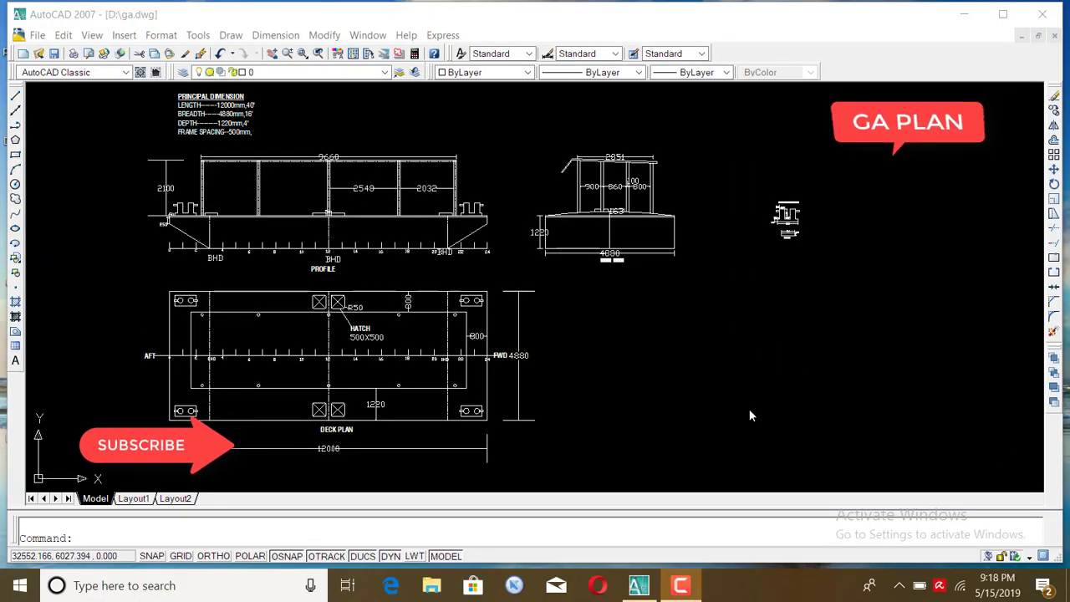
Zoom out and back in to magnify the left end of the profile baseline, around frames 0–4
scroll(423, 320, "down", 2)
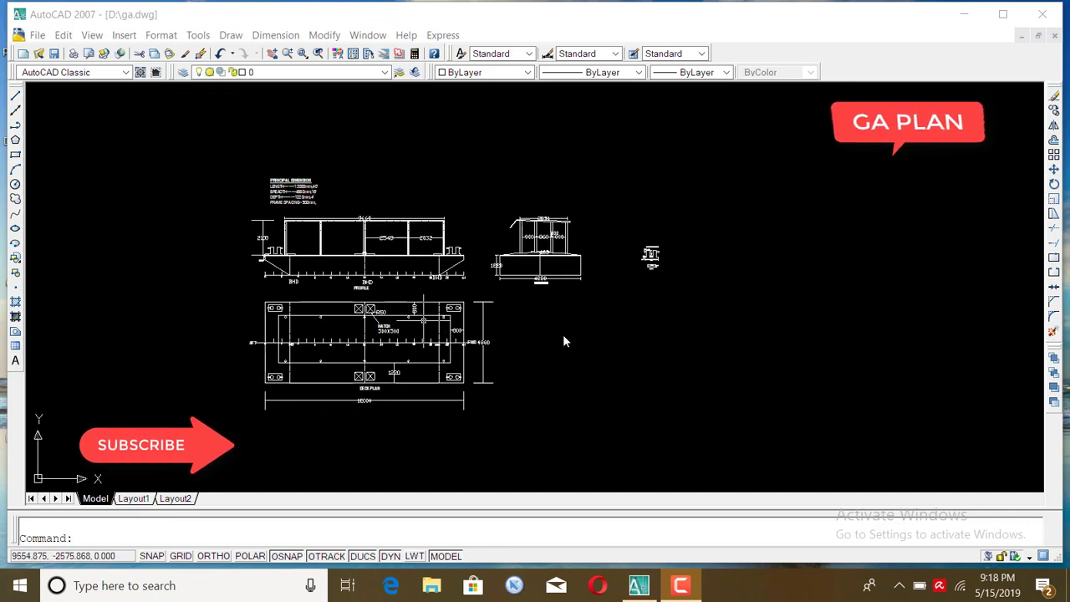
scroll(338, 311, "up", 2)
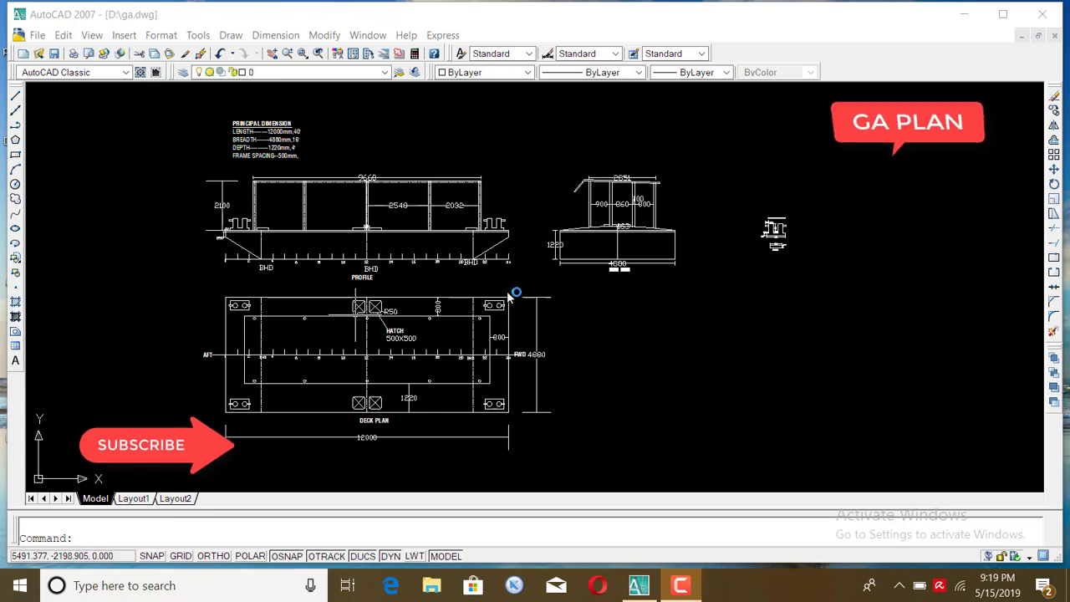
scroll(496, 319, "up", 2)
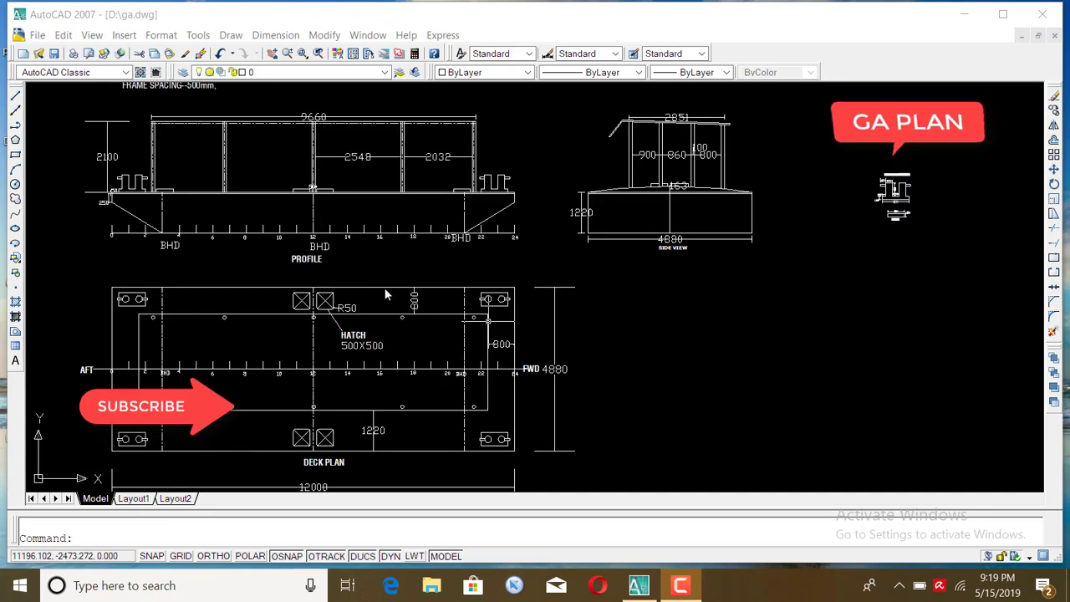
scroll(351, 291, "down", 2)
scroll(339, 284, "up", 3)
scroll(337, 283, "down", 3)
scroll(309, 251, "down", 2)
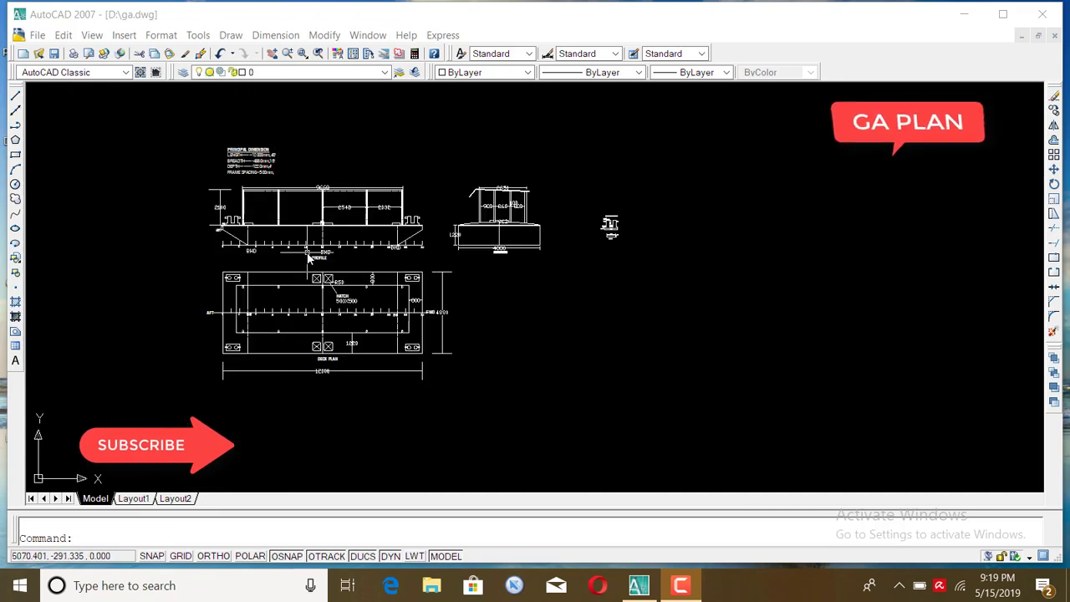
scroll(238, 159, "up", 3)
scroll(273, 159, "up", 2)
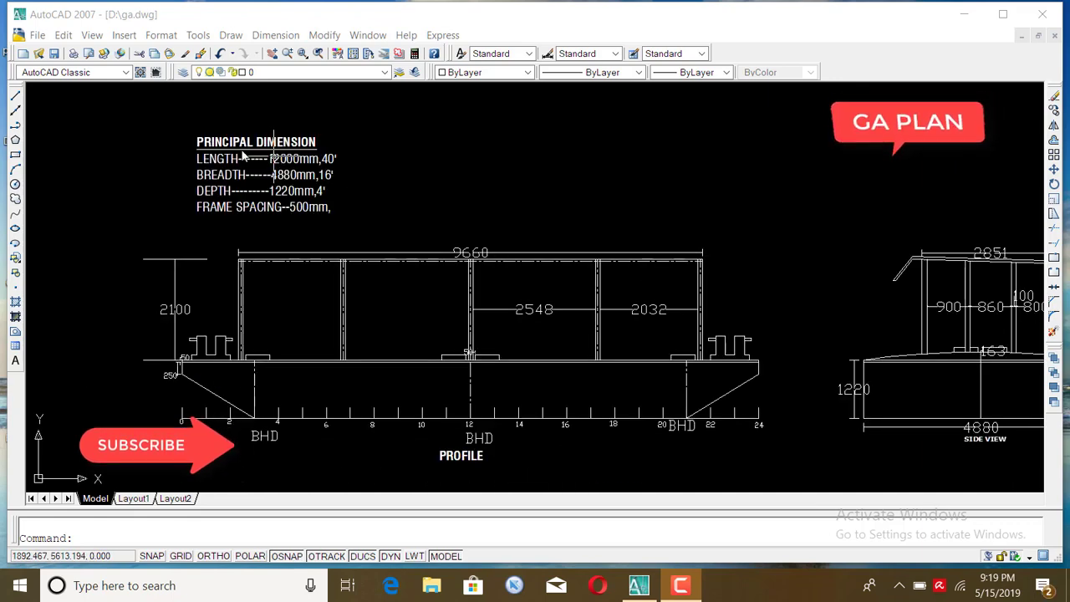
scroll(301, 168, "up", 1)
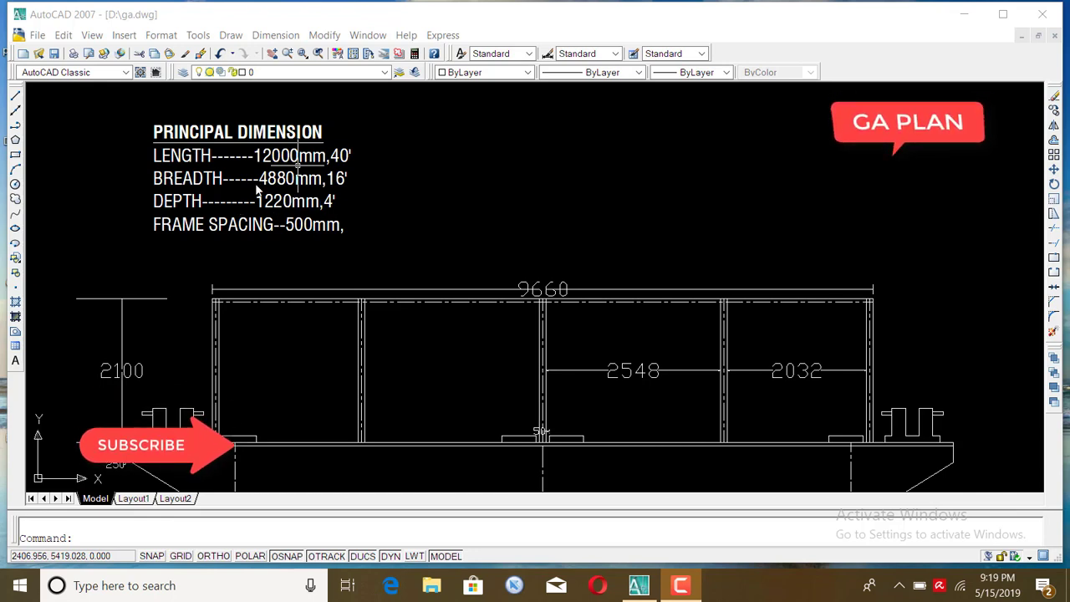
scroll(254, 186, "down", 2)
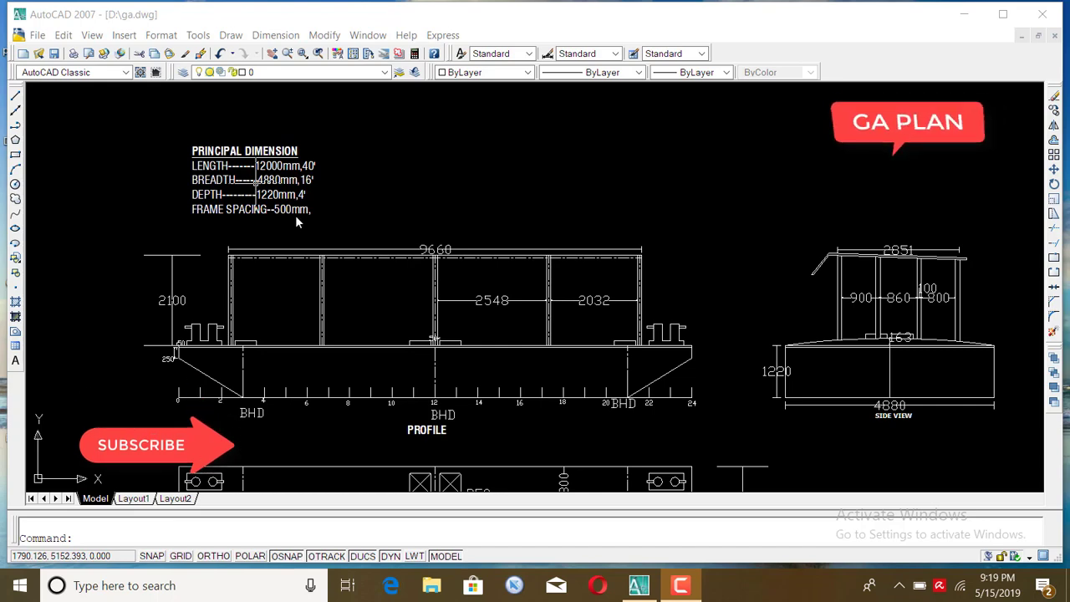
scroll(305, 344, "down", 3)
scroll(431, 406, "up", 2)
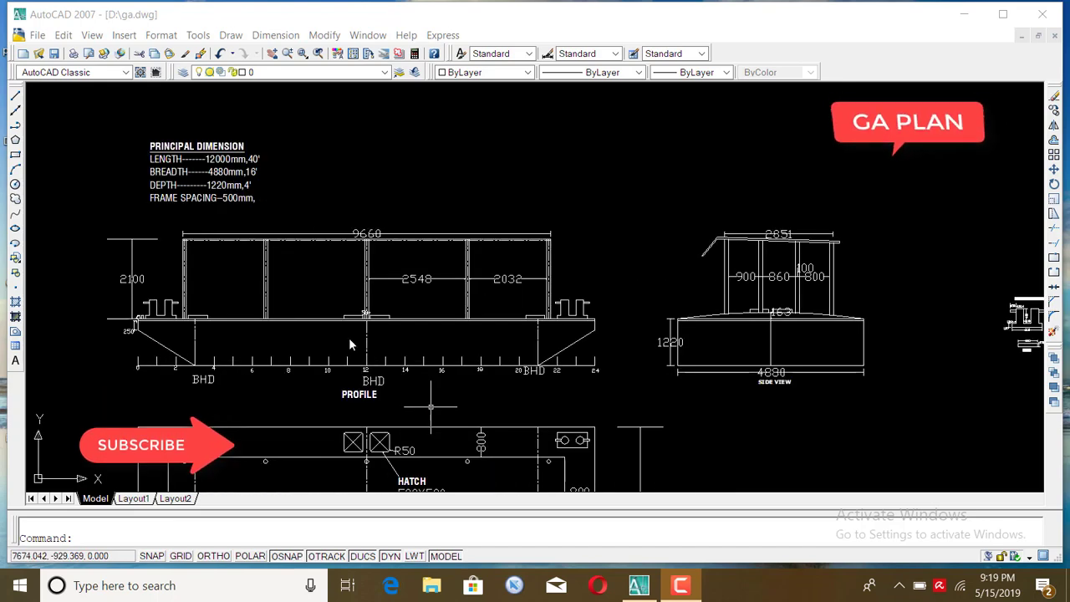
scroll(349, 344, "down", 2)
scroll(298, 261, "up", 1)
scroll(298, 276, "down", 2)
scroll(293, 317, "up", 1)
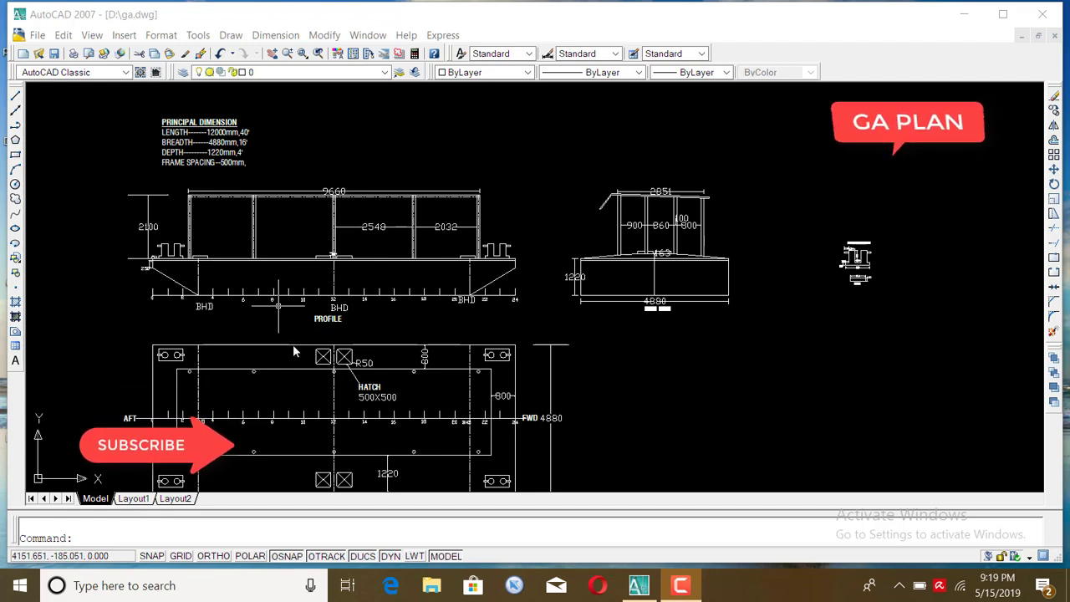
scroll(292, 345, "up", 1)
scroll(308, 320, "down", 3)
scroll(307, 320, "up", 2)
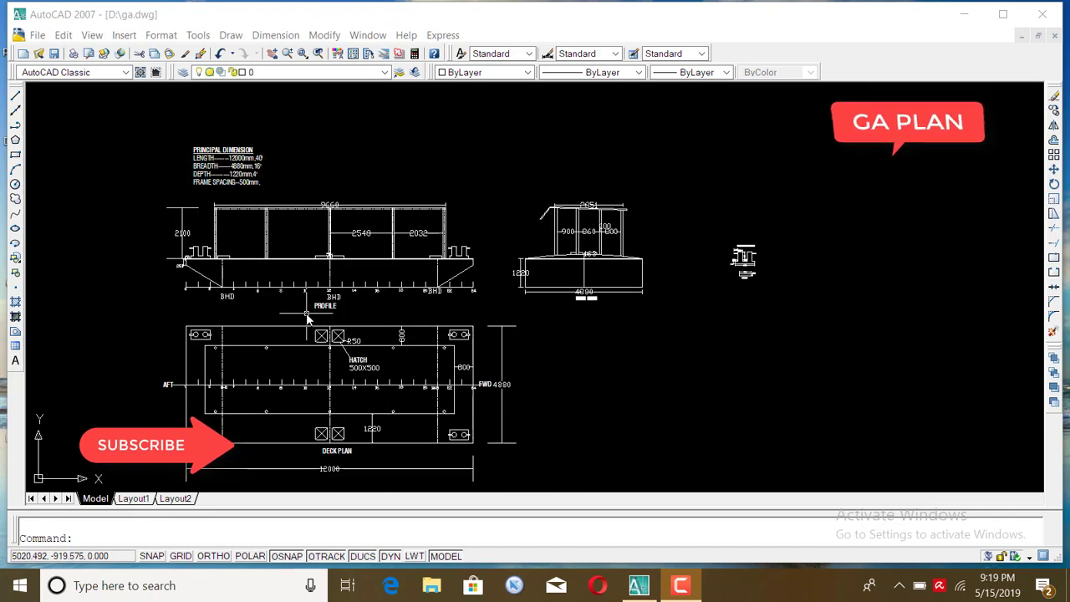
scroll(306, 312, "up", 1)
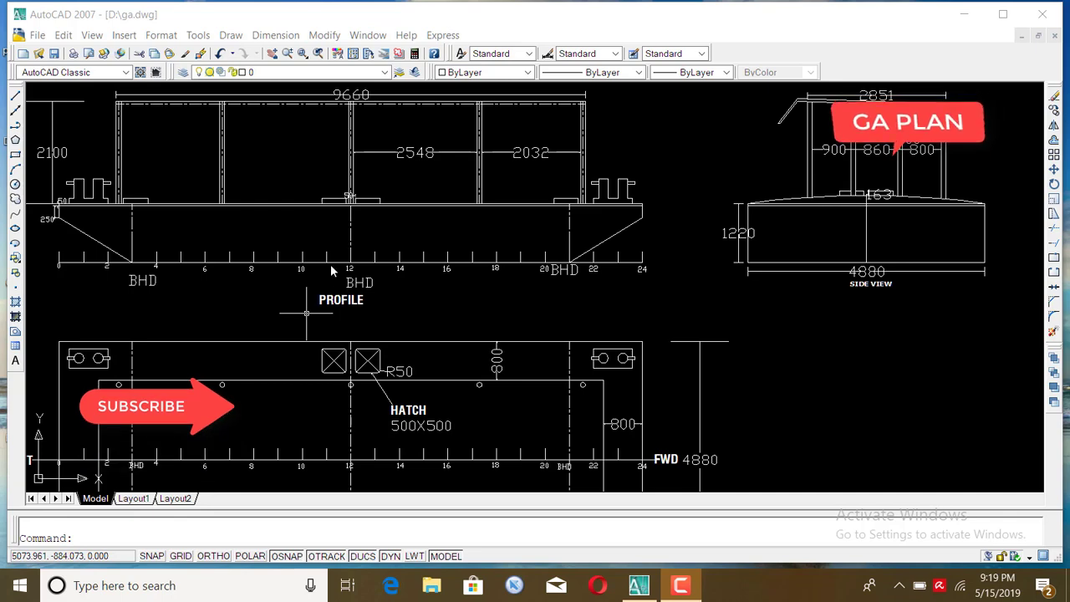
scroll(331, 276, "down", 2)
scroll(368, 418, "down", 1)
scroll(344, 451, "up", 2)
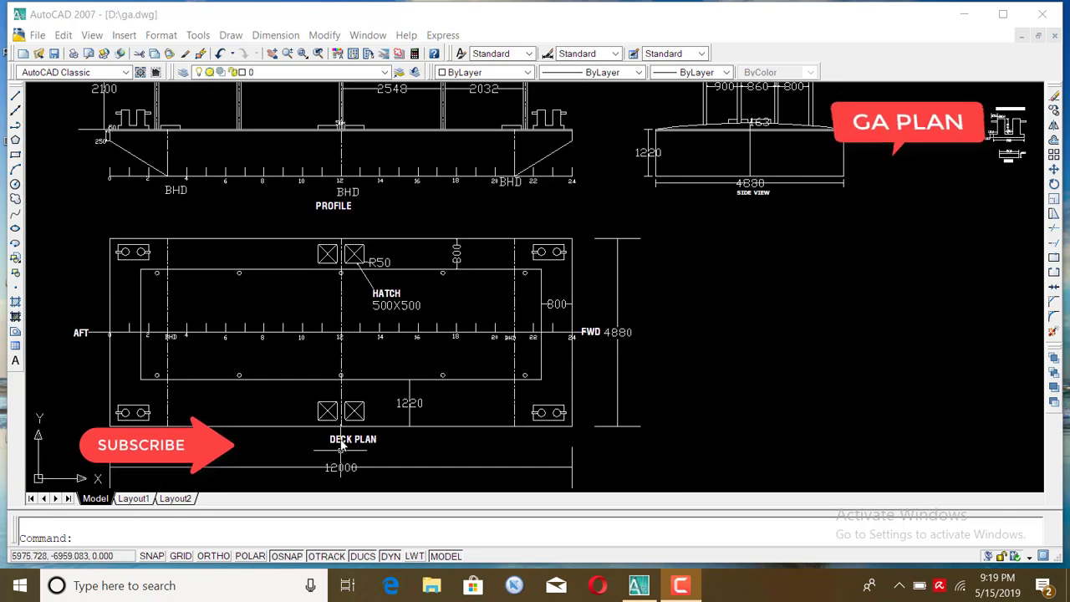
scroll(356, 445, "up", 1)
scroll(371, 396, "down", 1)
scroll(361, 433, "up", 1)
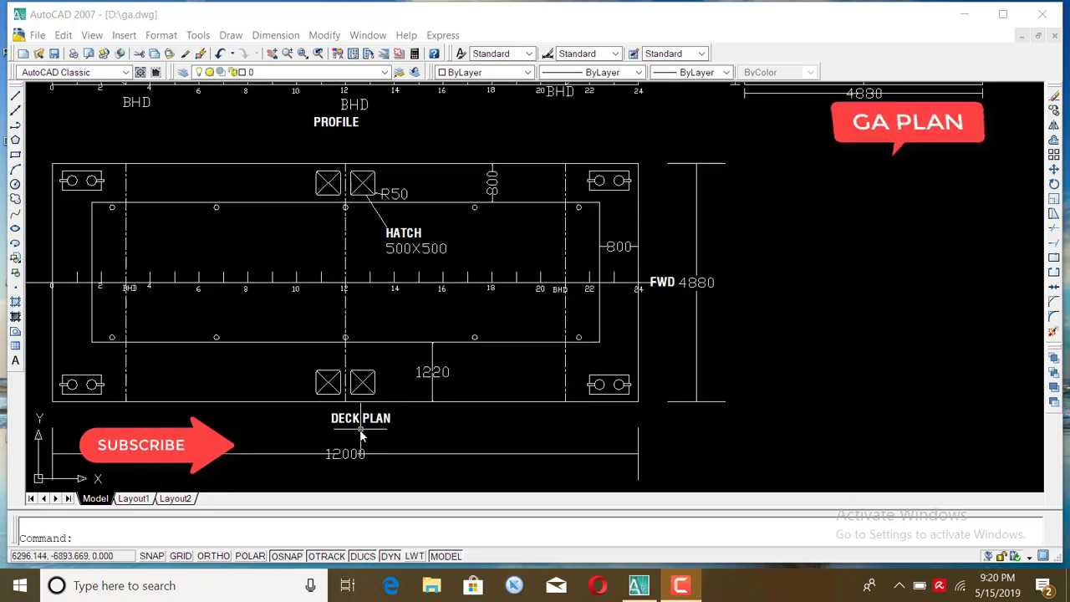
scroll(351, 432, "down", 1)
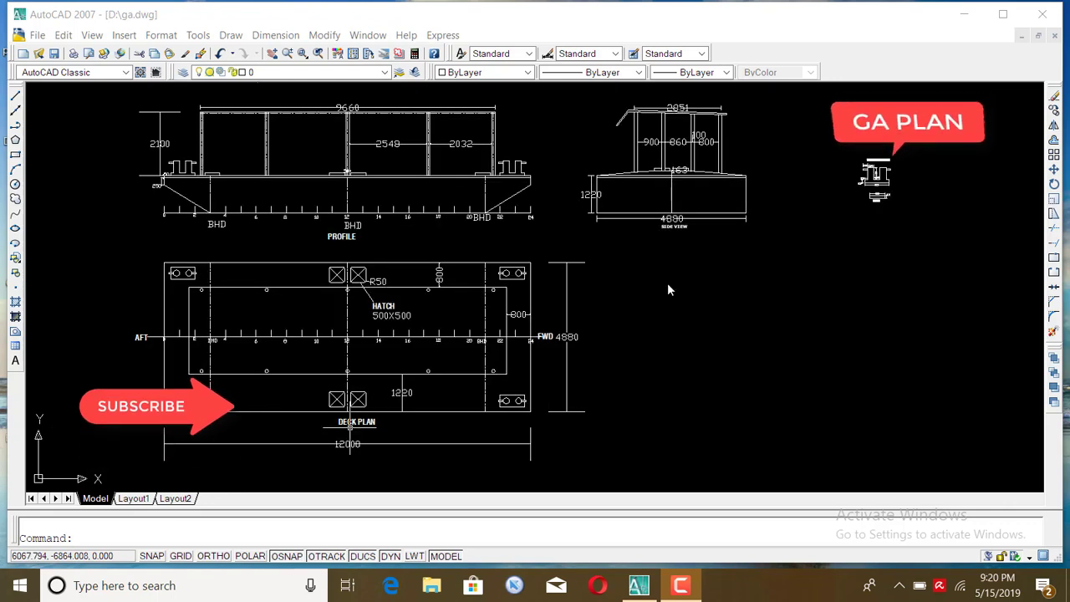
scroll(657, 229, "up", 2)
scroll(691, 229, "down", 3)
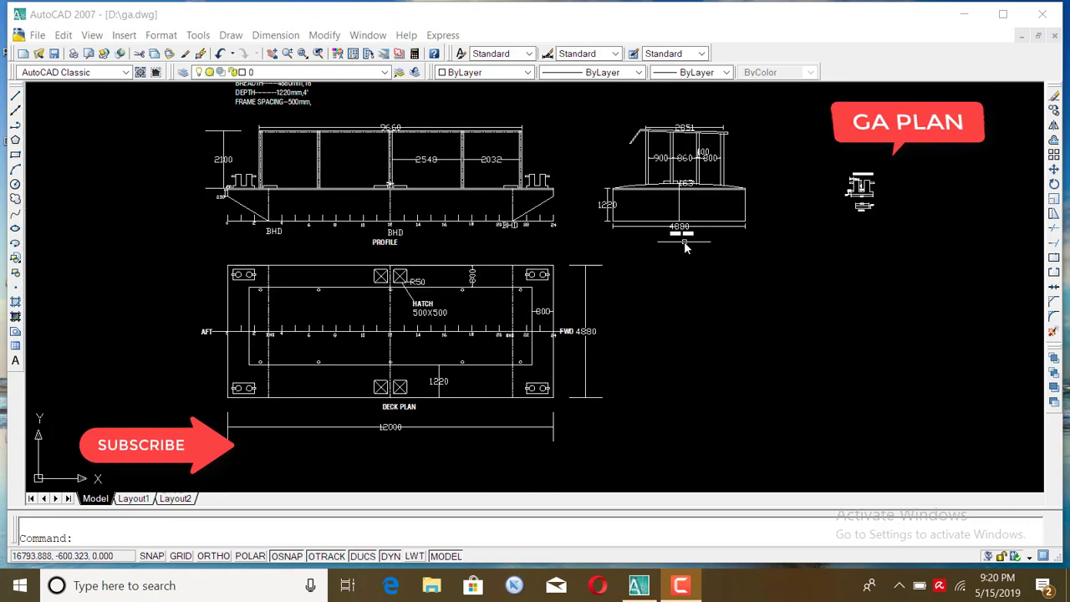
scroll(679, 222, "up", 2)
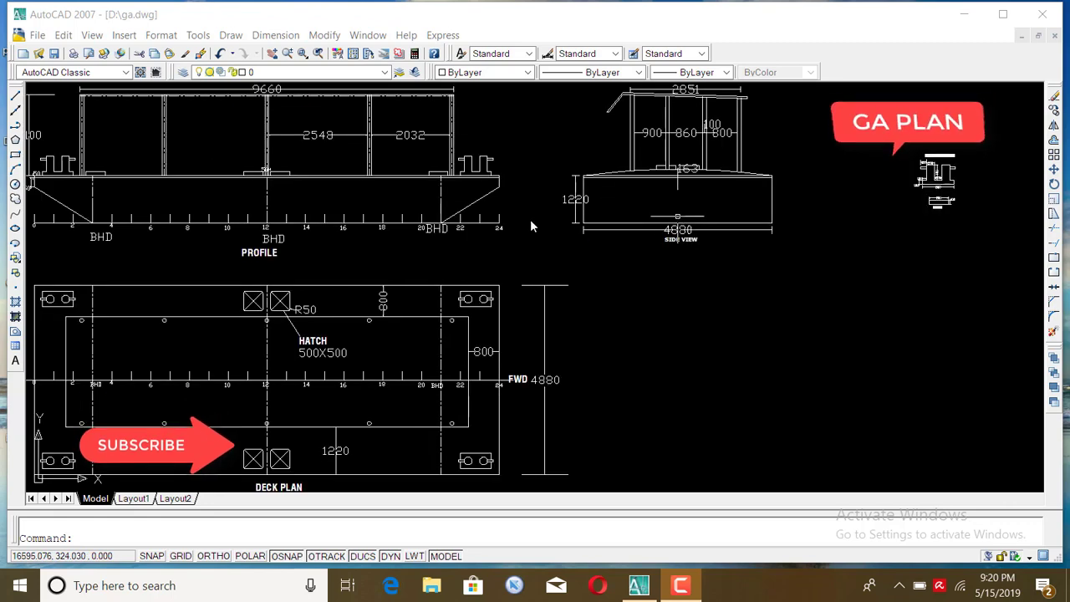
scroll(530, 226, "down", 2)
scroll(323, 219, "up", 2)
scroll(301, 247, "up", 1)
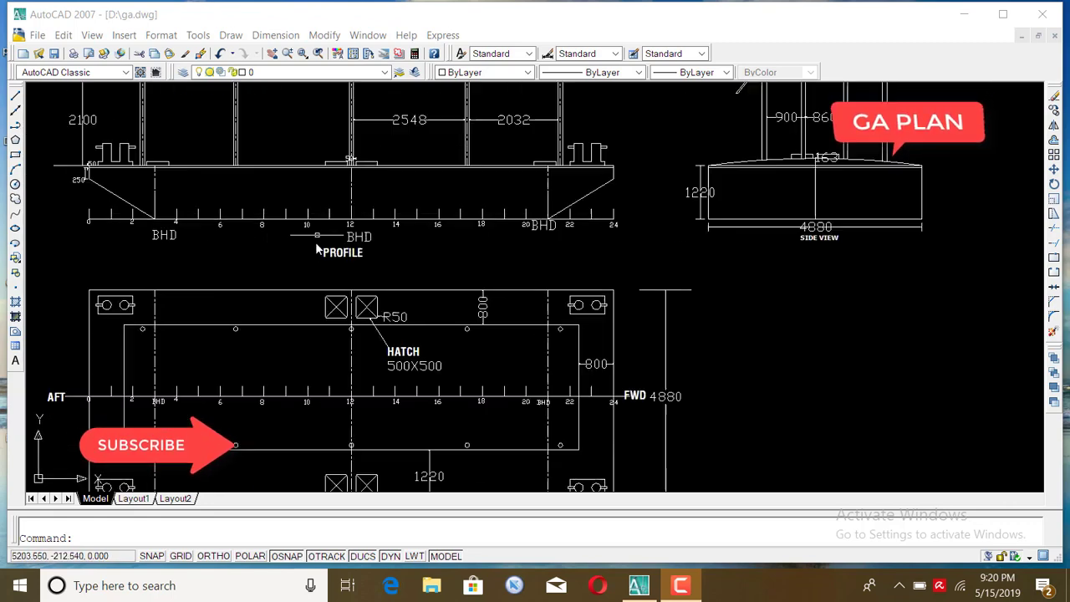
scroll(256, 281, "down", 2)
scroll(351, 209, "up", 1)
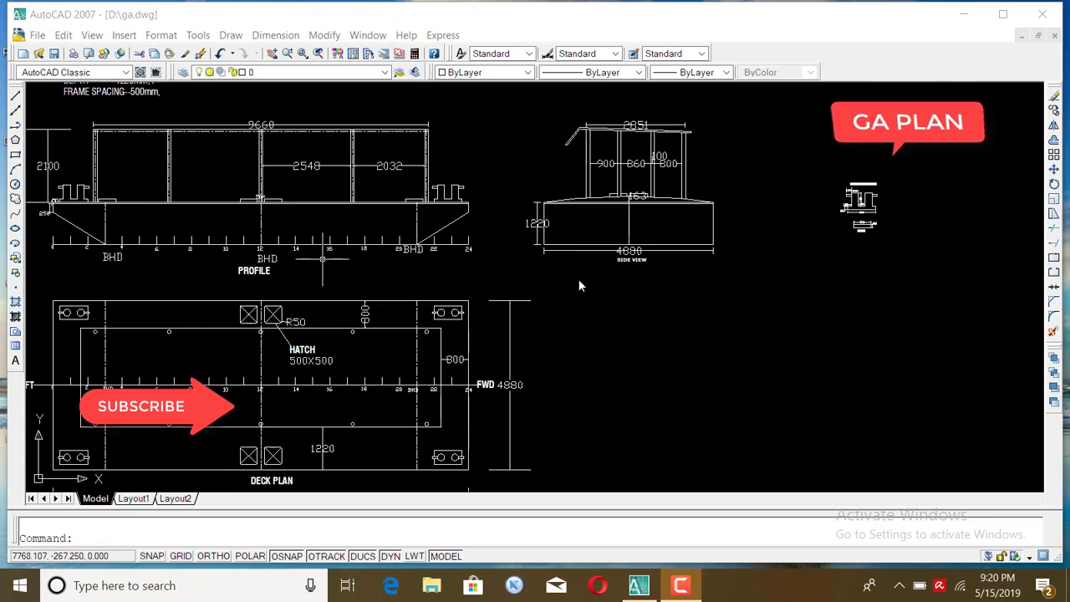
scroll(57, 259, "up", 3)
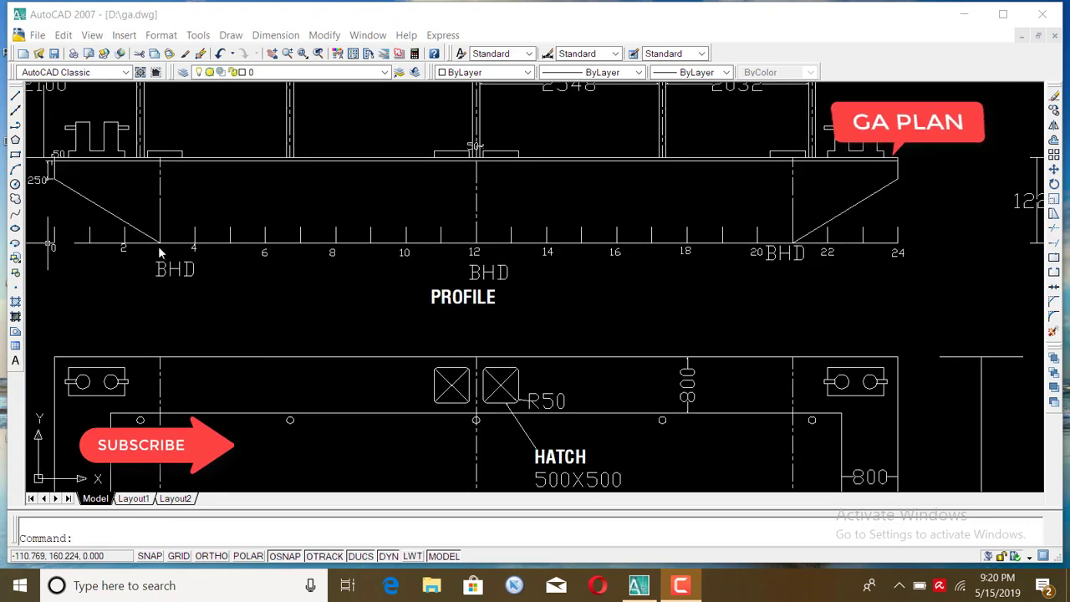
scroll(421, 301, "down", 1)
scroll(180, 267, "up", 2)
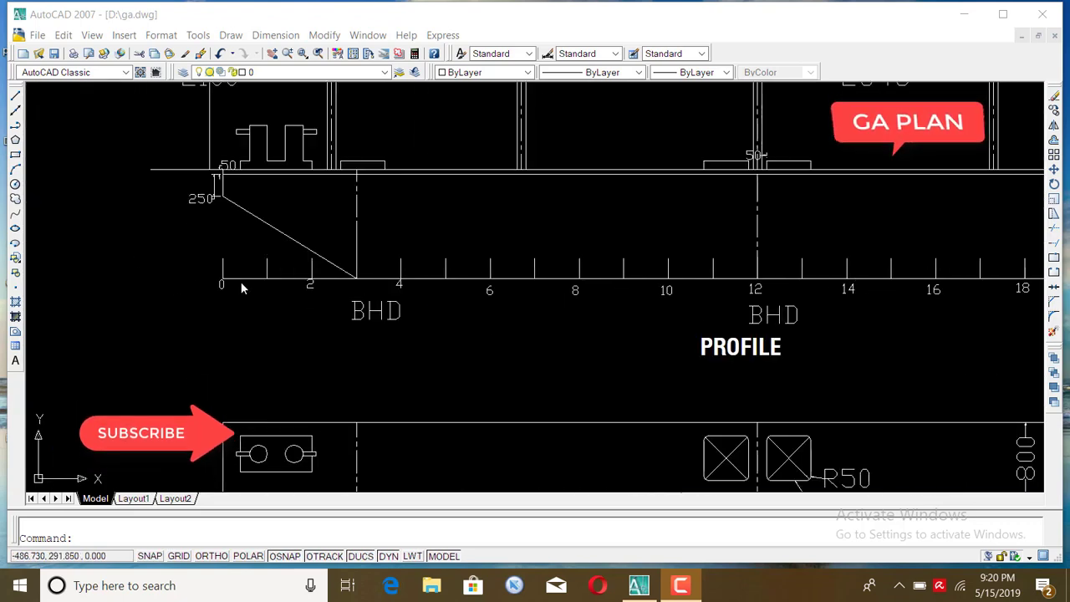
left_click(281, 34)
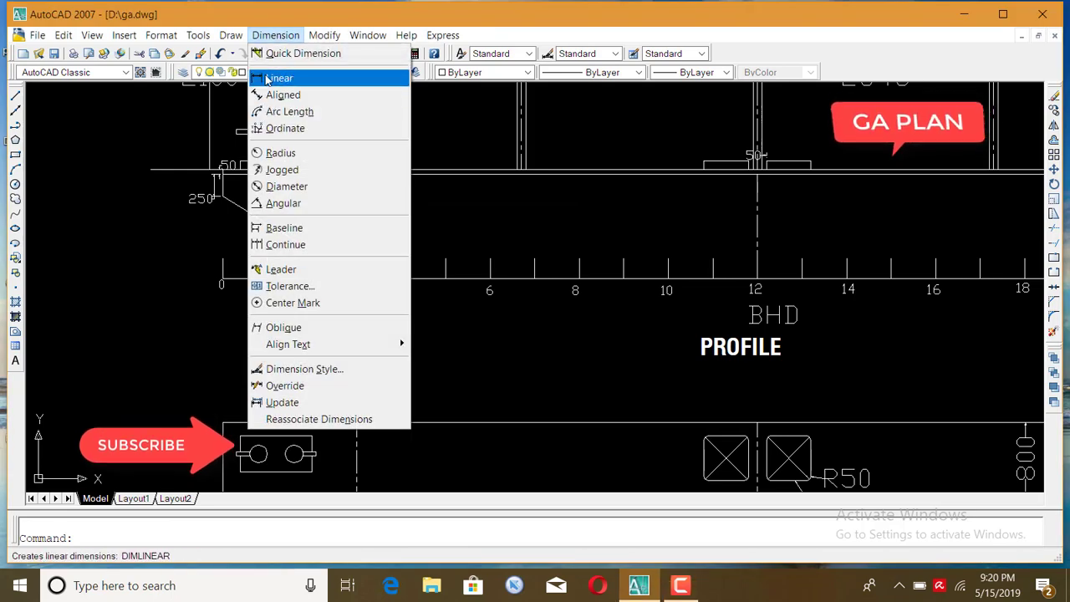
left_click(268, 79)
scroll(207, 275, "up", 2)
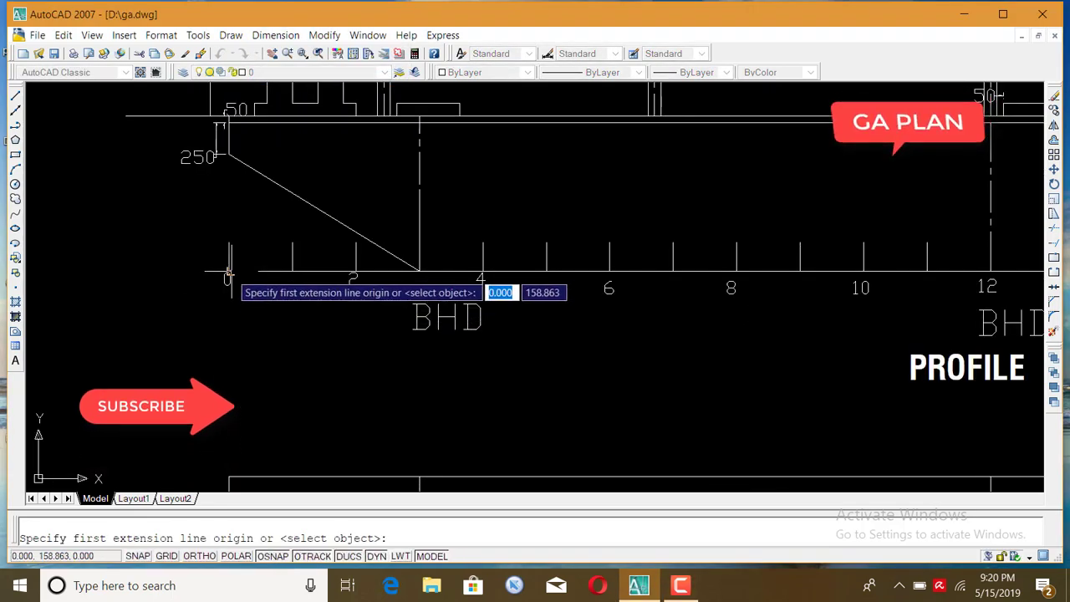
left_click(229, 272)
left_click(292, 270)
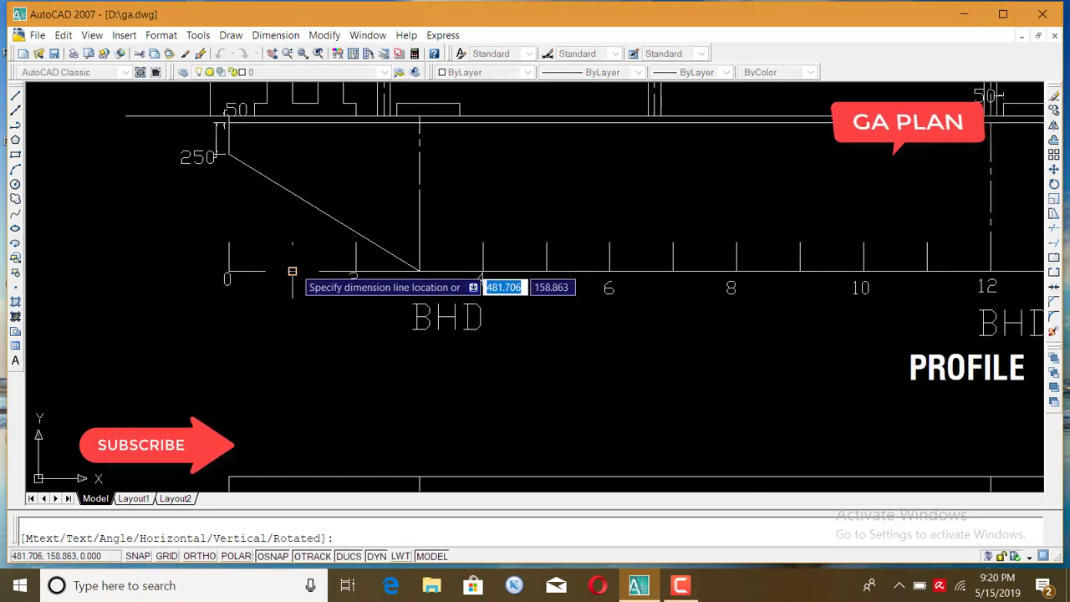
left_click(292, 254)
left_click(254, 256)
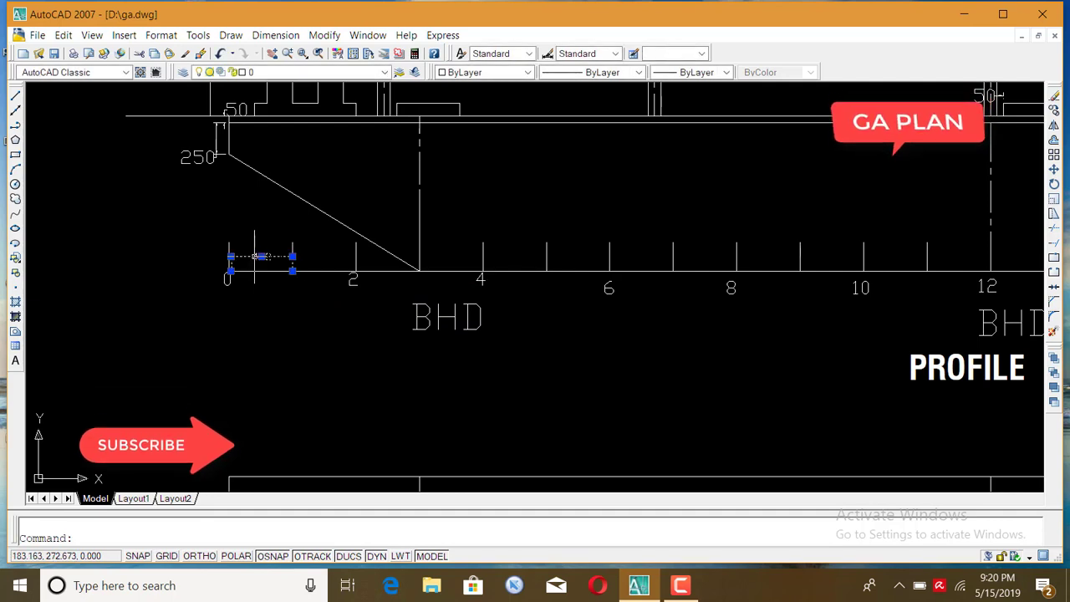
key("Delete")
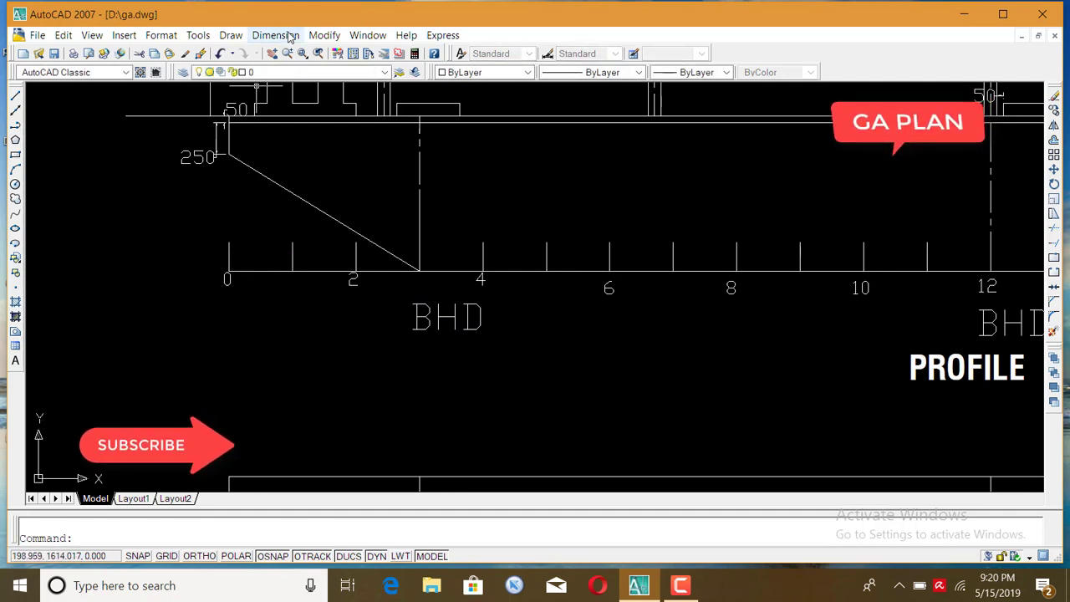
left_click(275, 35)
left_click(269, 78)
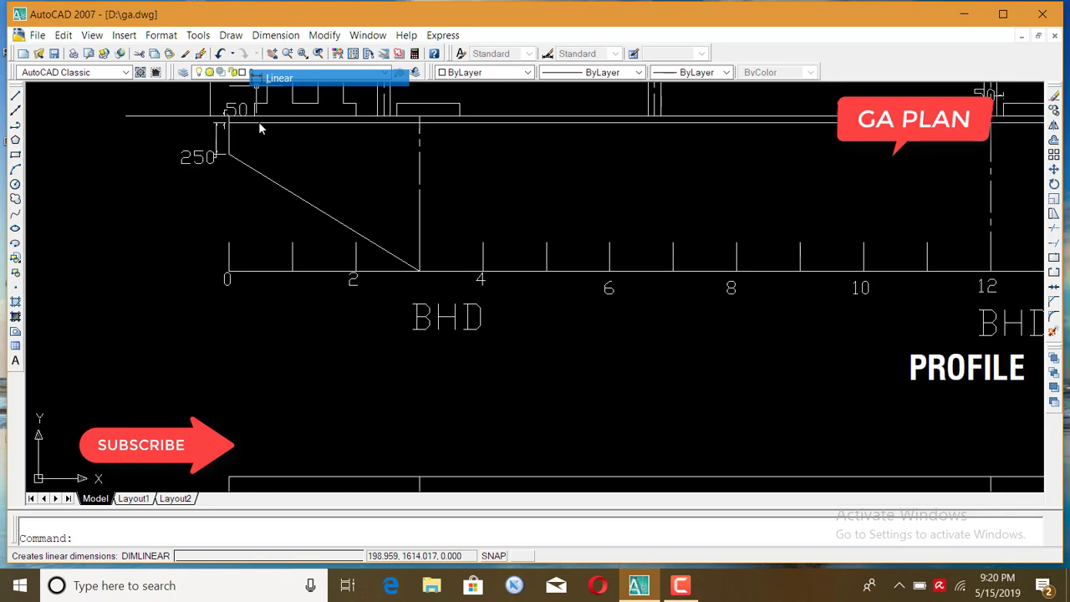
left_click(228, 273)
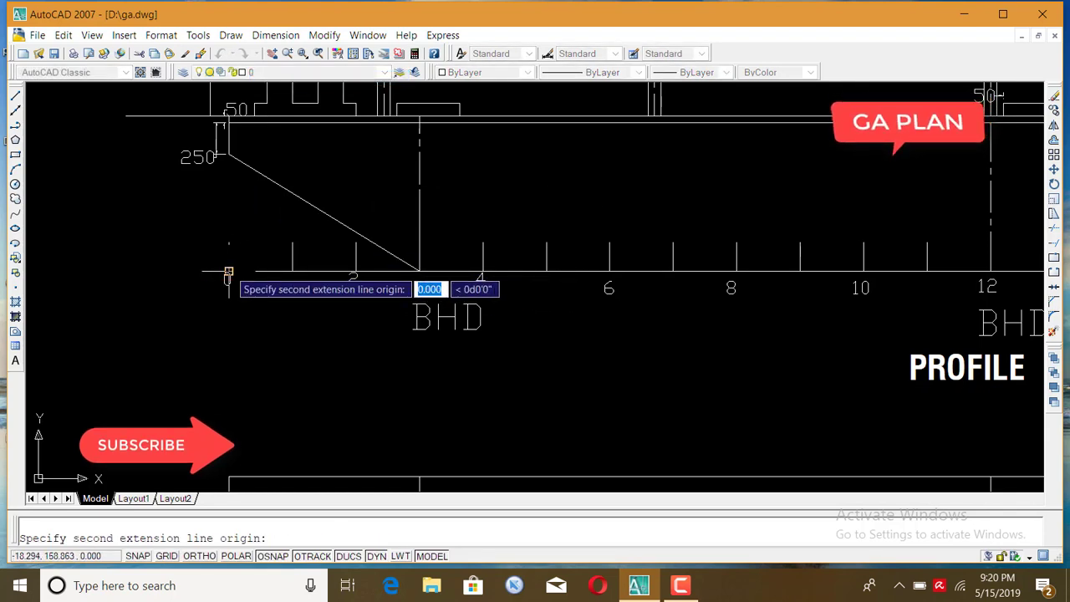
left_click(293, 272)
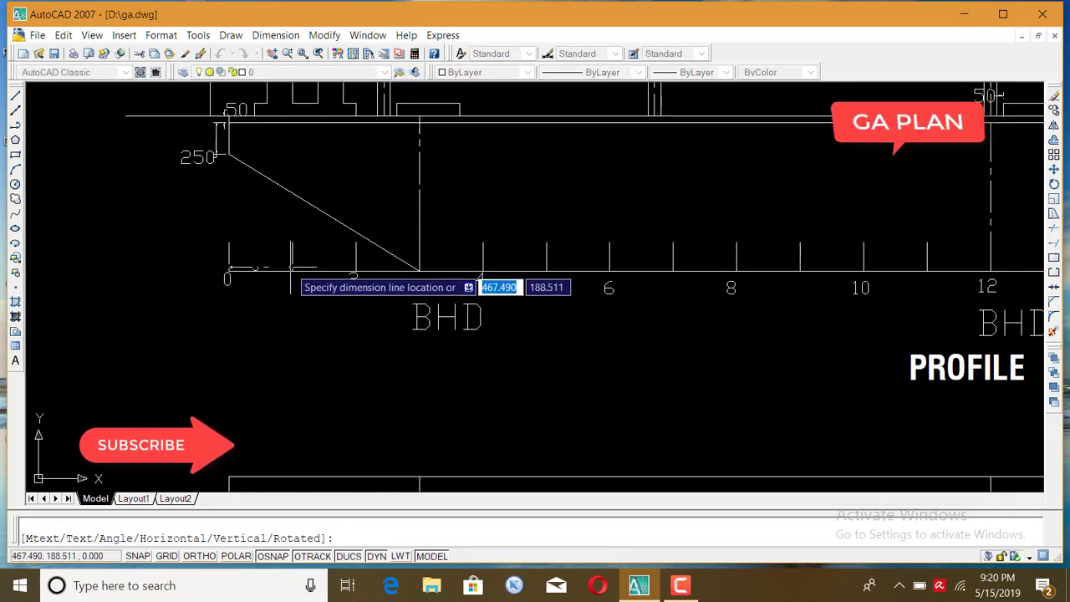
left_click(276, 258)
scroll(178, 205, "down", 2)
scroll(178, 205, "down", 2)
scroll(178, 205, "down", 2)
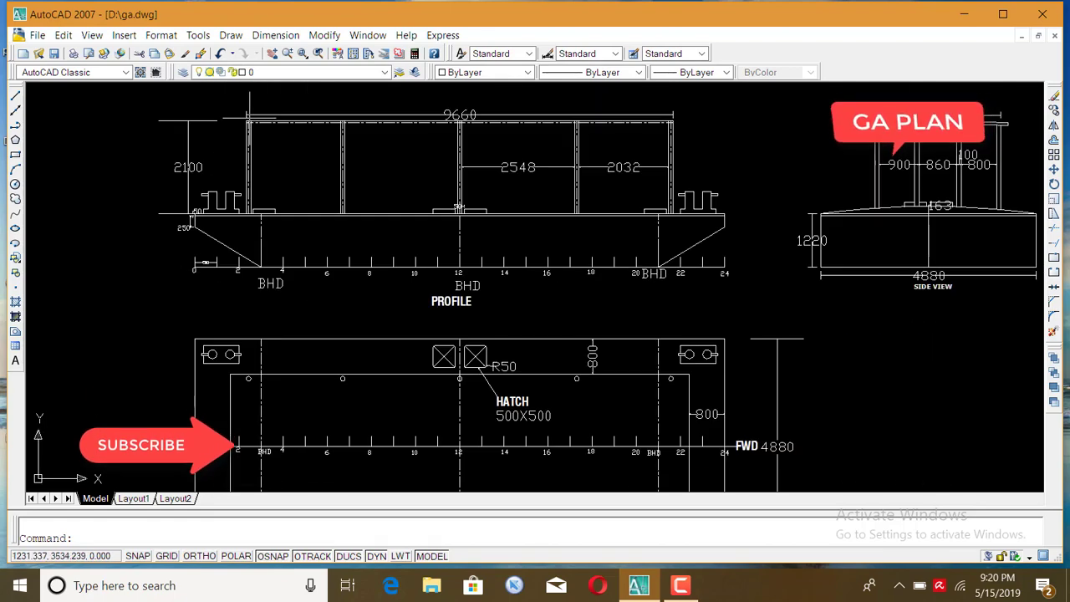
scroll(178, 203, "down", 3)
scroll(178, 203, "up", 3)
scroll(192, 192, "up", 3)
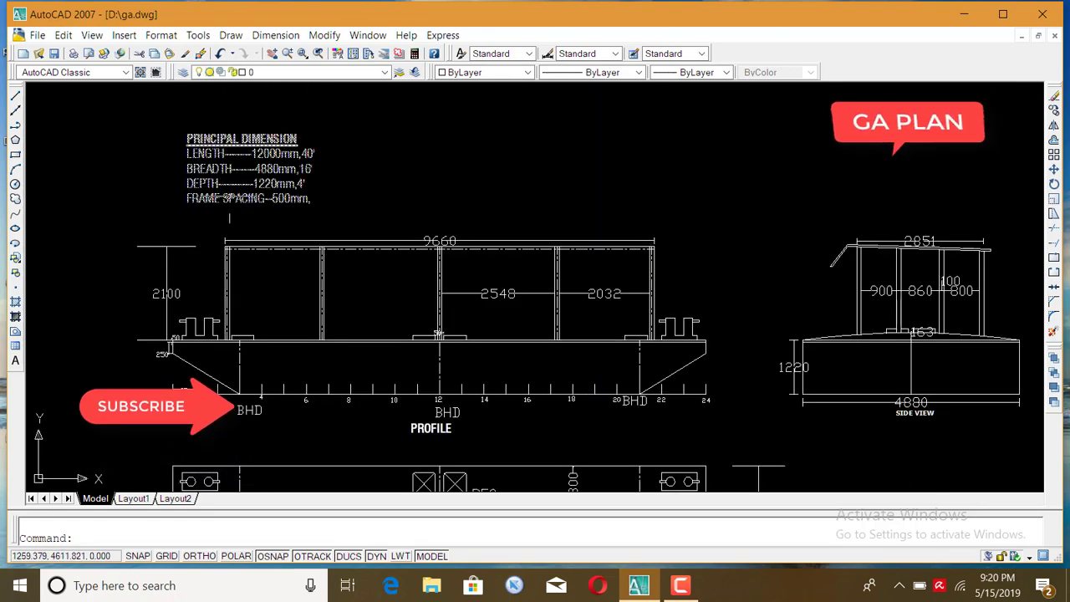
scroll(205, 181, "down", 2)
scroll(205, 181, "up", 3)
scroll(205, 185, "down", 2)
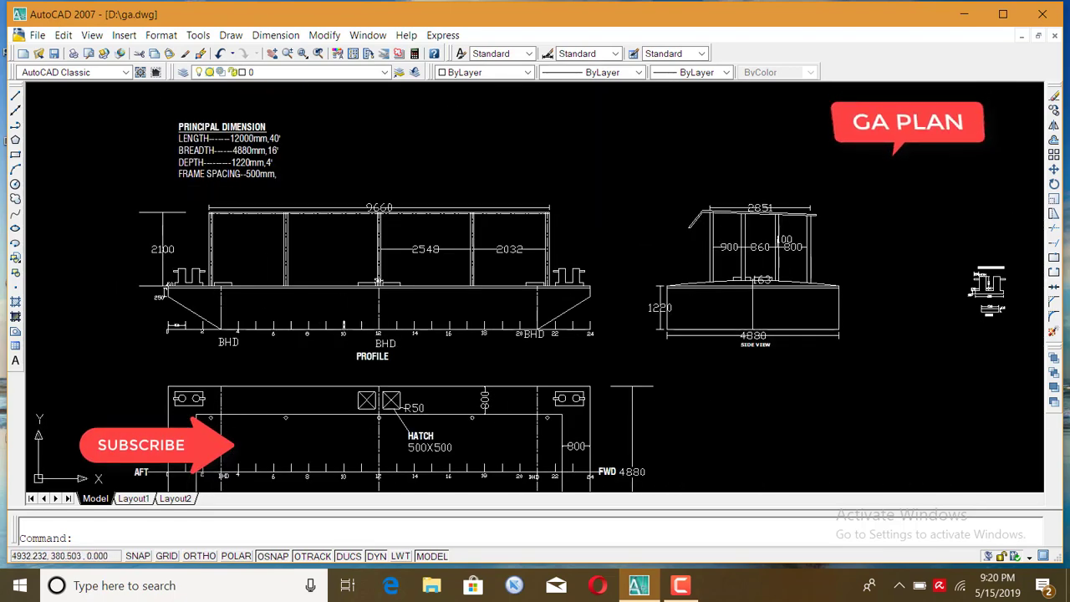
scroll(249, 276, "down", 2)
scroll(222, 229, "down", 3)
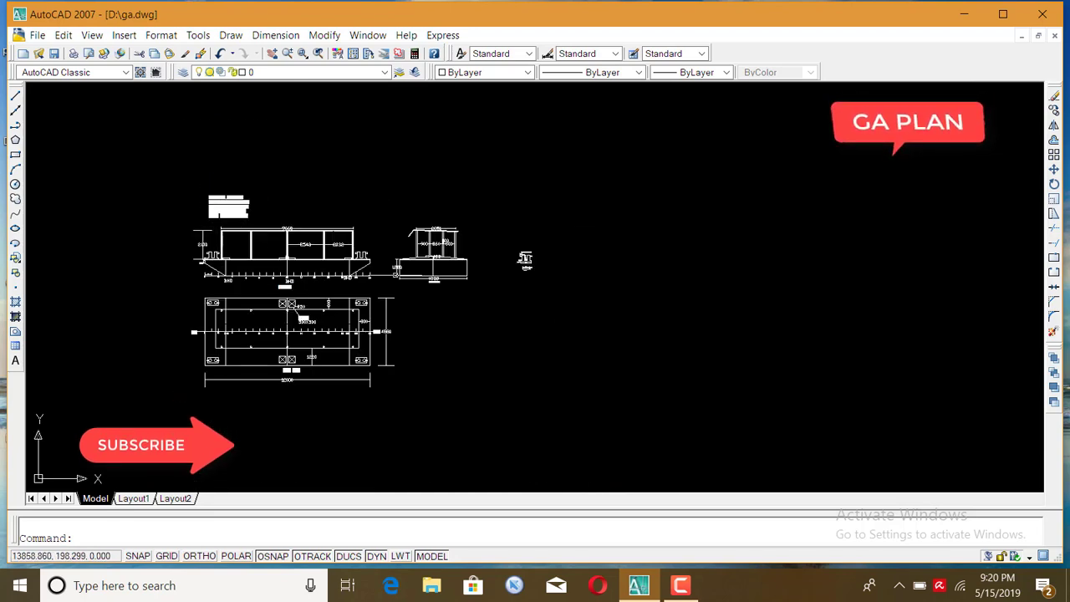
scroll(431, 271, "up", 3)
scroll(485, 290, "down", 3)
scroll(592, 313, "up", 2)
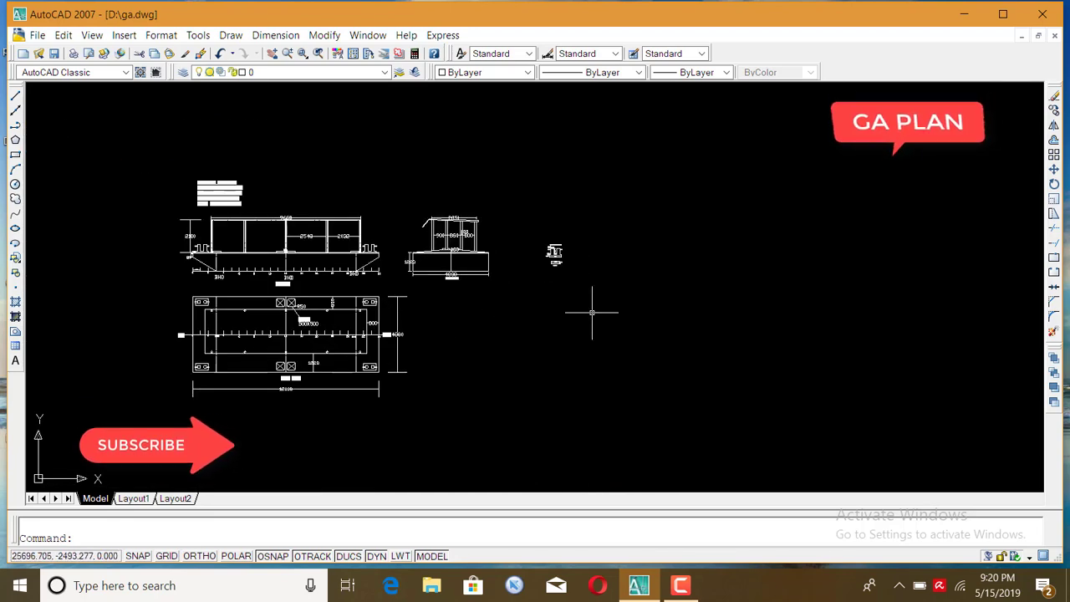
Draw a 12000-long horizontal baseline right of the reference with Ortho on
left_click(19, 99)
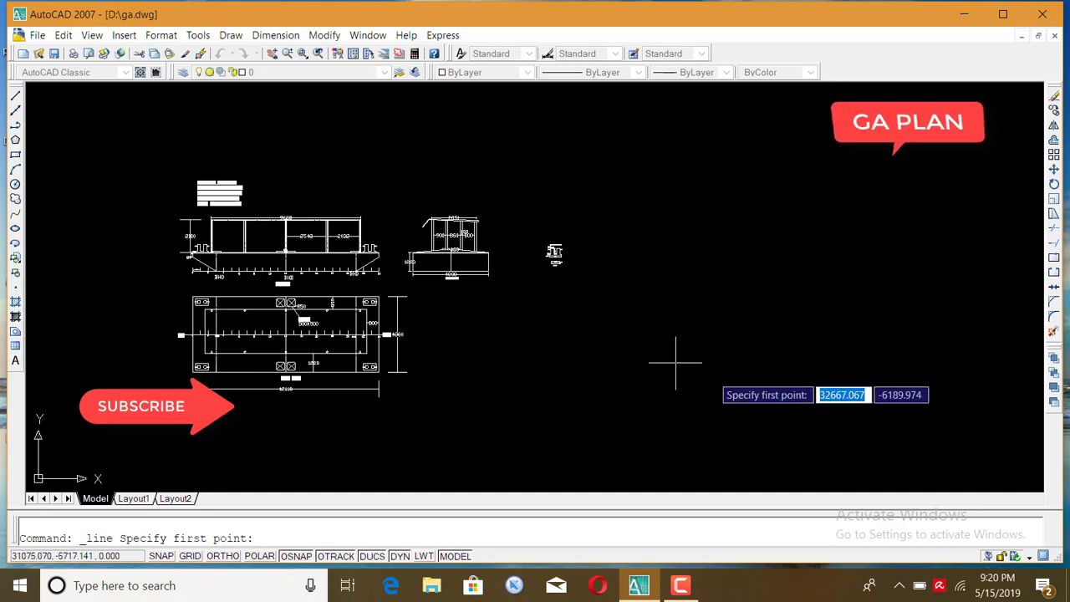
left_click(567, 344)
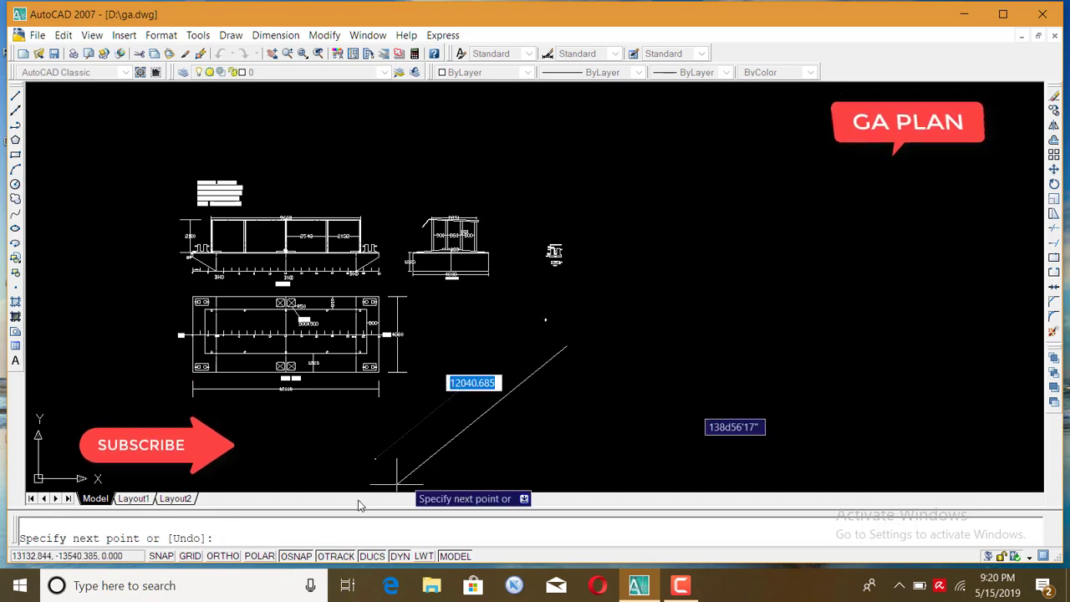
left_click(231, 556)
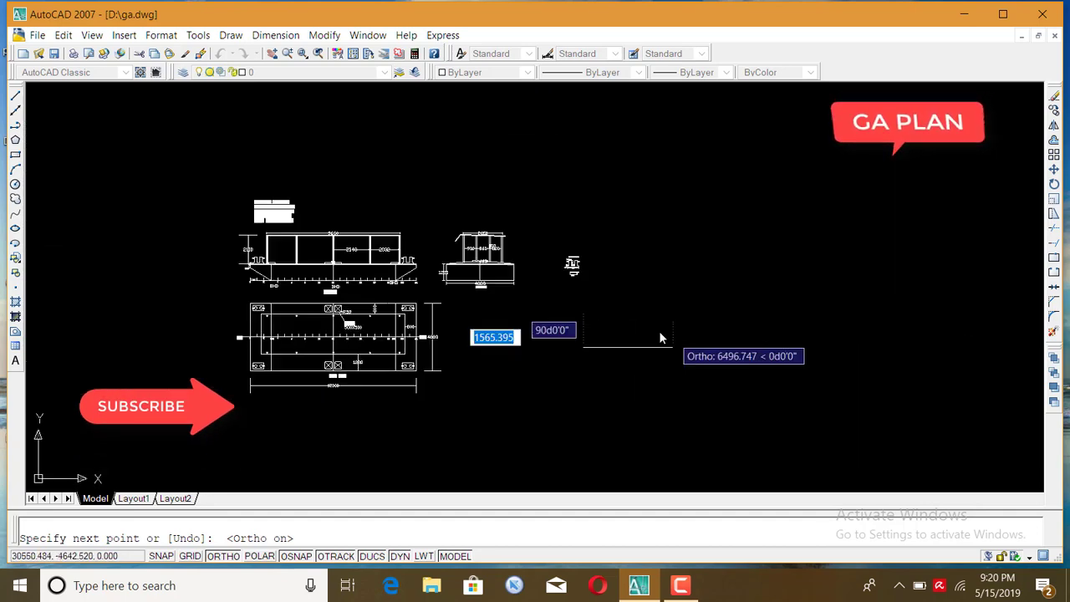
scroll(373, 334, "up", 1)
scroll(393, 251, "down", 2)
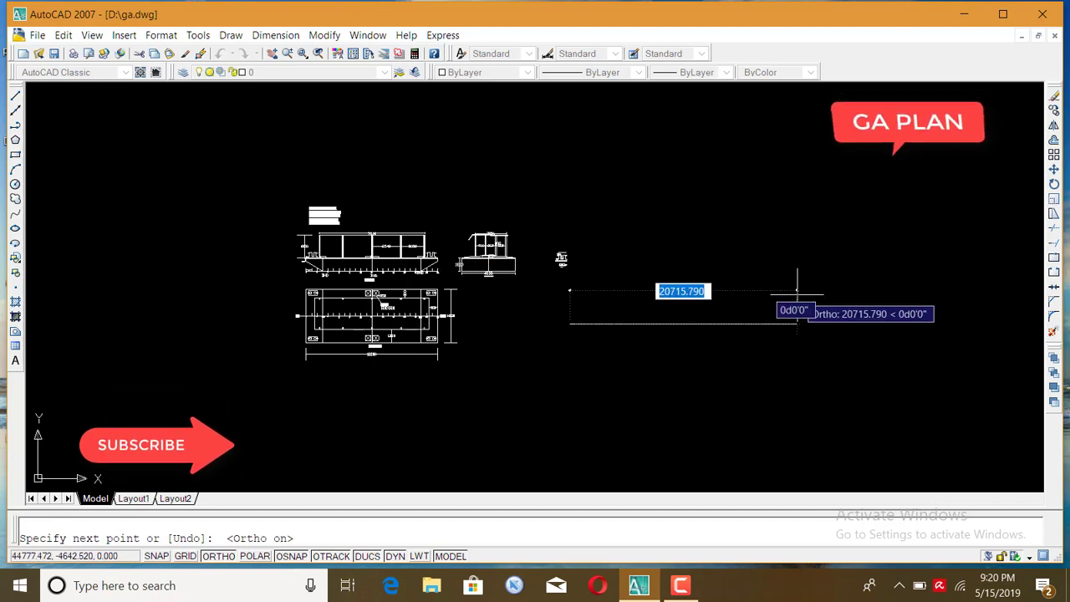
type("12000")
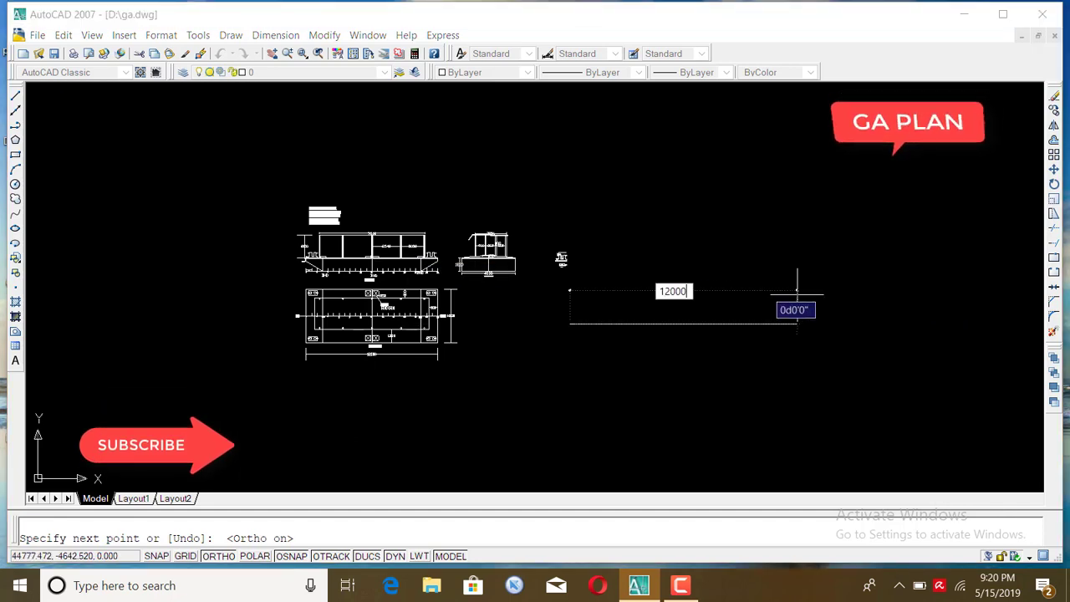
key("Return")
key("Return")
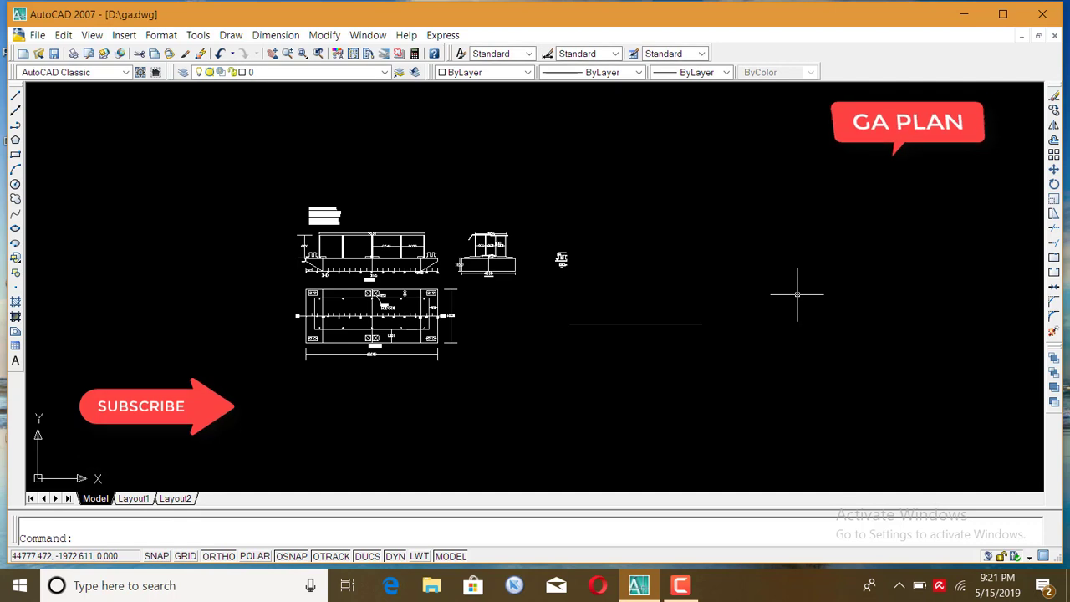
Draw a 200-long vertical line up from the baseline's left end
scroll(654, 306, "up", 2)
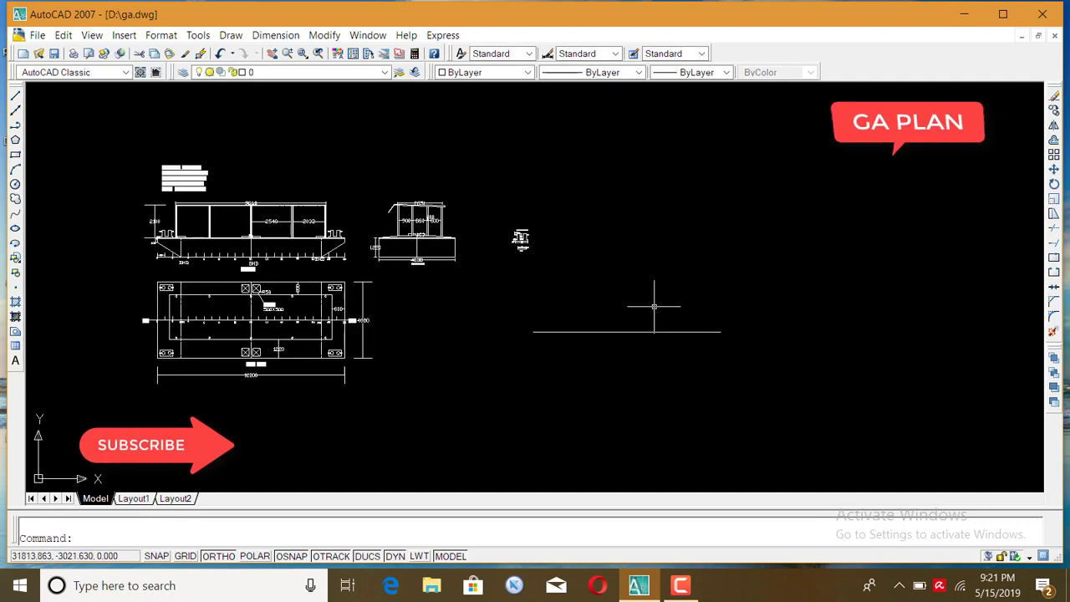
left_click(15, 95)
scroll(590, 351, "up", 2)
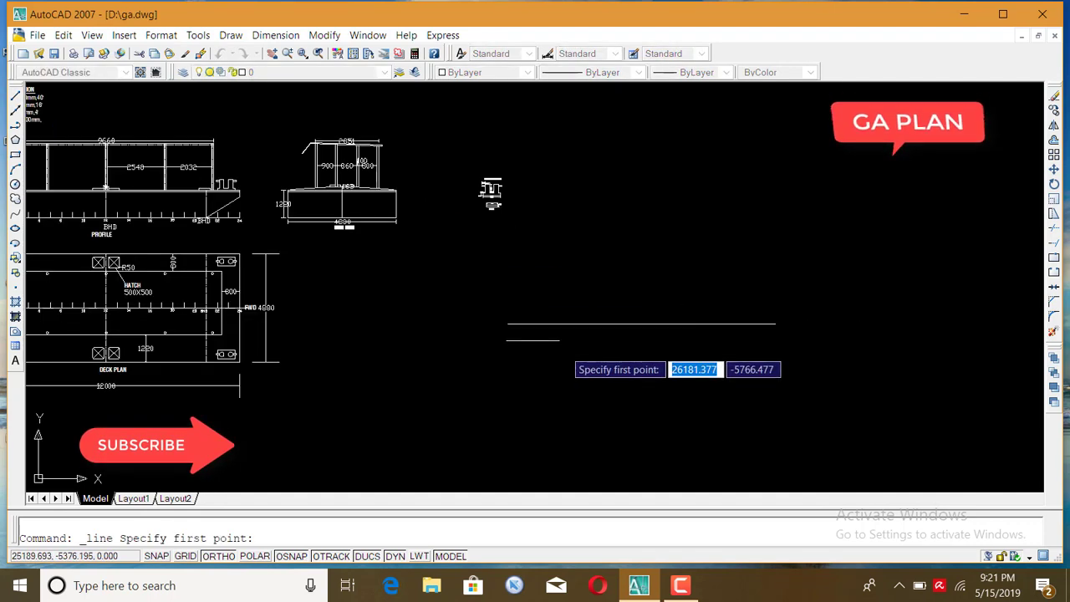
left_click(508, 323)
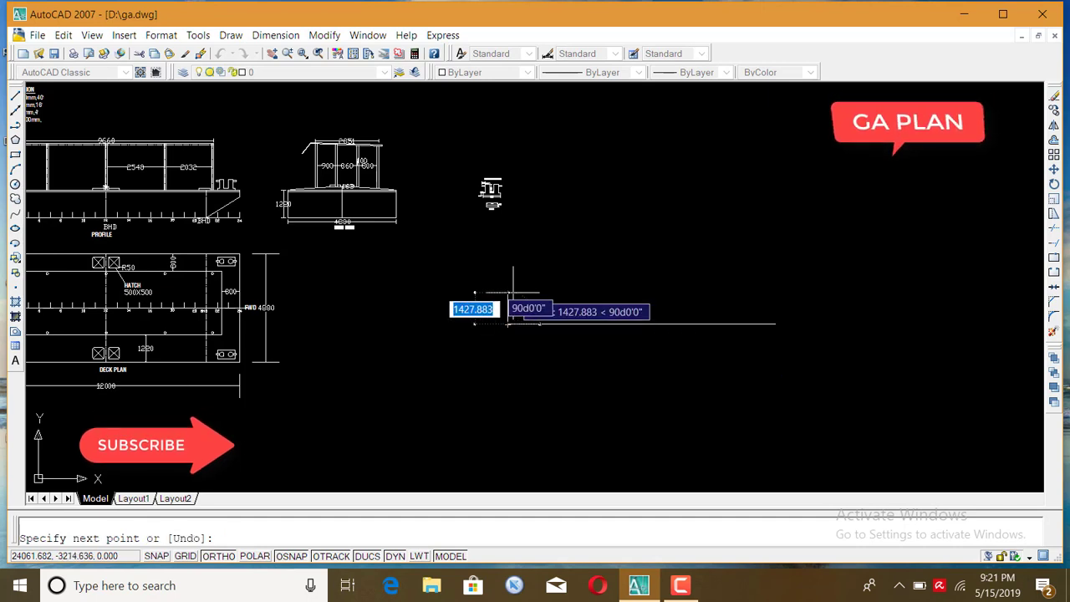
type("200")
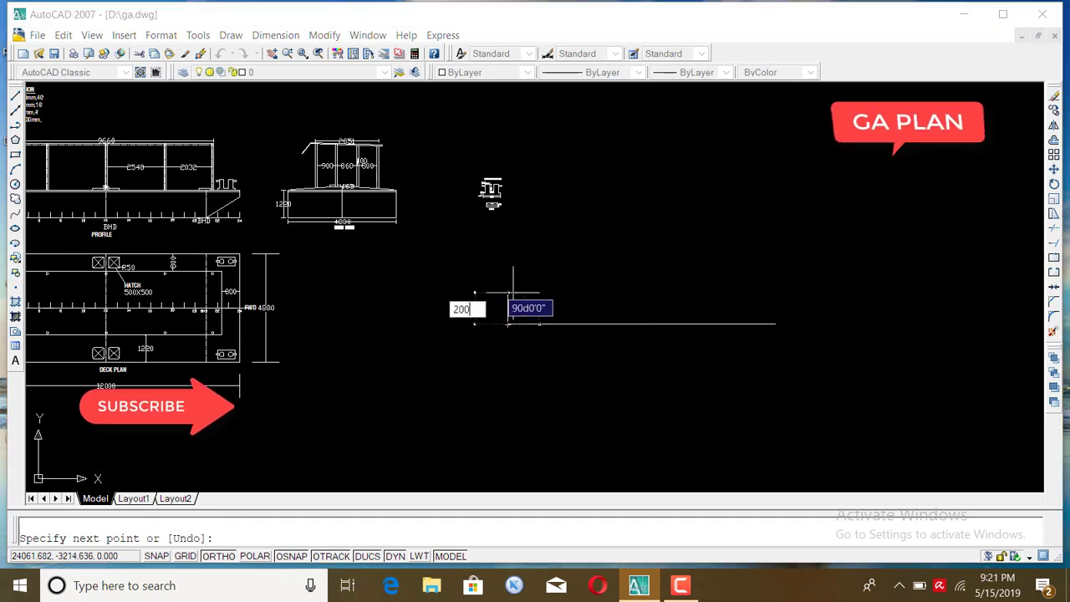
key("Return")
key("Return")
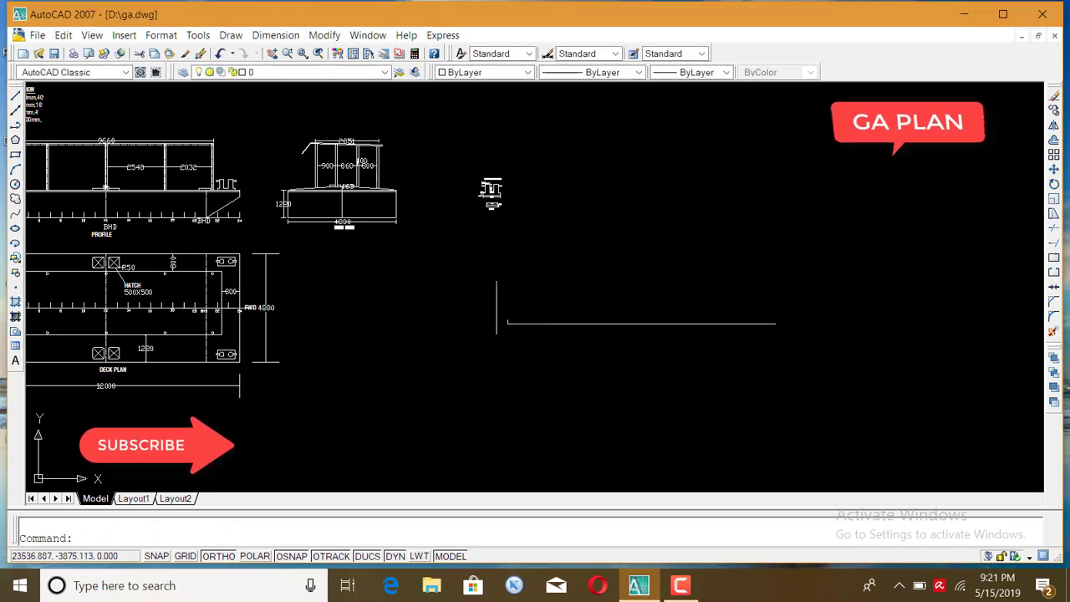
scroll(411, 334, "up", 4)
scroll(413, 332, "down", 3)
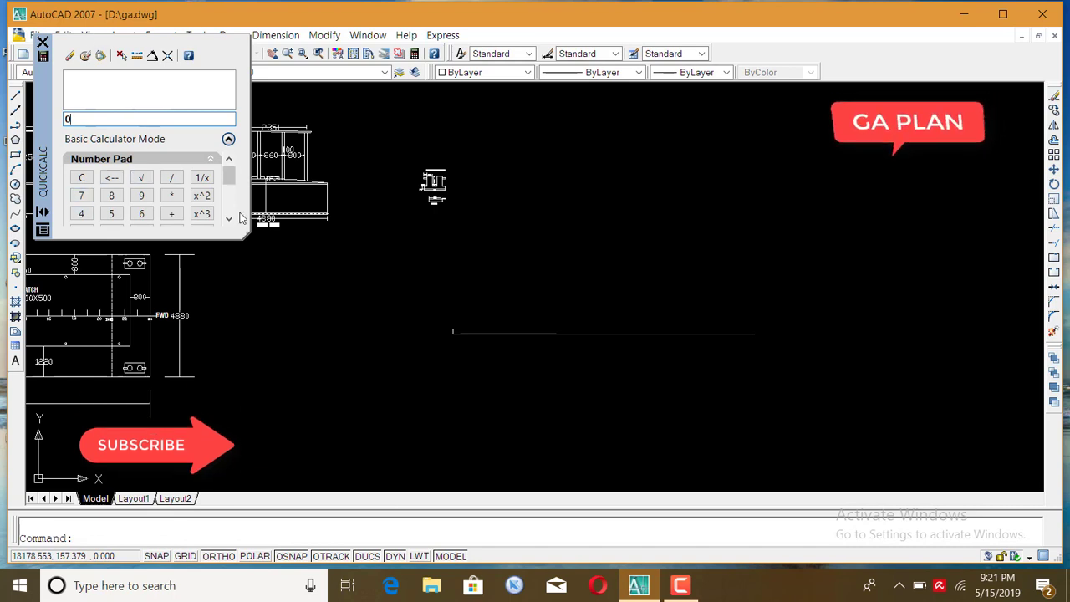
left_click_drag(247, 238, 363, 311)
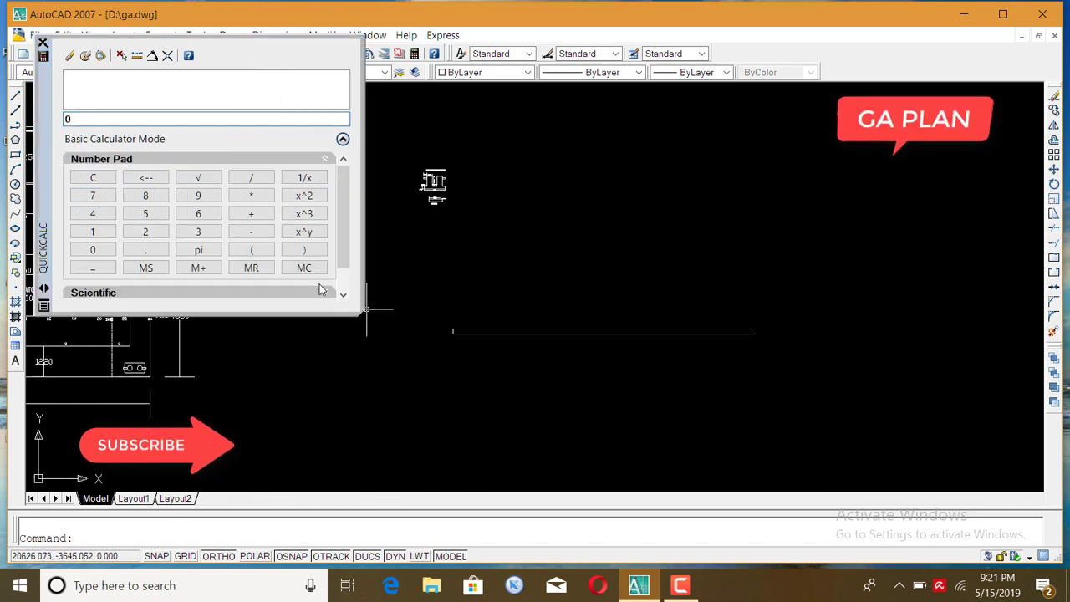
left_click(89, 232)
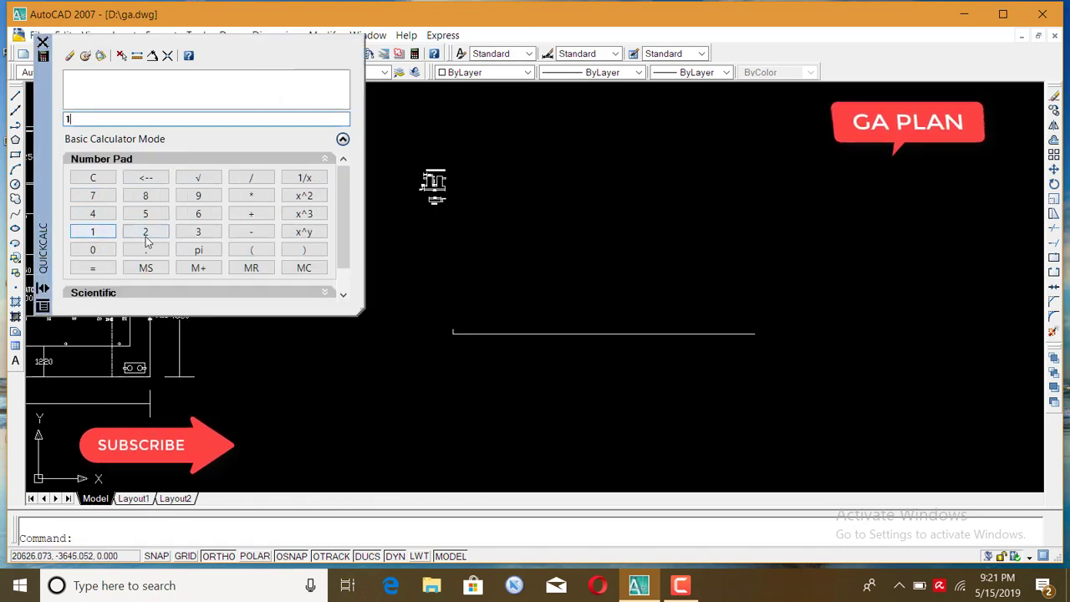
triple_click(93, 250)
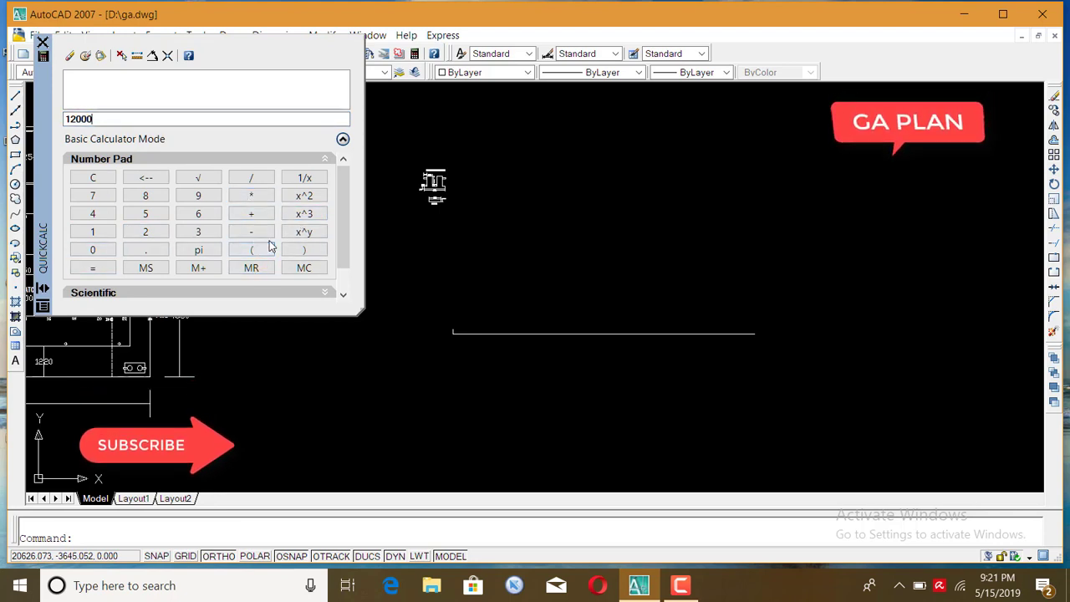
left_click(252, 179)
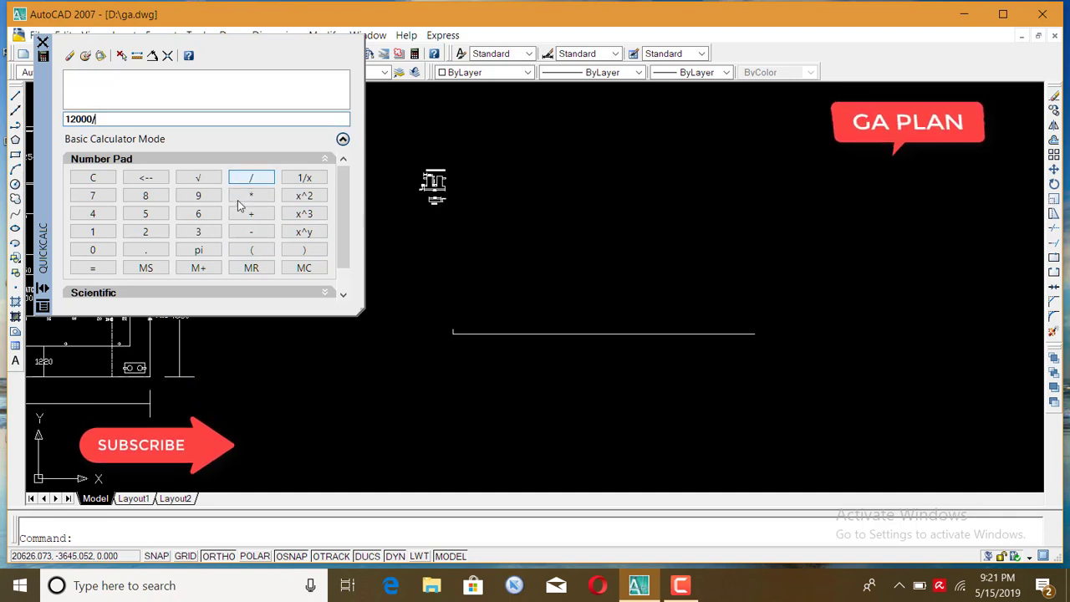
left_click(143, 218)
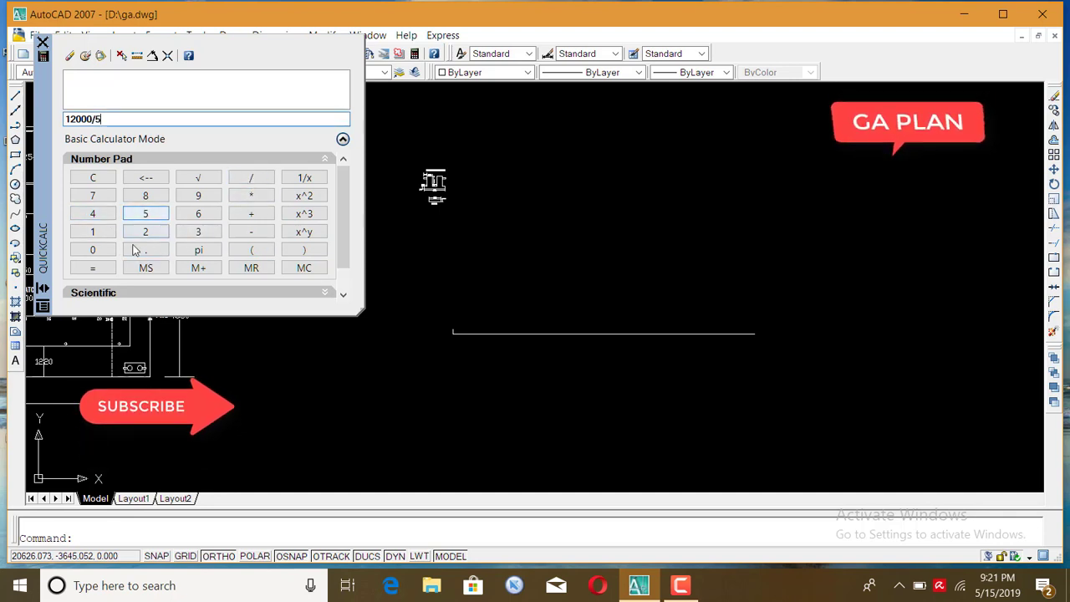
double_click(98, 252)
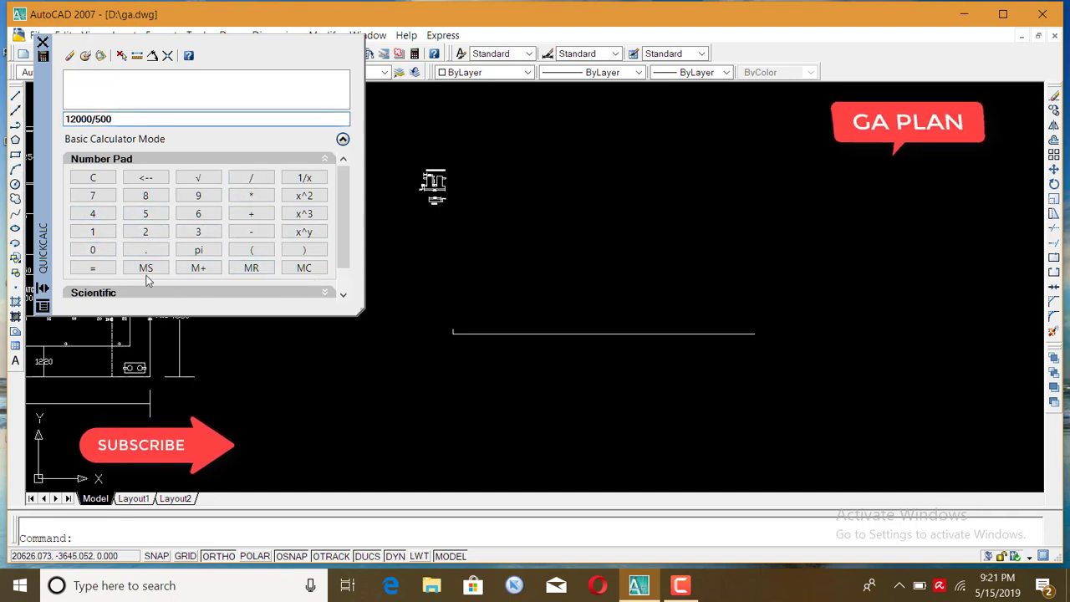
left_click(100, 269)
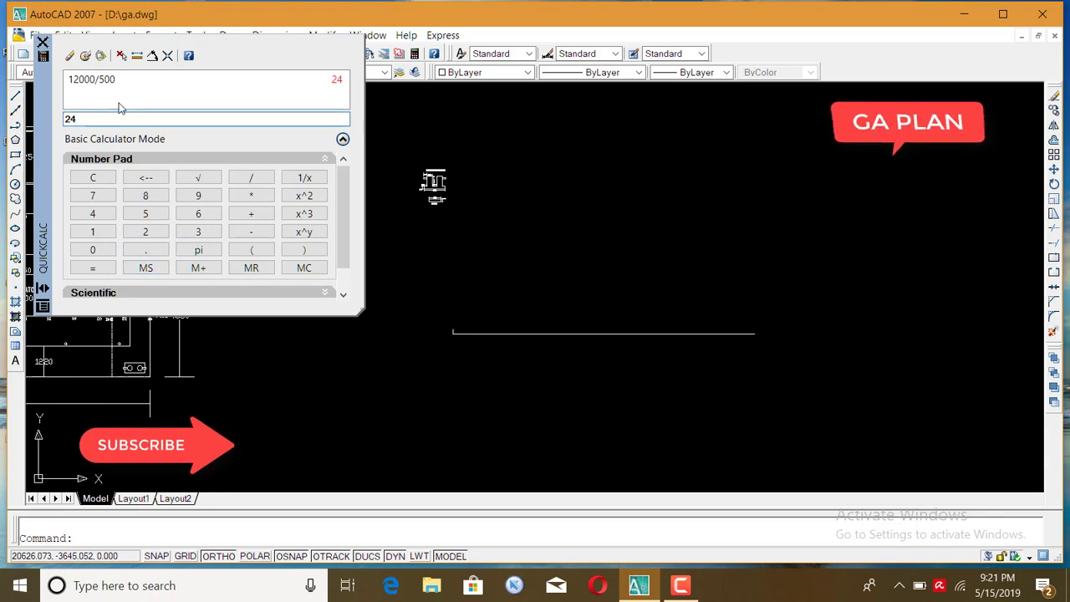
left_click(43, 43)
scroll(443, 330, "up", 3)
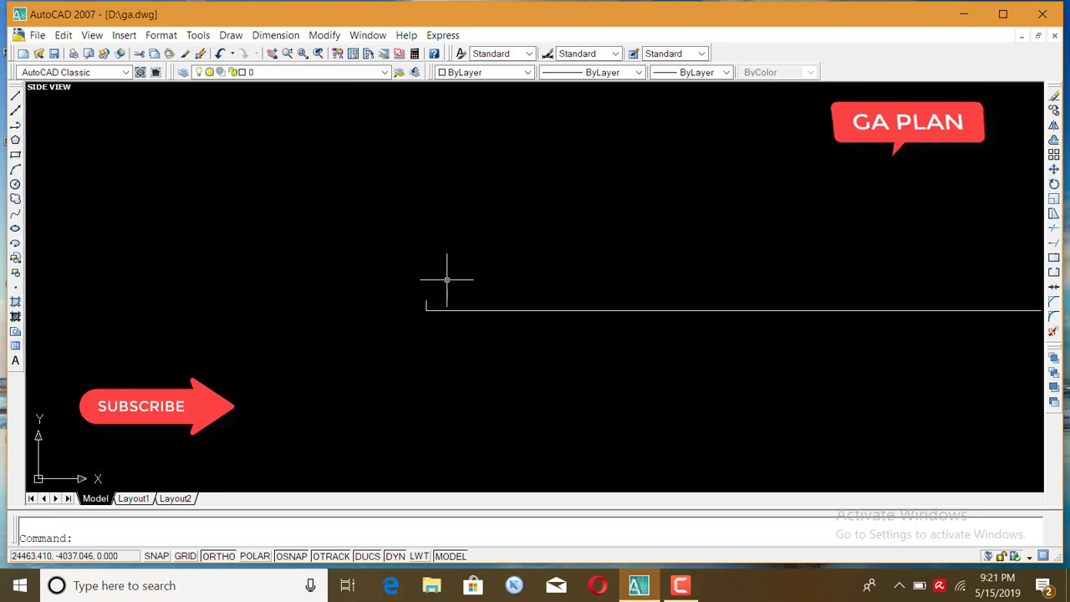
scroll(451, 301, "down", 5)
scroll(472, 322, "up", 1)
Enter the column count and spacing for a rectangular array of frame ticks
type("a")
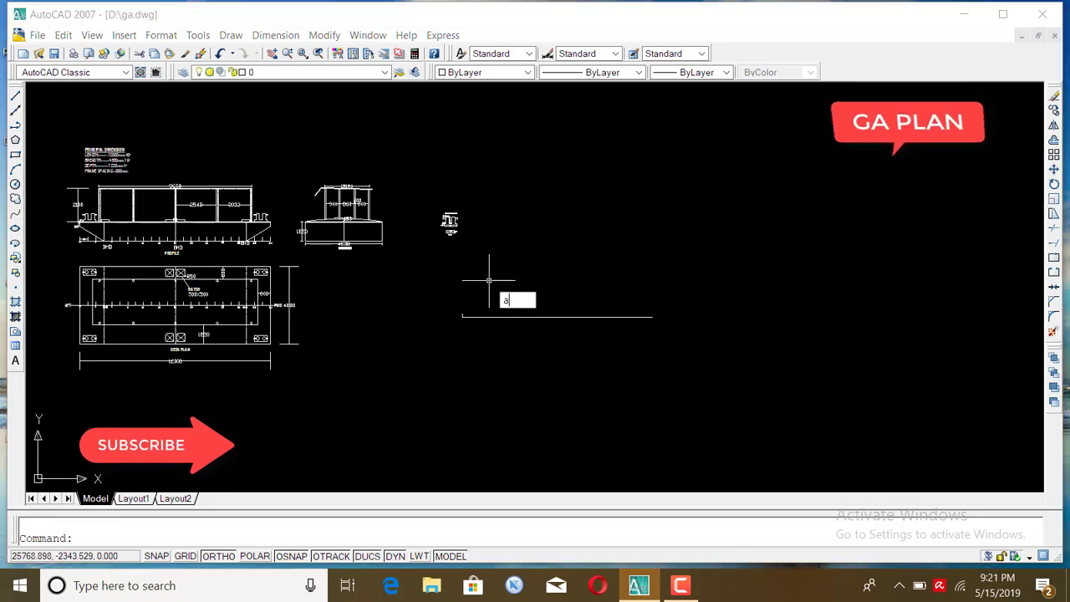
type("r")
key("Return")
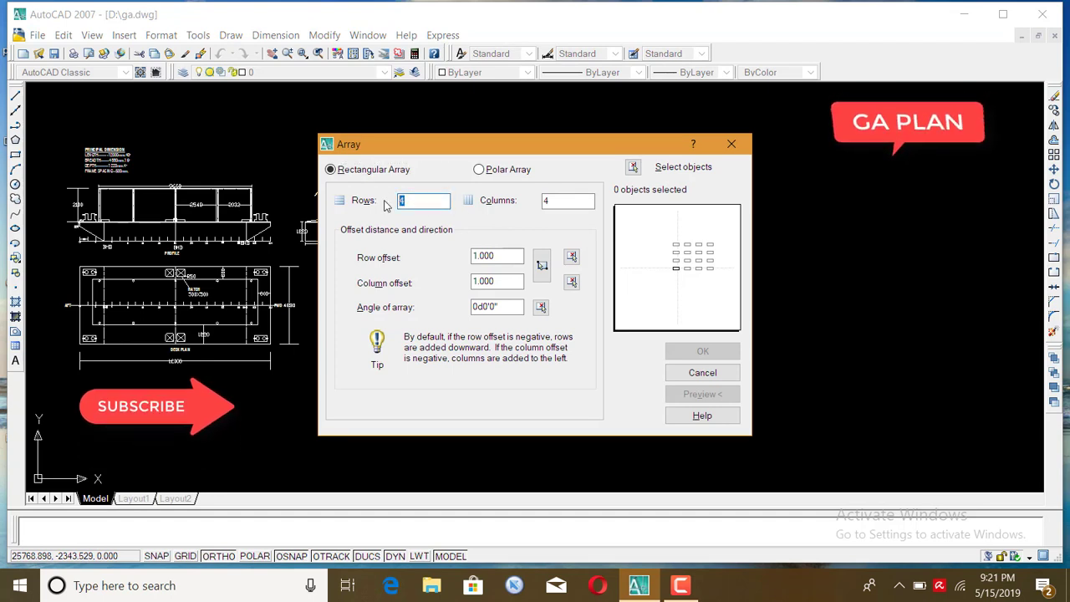
type("1")
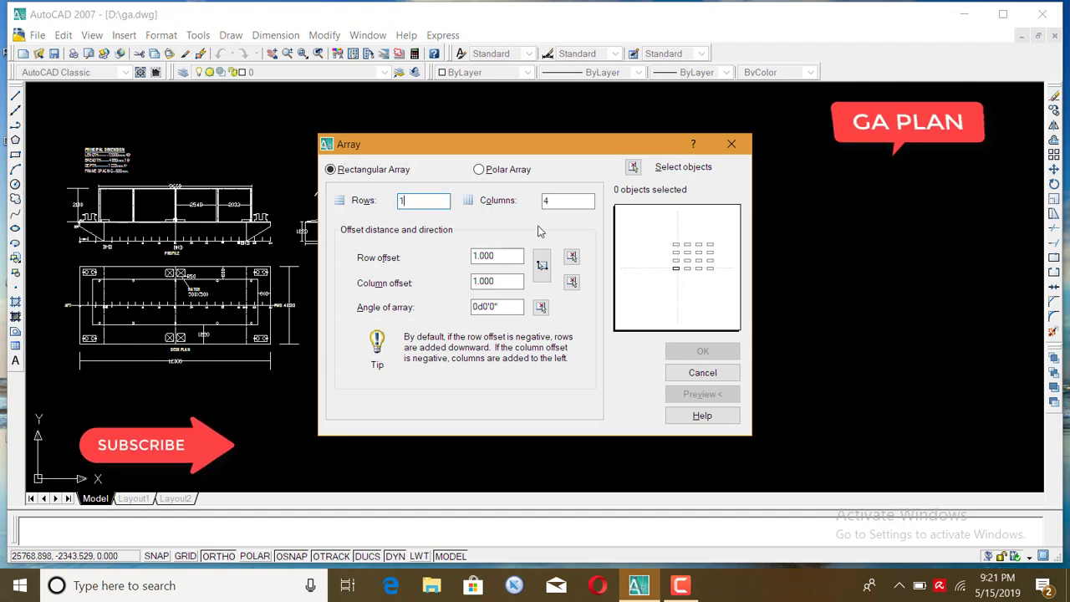
double_click(543, 201)
type("25")
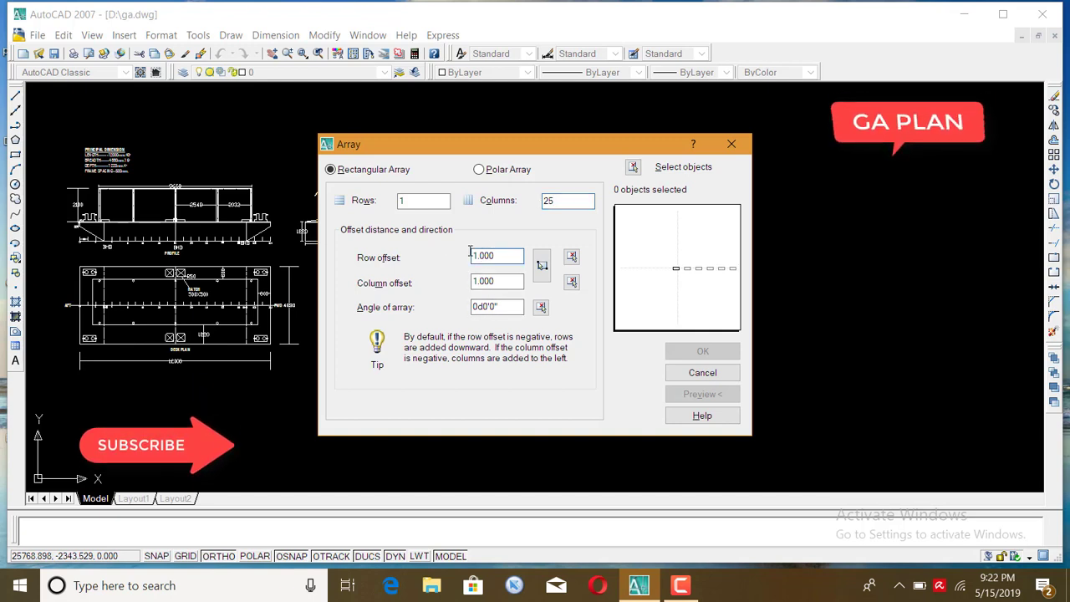
type("0")
type("00")
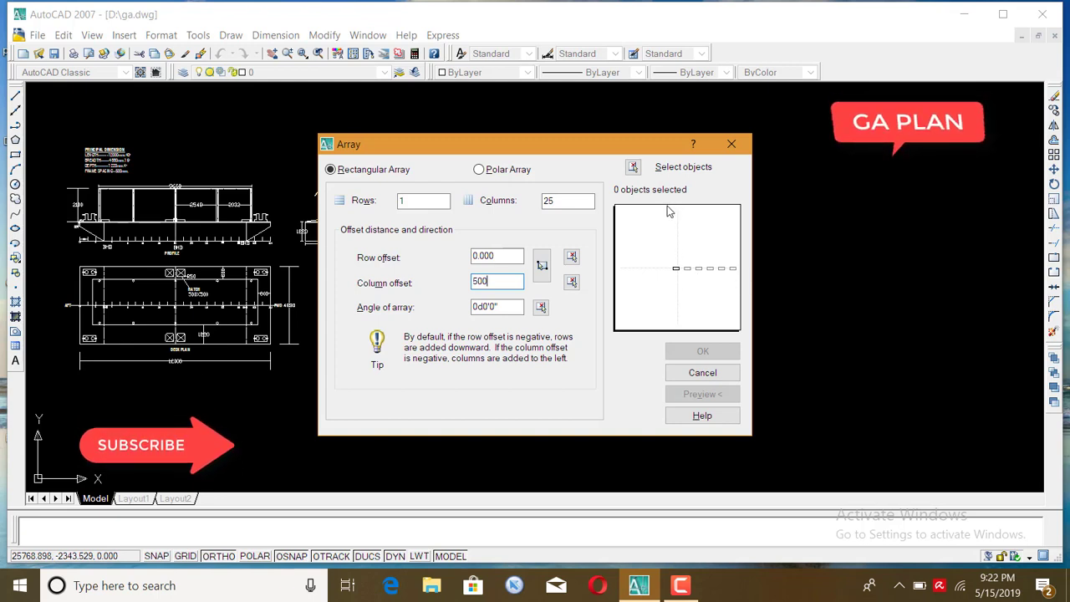
Array the short vertical tick into an evenly spaced row along the baseline
left_click(635, 169)
scroll(495, 259, "up", 2)
scroll(435, 315, "up", 3)
scroll(555, 331, "up", 3)
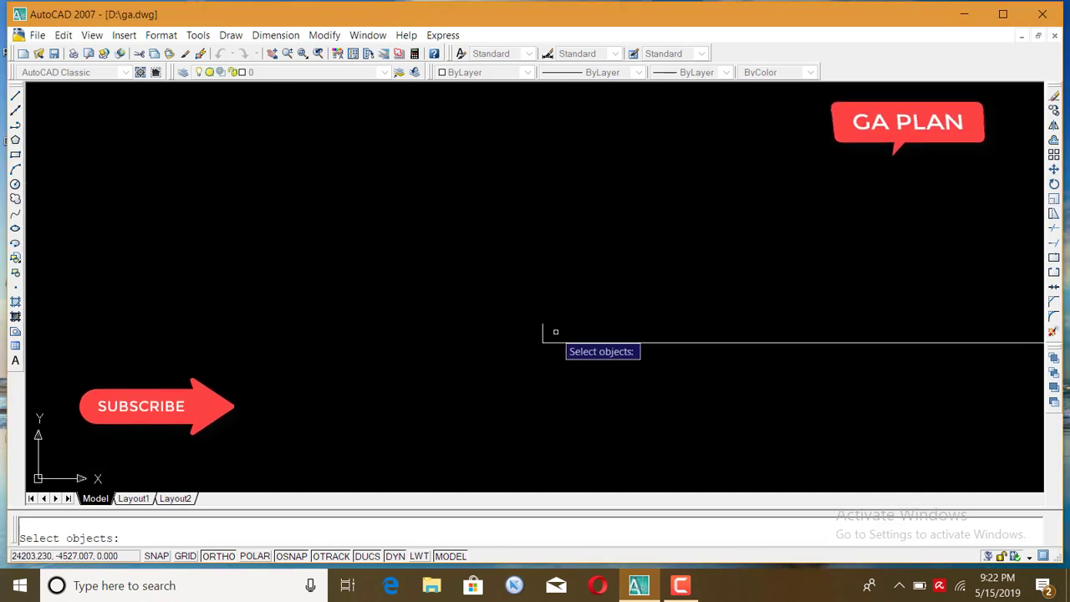
left_click(543, 331)
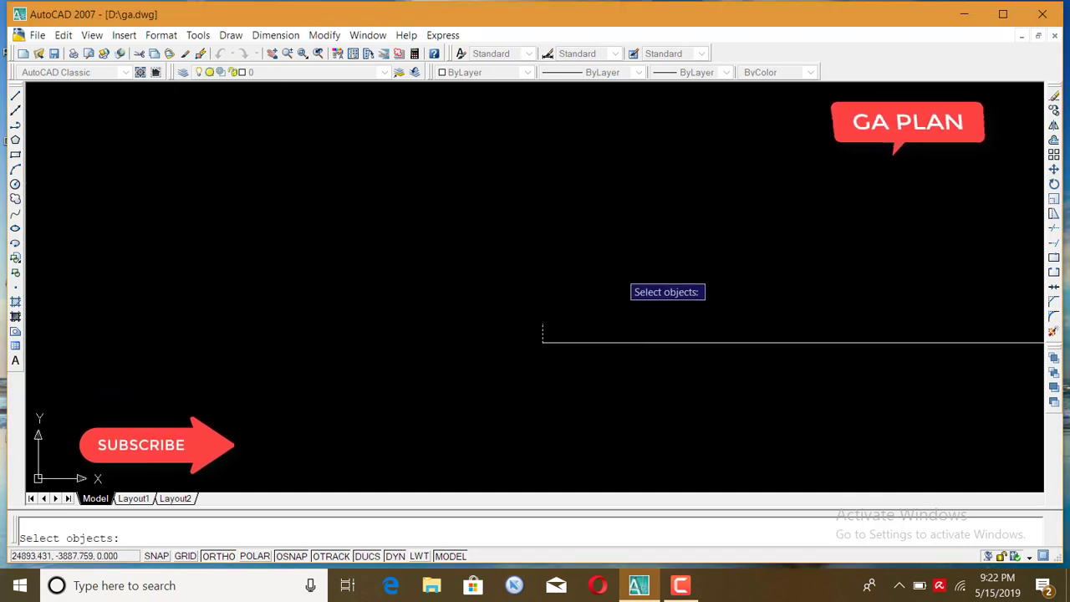
key("Return")
left_click(702, 352)
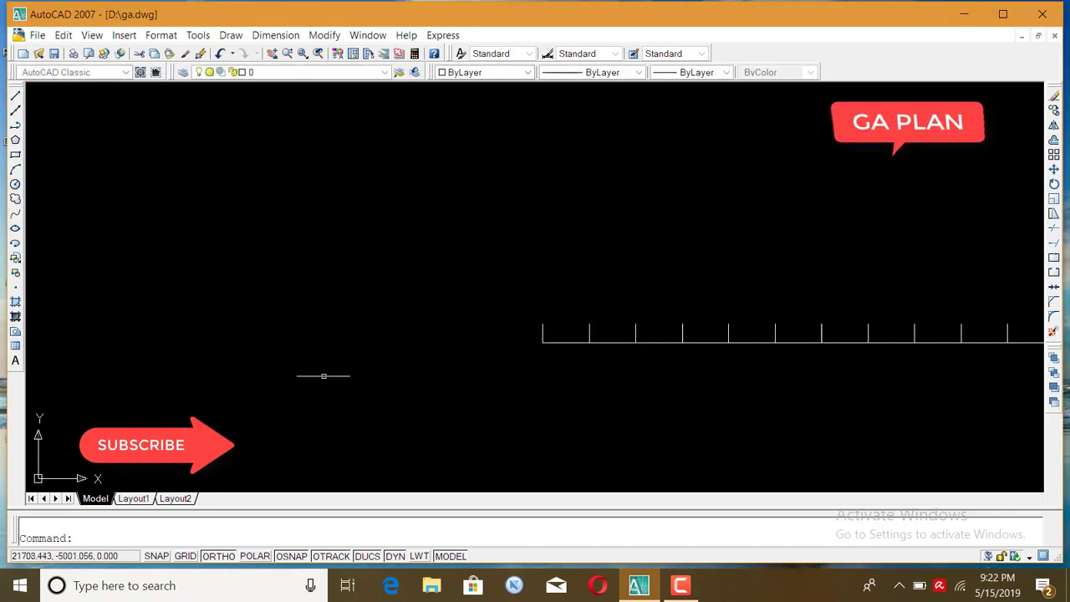
scroll(574, 370, "down", 3)
scroll(760, 370, "up", 2)
scroll(685, 363, "down", 2)
scroll(374, 356, "up", 1)
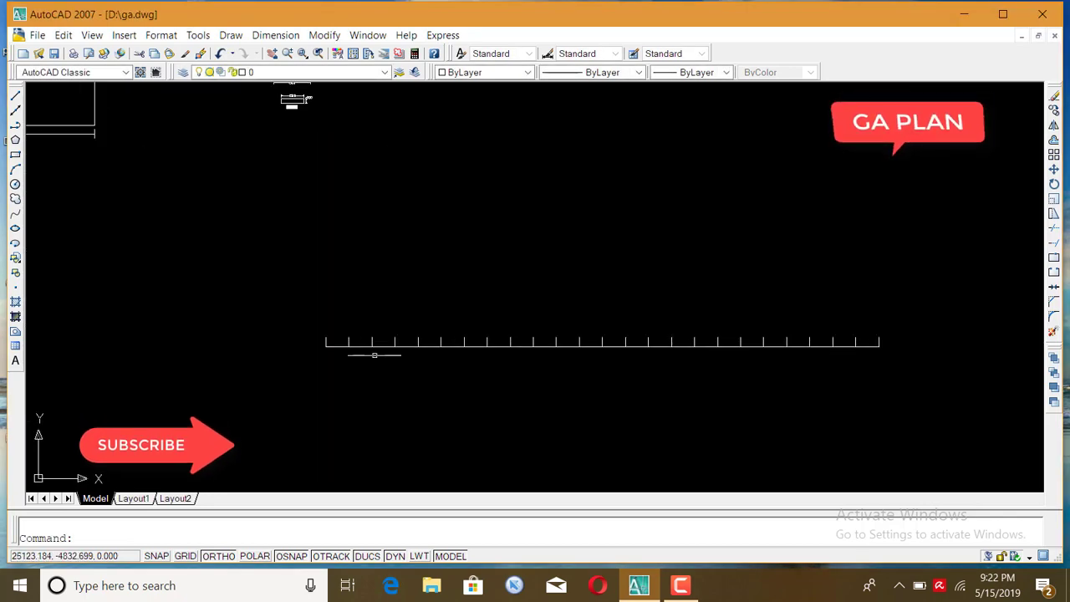
scroll(548, 384, "down", 4)
scroll(604, 366, "up", 3)
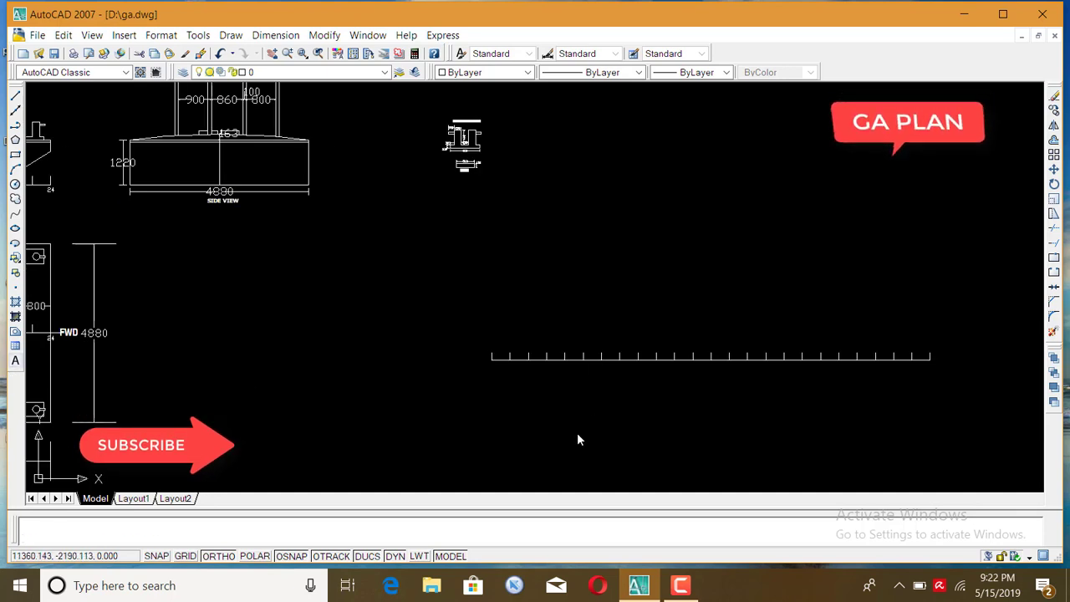
type("t")
key("Return")
Add a multiline text label '0' in Arial, 50 high, beside the tick row
left_click(507, 382)
left_click(464, 430)
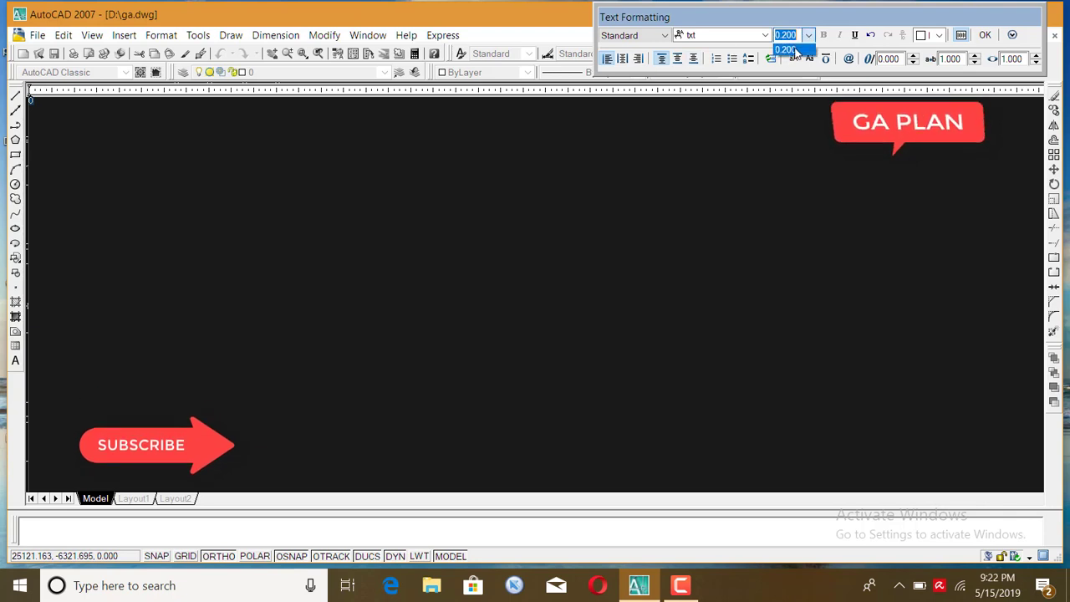
type("50")
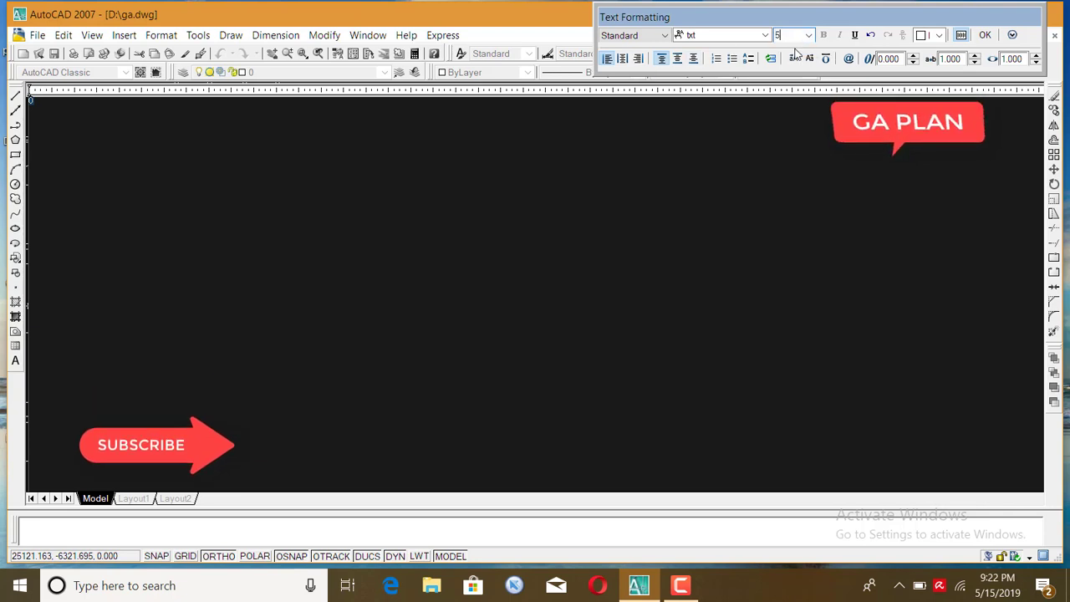
left_click(740, 35)
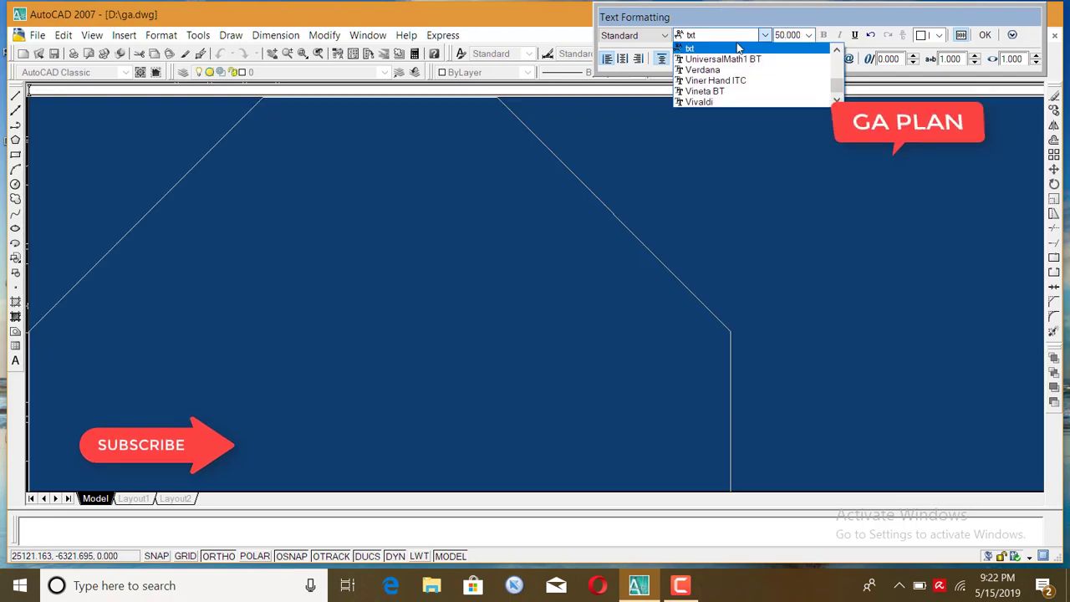
key("Home")
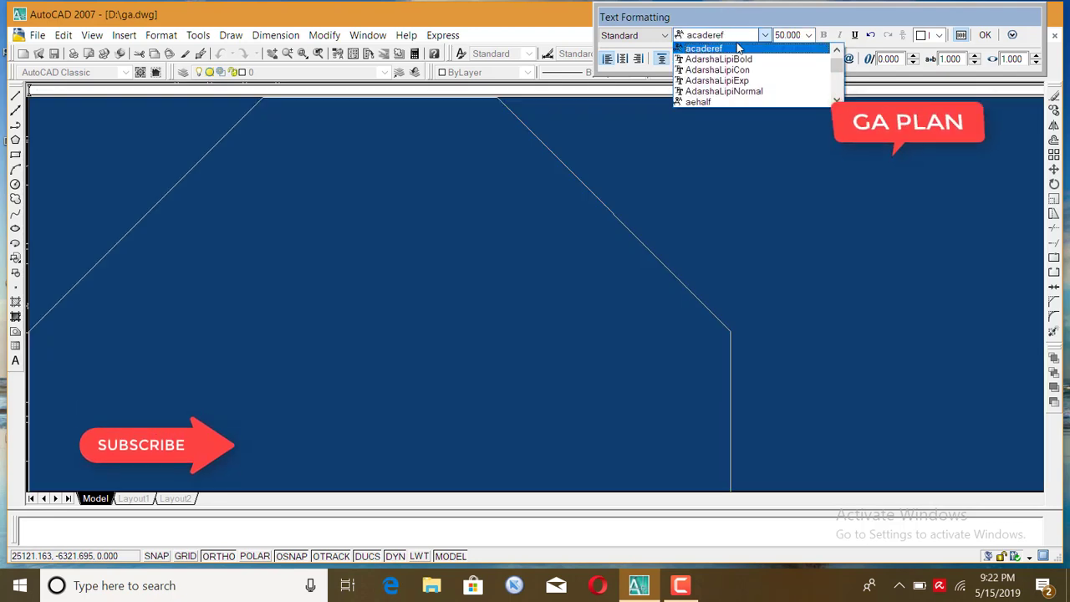
key("Down")
key("Down")
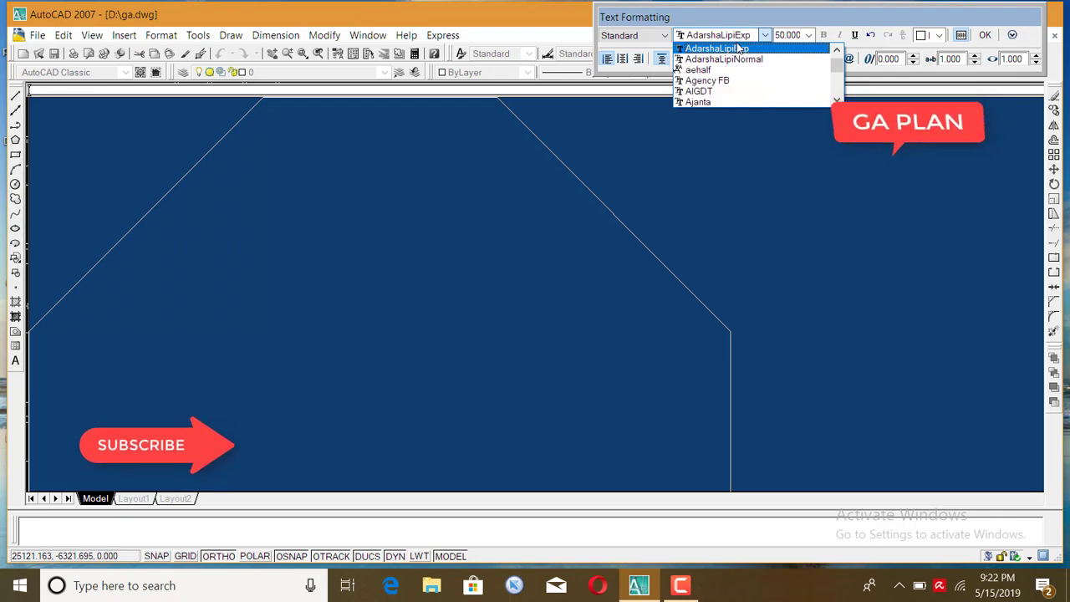
key("Down")
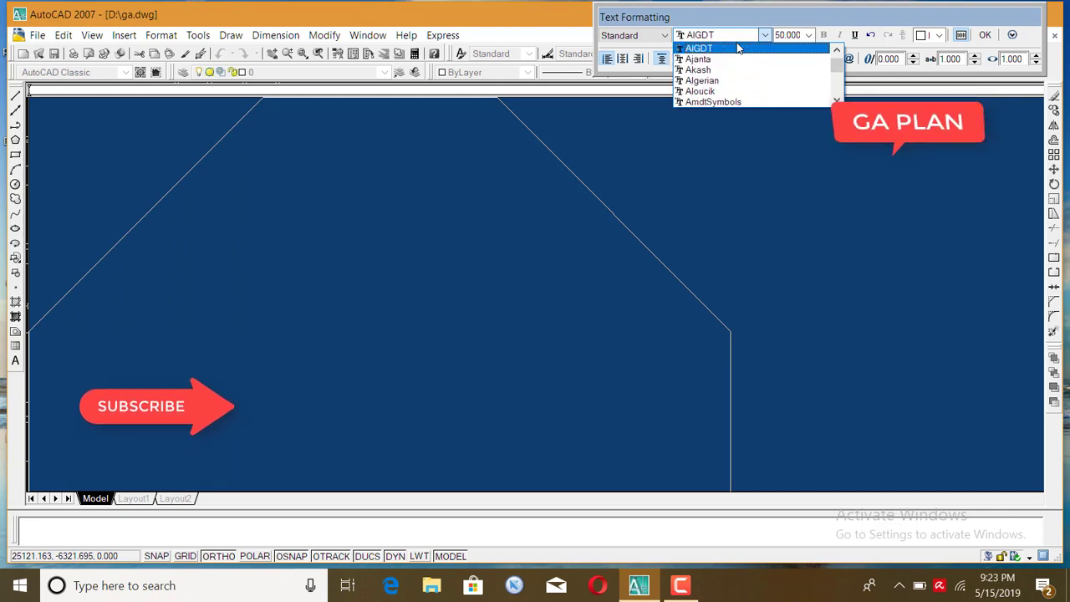
key("Down")
key("Down")
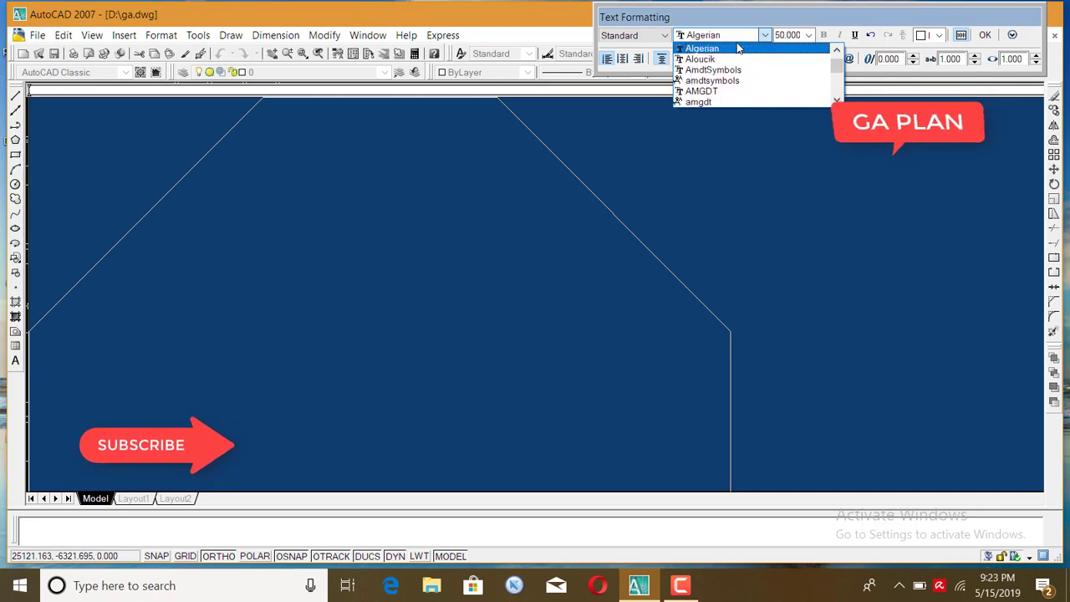
key("Down")
key("Down")
key("Down")
key("Down")
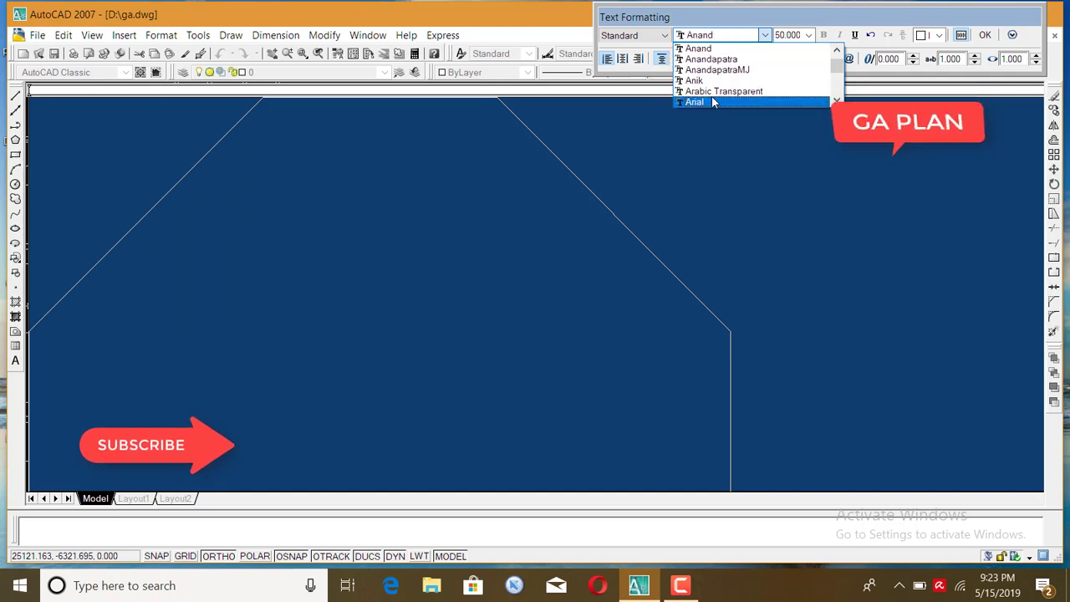
left_click(694, 102)
scroll(586, 216, "down", 5)
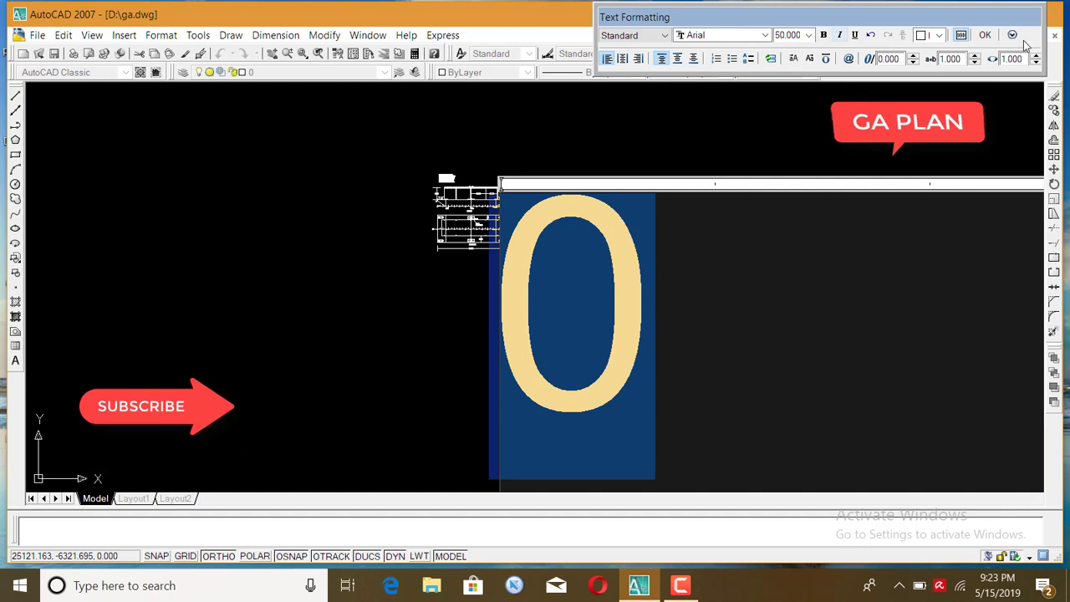
left_click(985, 37)
Move the 0 label beneath the first baseline tick with Ortho turned off
scroll(435, 299, "up", 3)
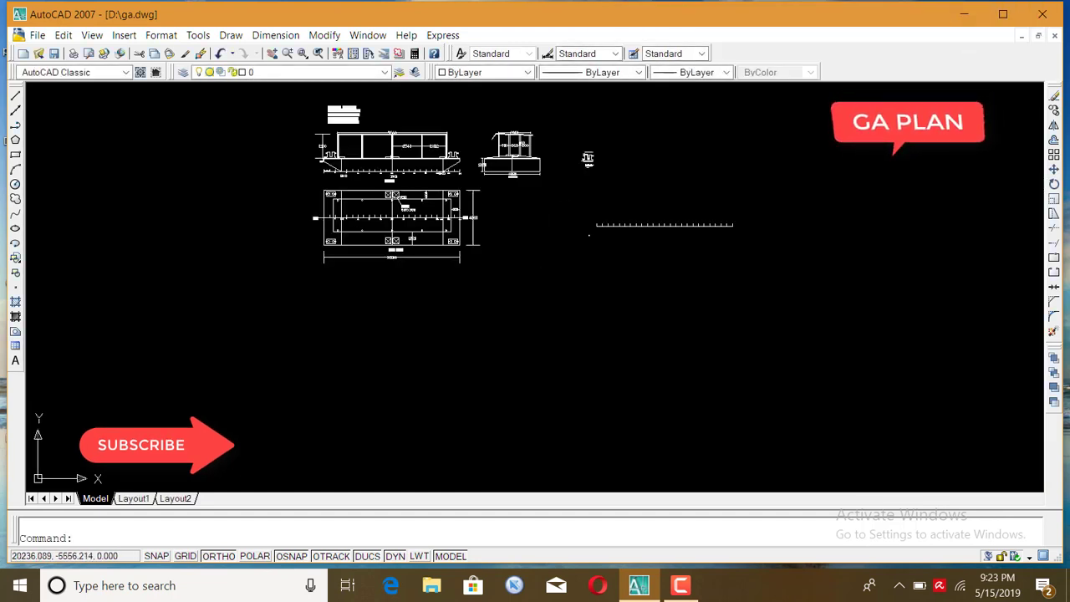
scroll(588, 160, "up", 3)
scroll(587, 231, "up", 2)
scroll(568, 281, "up", 3)
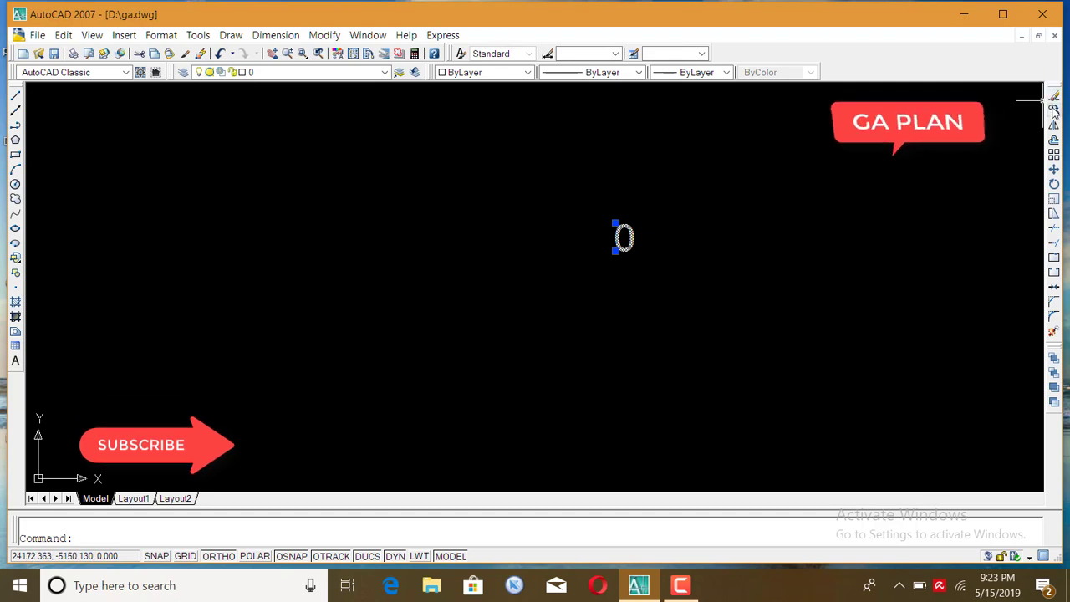
left_click(1055, 170)
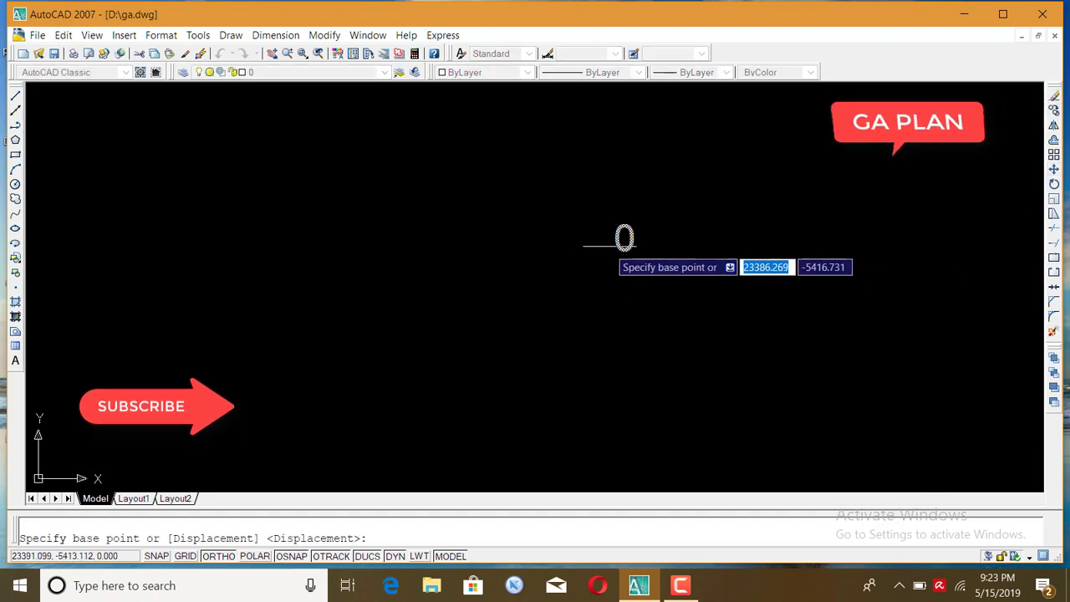
left_click(607, 243)
scroll(591, 263, "down", 3)
scroll(590, 262, "up", 3)
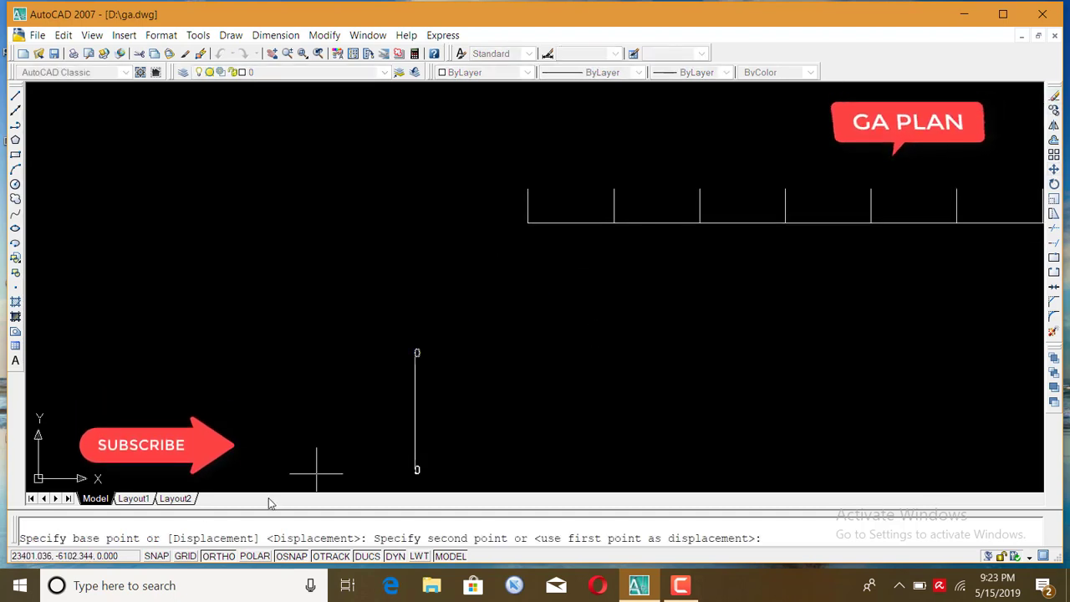
key("F8")
scroll(526, 224, "up", 4)
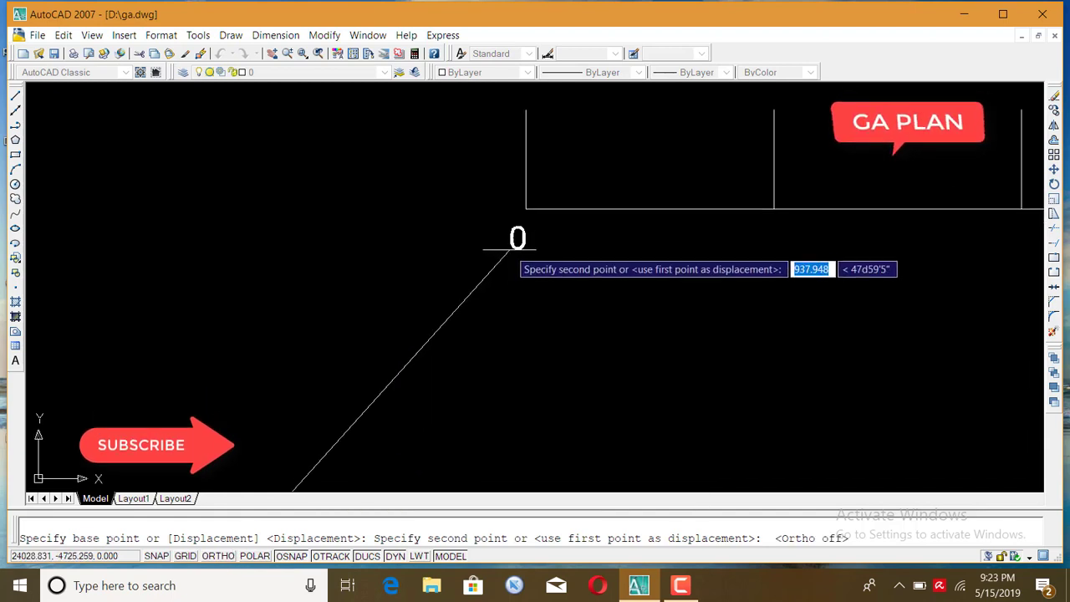
left_click(509, 249)
scroll(468, 318, "down", 5)
scroll(414, 319, "up", 4)
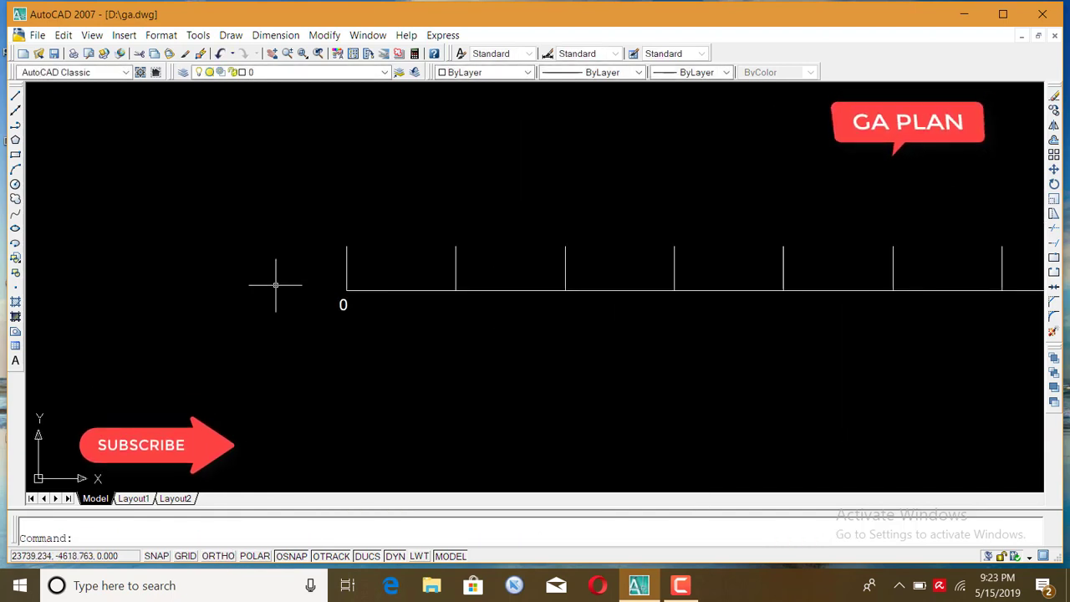
scroll(275, 285, "down", 3)
scroll(172, 255, "up", 4)
scroll(546, 392, "up", 3)
scroll(595, 343, "up", 2)
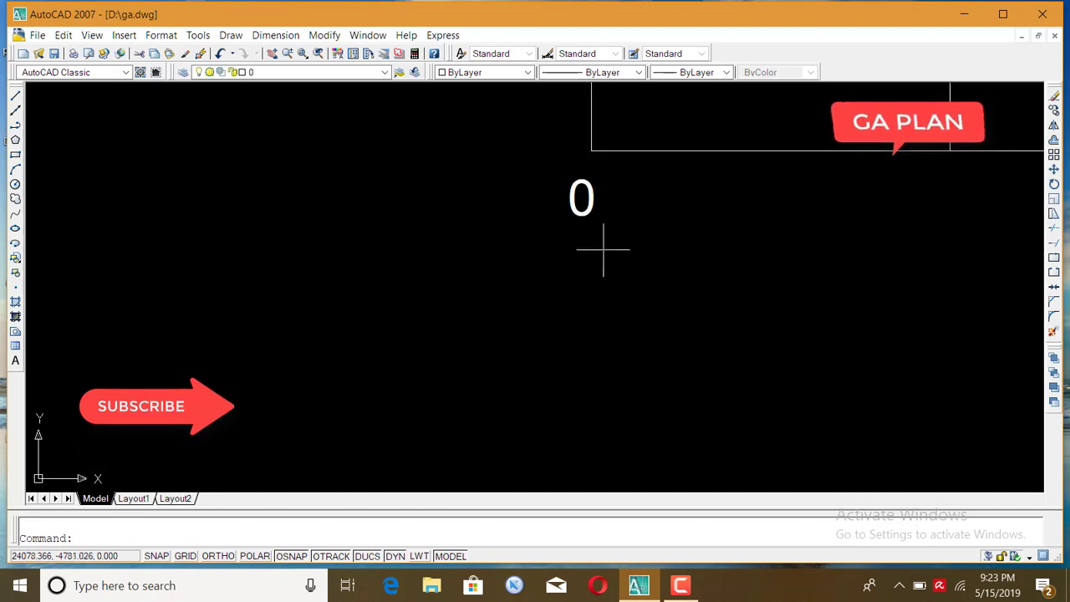
Change the 0 label's text height to 100
double_click(581, 198)
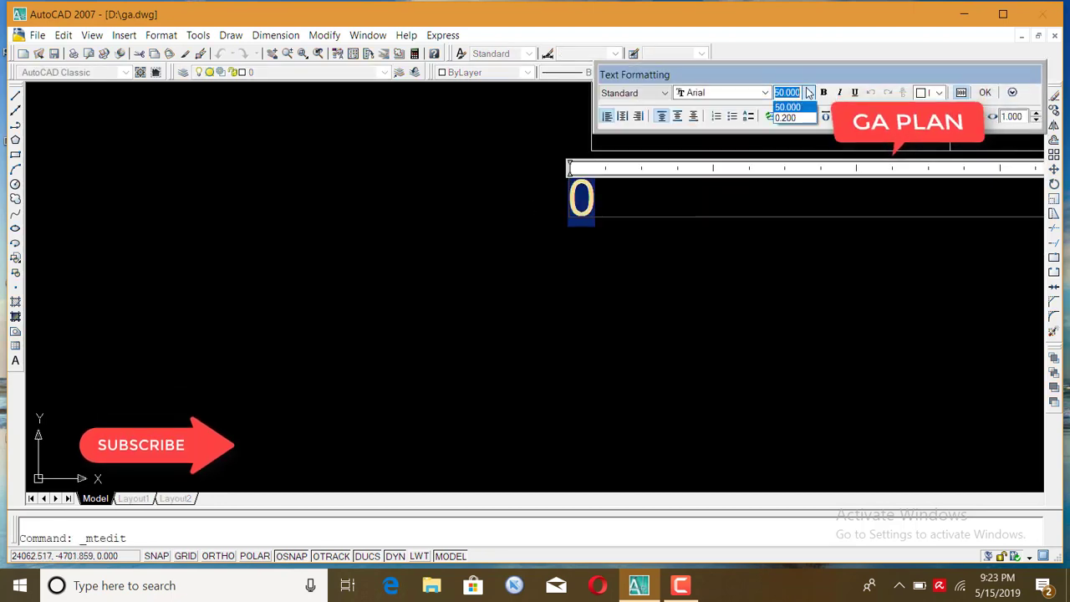
type("1")
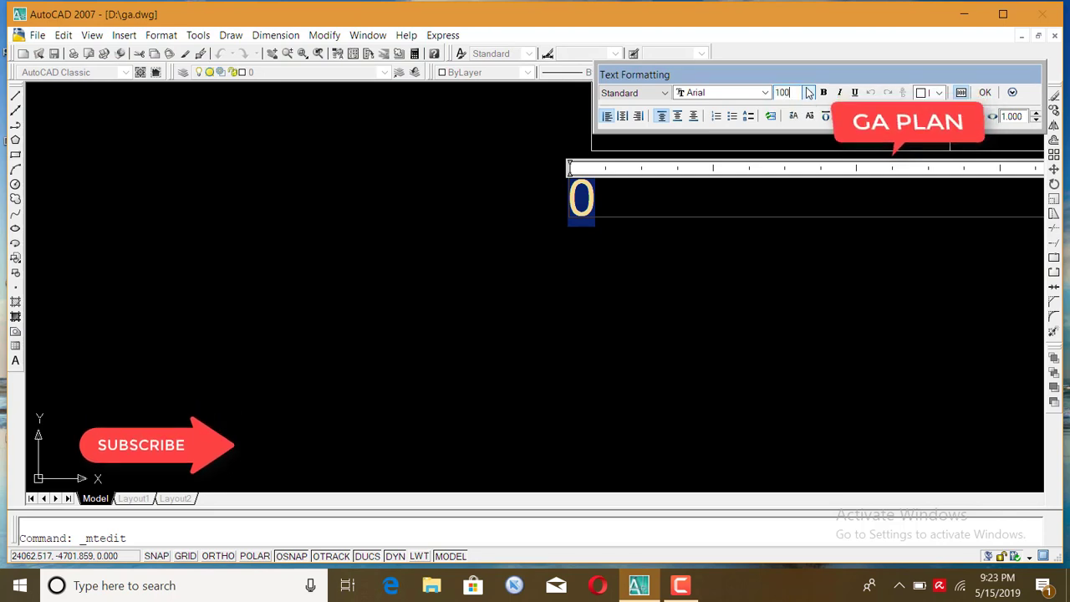
left_click(985, 92)
scroll(502, 205, "down", 3)
scroll(526, 209, "down", 2)
scroll(526, 209, "up", 3)
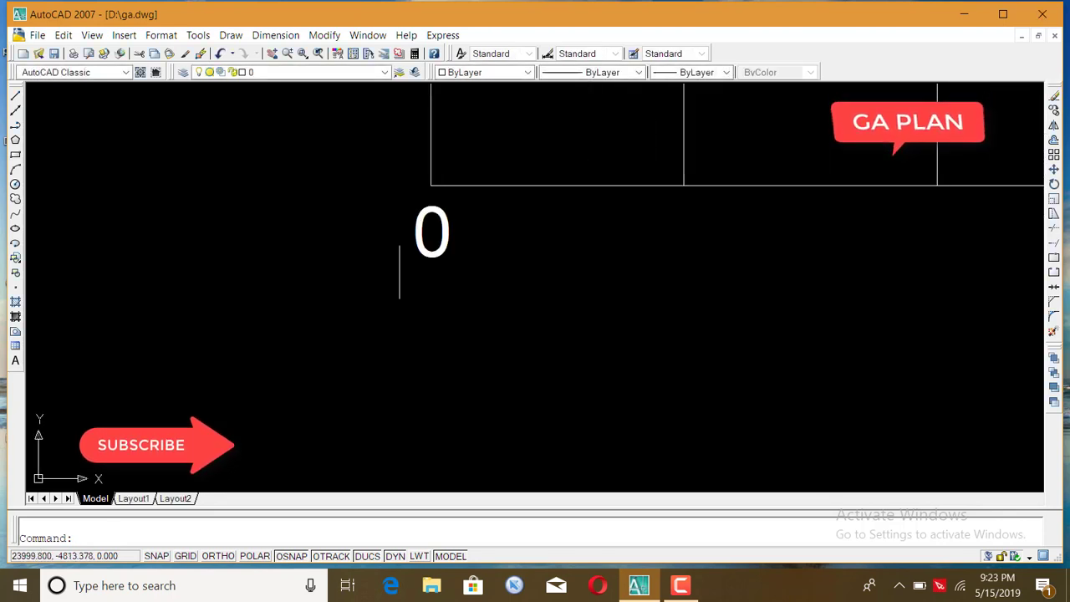
scroll(289, 257, "down", 7)
scroll(304, 251, "up", 4)
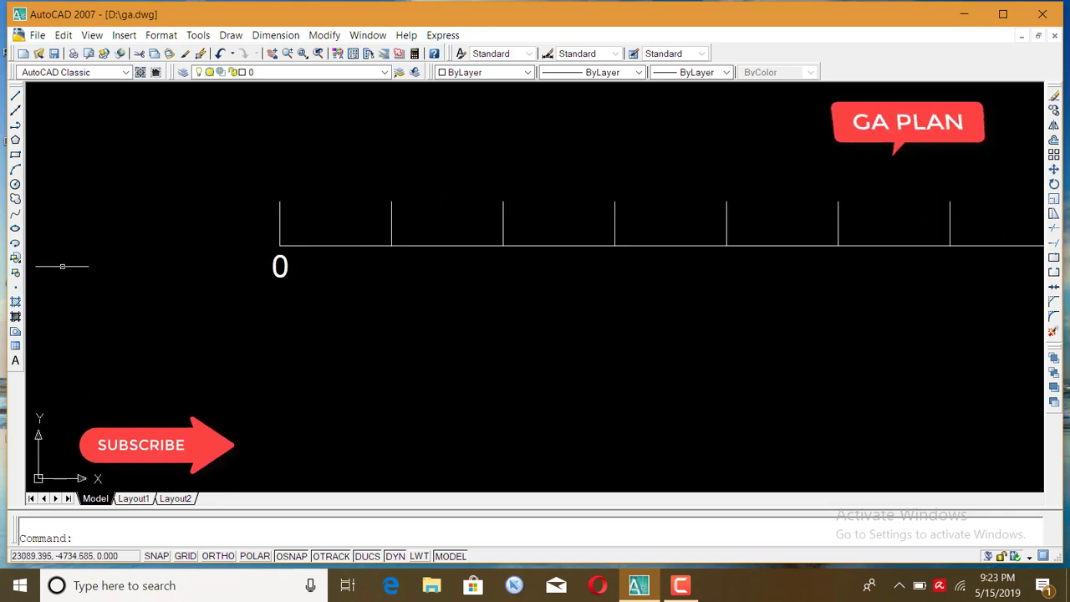
Copy the 0 label beneath successive baseline ticks, then select a misplaced copy
left_click(285, 269)
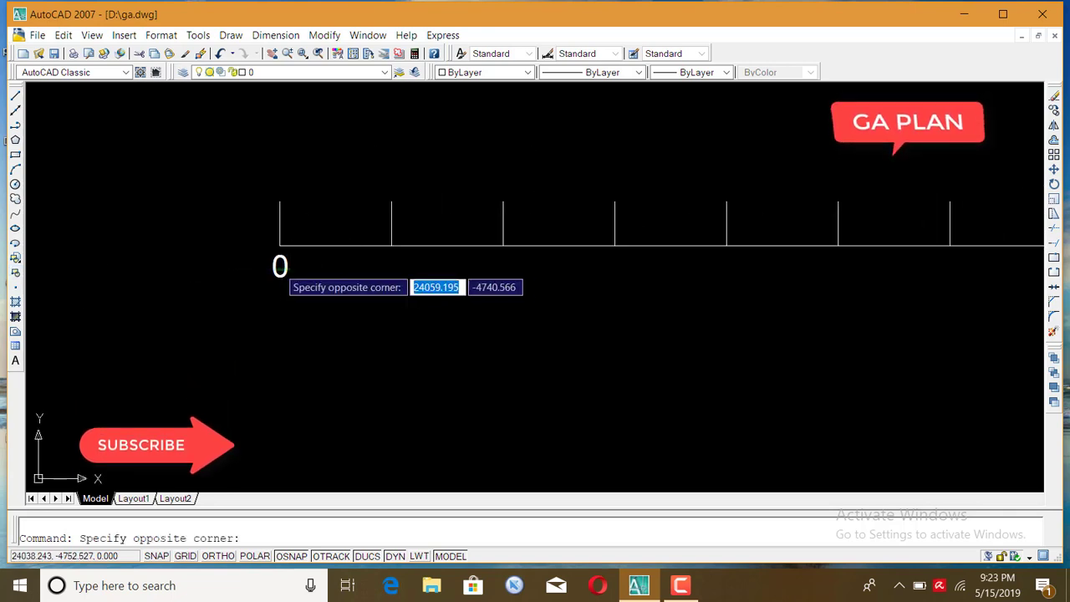
left_click(264, 267)
left_click(1054, 110)
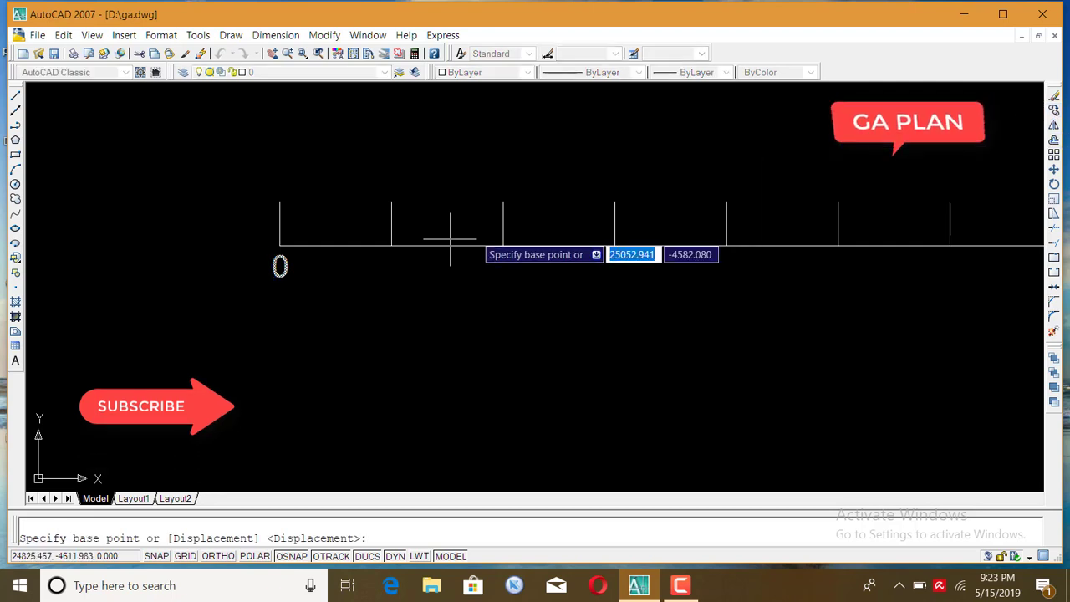
left_click(278, 266)
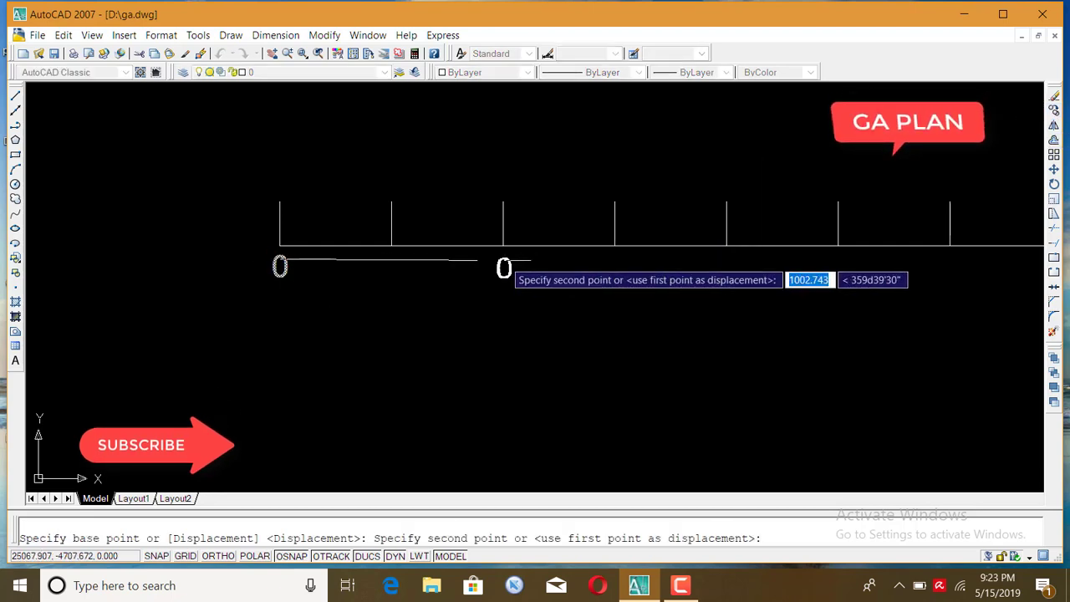
left_click(501, 261)
scroll(500, 261, "down", 2)
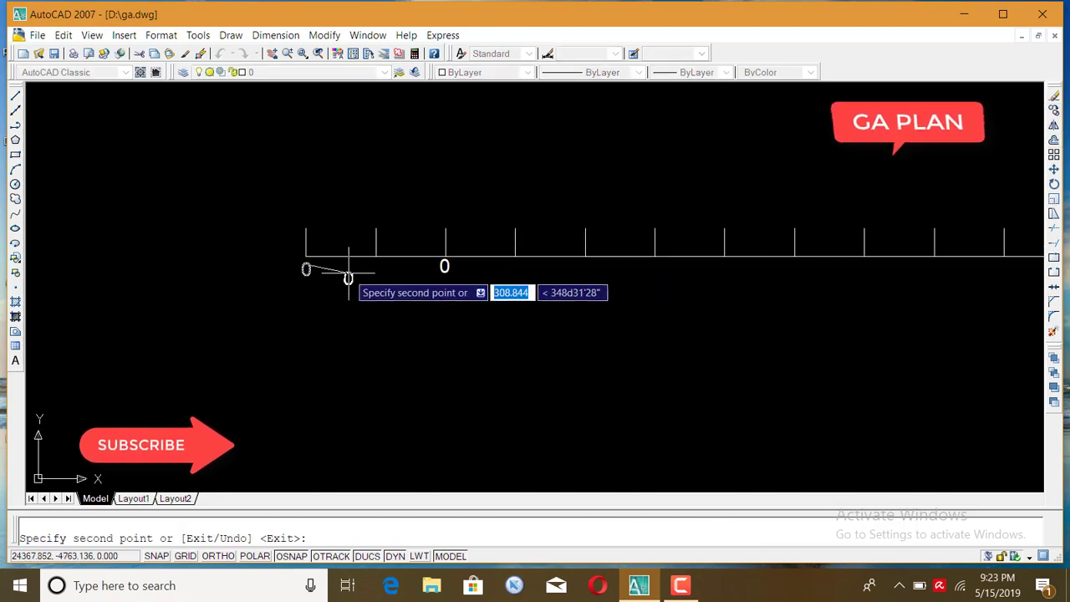
scroll(346, 276, "up", 2)
scroll(640, 288, "up", 1)
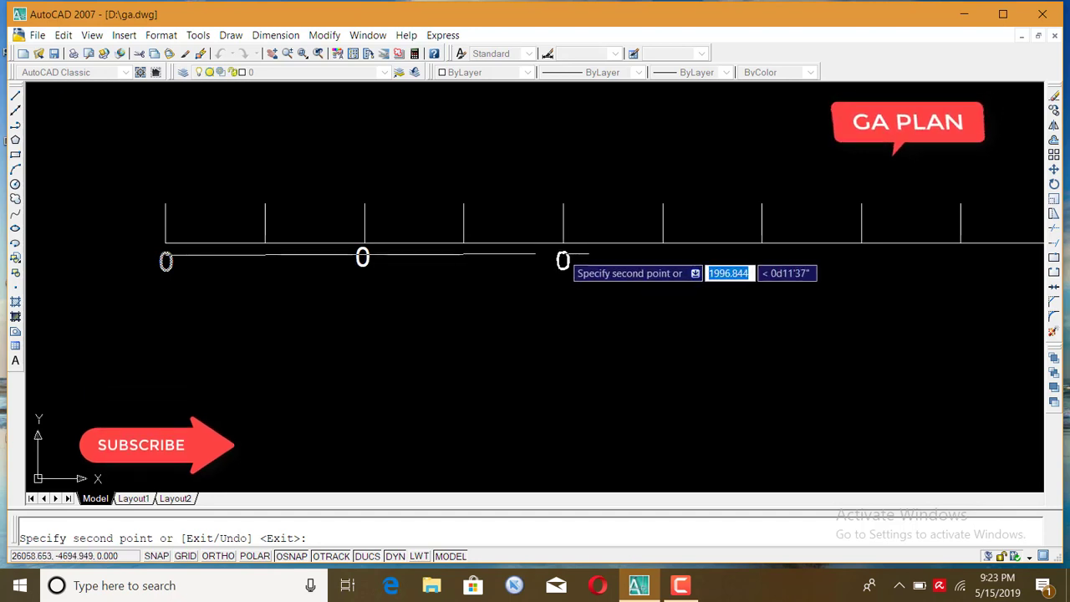
left_click(563, 265)
scroll(551, 267, "down", 3)
scroll(582, 282, "up", 2)
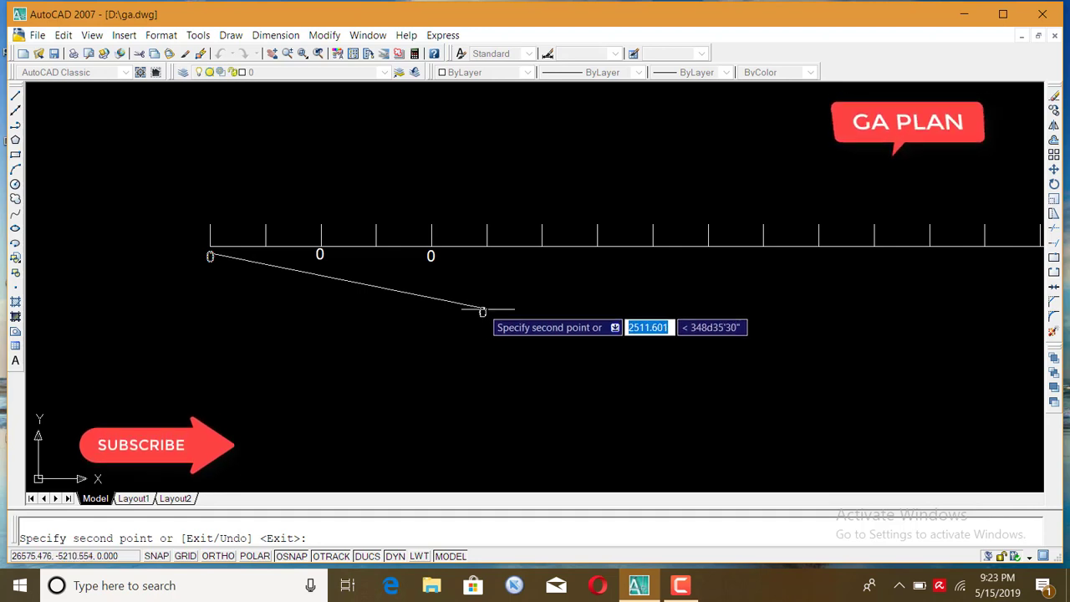
scroll(539, 280, "up", 2)
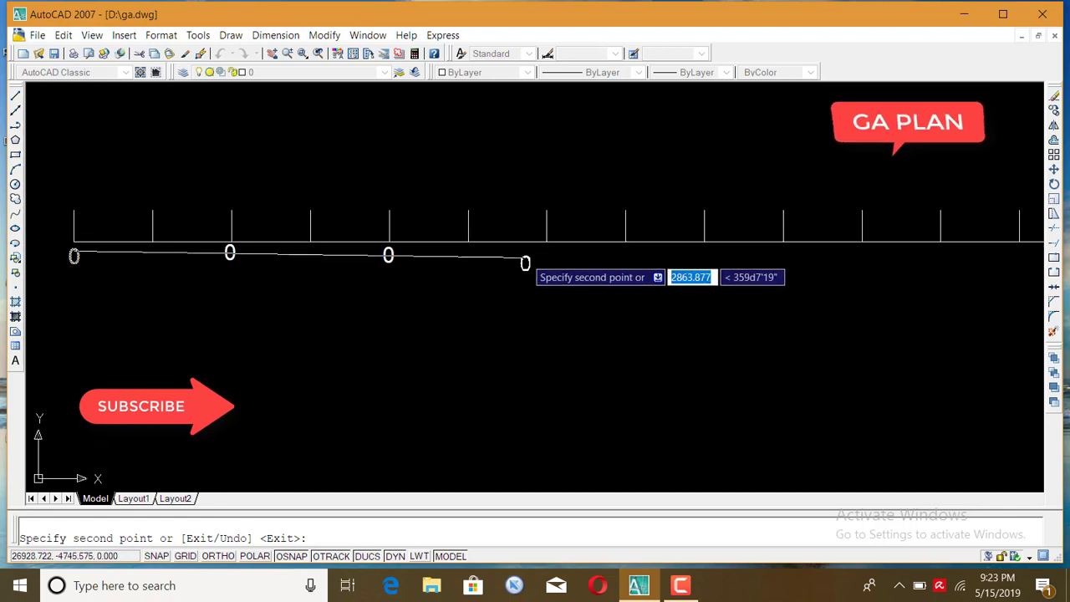
scroll(545, 262, "up", 2)
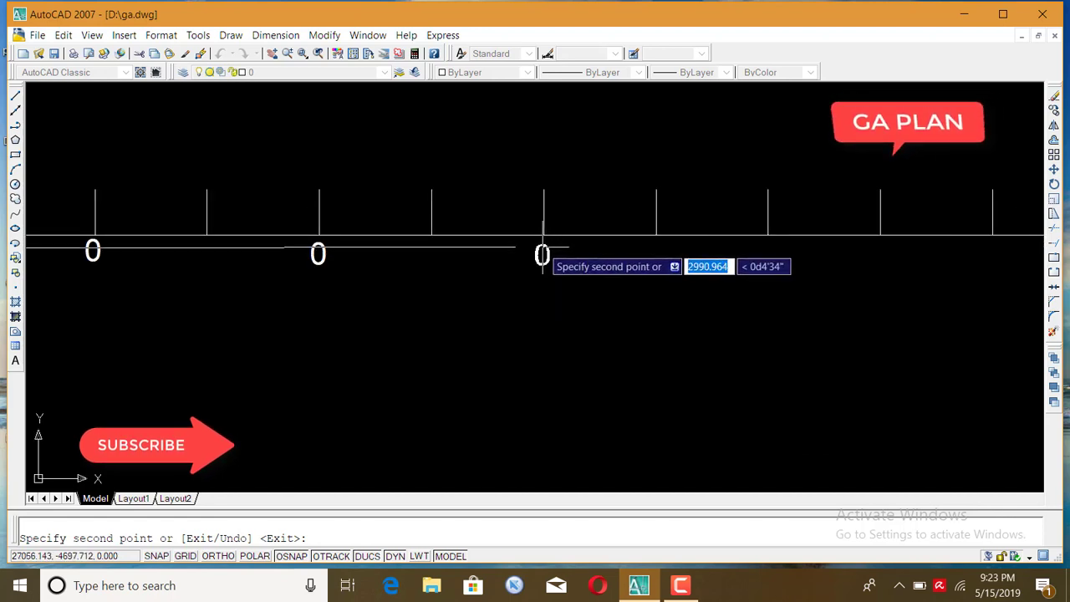
scroll(410, 261, "down", 1)
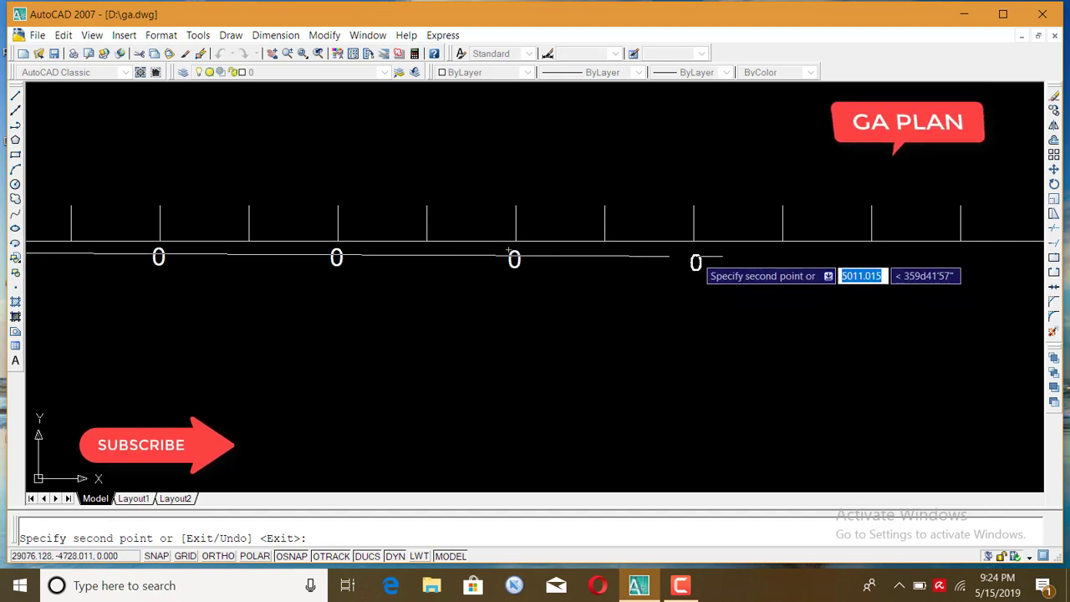
scroll(382, 287, "down", 4)
scroll(572, 284, "up", 2)
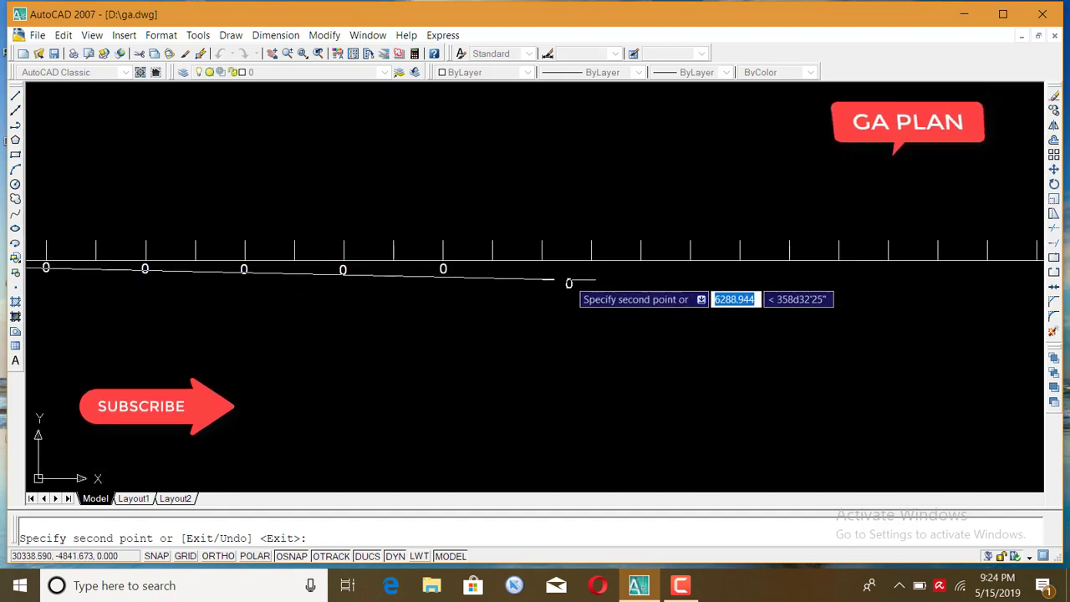
scroll(570, 281, "up", 2)
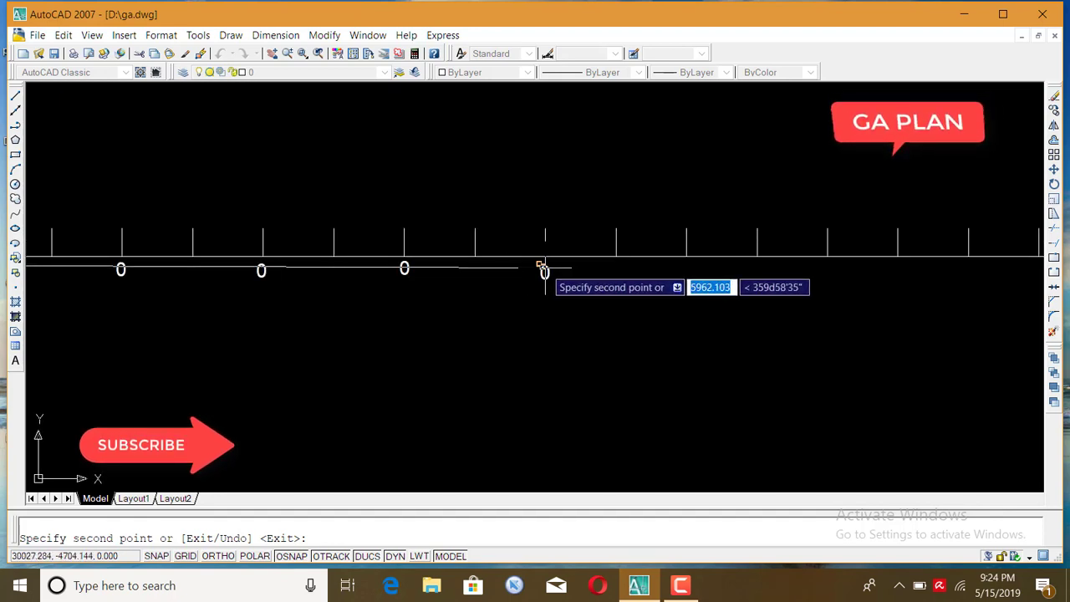
scroll(501, 288, "down", 2)
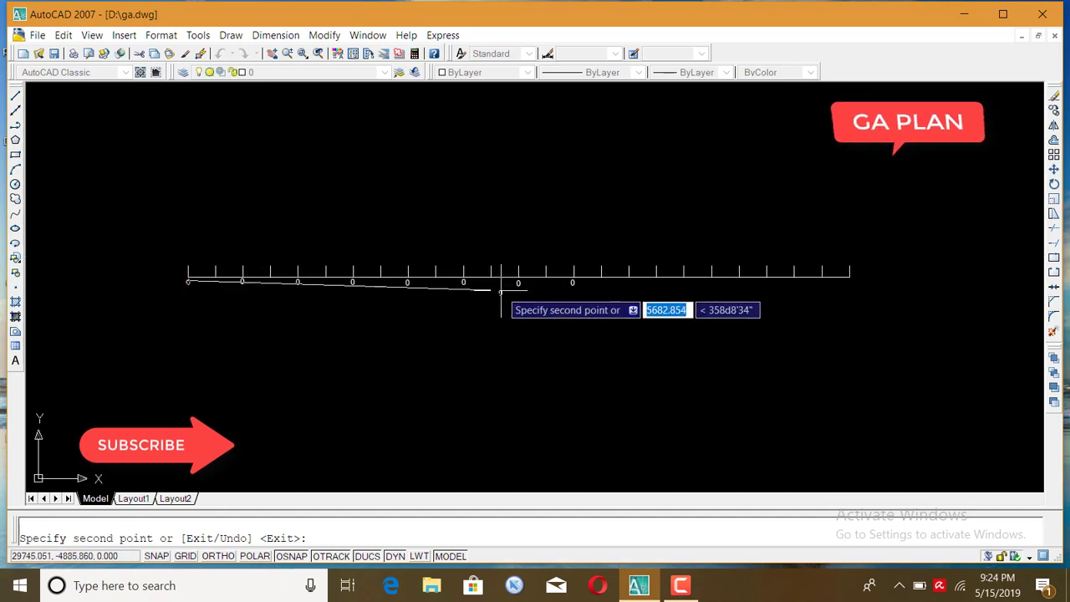
scroll(501, 289, "up", 2)
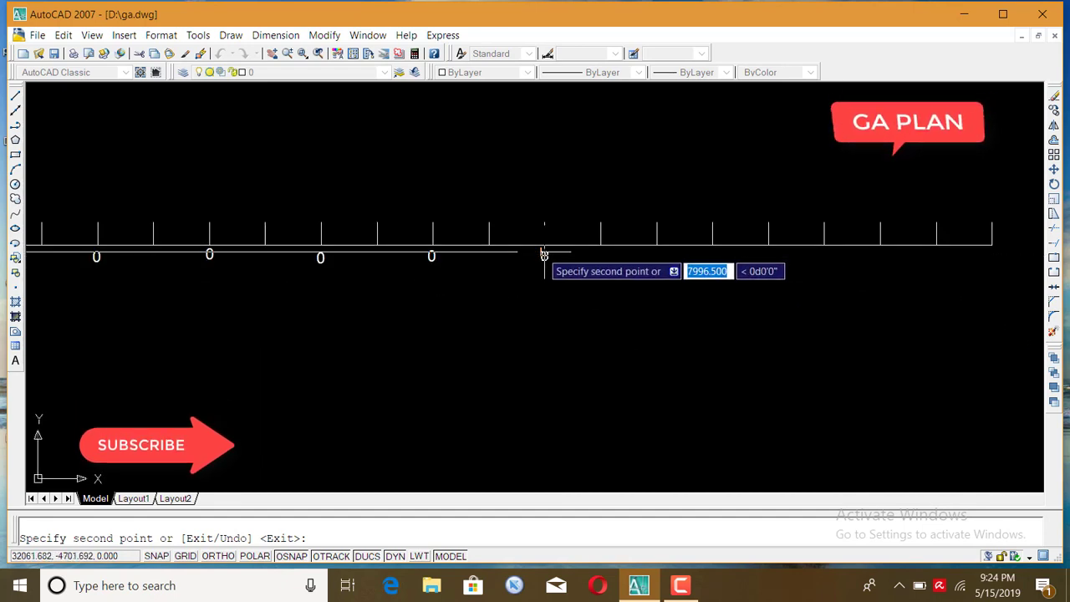
scroll(585, 251, "up", 3)
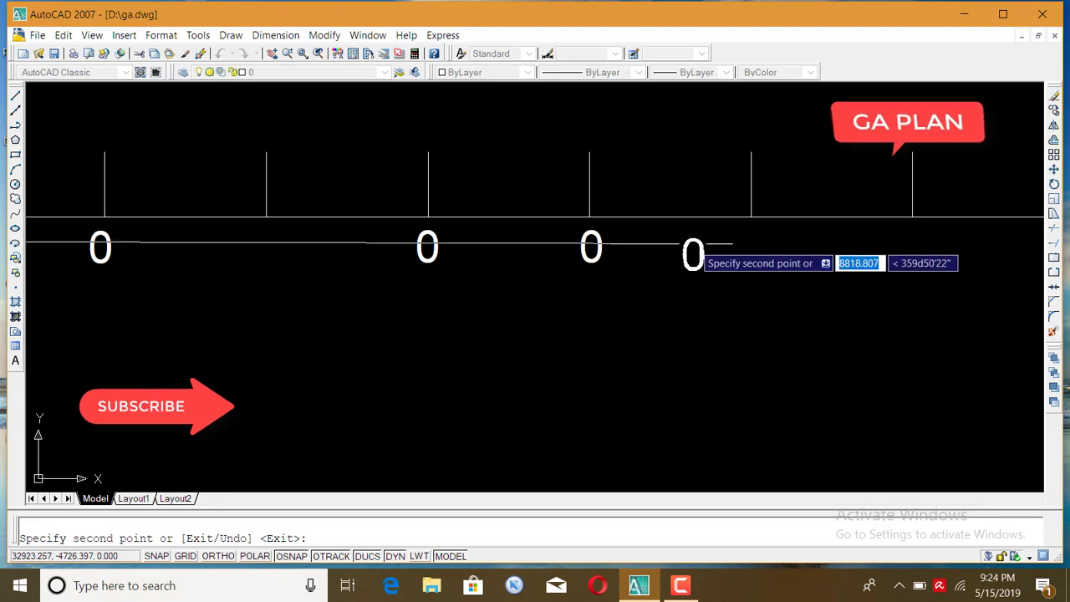
scroll(752, 246, "down", 3)
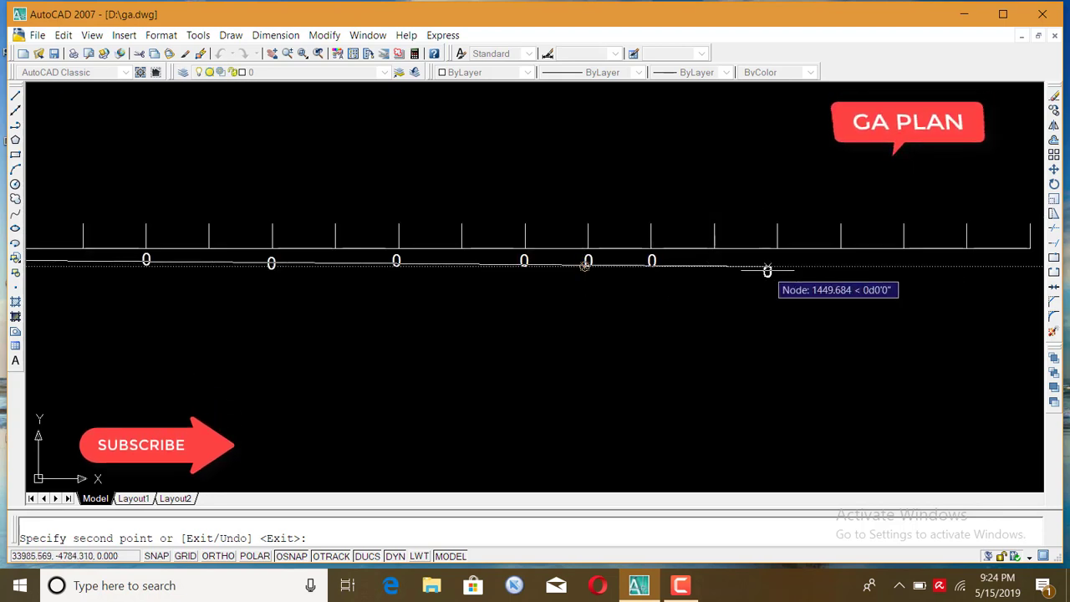
scroll(656, 279, "up", 1)
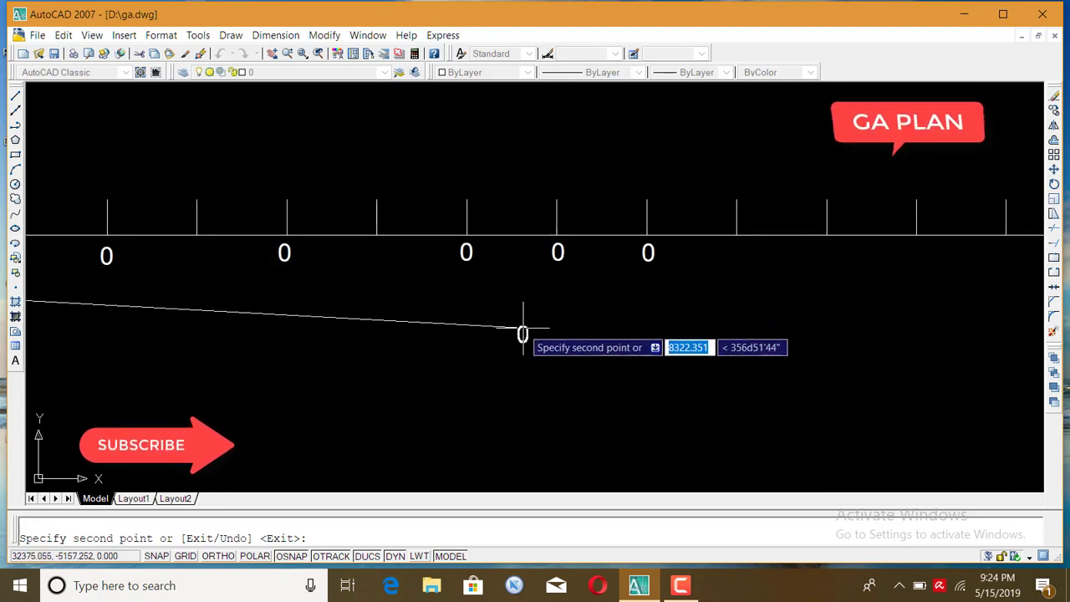
key("Escape")
left_click(558, 252)
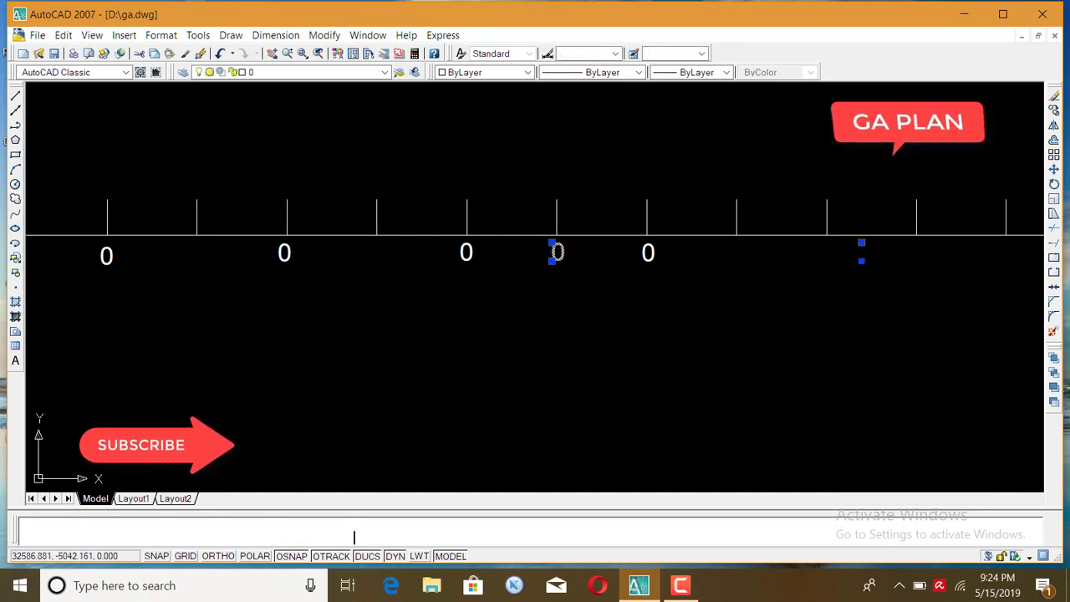
Delete the misplaced 0 labels and copy a 0 label under the next baseline tick
left_click(555, 288)
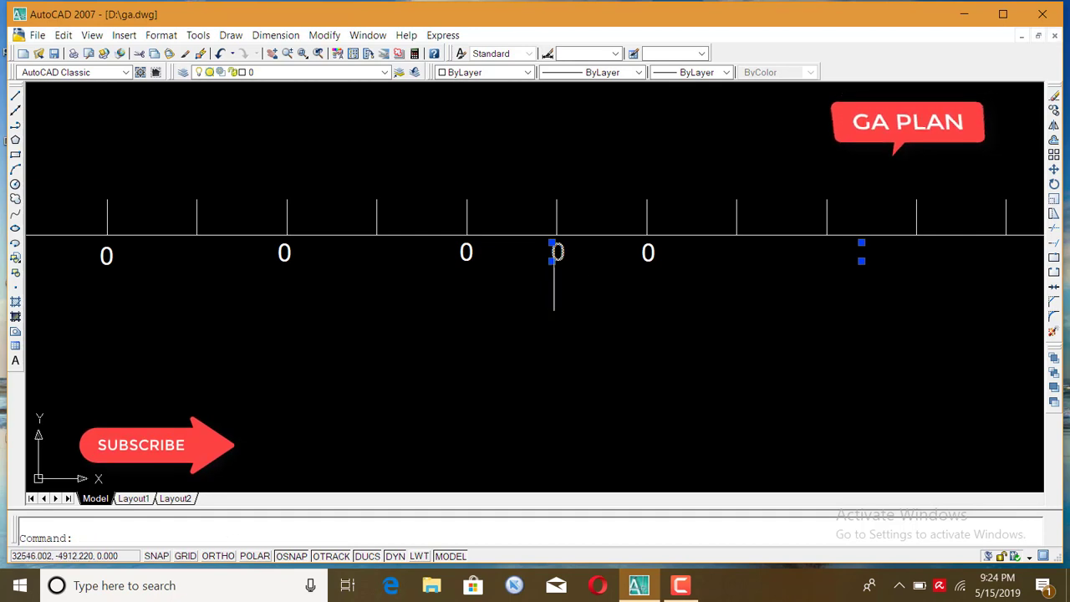
key("Delete")
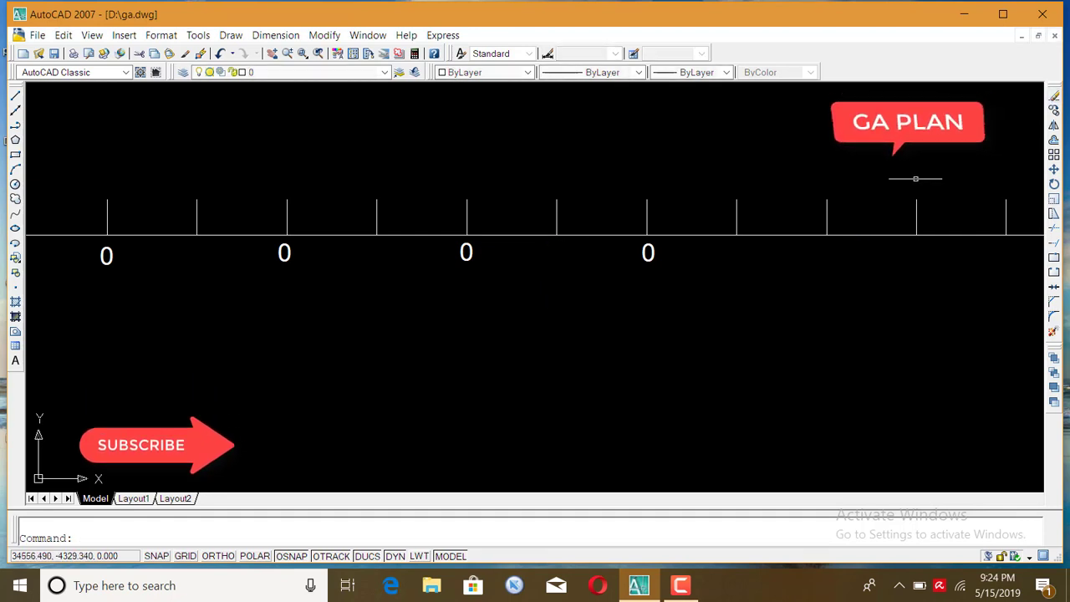
left_click(649, 253)
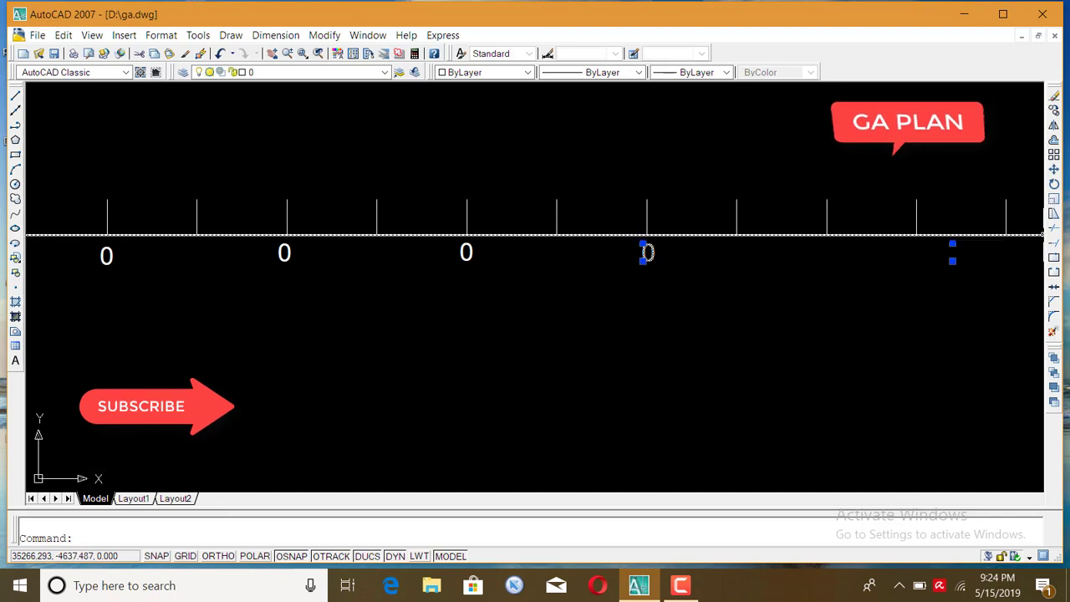
left_click(1054, 111)
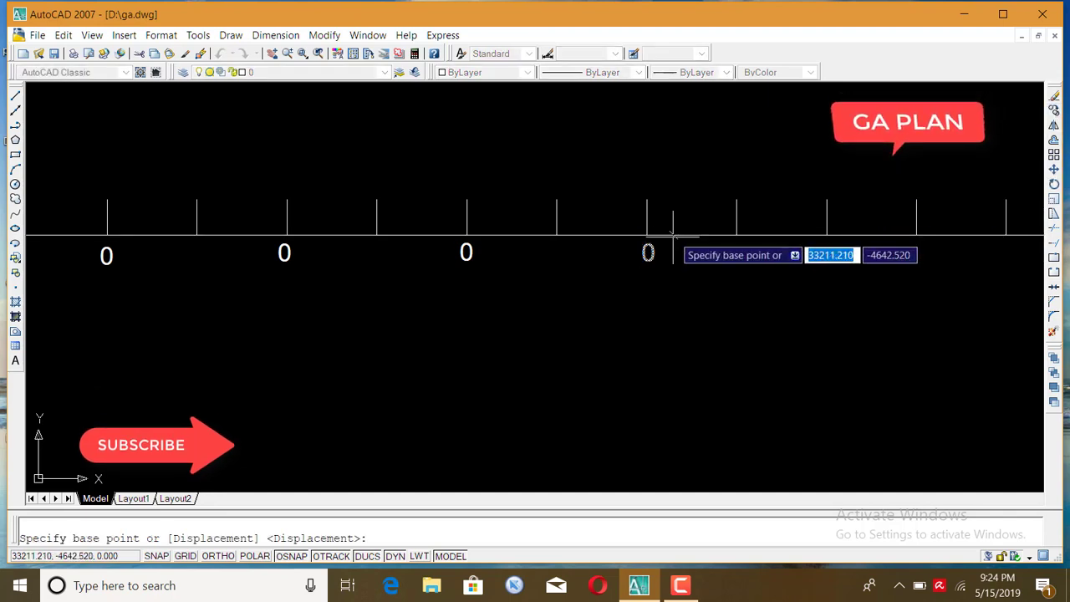
left_click(649, 255)
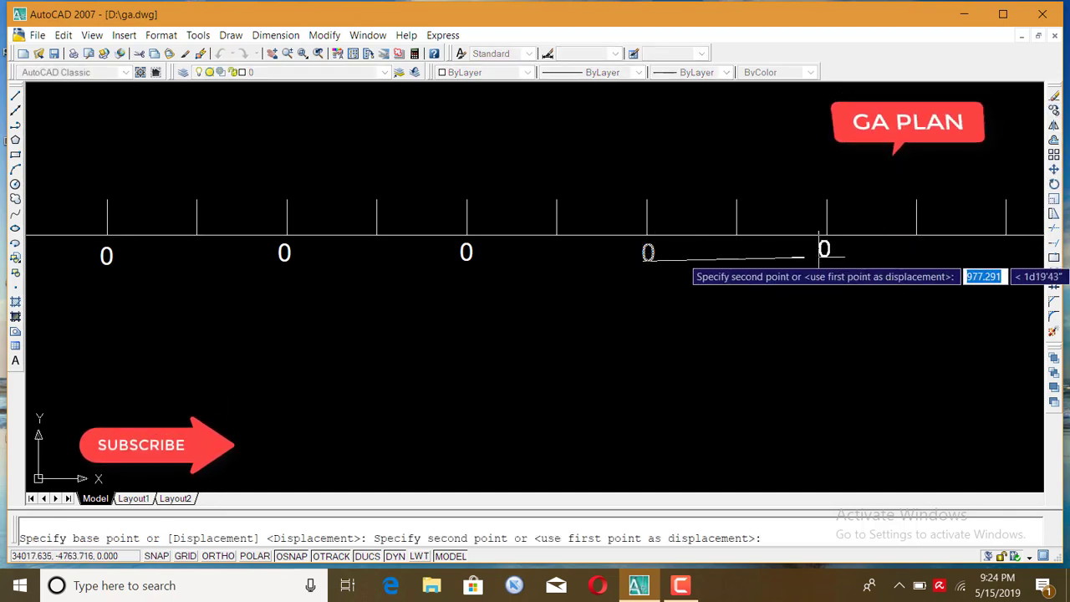
left_click(819, 251)
Place further 0 label copies under the remaining baseline ticks
scroll(316, 256, "down", 4)
scroll(623, 264, "up", 3)
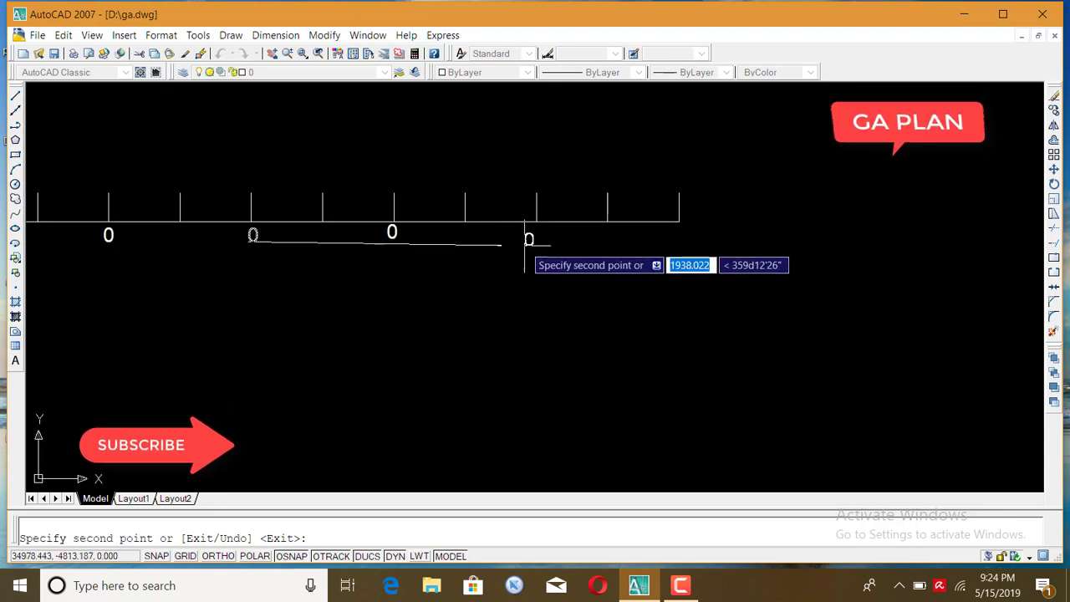
left_click(527, 241)
left_click(675, 241)
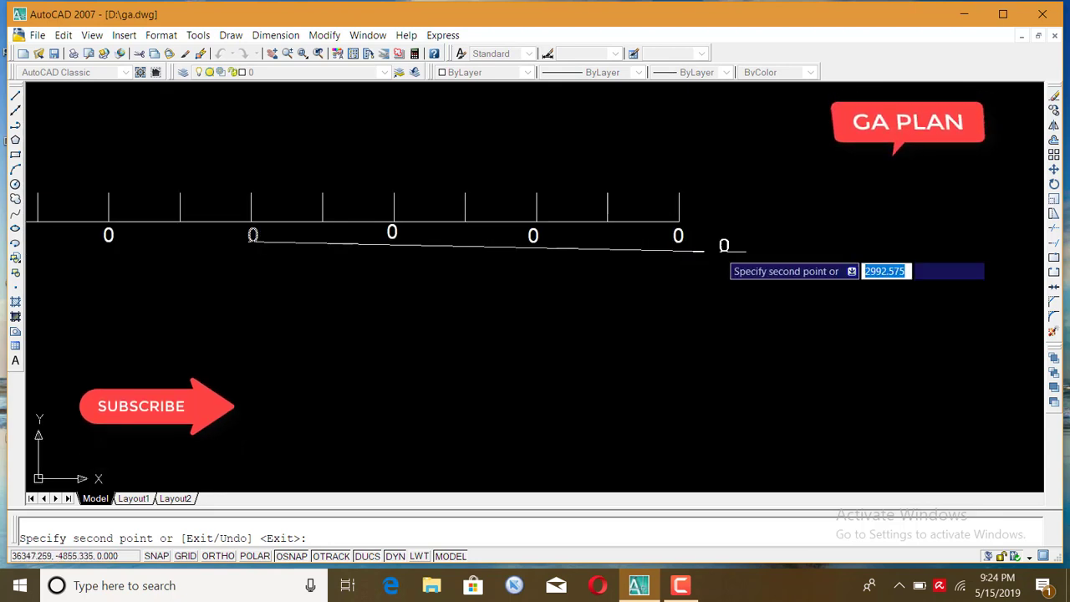
key("Return")
scroll(843, 263, "down", 5)
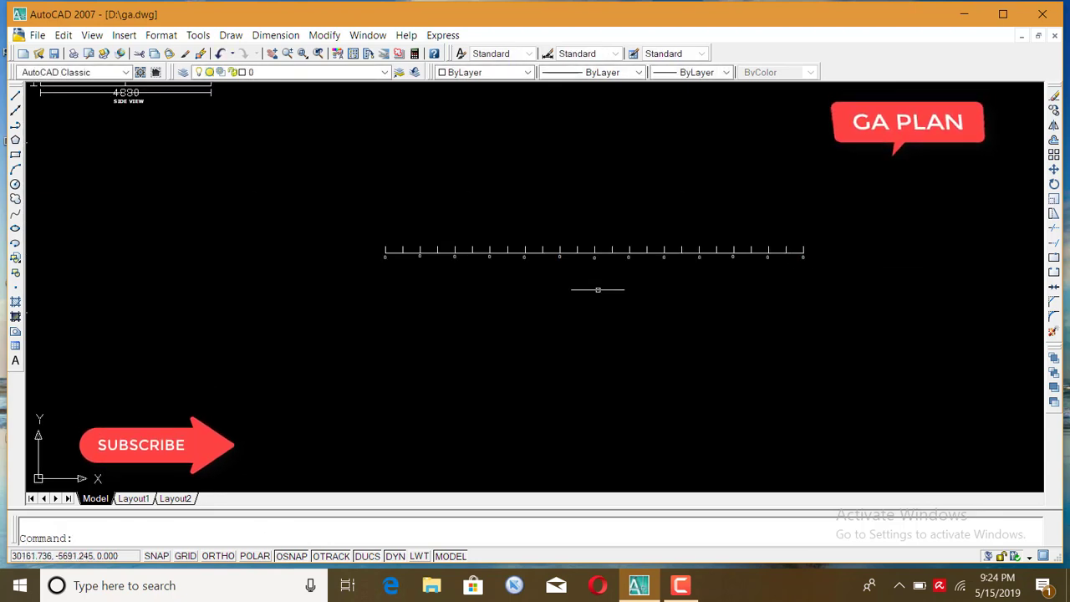
scroll(598, 289, "down", 4)
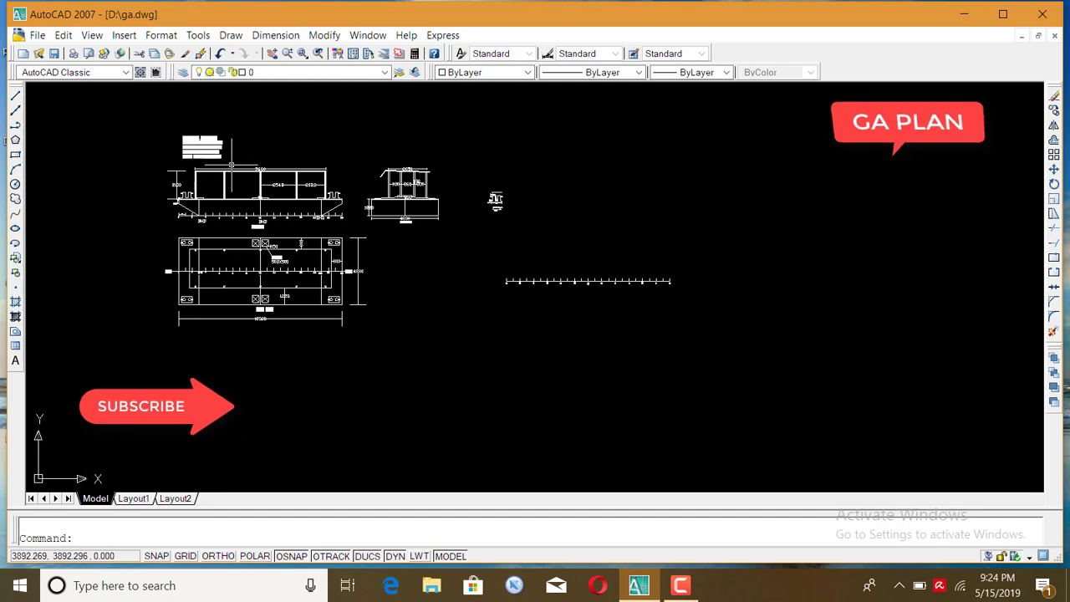
scroll(520, 295, "up", 4)
scroll(481, 255, "up", 4)
scroll(481, 255, "up", 2)
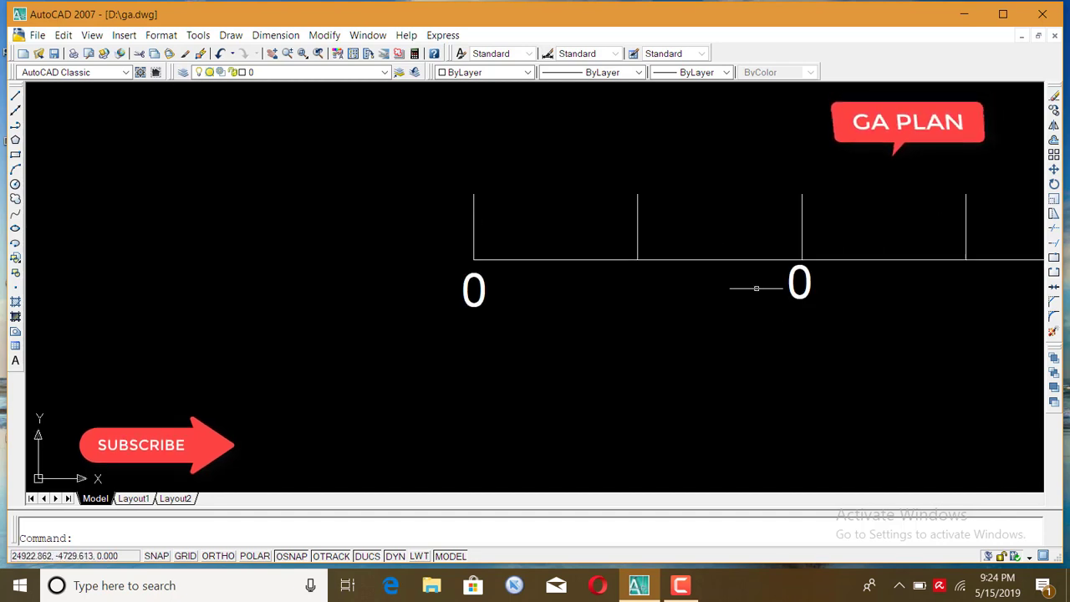
Change the second and third baseline 0 labels to 2 and 4
double_click(794, 286)
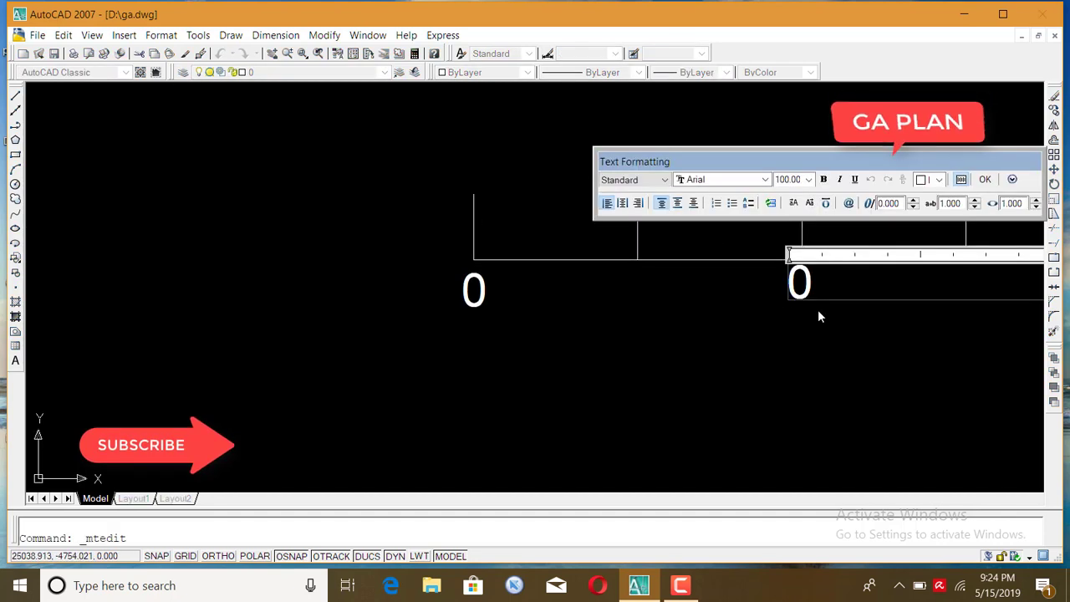
key("BackSpace")
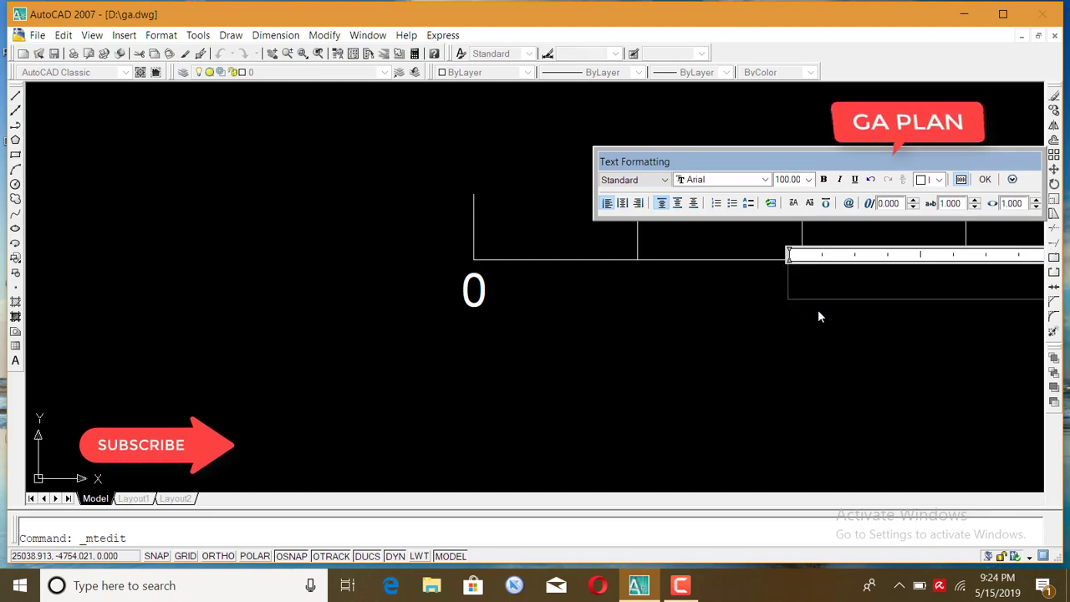
type("2")
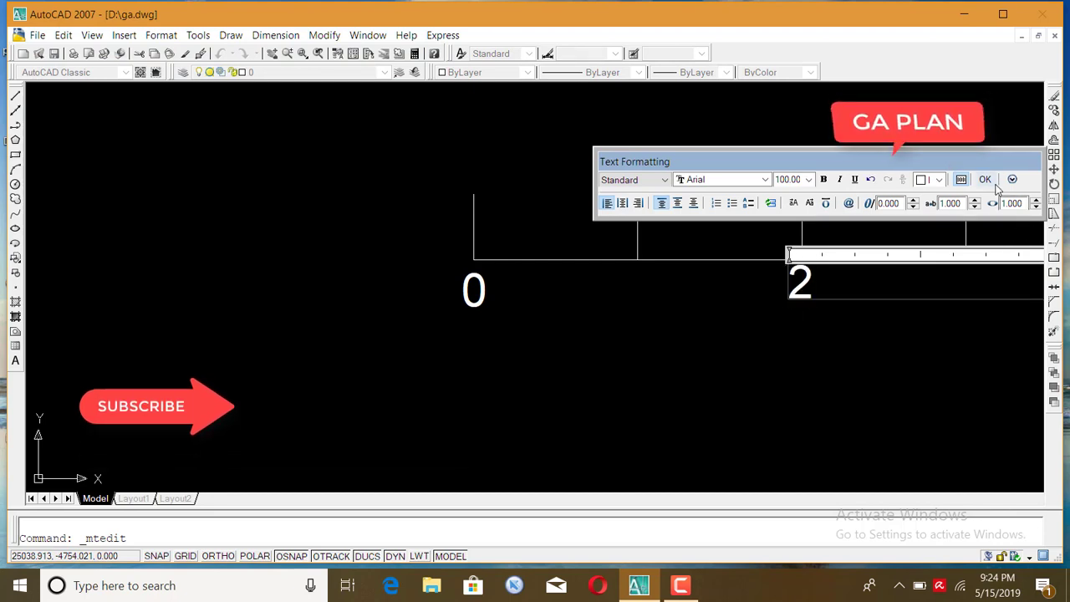
left_click(985, 179)
scroll(515, 276, "up", 2)
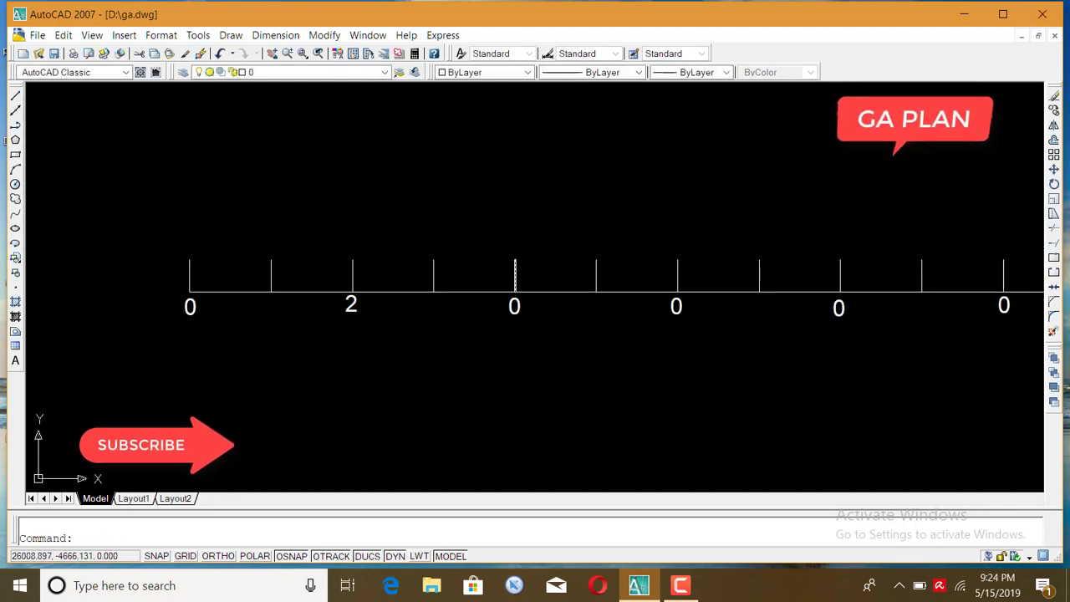
double_click(513, 307)
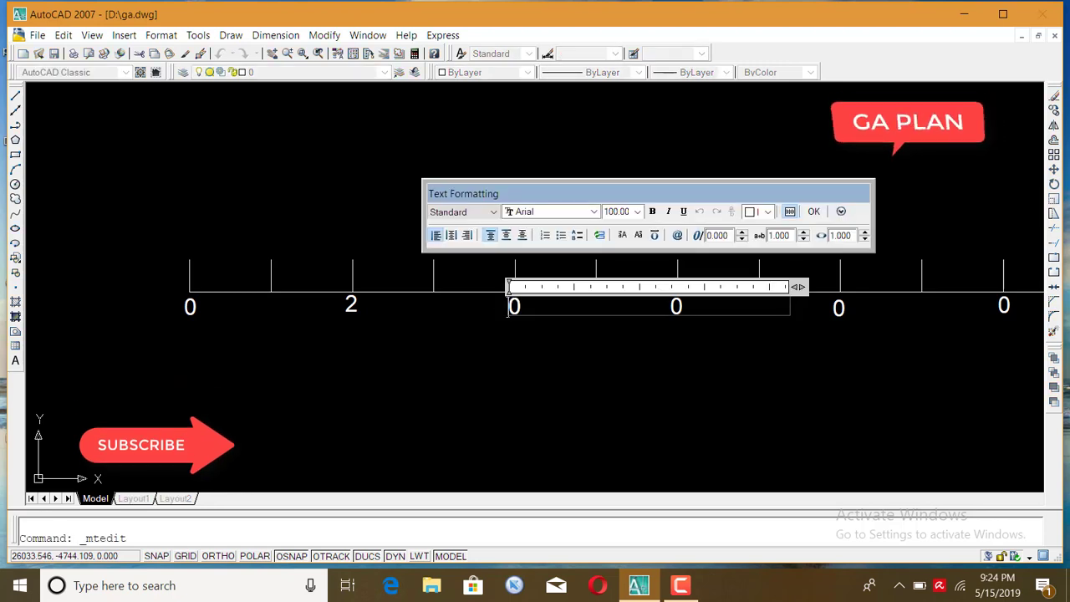
type("4")
left_click(815, 211)
Change the next two baseline 0 labels to 6 and 8
left_click(675, 307)
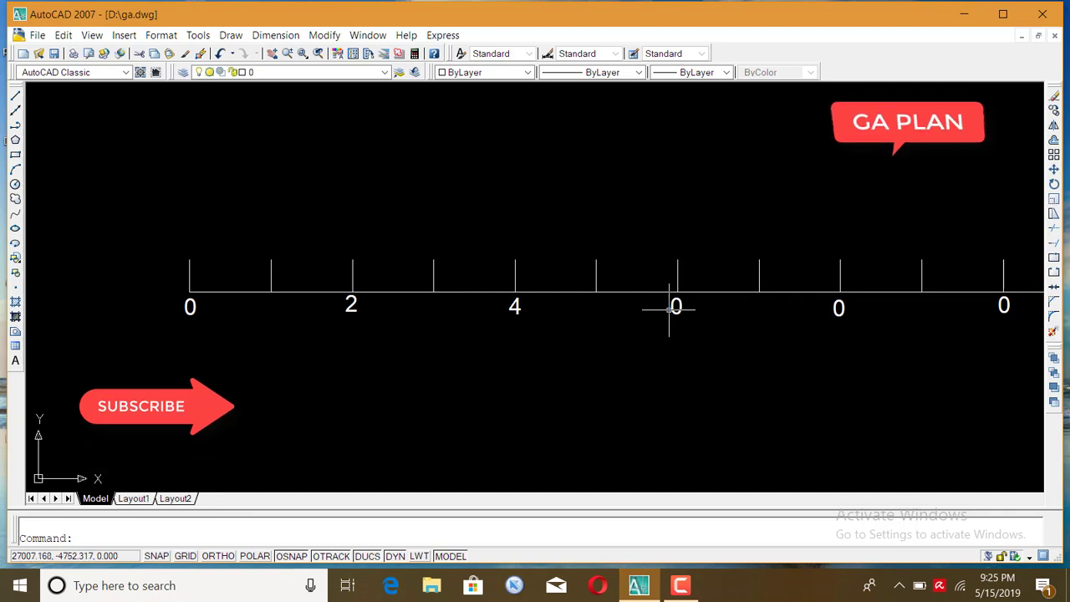
double_click(676, 307)
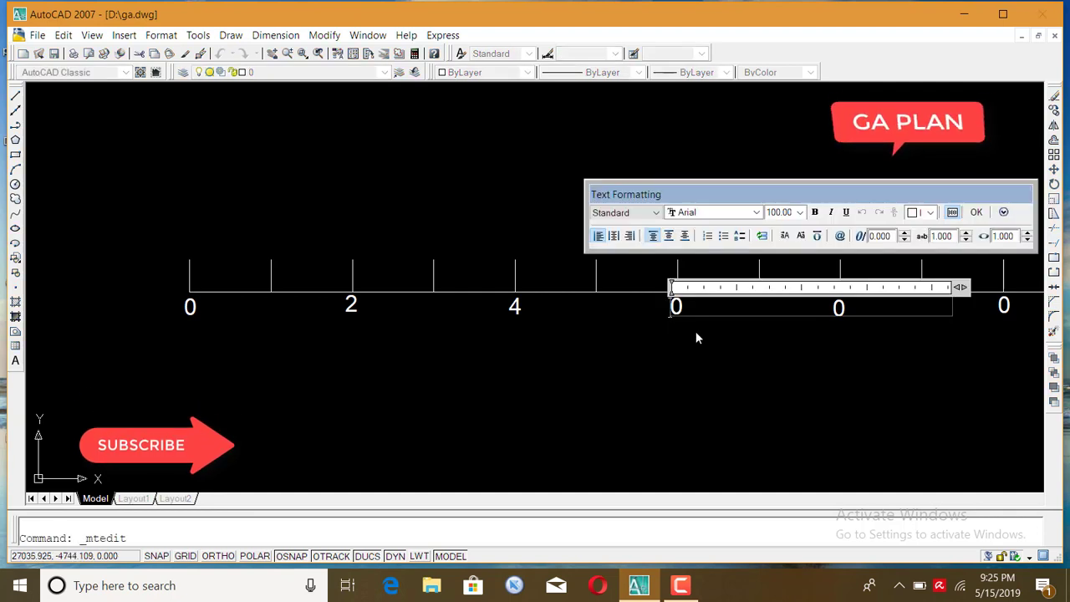
key("Delete")
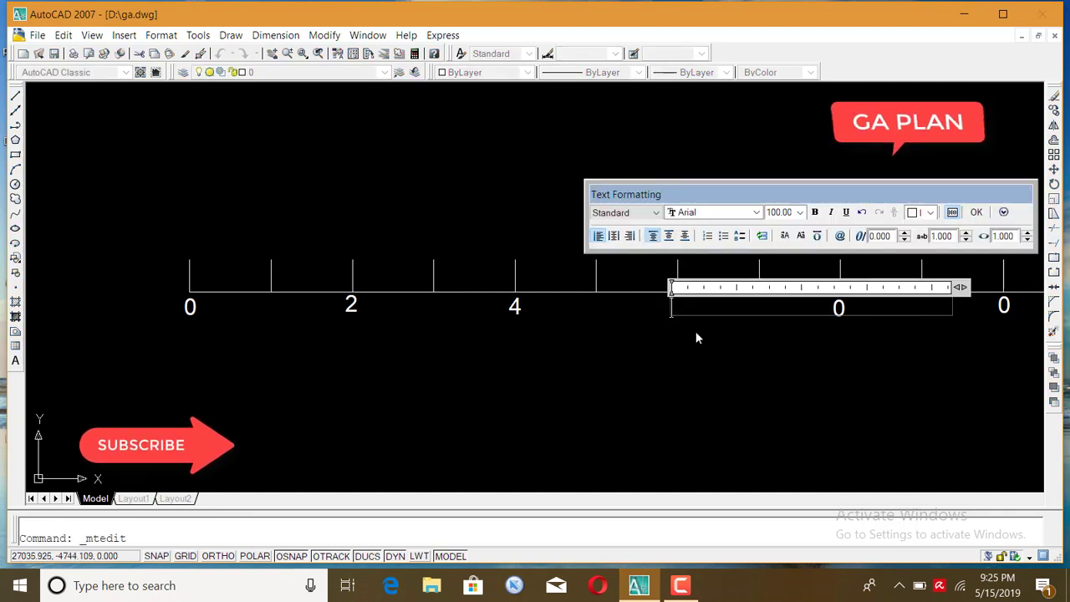
type("6")
left_click(976, 214)
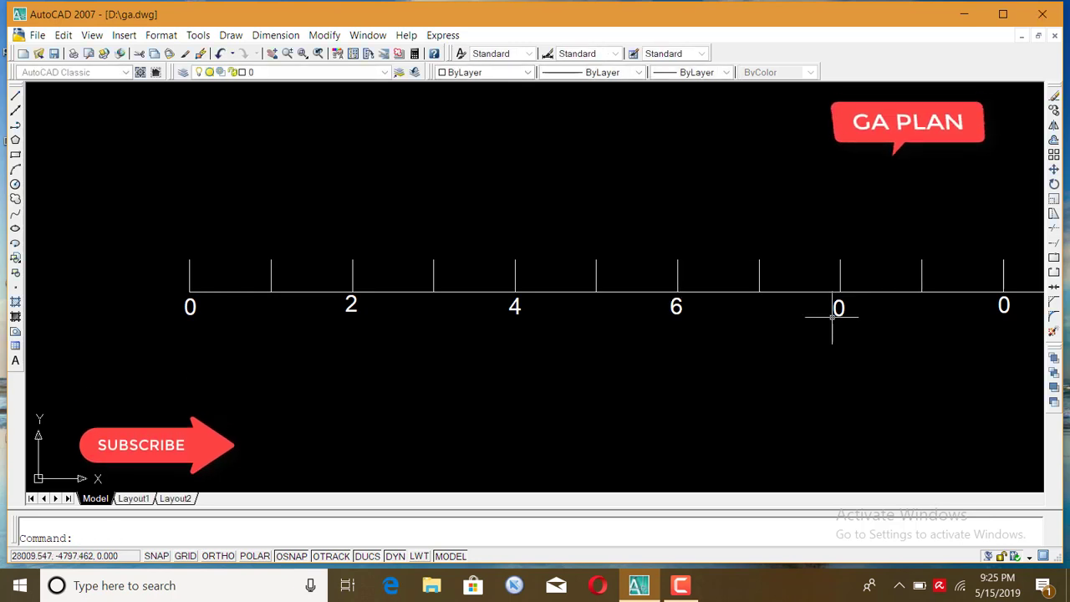
double_click(837, 308)
type("8")
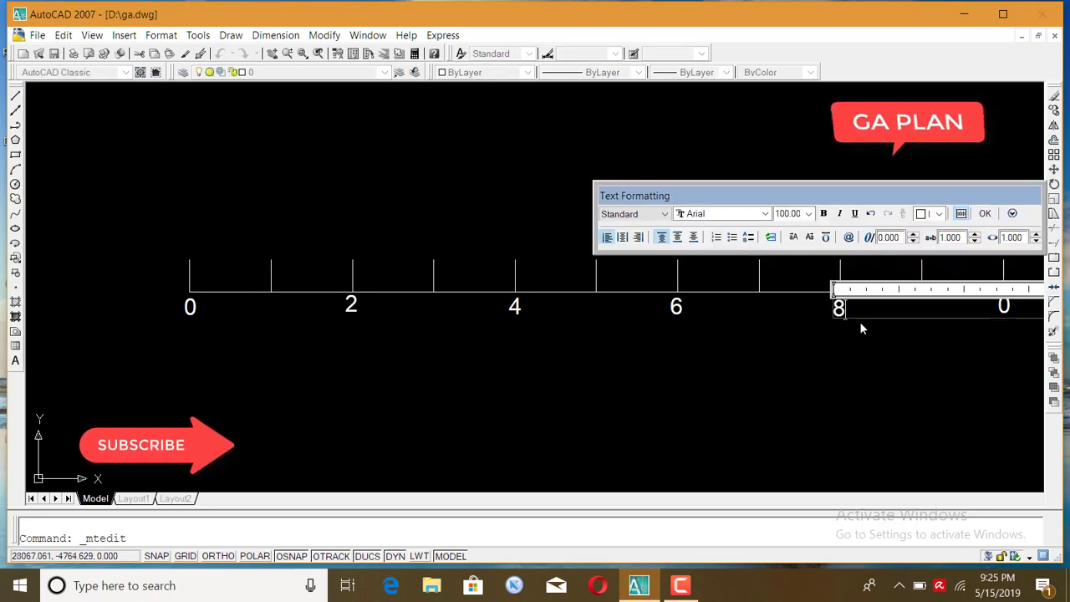
left_click(985, 214)
scroll(568, 289, "down", 3)
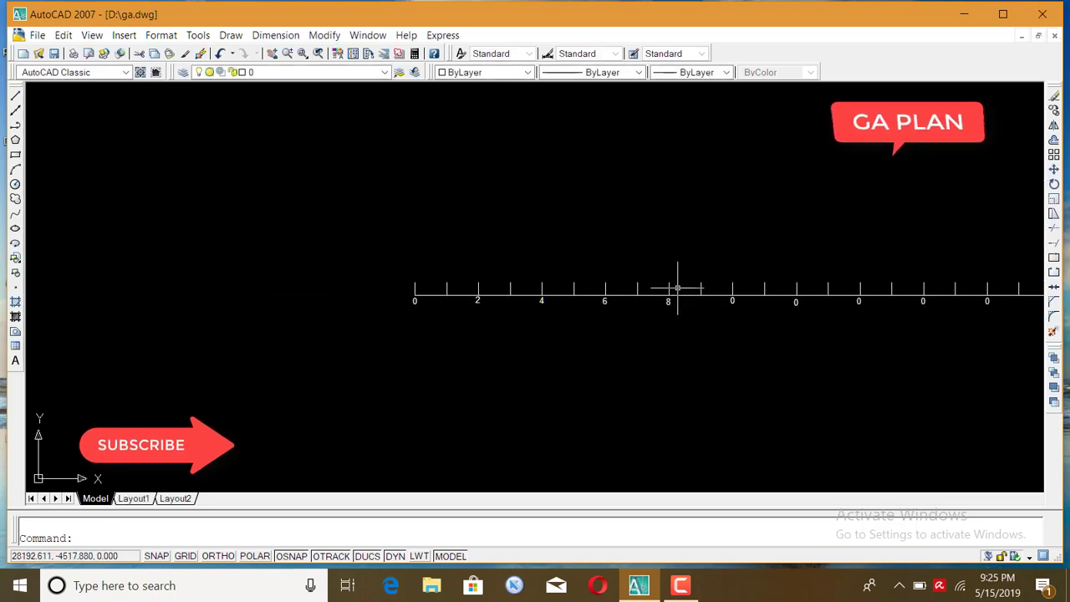
scroll(677, 288, "up", 3)
Renumber the 0 labels after 8 to read 10 and 12
double_click(787, 312)
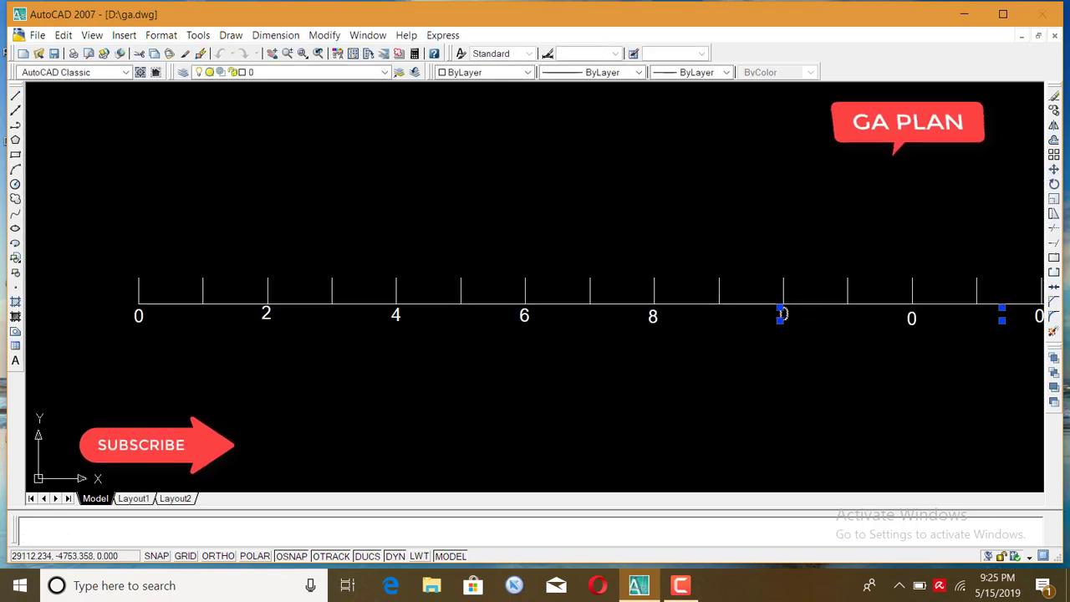
type("1")
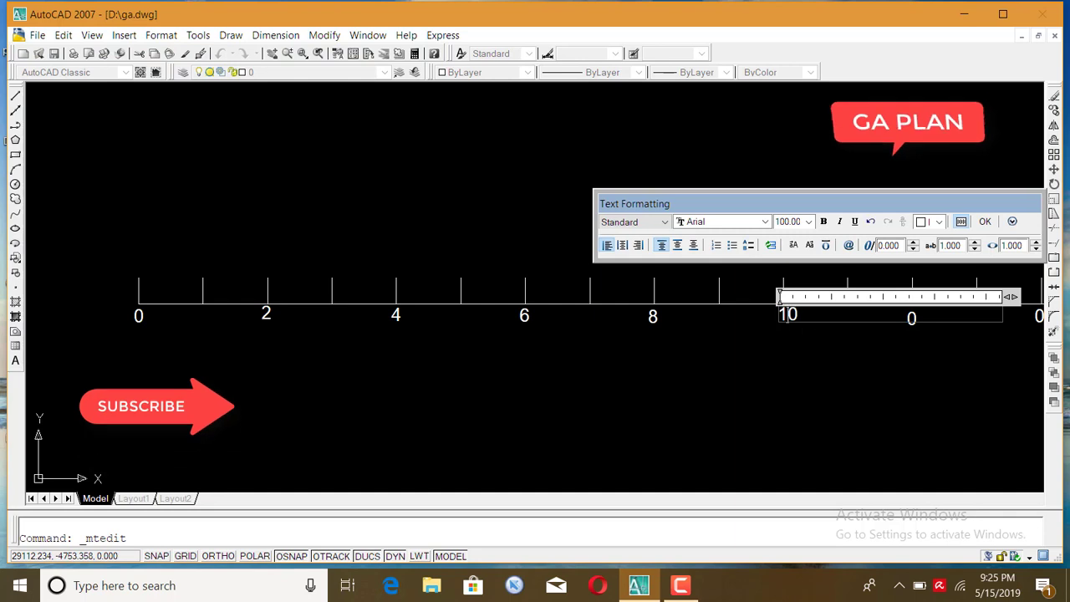
left_click(984, 222)
scroll(488, 421, "down", 4)
scroll(728, 385, "up", 4)
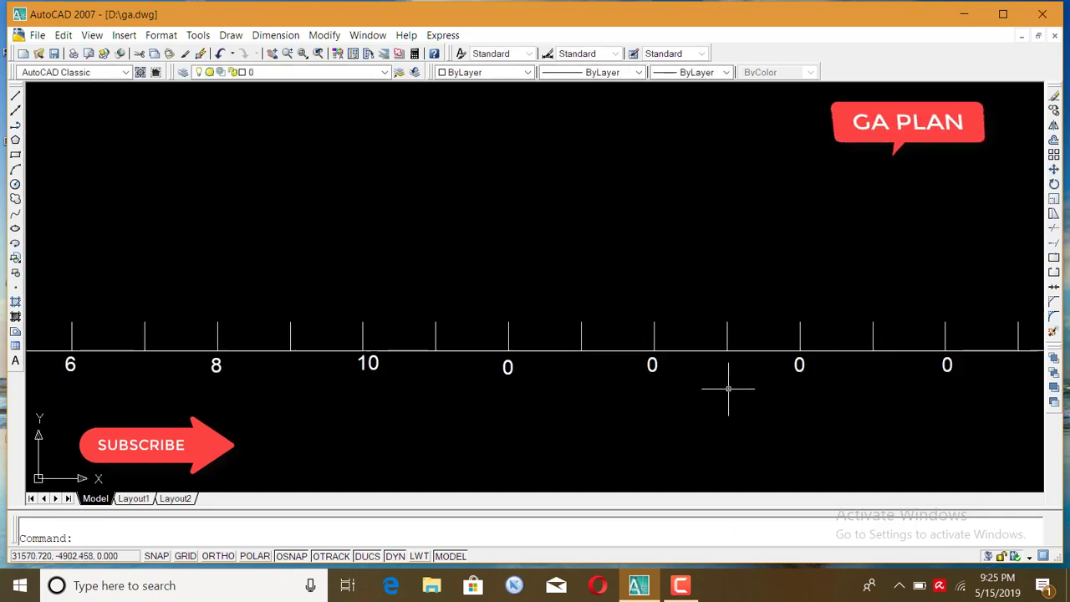
left_click(651, 364)
double_click(651, 364)
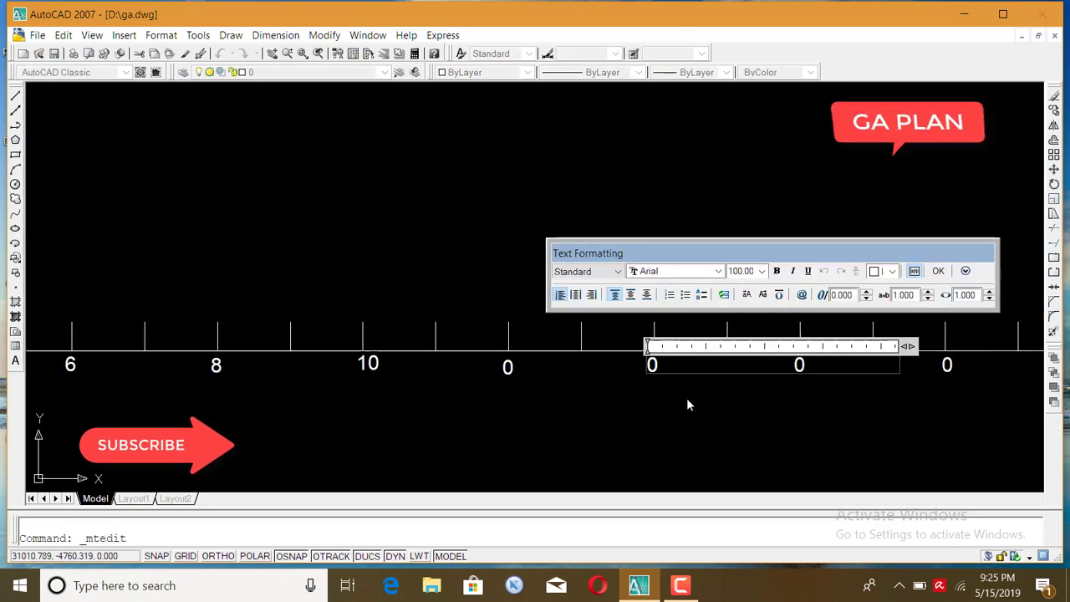
key("BackSpace")
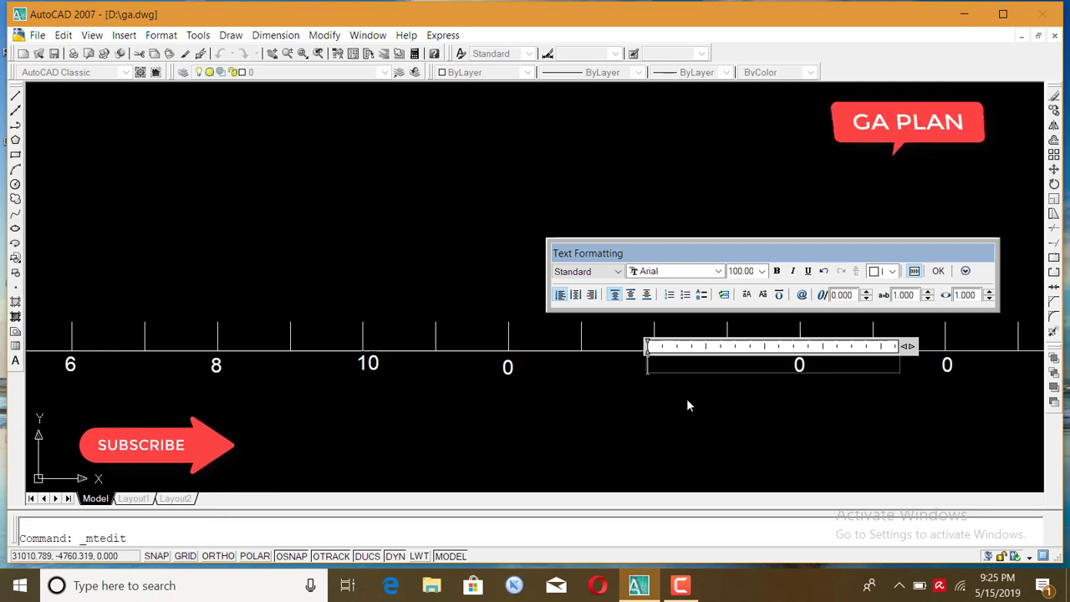
type("12")
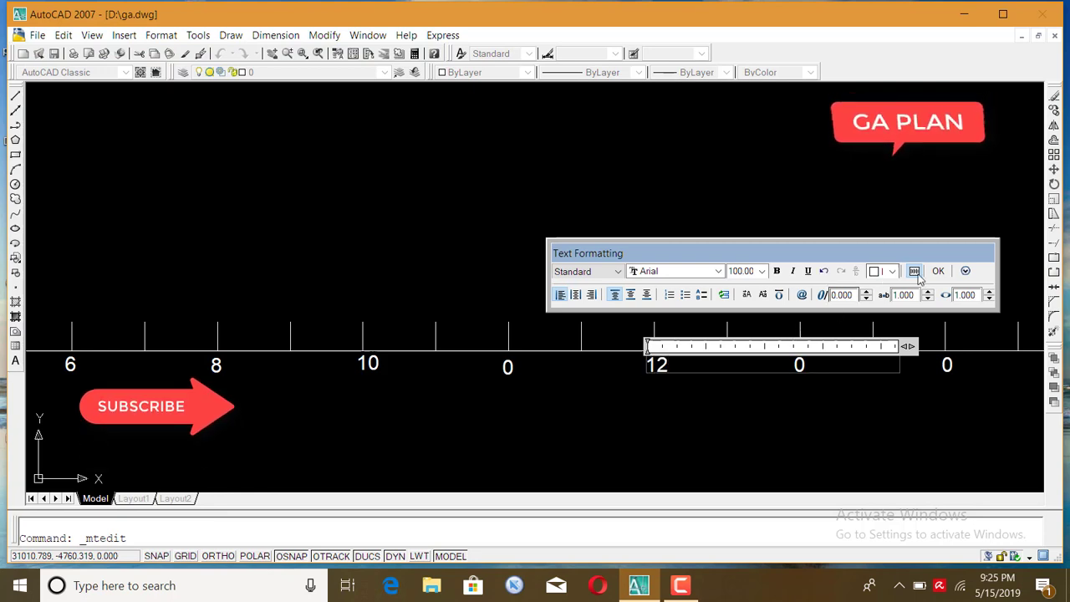
left_click(940, 272)
scroll(797, 364, "up", 2)
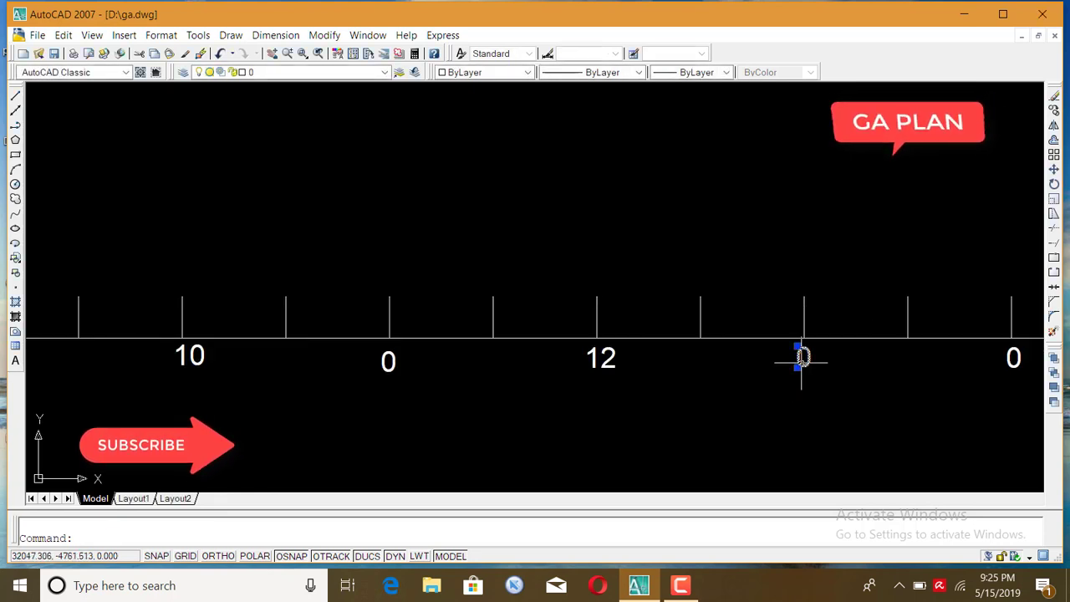
Renumber the next two 0 labels to 14 and 16
double_click(802, 358)
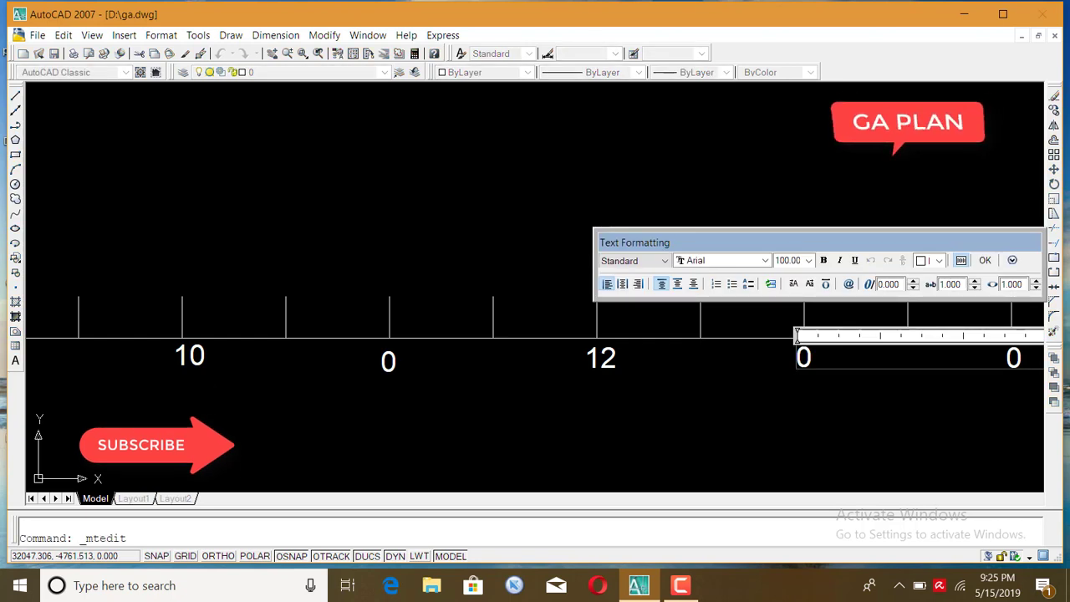
type("14")
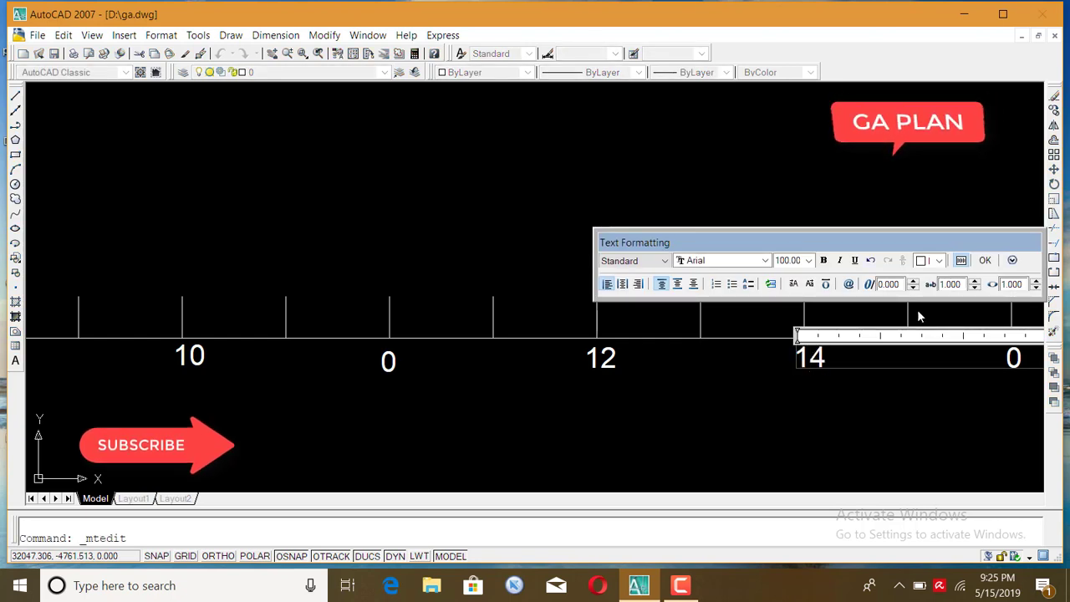
left_click(985, 260)
scroll(561, 394, "down", 4)
scroll(764, 437, "up", 3)
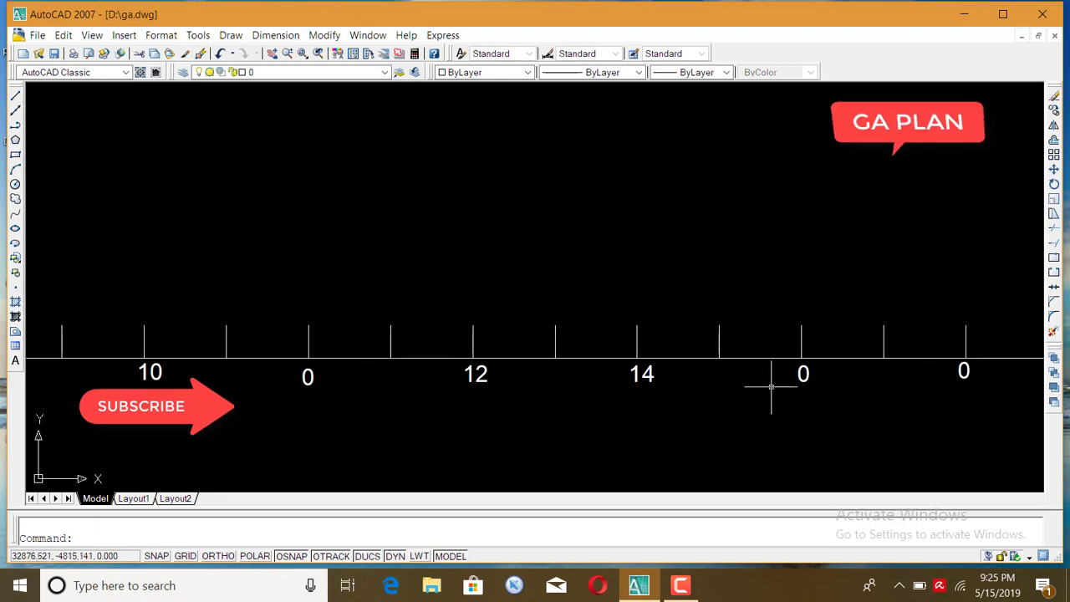
double_click(801, 374)
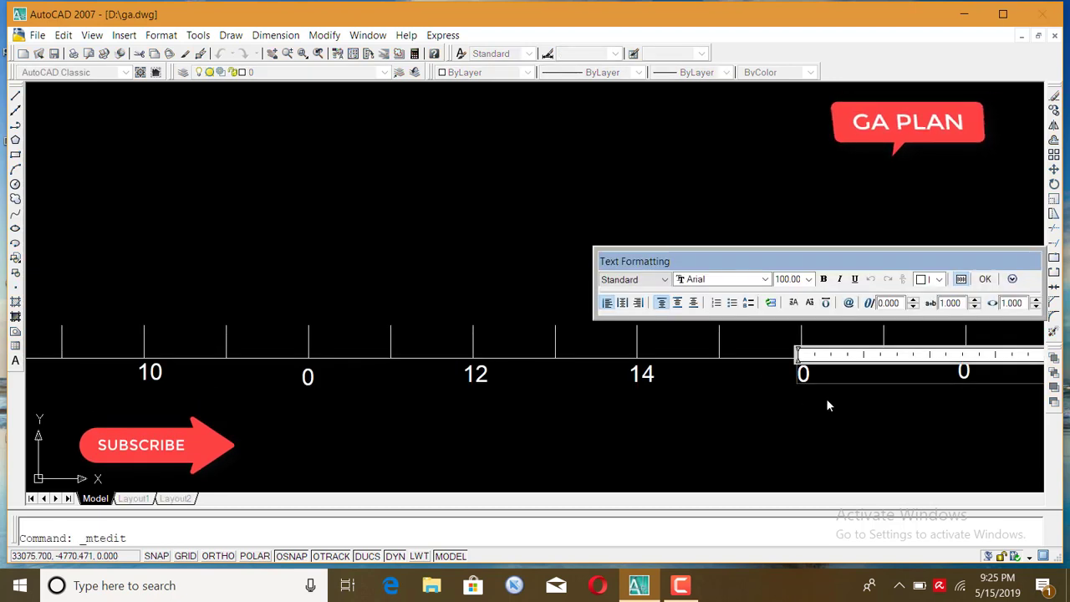
type("1")
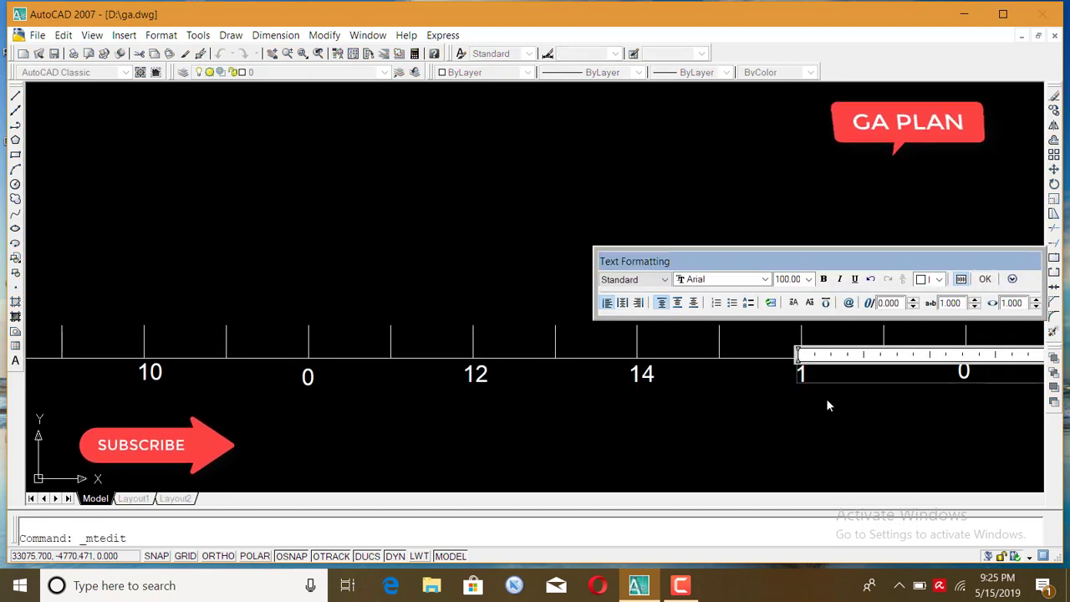
type("6")
left_click(752, 397)
scroll(698, 393, "down", 3)
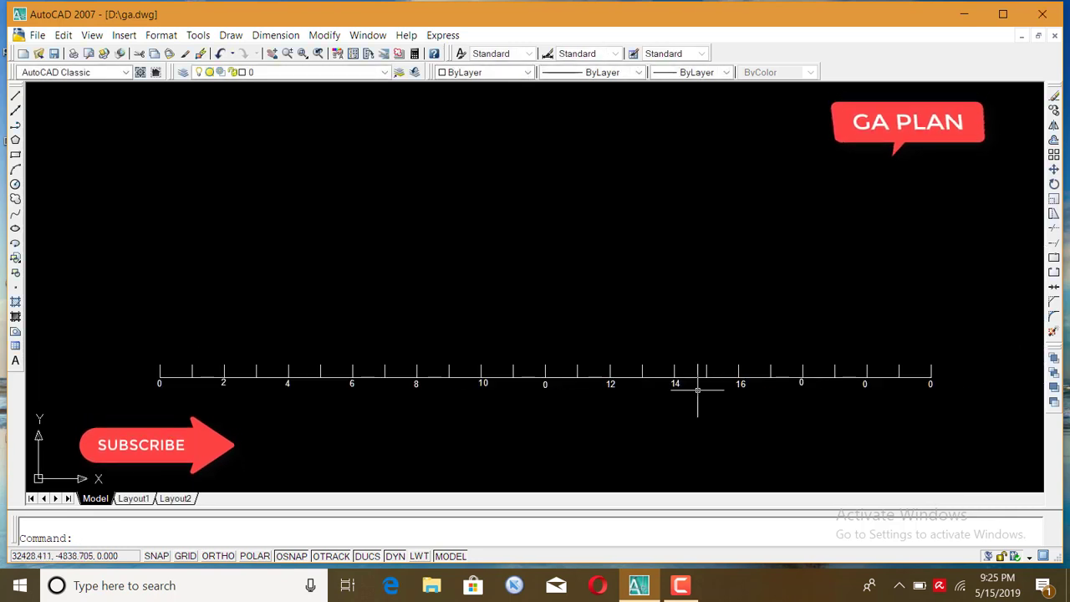
scroll(812, 387, "up", 2)
Renumber the last three 0 labels to 18, 20 and 22
double_click(786, 377)
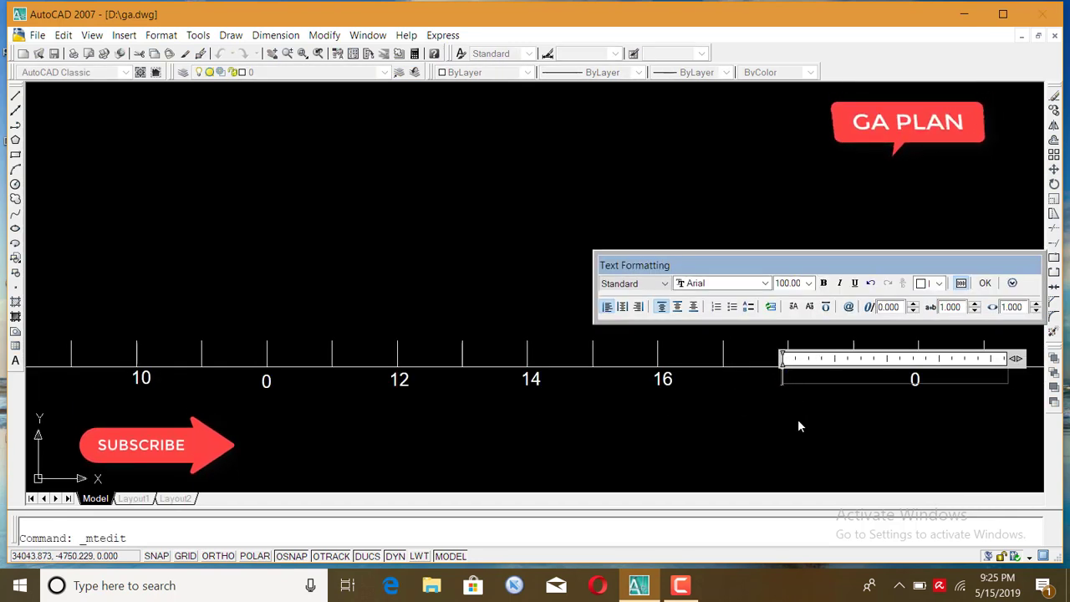
type("18")
left_click(985, 285)
scroll(896, 379, "up", 2)
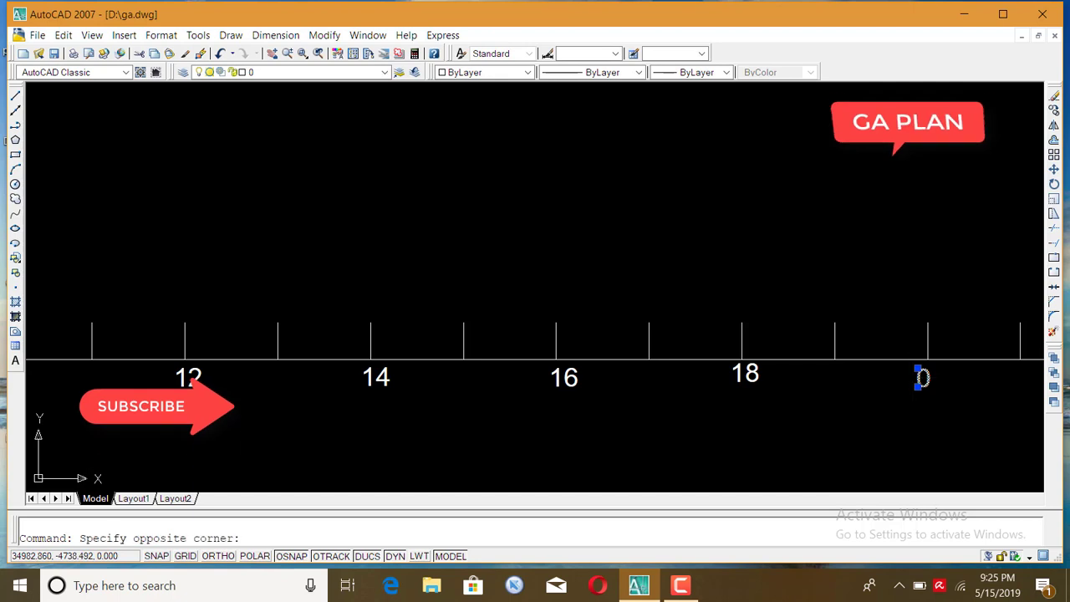
scroll(920, 374, "up", 2)
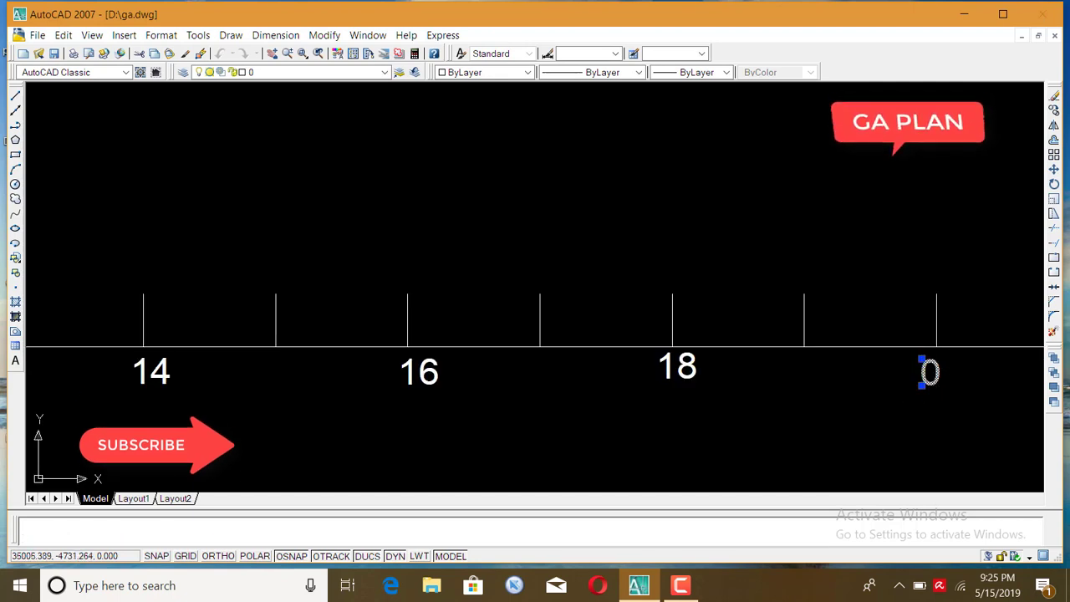
double_click(928, 372)
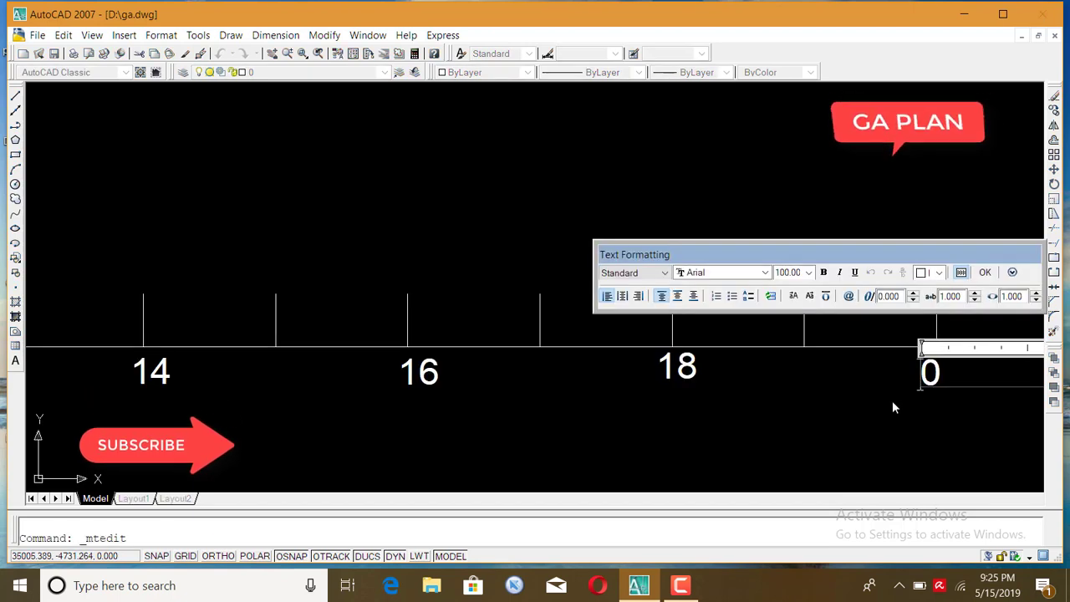
type("2")
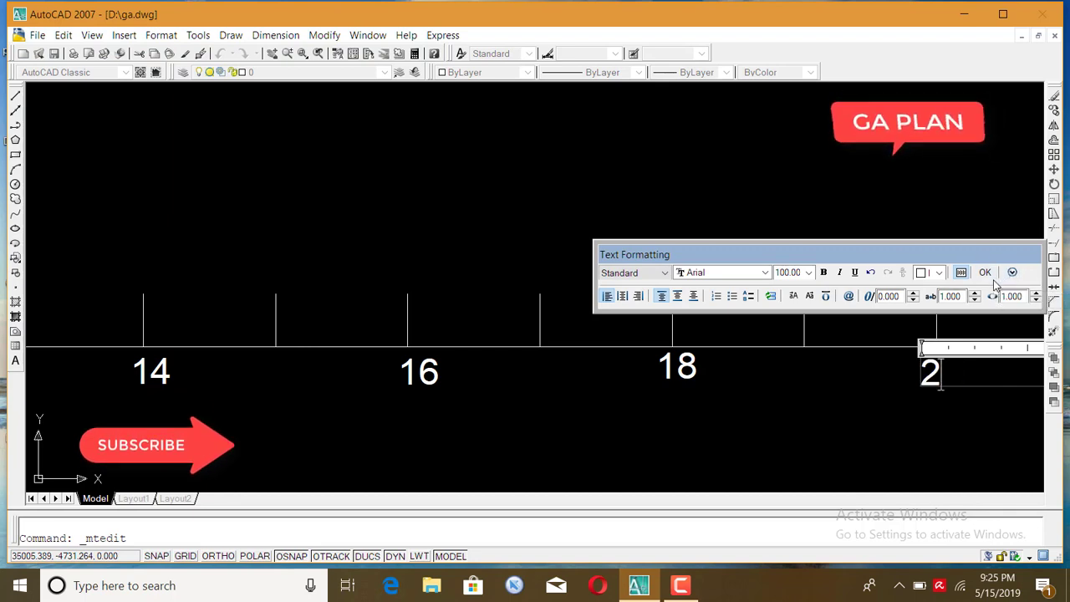
type("20")
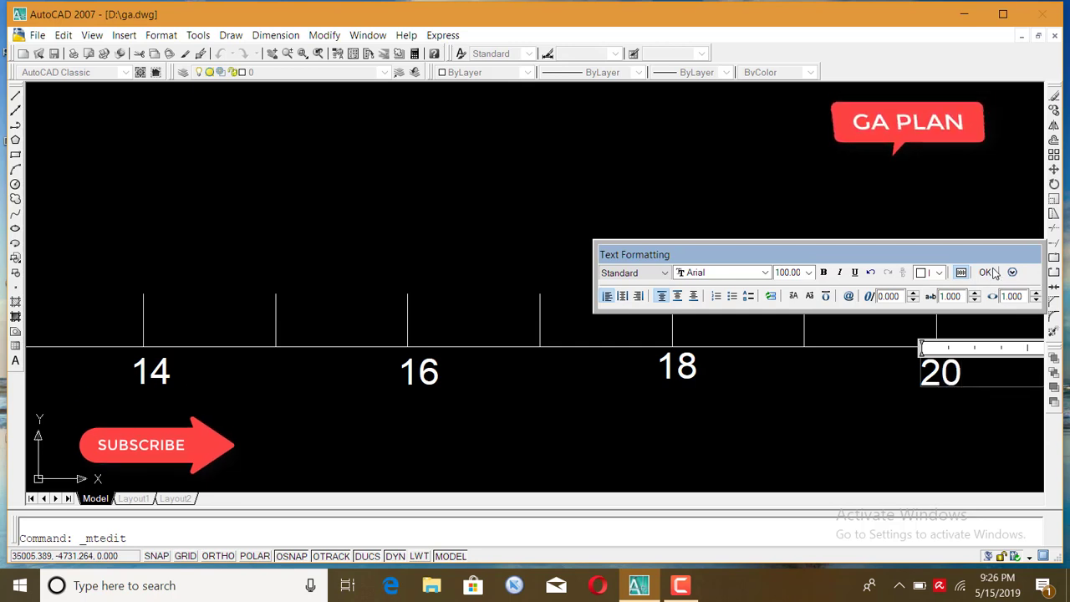
left_click(985, 272)
scroll(825, 303, "up", 2)
scroll(769, 341, "up", 3)
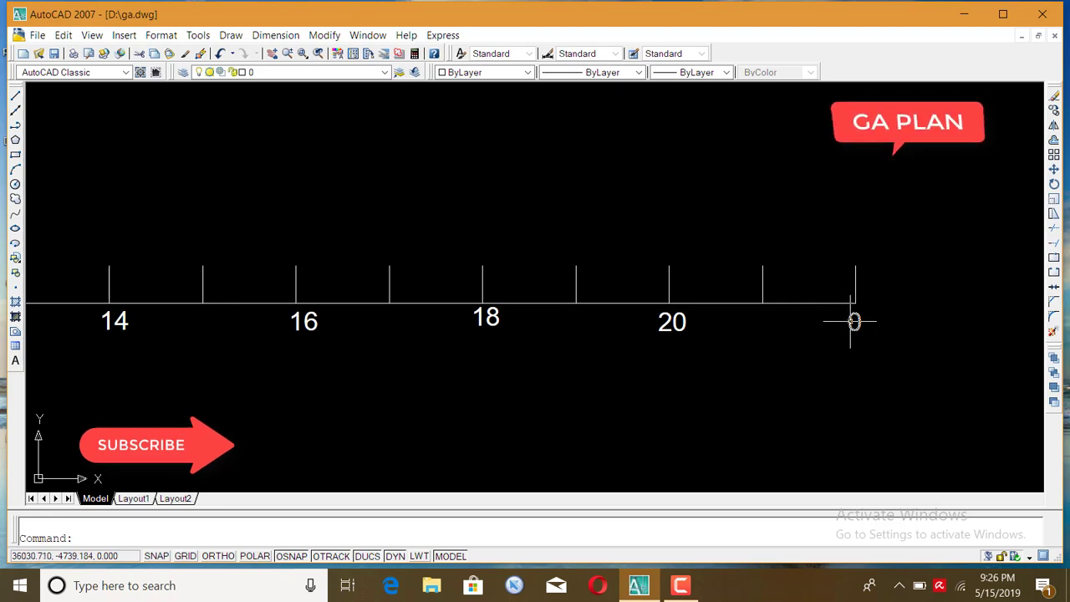
double_click(854, 321)
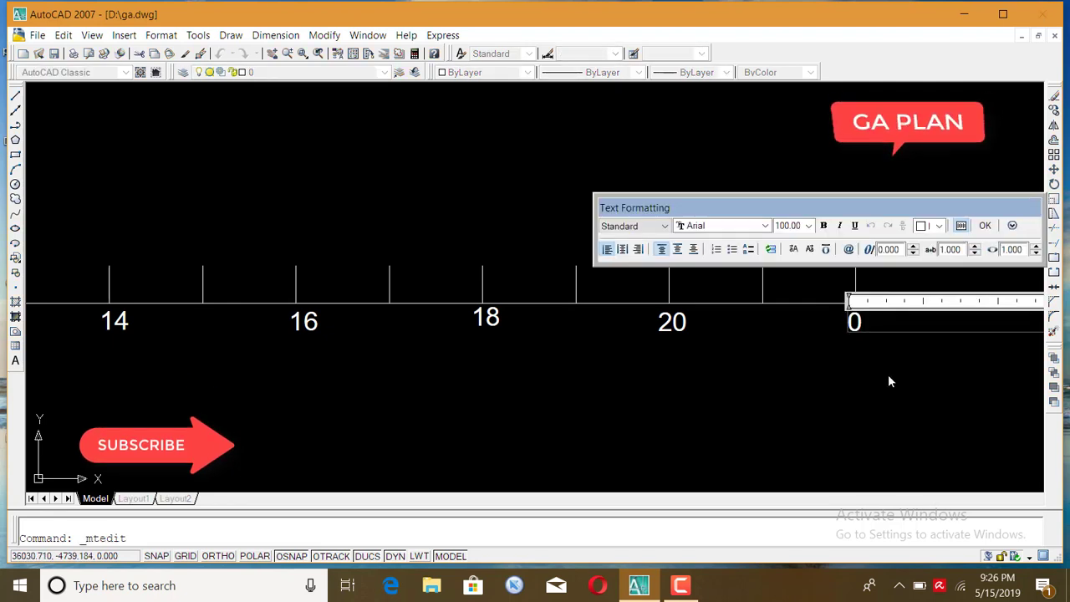
key("Delete")
type("22")
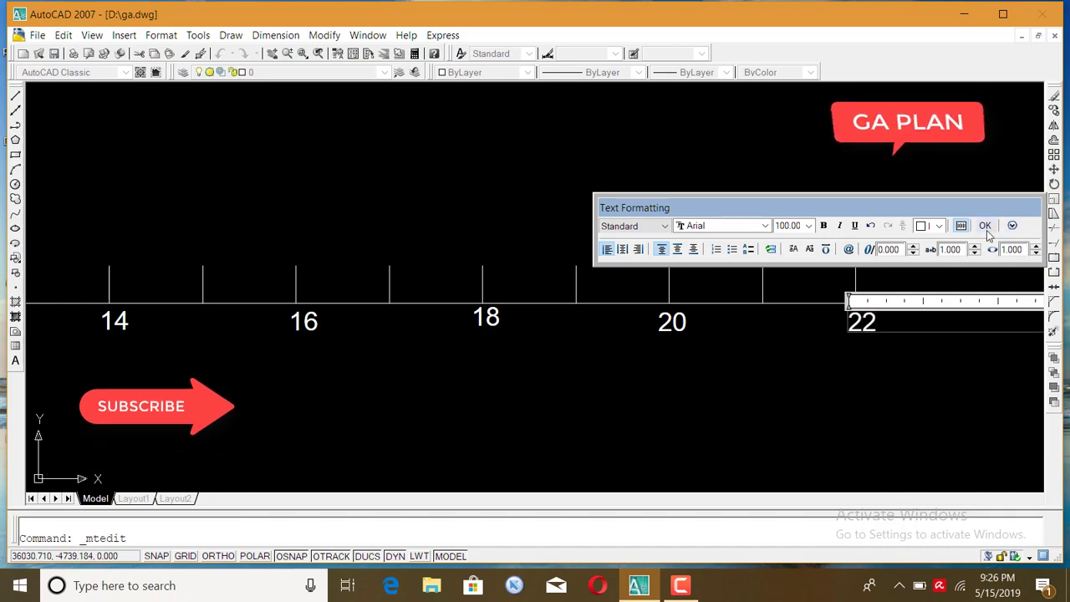
left_click(984, 224)
scroll(752, 326, "down", 4)
scroll(615, 338, "down", 2)
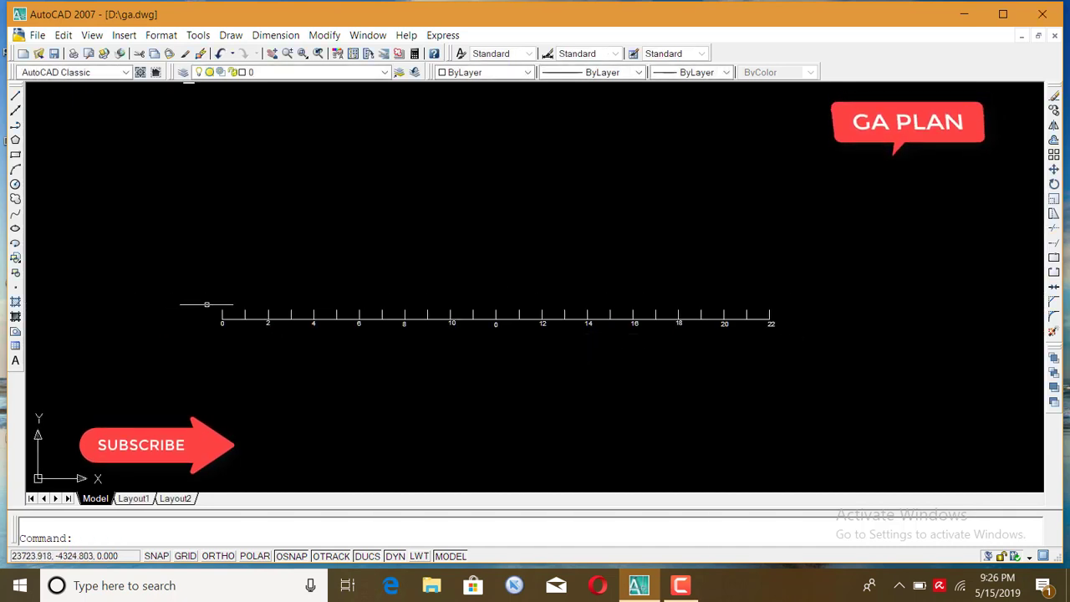
Zoom along the baseline to inspect the stray 0 label between 10 and 12
scroll(268, 318, "up", 2)
scroll(211, 313, "up", 3)
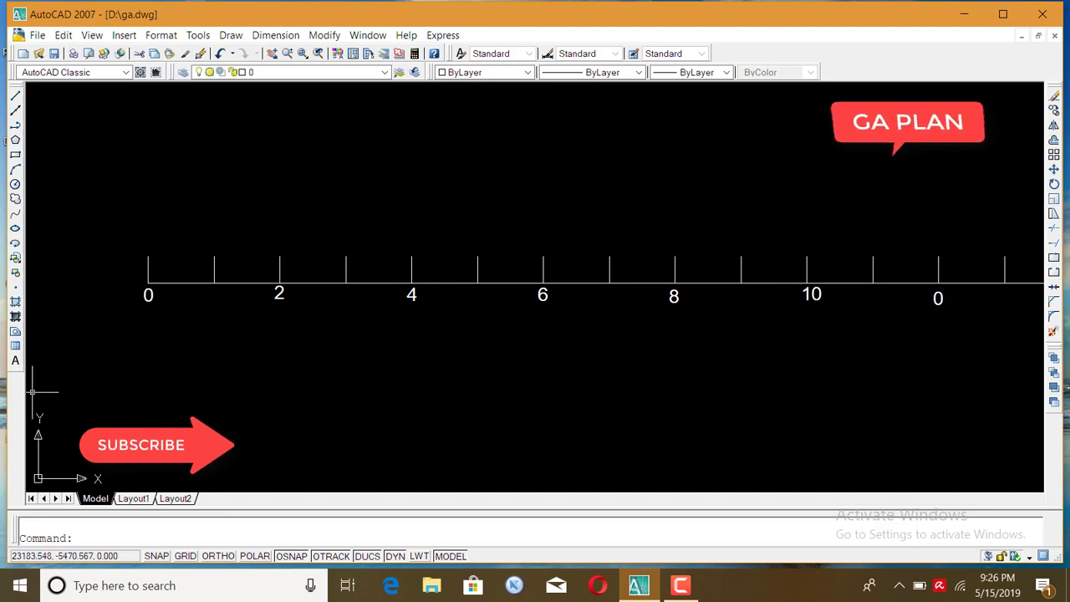
scroll(586, 376, "down", 2)
scroll(602, 367, "down", 2)
scroll(602, 351, "down", 2)
scroll(873, 341, "up", 2)
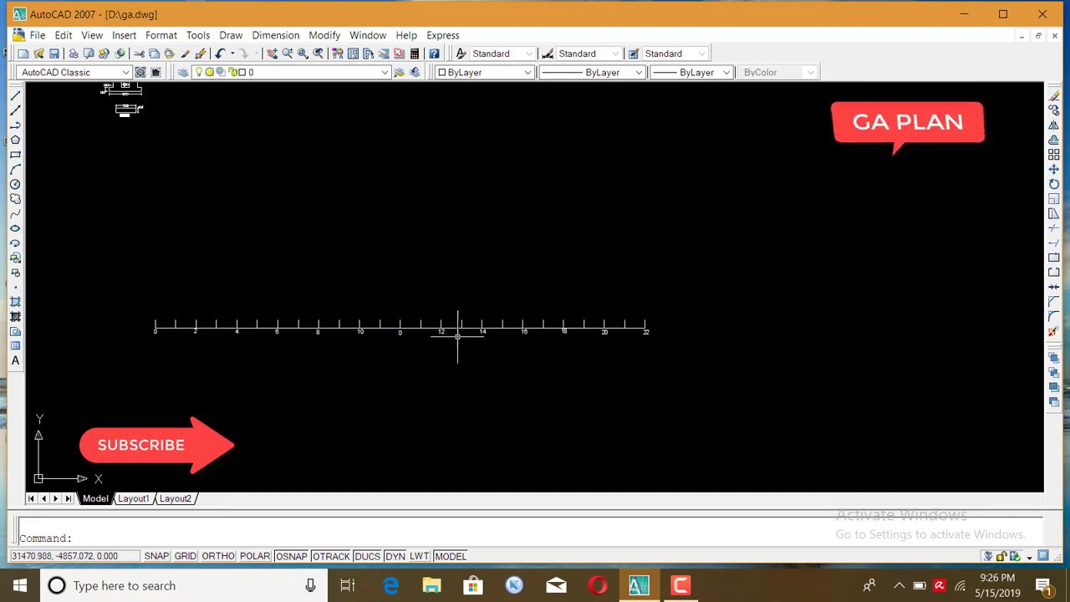
scroll(519, 339, "up", 3)
scroll(686, 347, "up", 2)
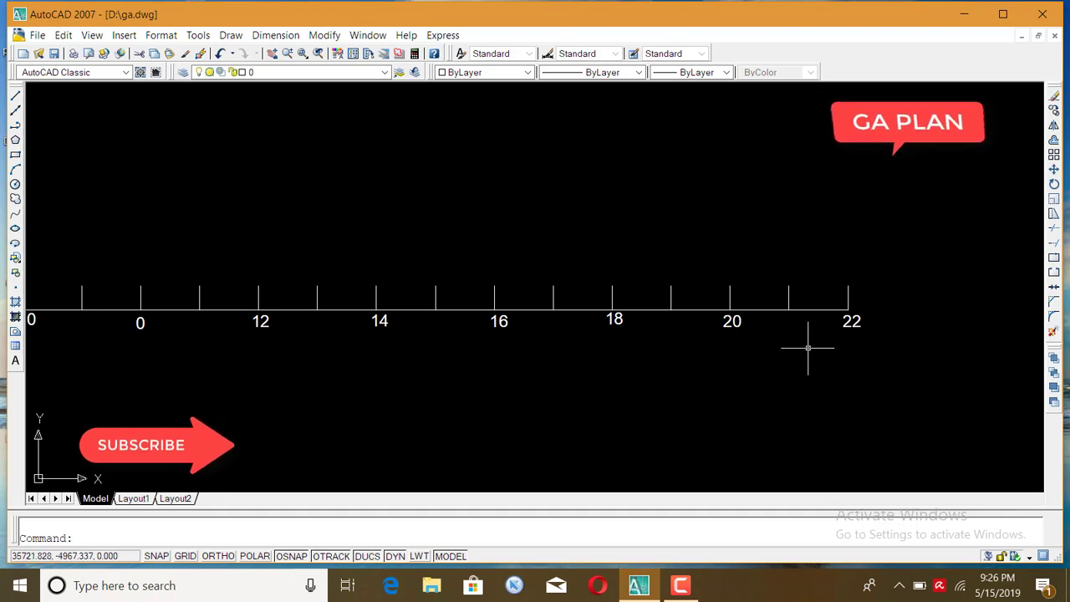
scroll(753, 355, "down", 2)
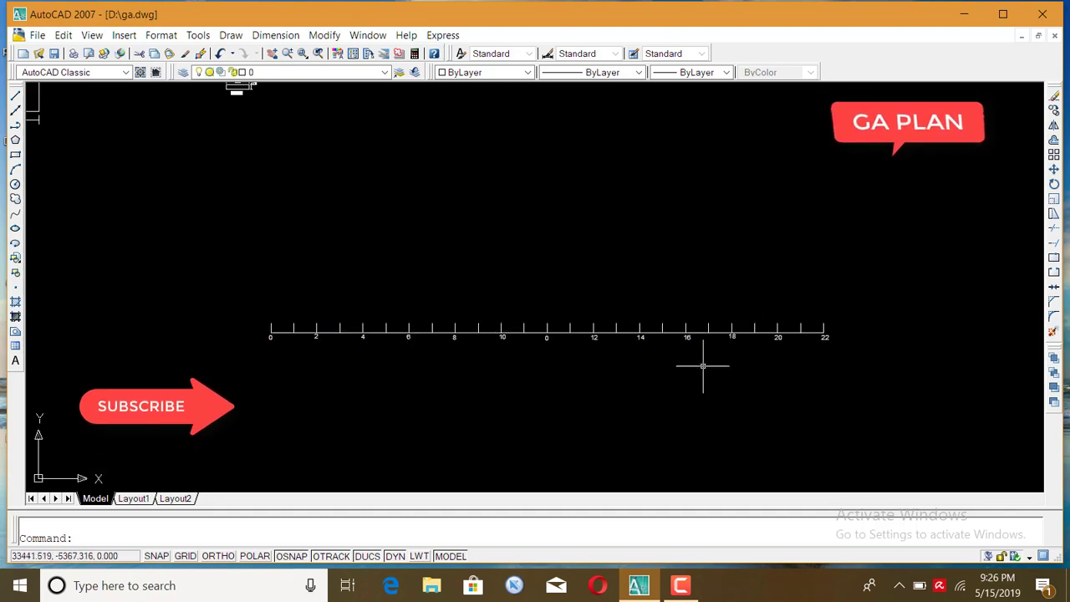
scroll(251, 344, "up", 2)
scroll(276, 343, "down", 2)
scroll(274, 332, "up", 2)
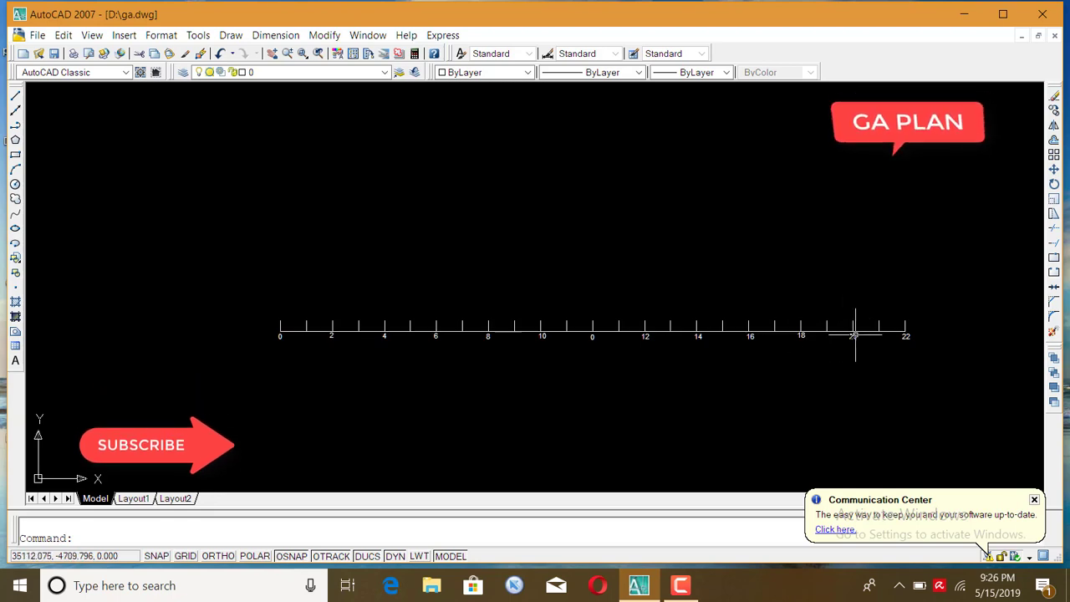
scroll(597, 334, "up", 1)
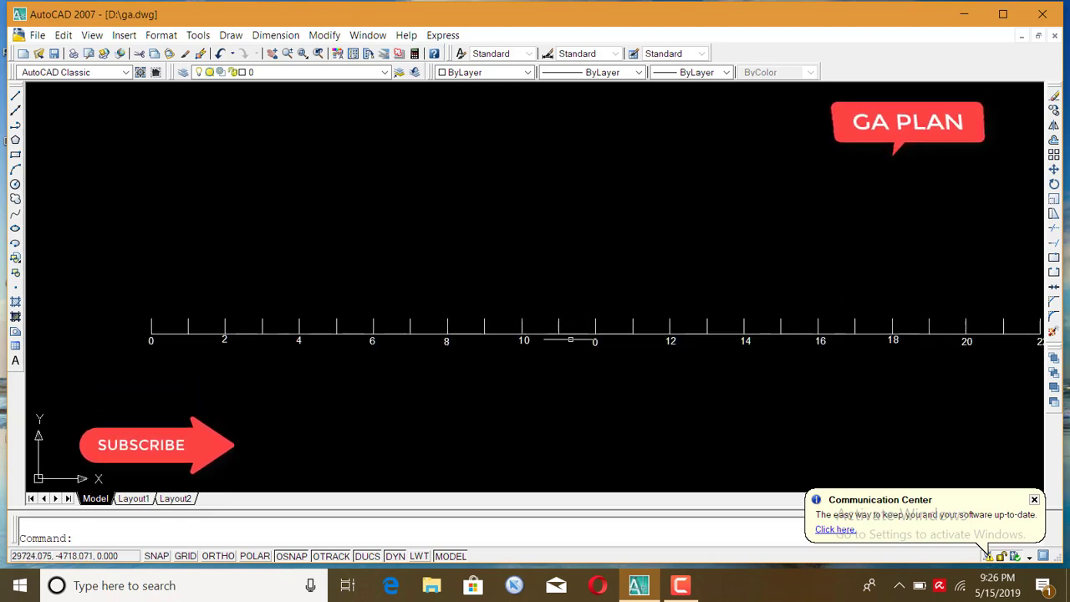
scroll(607, 346, "up", 3)
scroll(608, 347, "down", 2)
scroll(502, 360, "up", 2)
scroll(590, 351, "up", 2)
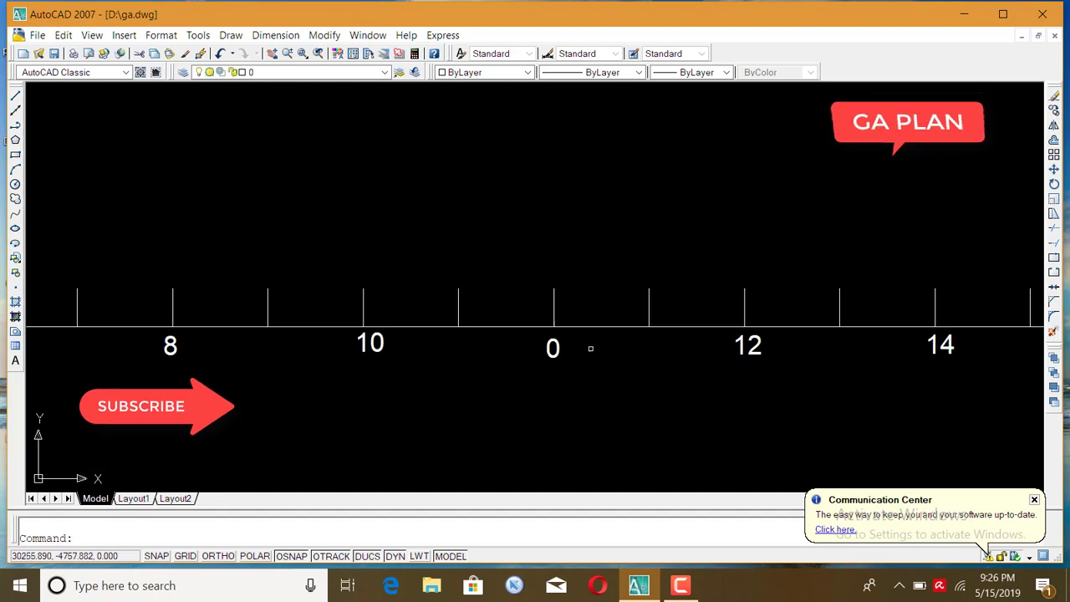
Change the stray 0 after 10 to 12 and the duplicate 12 to 14
left_click(548, 349)
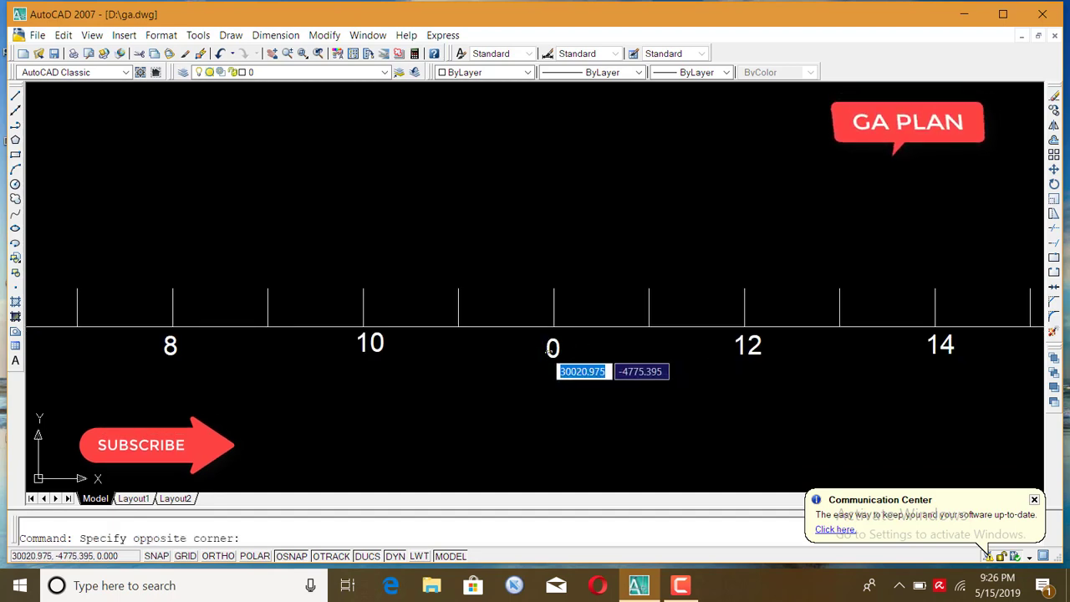
left_click(553, 368)
double_click(552, 347)
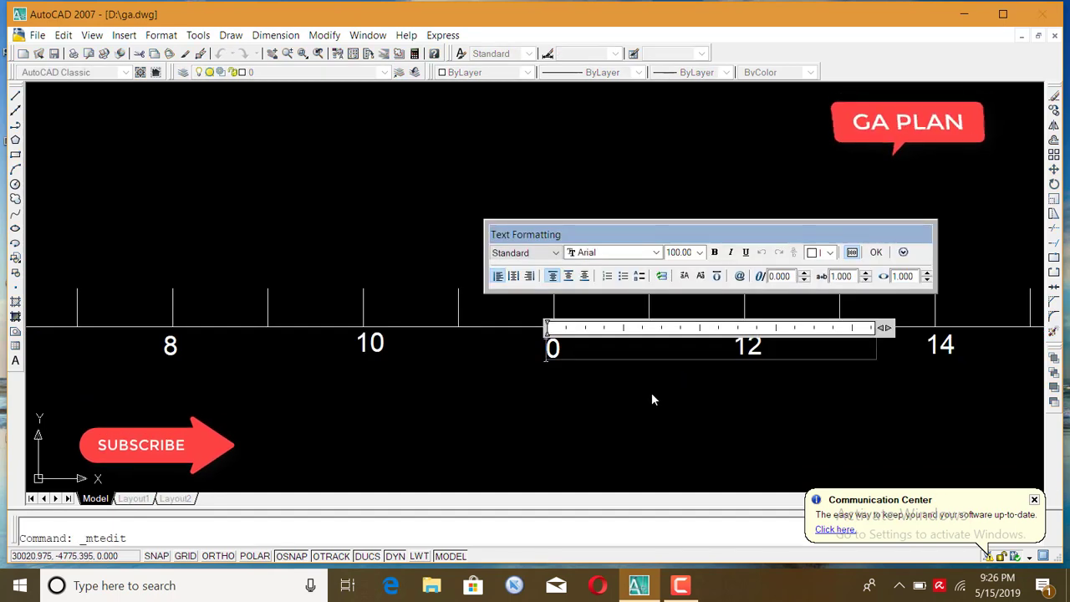
key("Delete")
type("1")
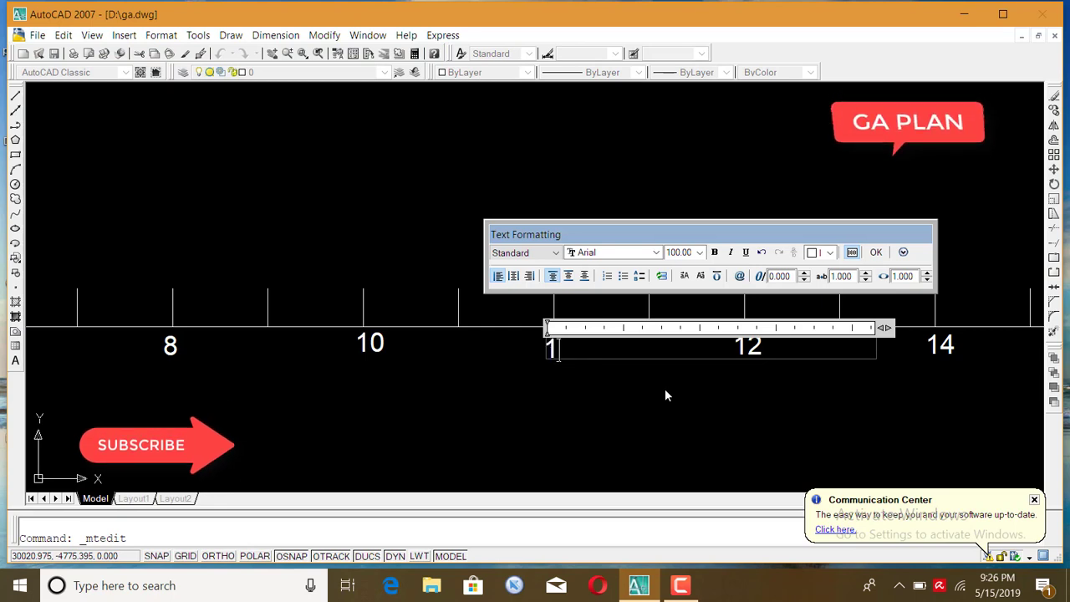
type("2")
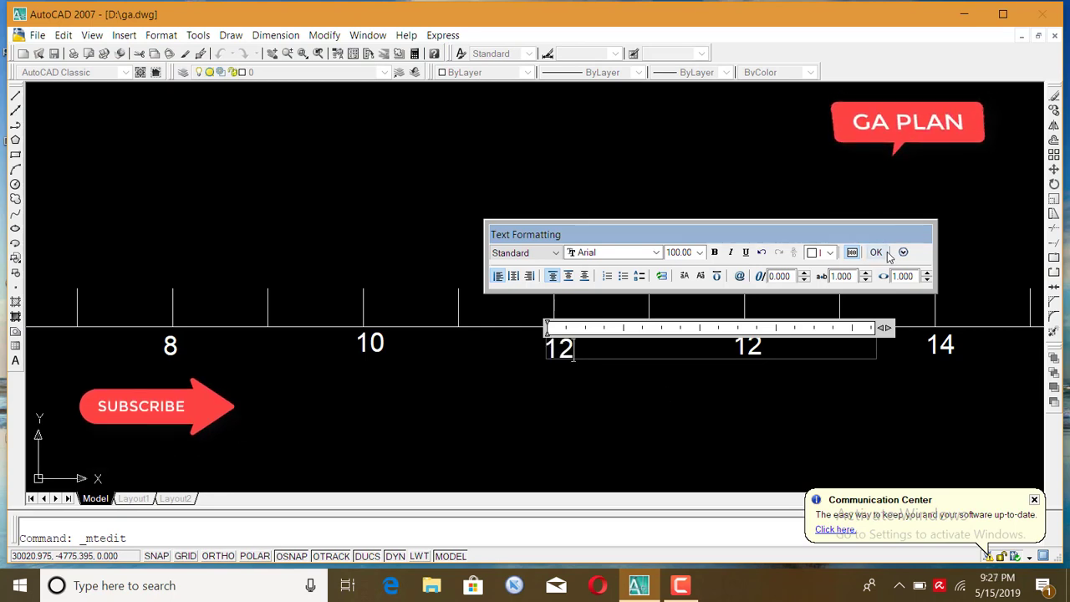
left_click(875, 251)
scroll(756, 353, "up", 1)
left_click(755, 352)
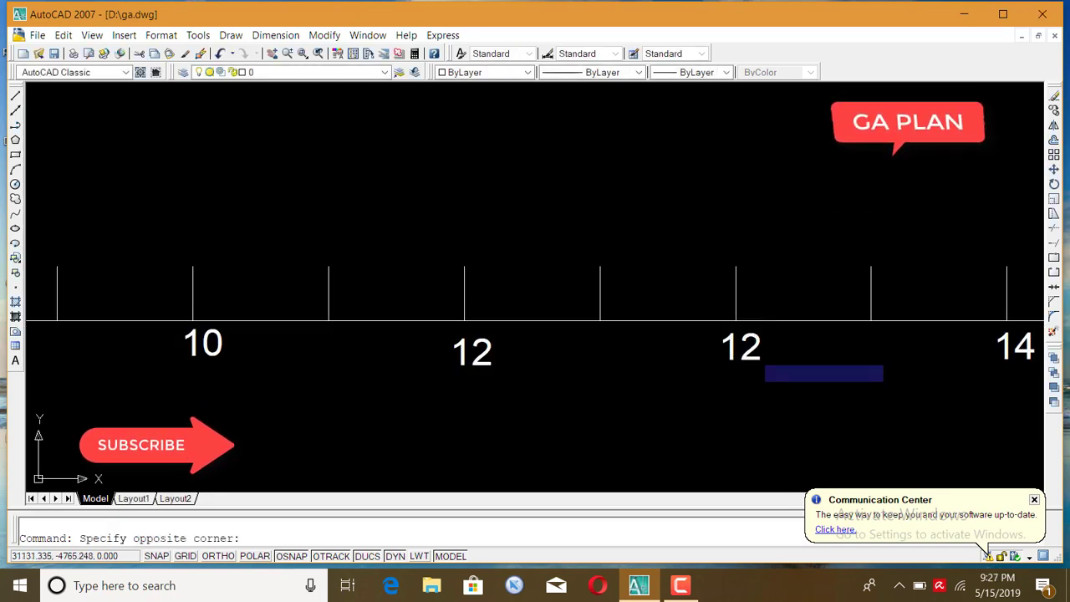
left_click(756, 356)
double_click(744, 347)
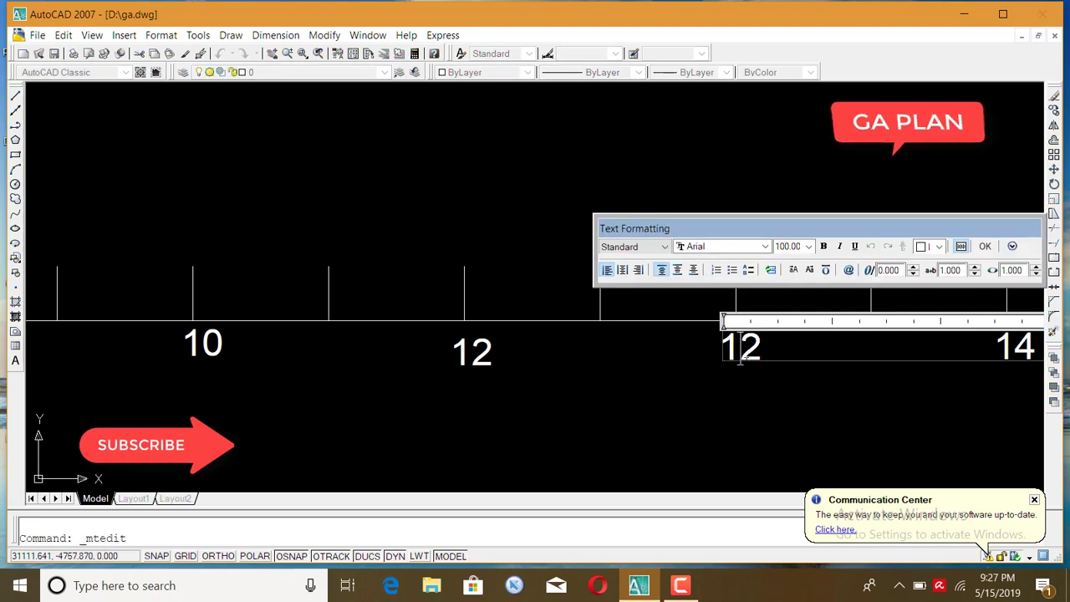
key("BackSpace")
type("4")
left_click(987, 246)
scroll(270, 432, "down", 2)
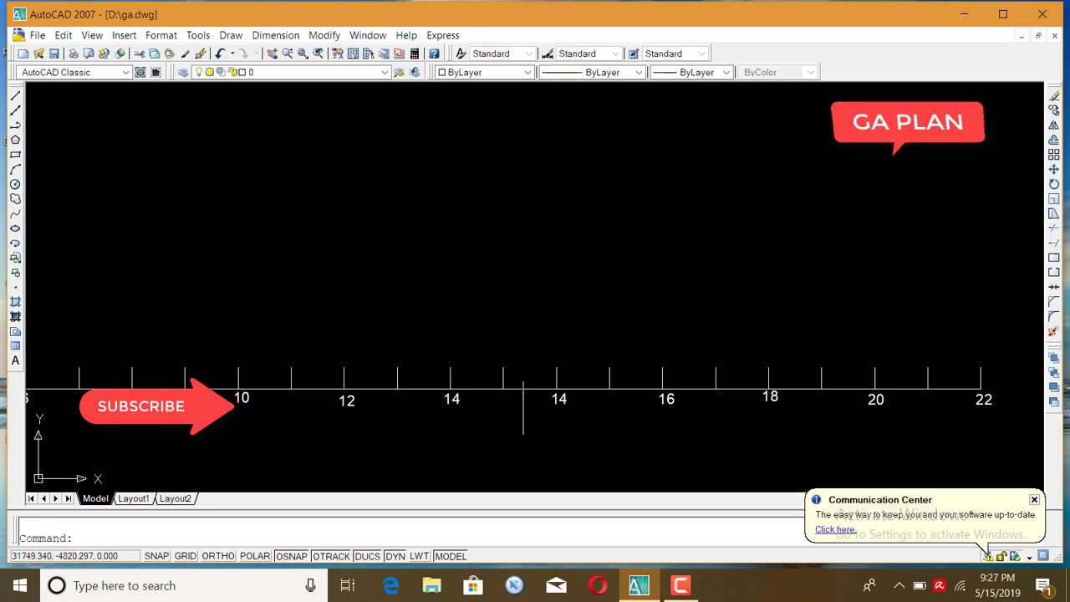
scroll(574, 406, "up", 2)
Renumber the following duplicate labels to 16, 18 and 20
left_click(565, 388)
double_click(568, 390)
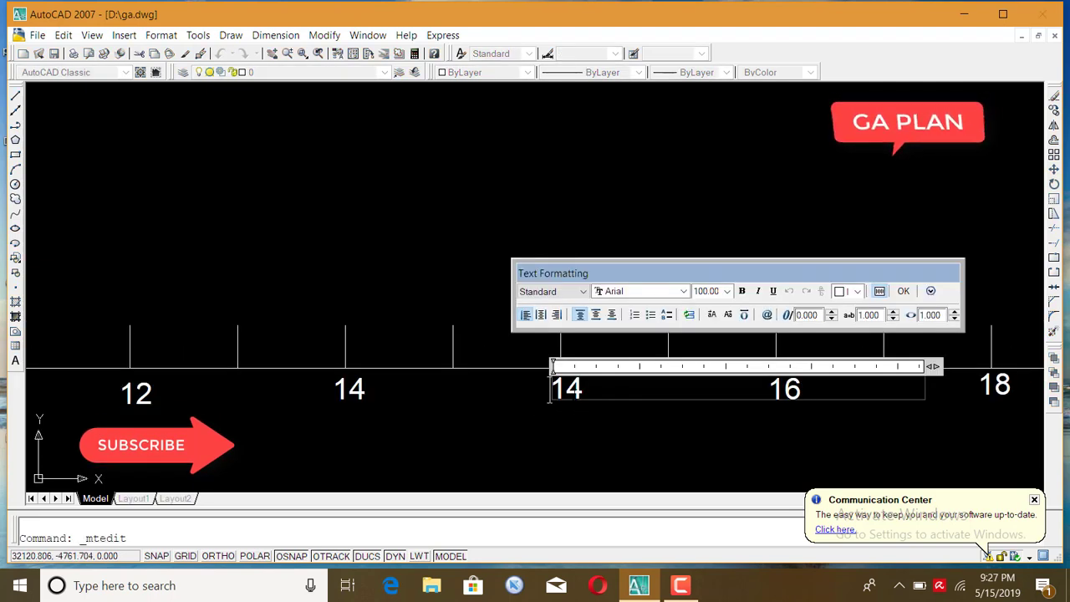
key("Right")
key("Delete")
type("6")
left_click(903, 291)
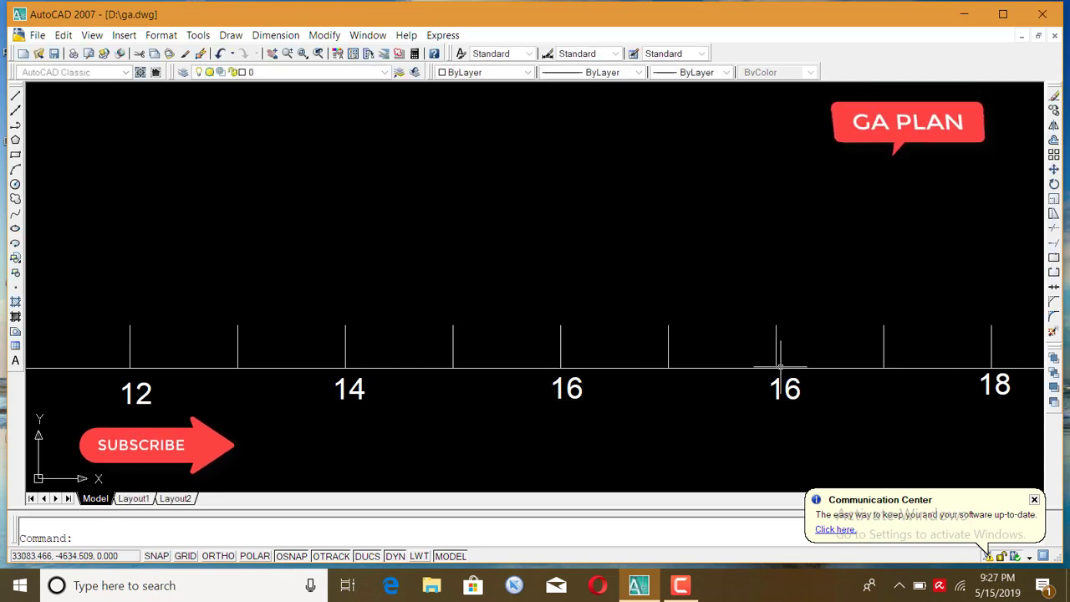
double_click(785, 388)
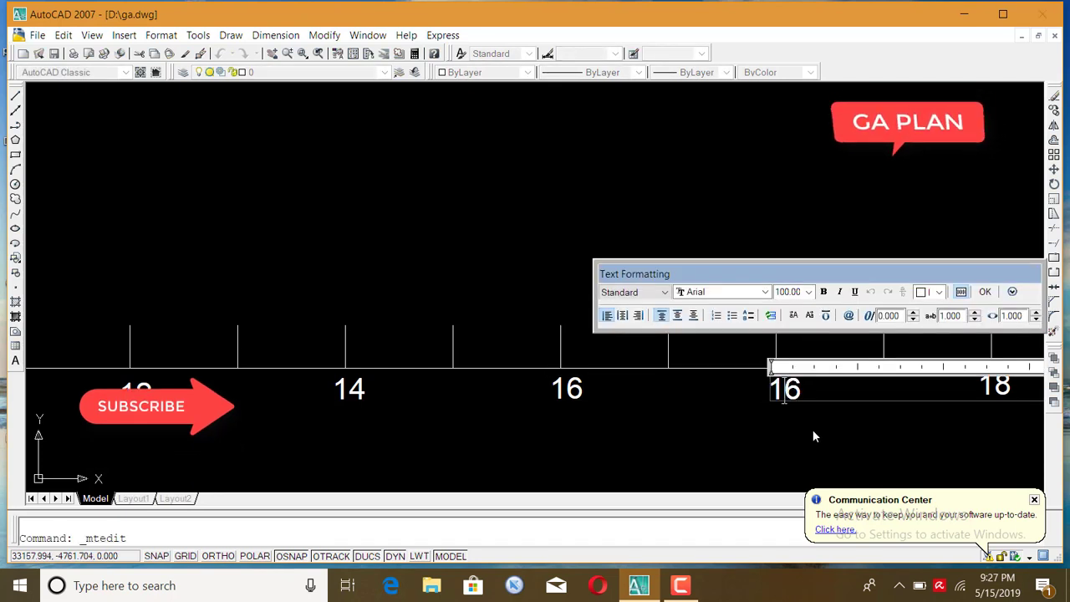
key("BackSpace")
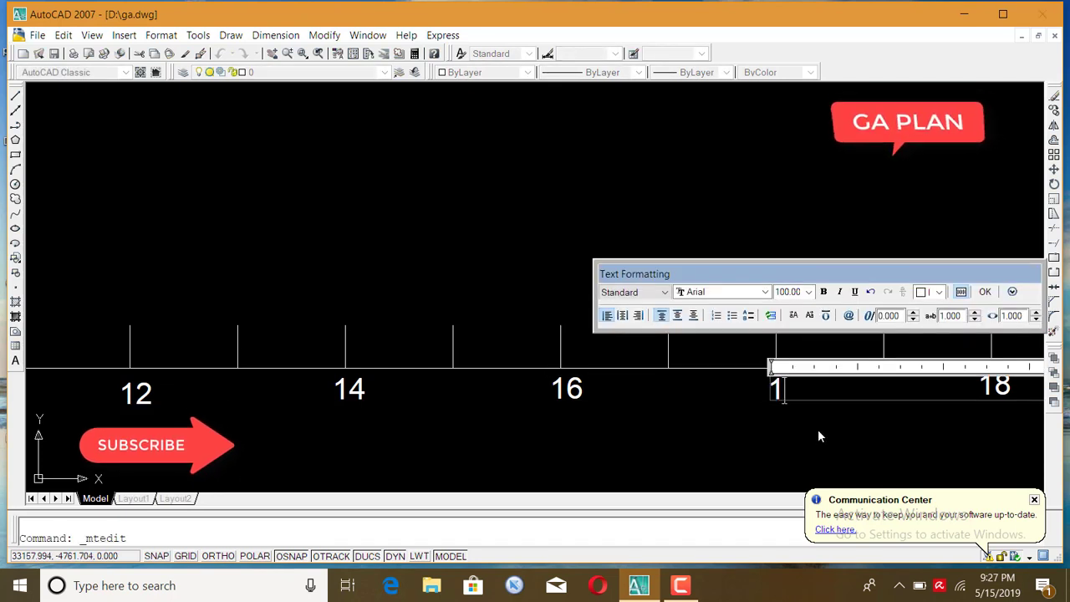
type("8")
left_click(985, 292)
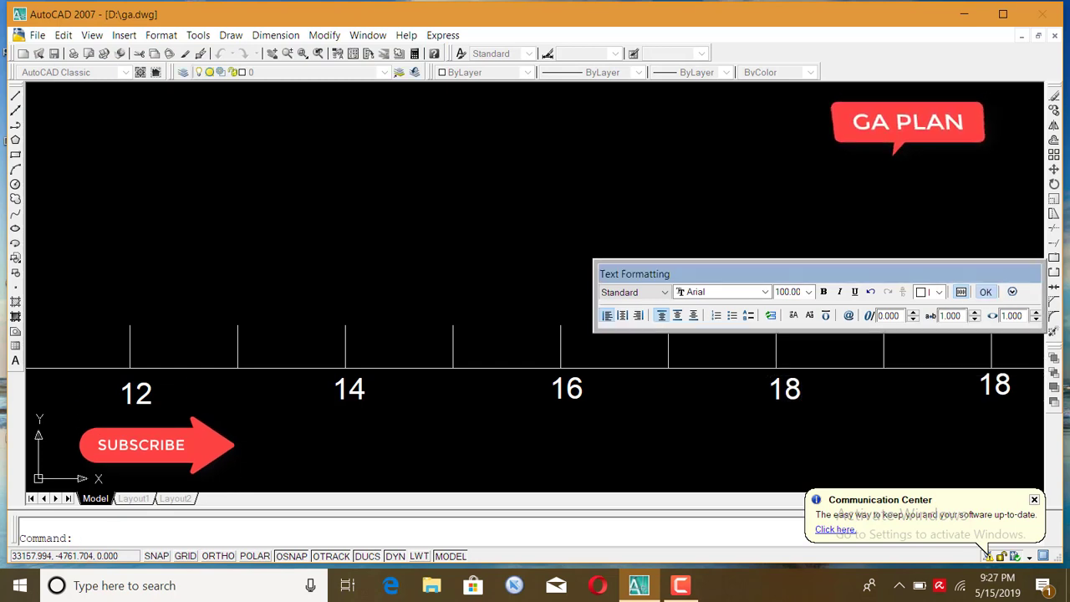
double_click(726, 338)
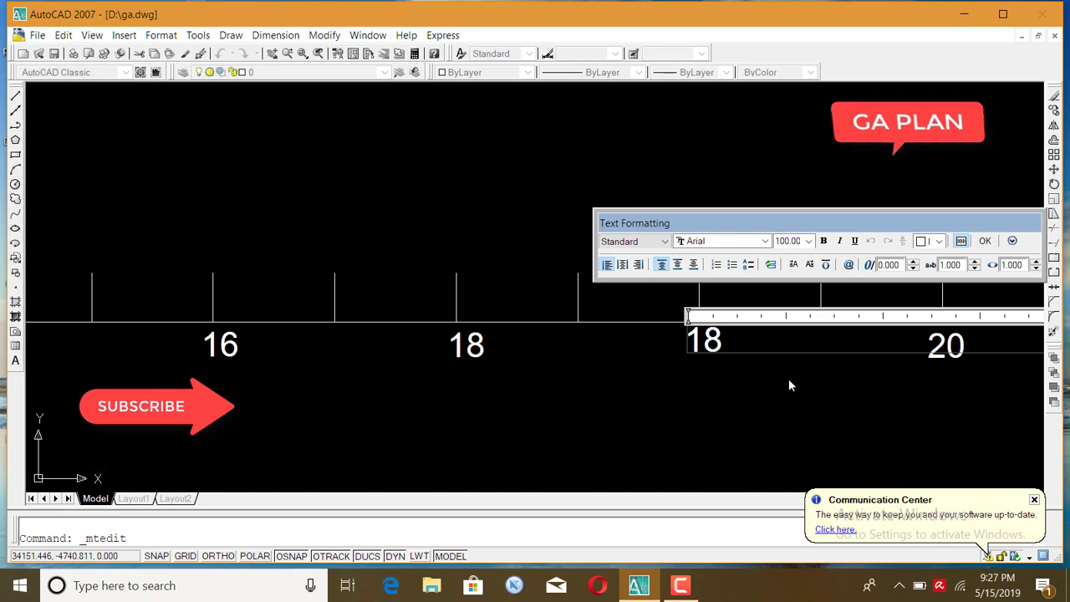
key("Delete")
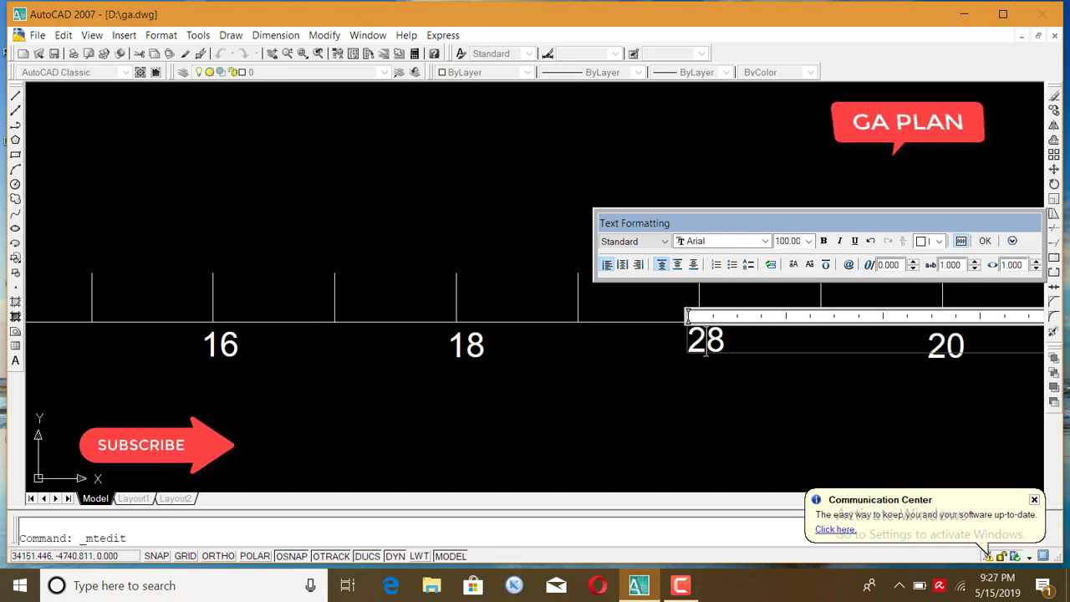
key("Delete")
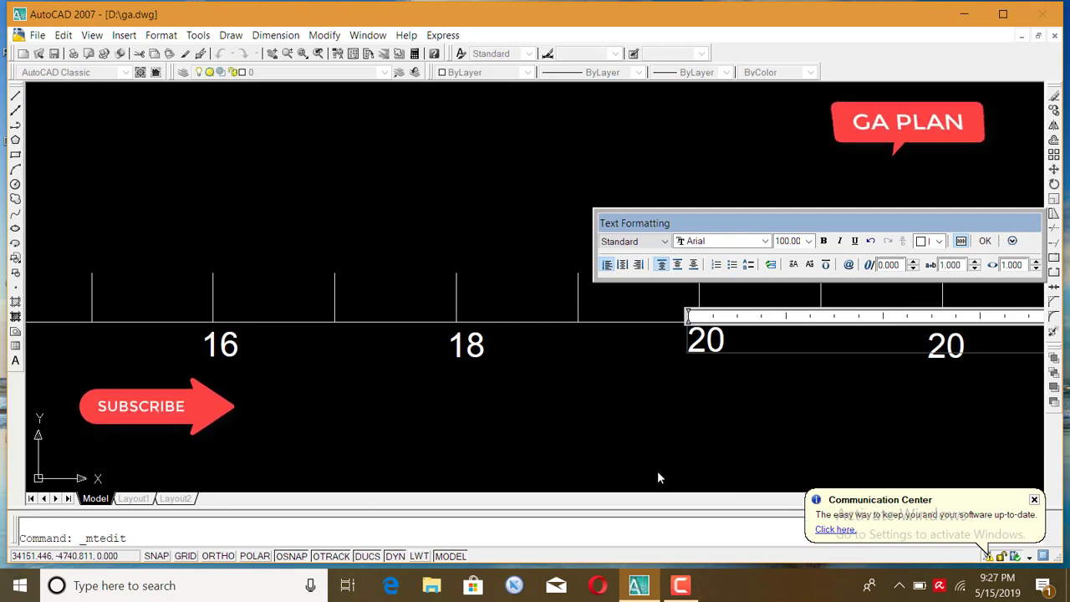
type("0")
left_click(985, 241)
scroll(953, 360, "up", 3)
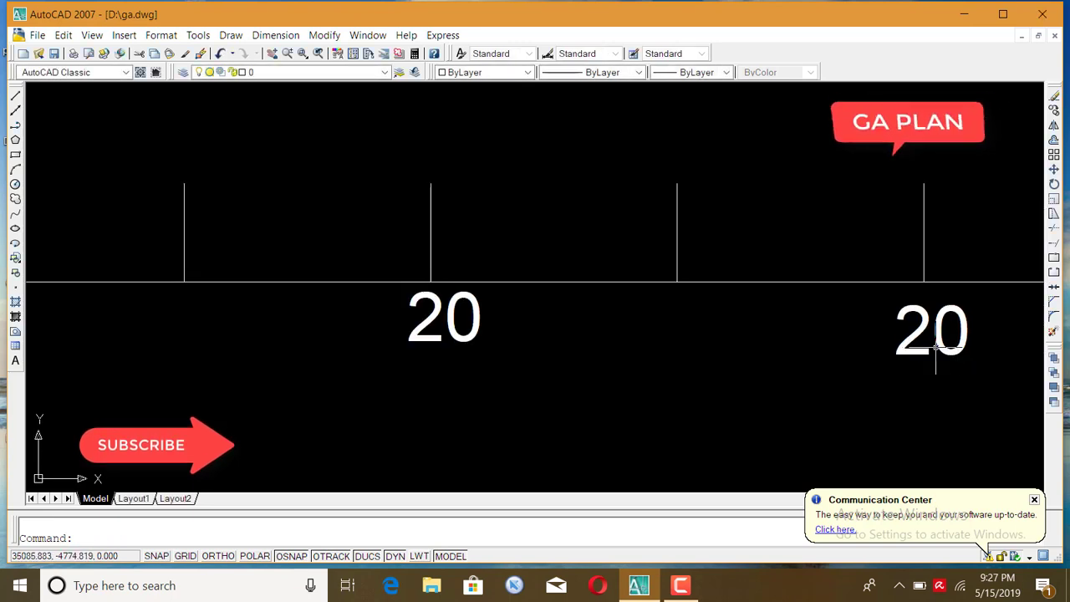
Renumber the last two baseline labels to 22 and 24
double_click(935, 339)
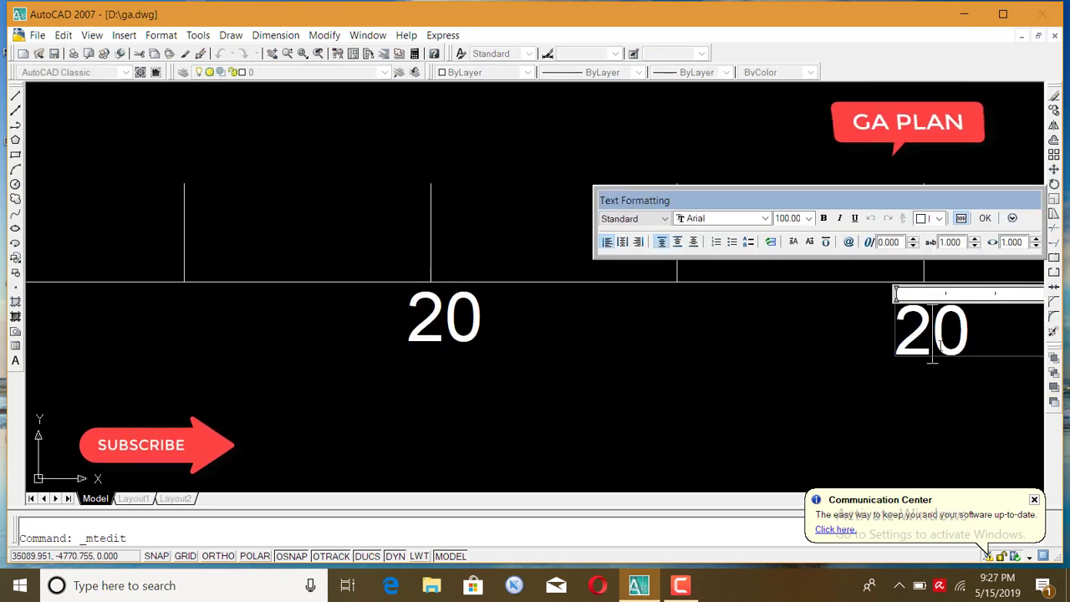
left_click(964, 382)
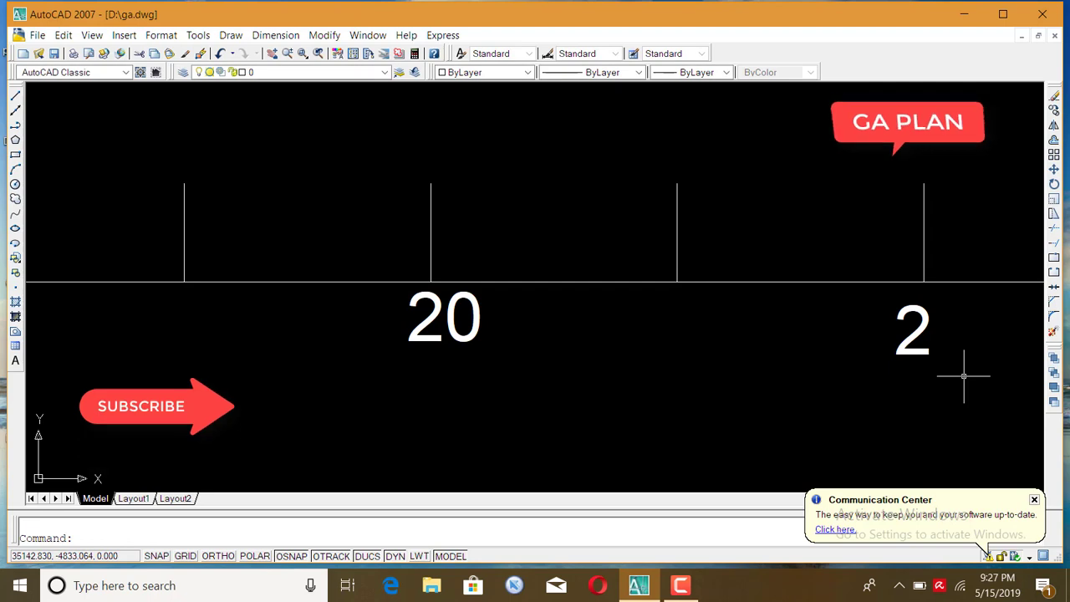
scroll(535, 316, "down", 4)
scroll(533, 316, "down", 2)
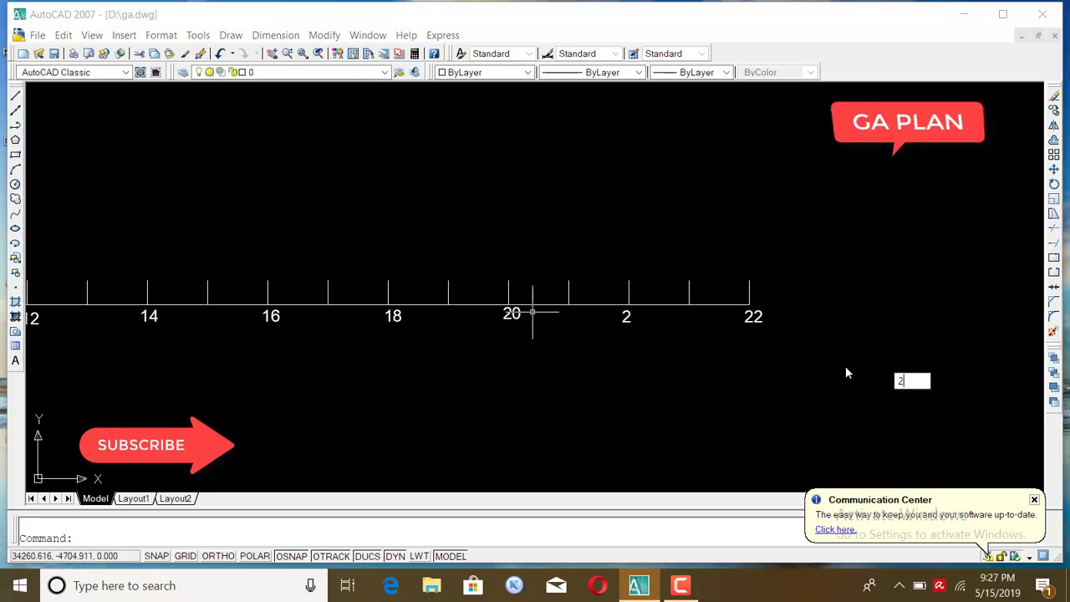
scroll(626, 318, "up", 2)
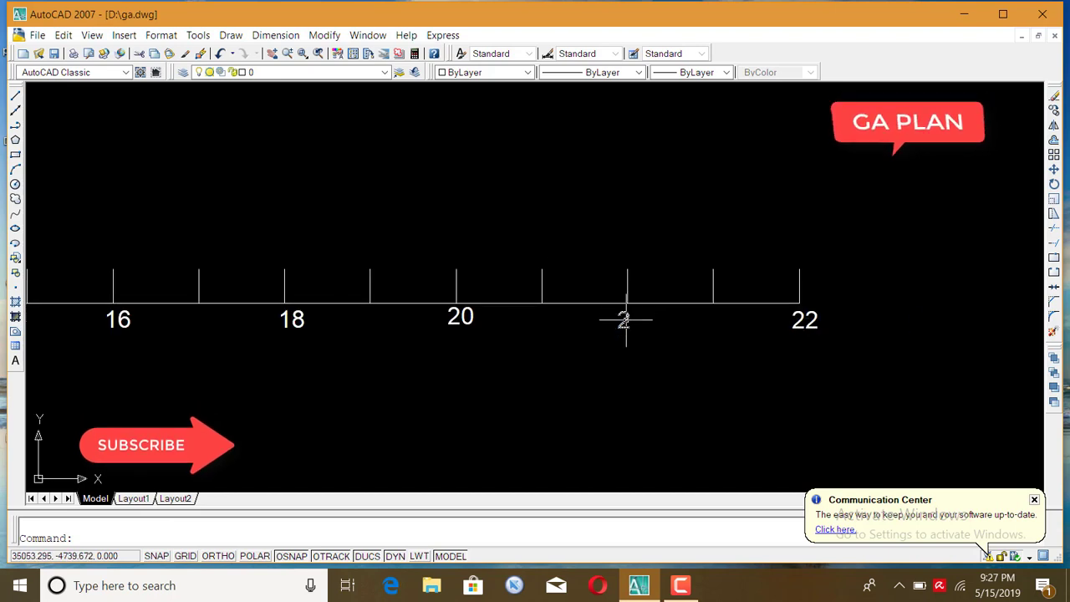
double_click(622, 319)
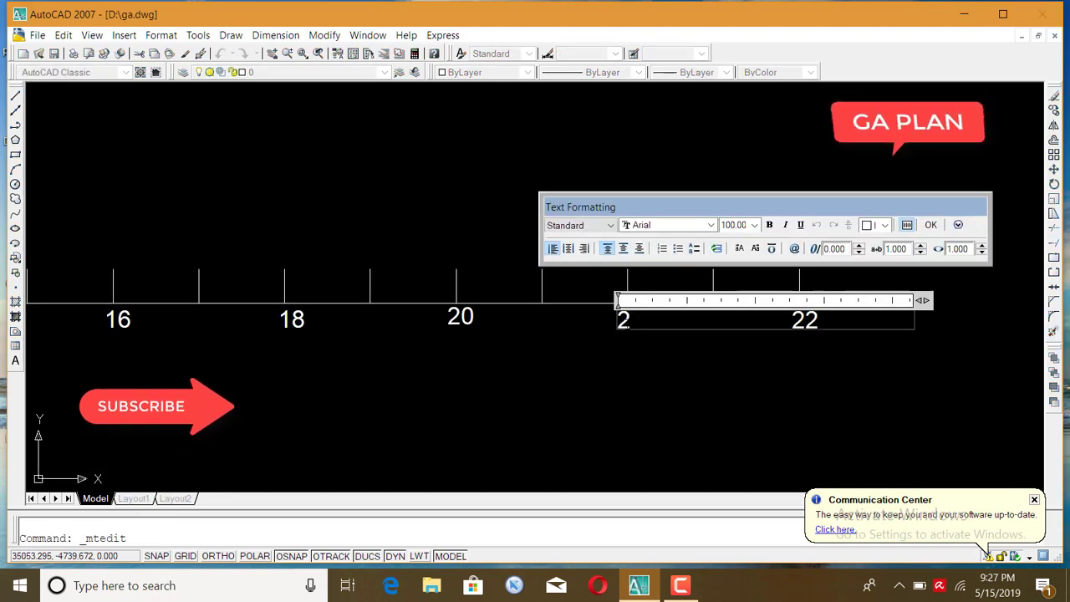
type("2")
left_click(933, 226)
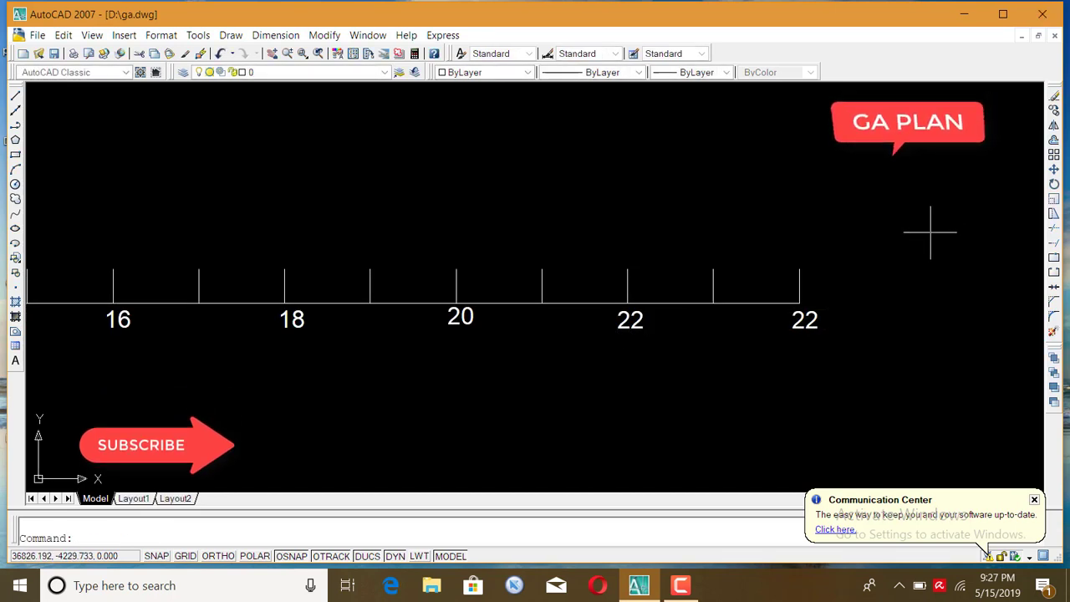
double_click(804, 321)
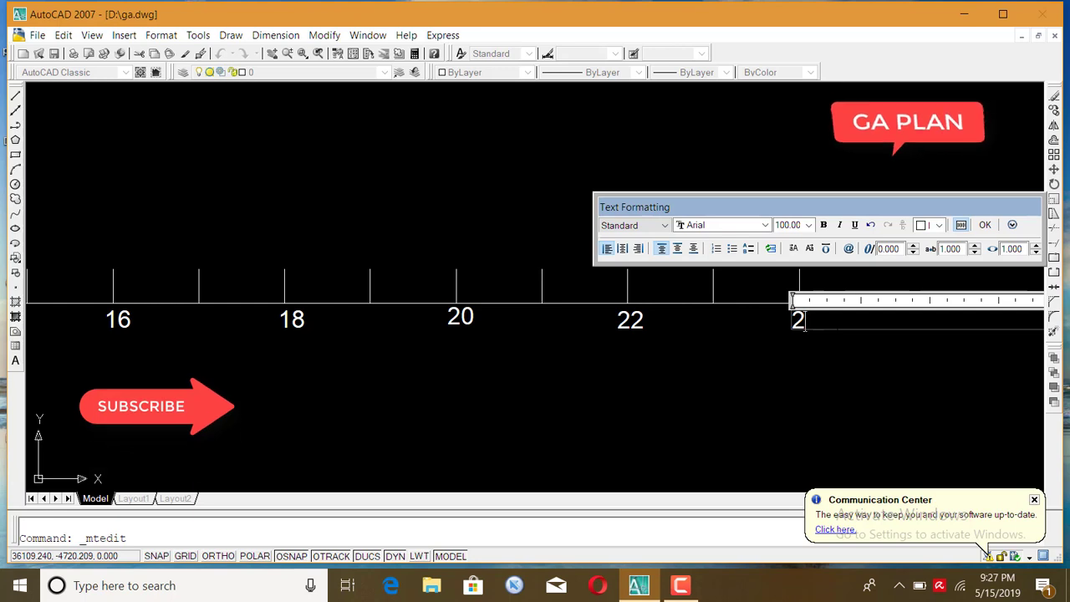
type("4")
left_click(985, 224)
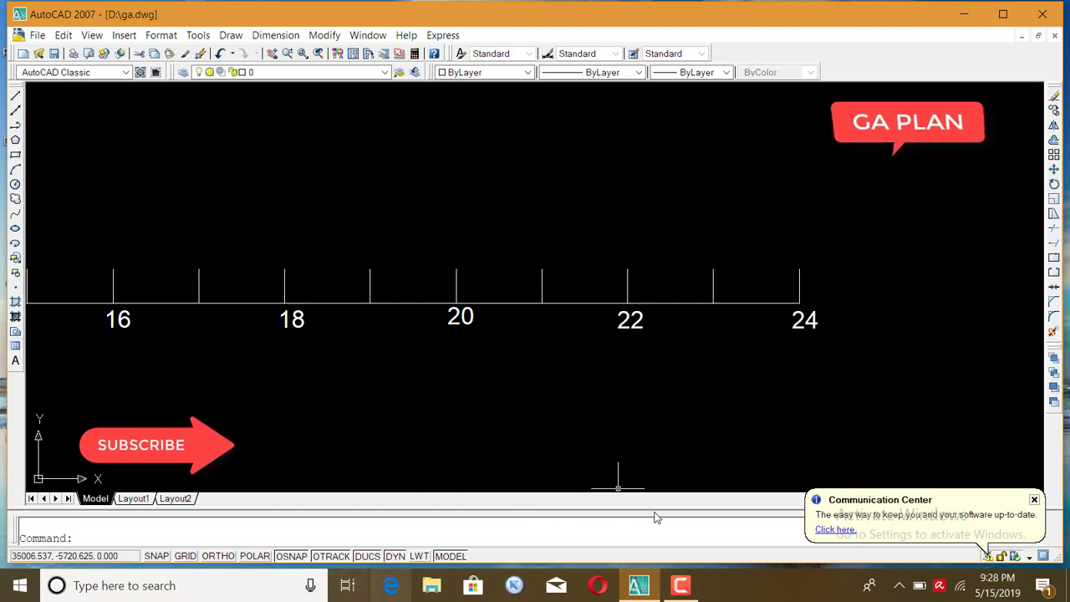
scroll(695, 354, "down", 2)
scroll(671, 333, "down", 4)
scroll(276, 316, "up", 3)
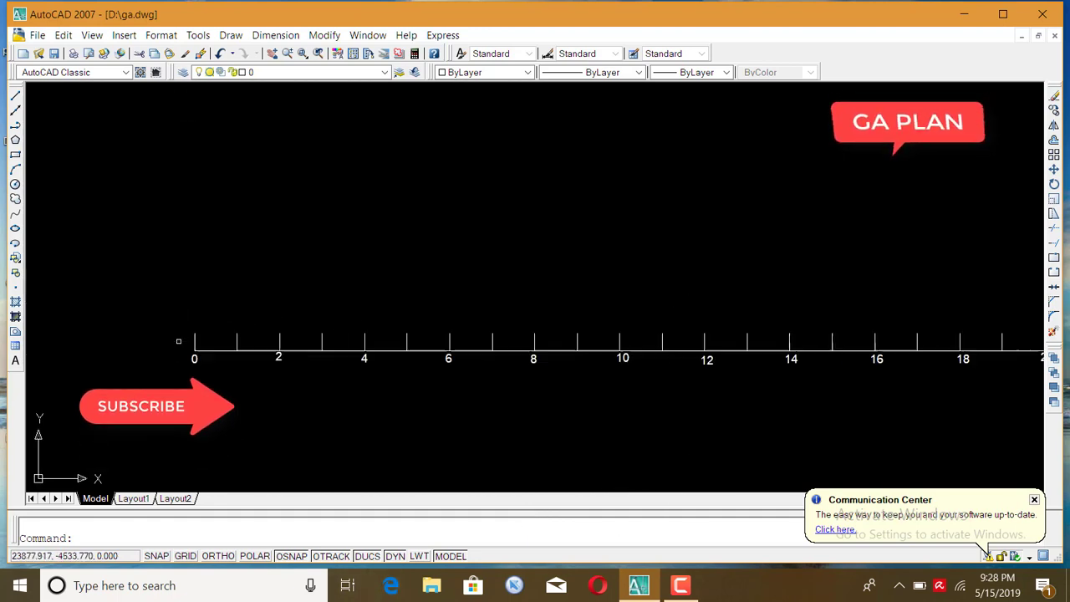
scroll(284, 343, "down", 2)
scroll(294, 376, "up", 2)
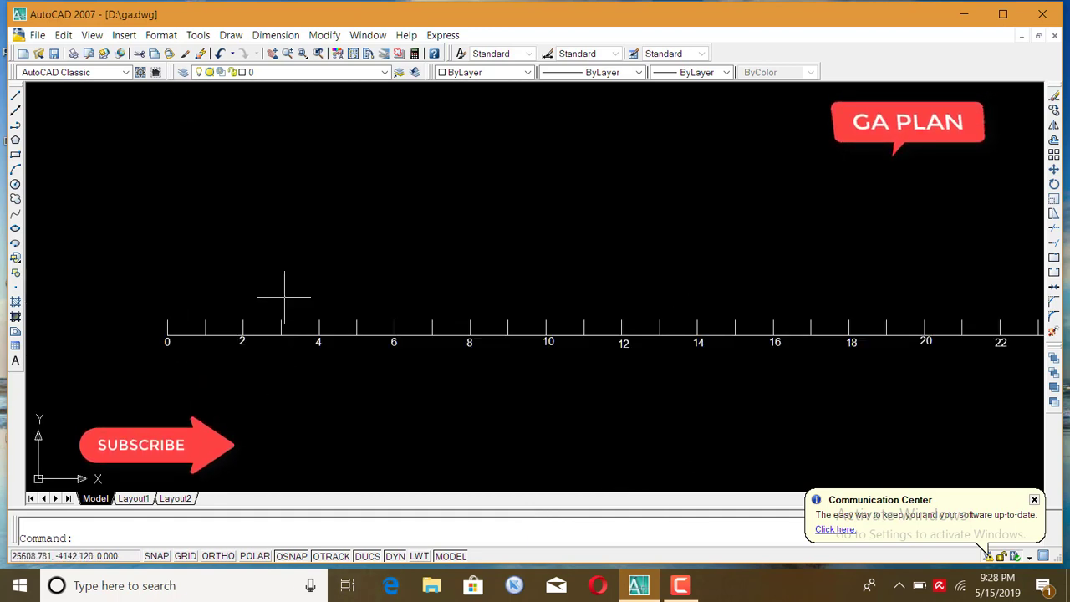
scroll(320, 337, "down", 2)
scroll(550, 370, "down", 4)
scroll(192, 260, "down", 2)
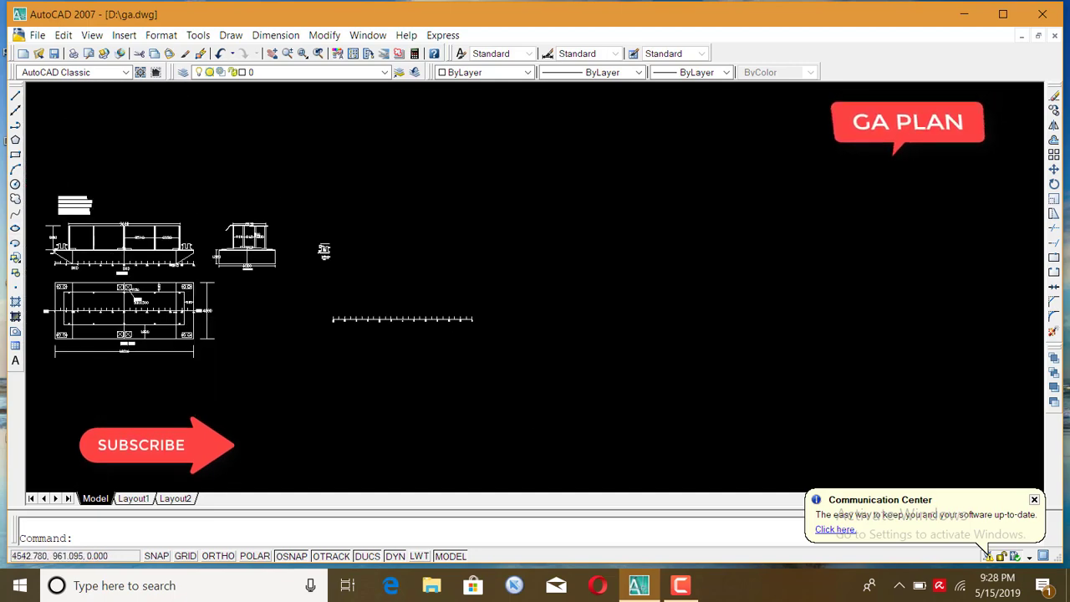
scroll(126, 251, "up", 3)
scroll(121, 234, "down", 2)
scroll(117, 209, "up", 2)
scroll(113, 182, "up", 1)
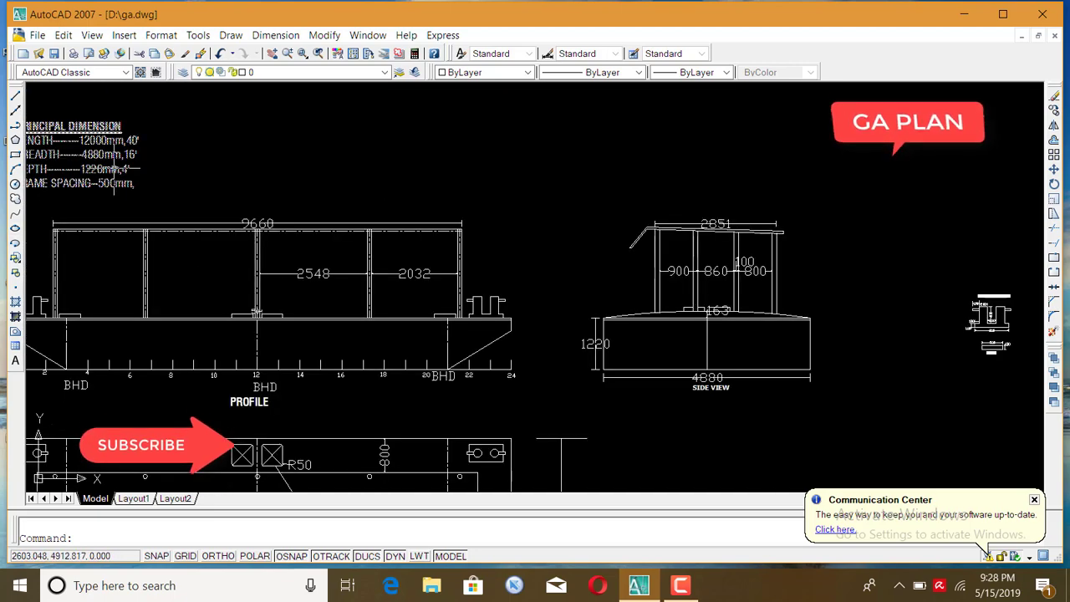
scroll(107, 168, "up", 1)
scroll(180, 173, "down", 3)
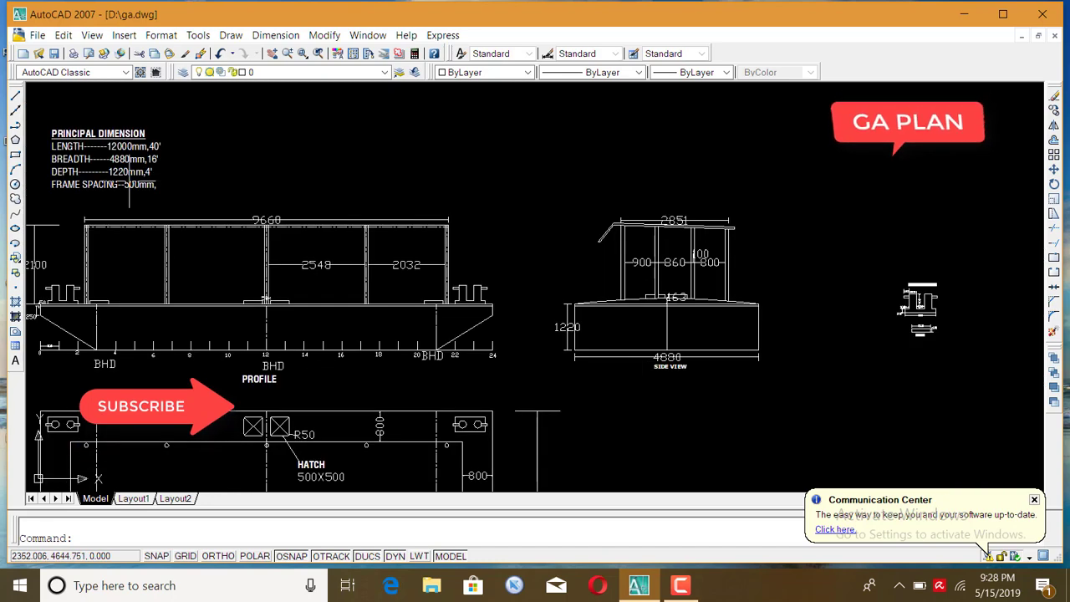
scroll(177, 174, "up", 3)
scroll(158, 200, "down", 3)
scroll(124, 180, "up", 4)
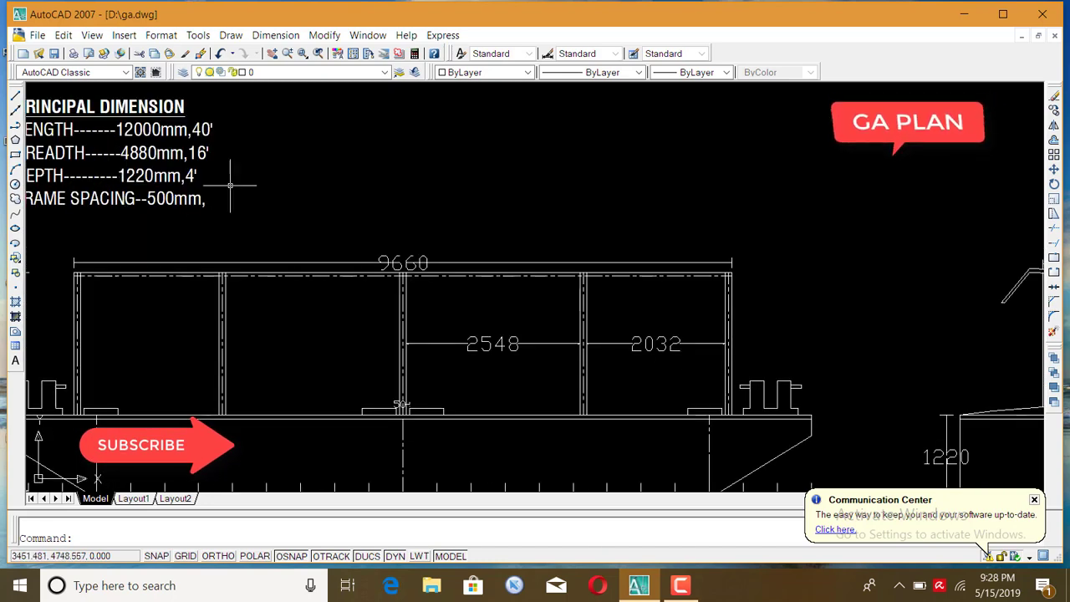
Offset the frame-tick baseline 1220 upward to create the deck line across frames 0–24
scroll(230, 184, "down", 5)
scroll(693, 306, "up", 2)
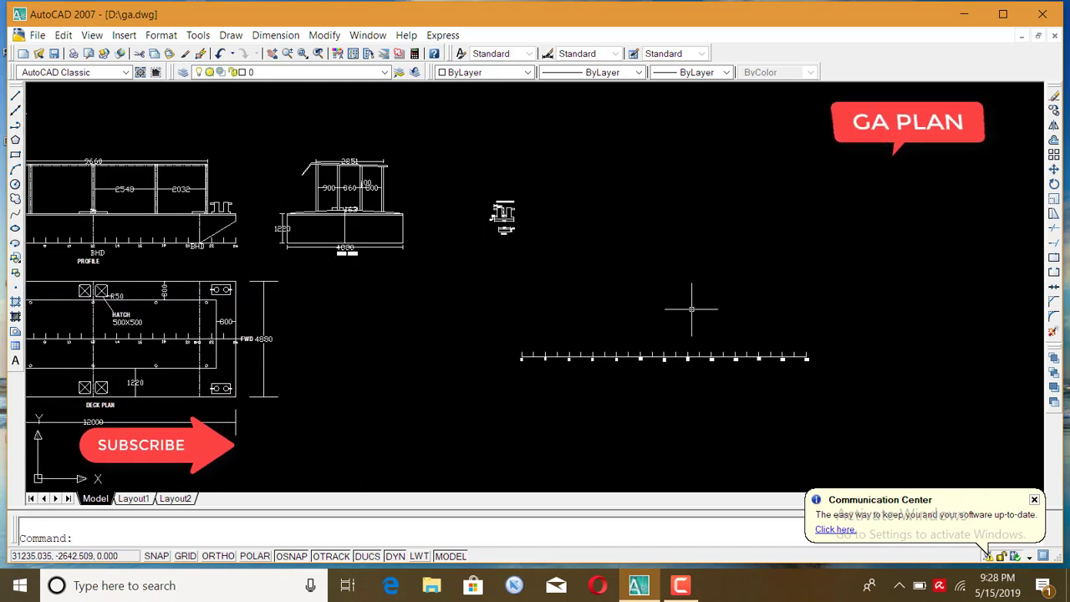
type("o")
key("Return")
type("1")
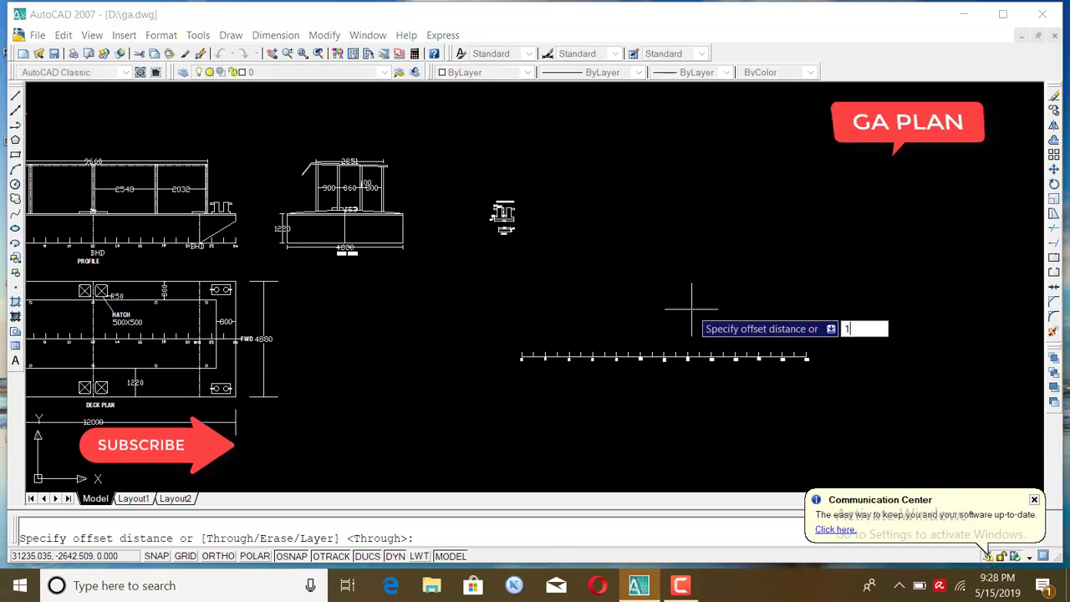
type("220")
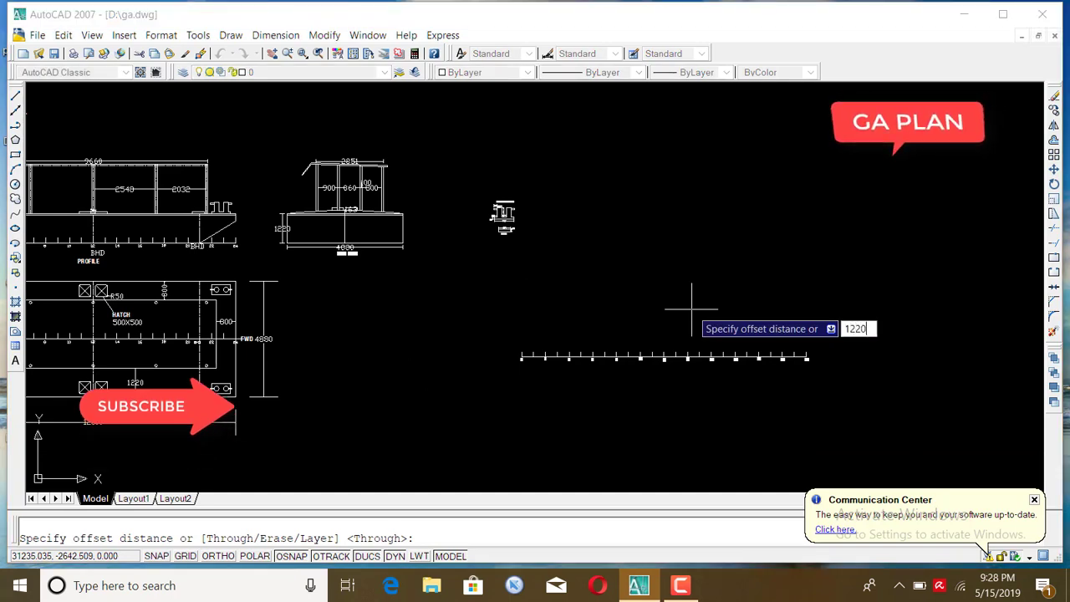
key("Return")
scroll(660, 345, "up", 2)
scroll(652, 351, "up", 2)
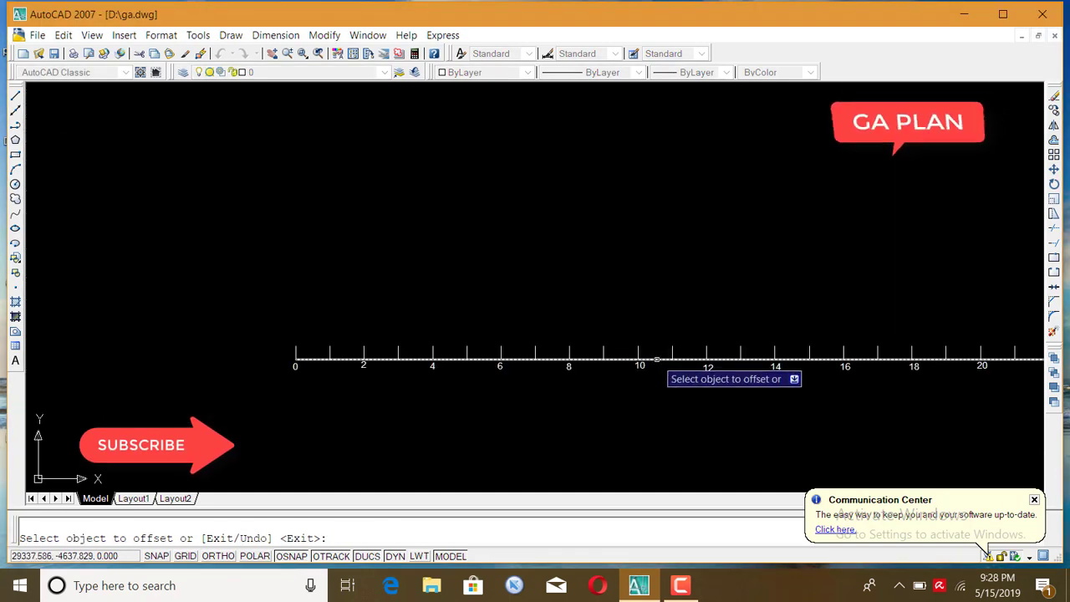
left_click(657, 359)
left_click(673, 272)
scroll(660, 368, "down", 2)
scroll(635, 418, "down", 1)
key("Return")
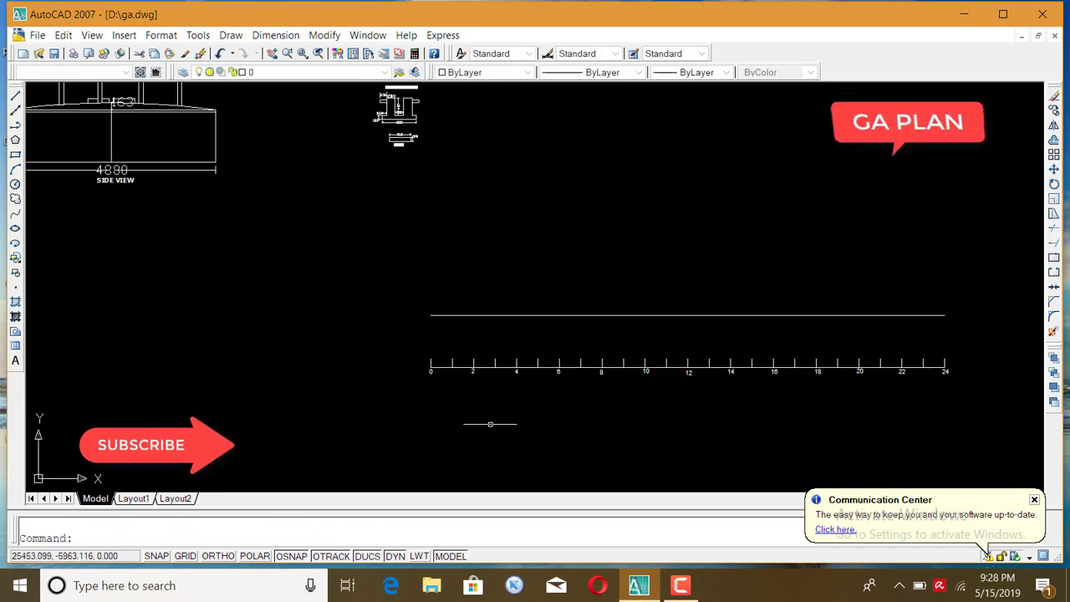
scroll(507, 334, "up", 2)
scroll(423, 360, "up", 2)
scroll(497, 322, "down", 3)
scroll(498, 322, "down", 2)
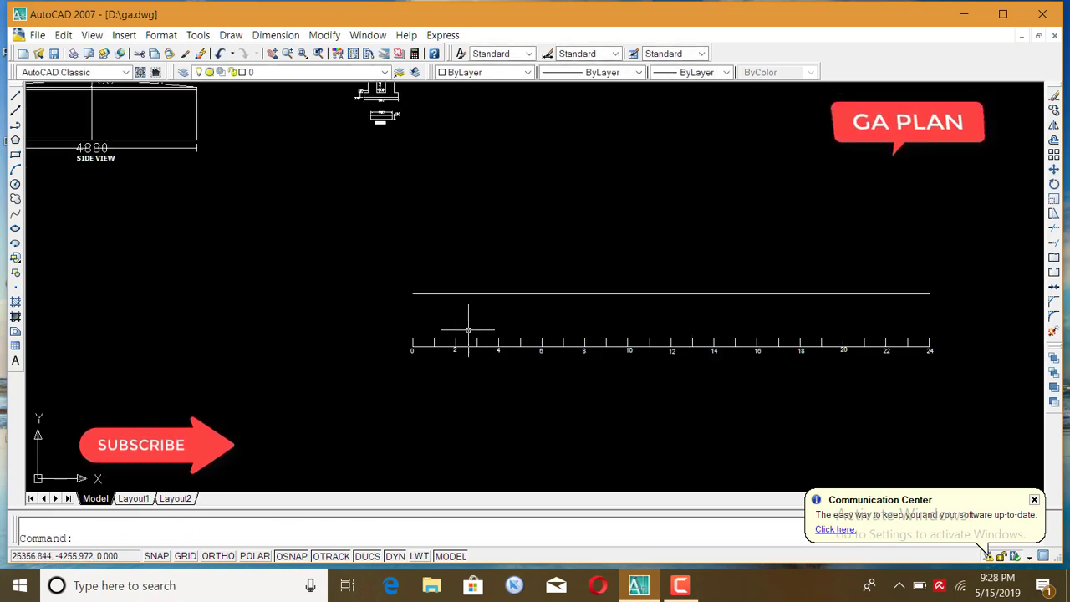
scroll(430, 299, "up", 1)
scroll(430, 299, "down", 3)
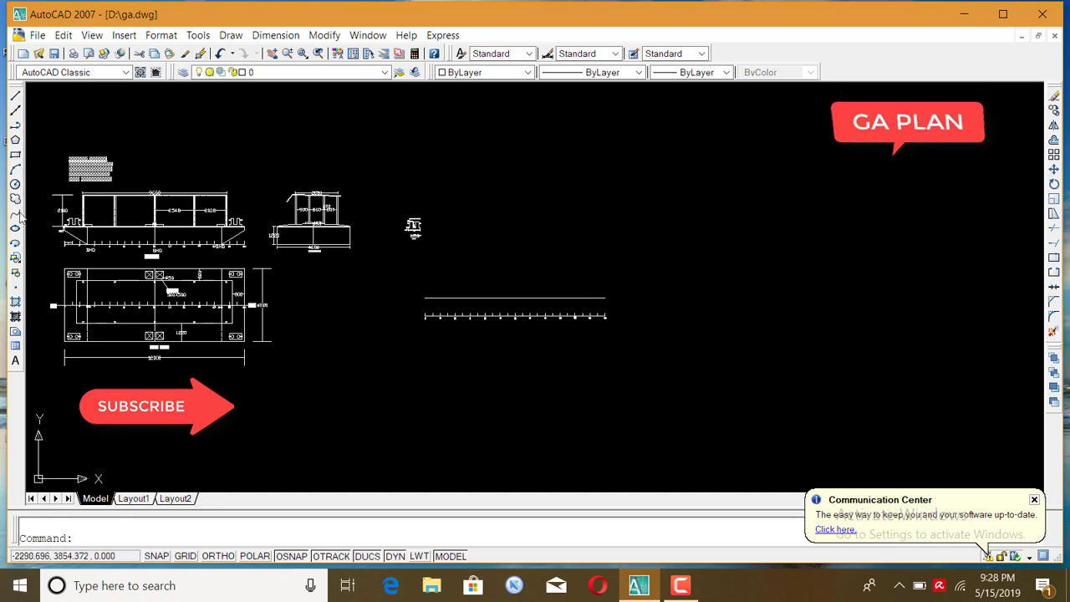
scroll(54, 230, "up", 2)
scroll(54, 230, "up", 2)
scroll(86, 228, "up", 4)
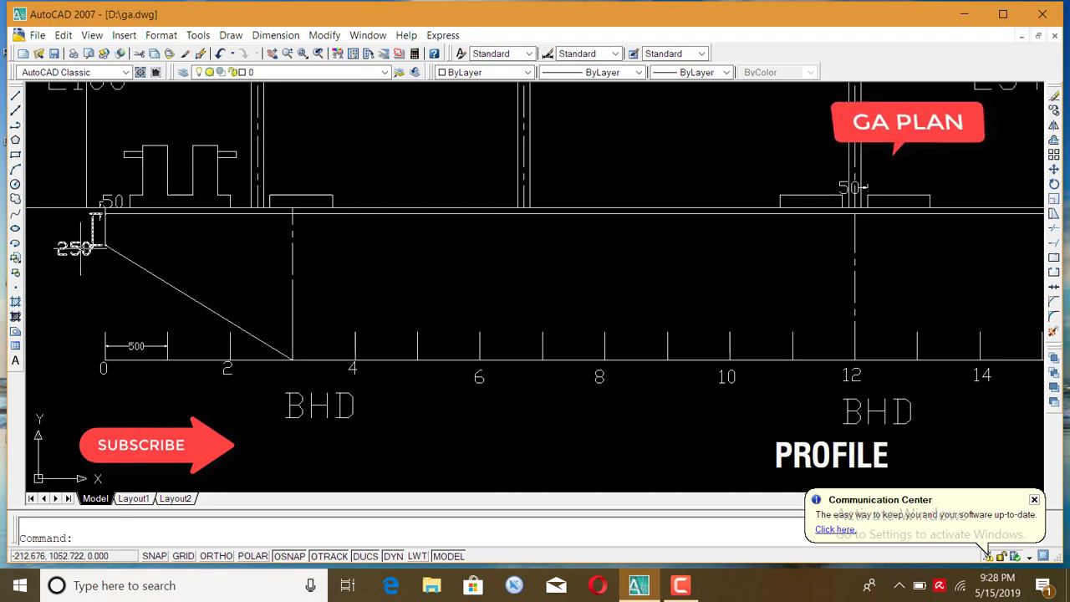
scroll(82, 248, "down", 5)
scroll(84, 246, "down", 1)
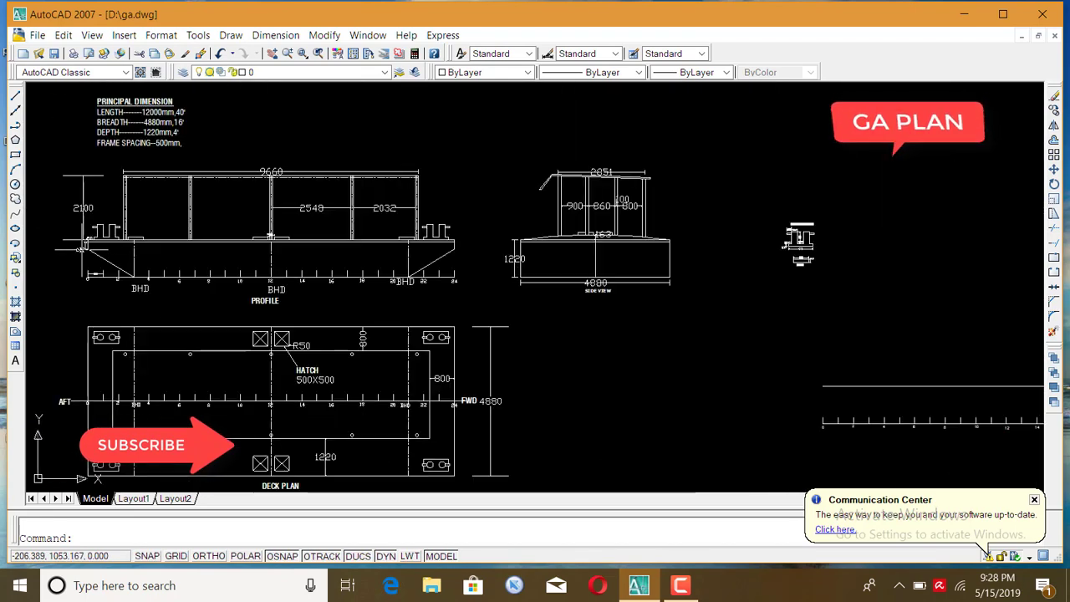
scroll(361, 261, "down", 3)
scroll(361, 260, "up", 1)
scroll(249, 248, "up", 2)
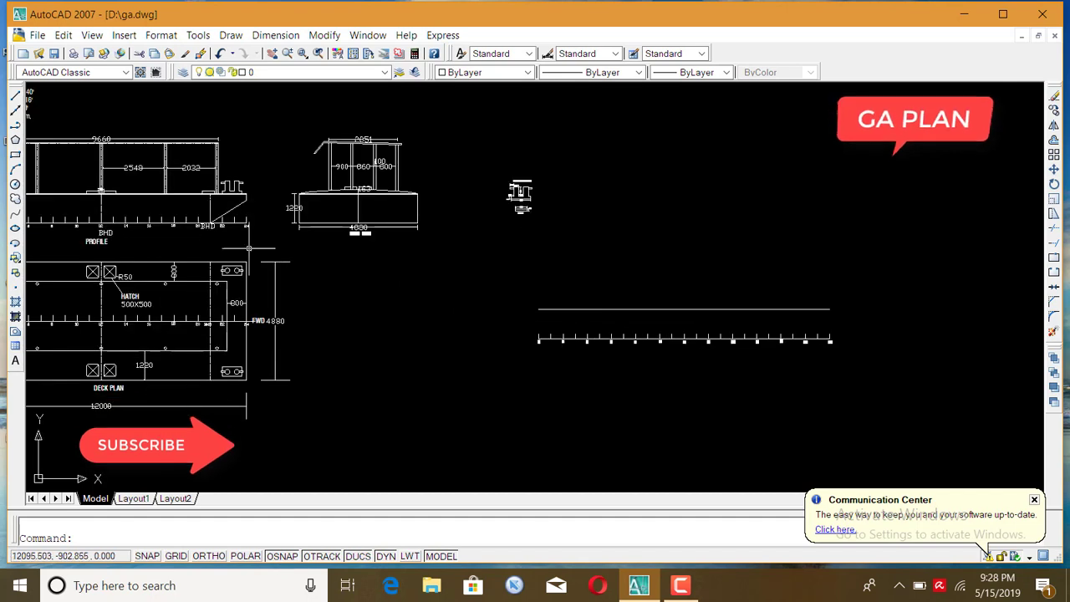
With Ortho on, draw a 250-long vertical line down from the deck line's left endpoint
left_click(15, 97)
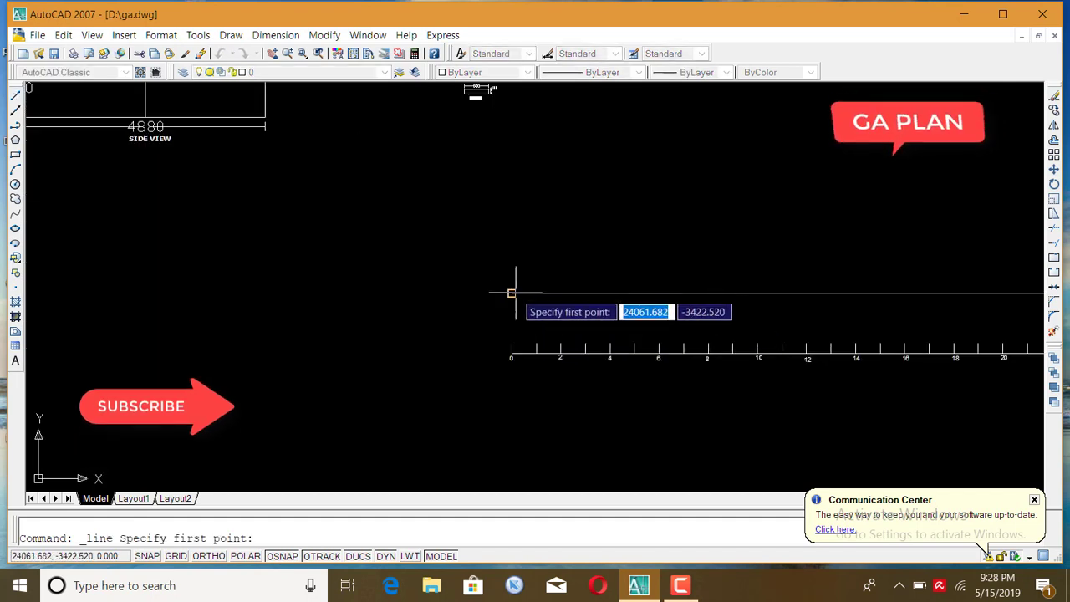
left_click(510, 294)
scroll(499, 313, "up", 2)
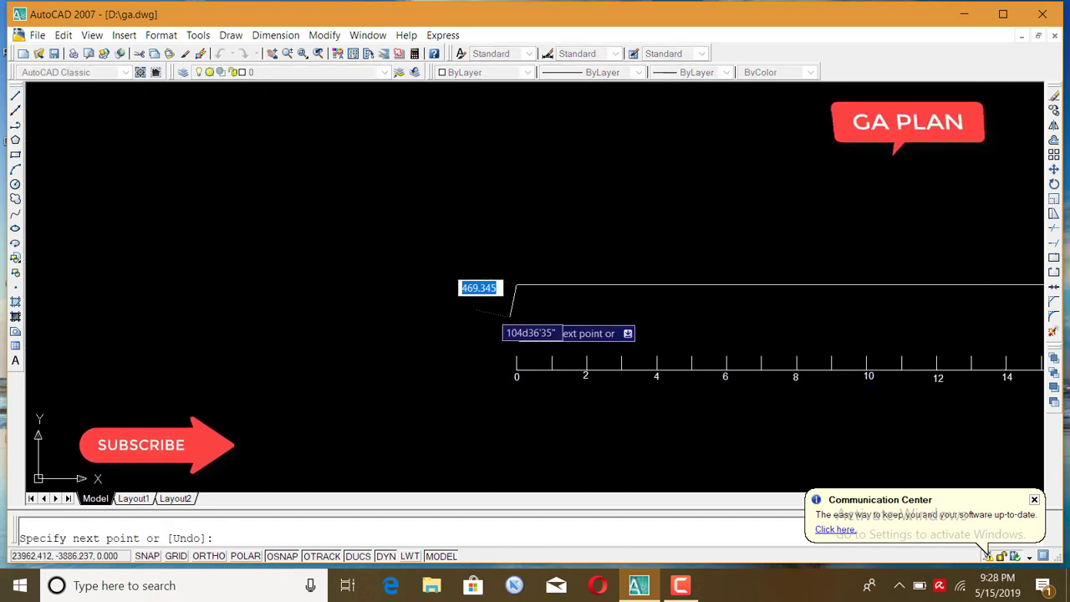
left_click(216, 556)
scroll(571, 312, "up", 2)
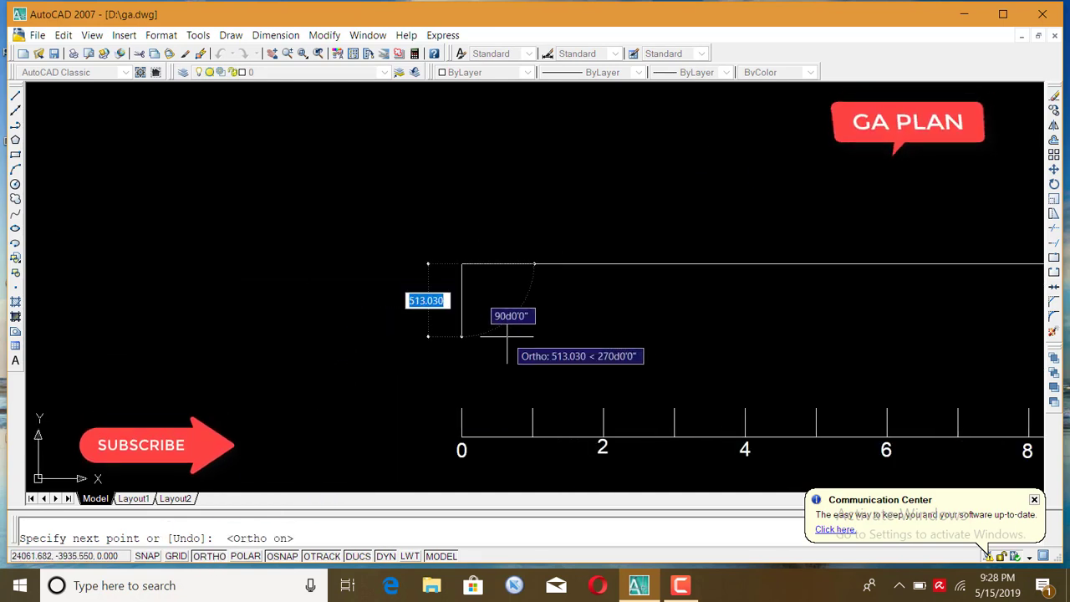
type("250")
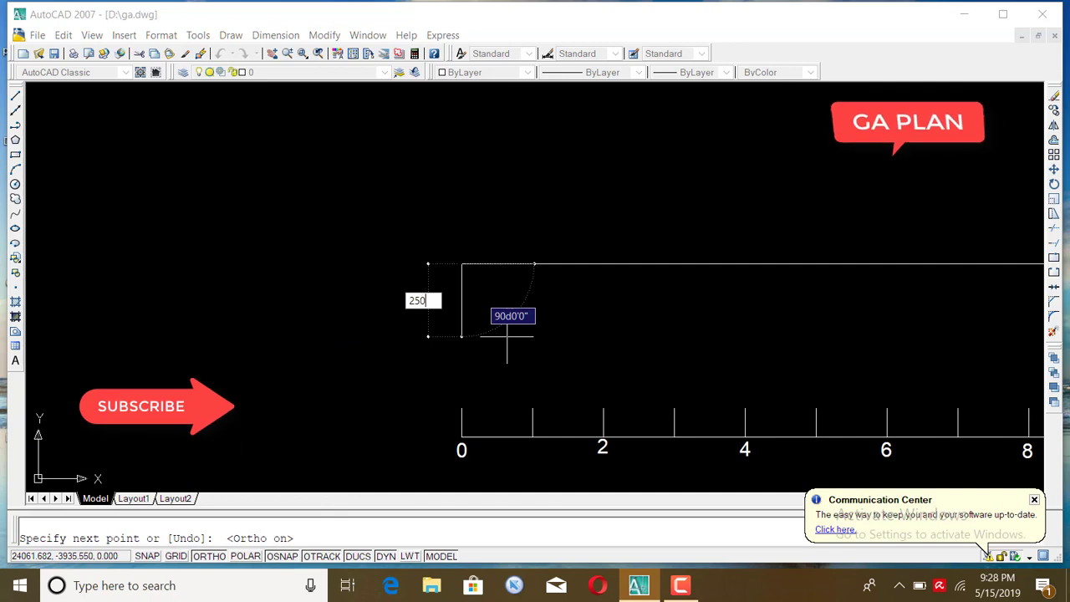
key("Return")
key("Return")
scroll(499, 291, "up", 2)
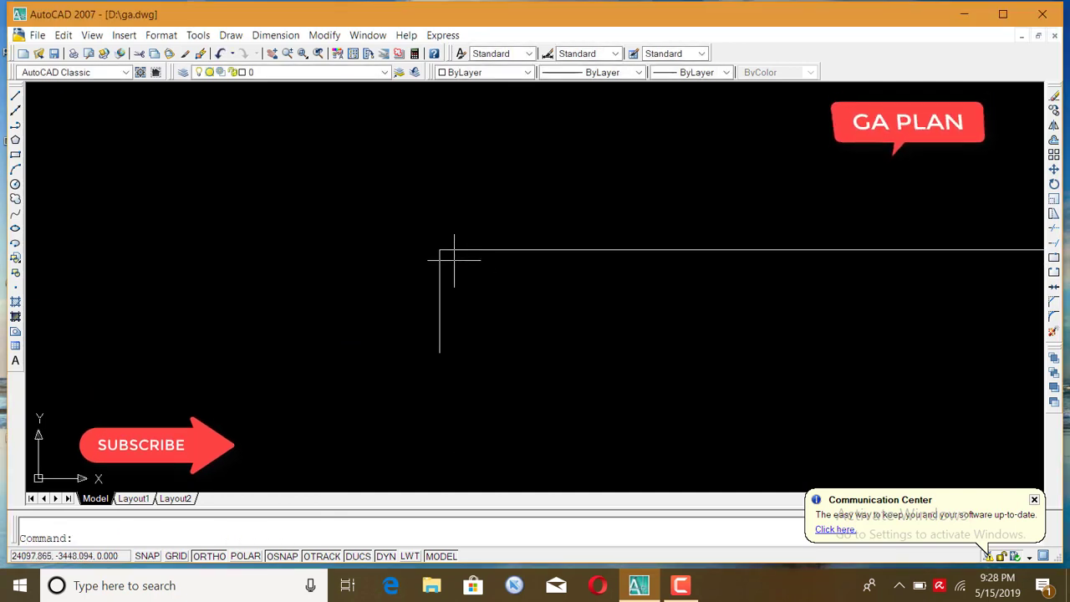
scroll(387, 319, "down", 2)
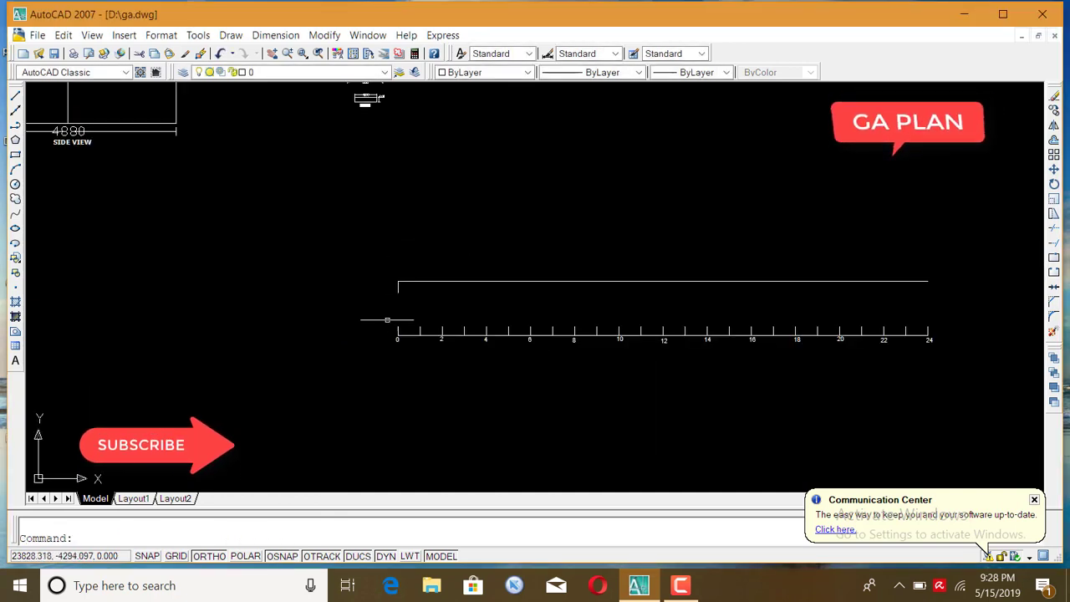
scroll(460, 343, "up", 1)
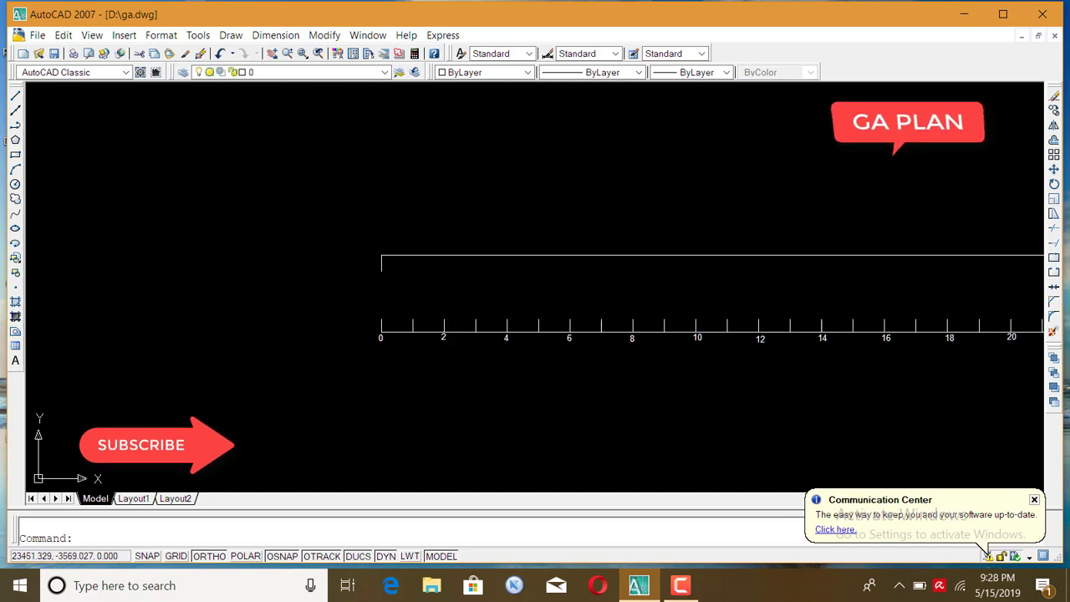
Draw a sloping line from the 250 vertical's foot to the baseline near frame 3
left_click(16, 96)
scroll(451, 284, "up", 2)
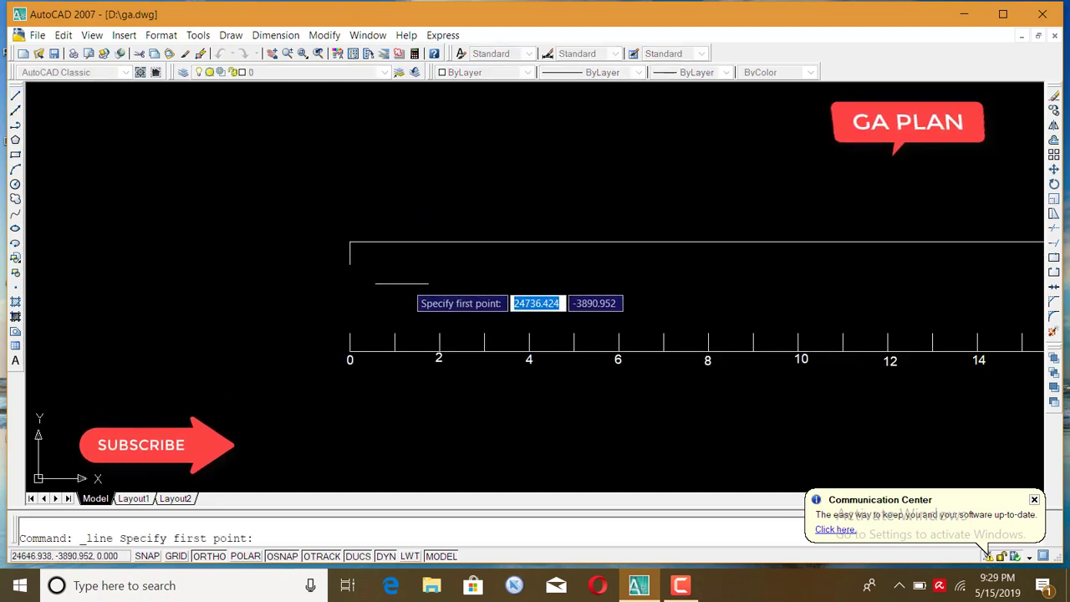
left_click(351, 242)
scroll(430, 340, "up", 2)
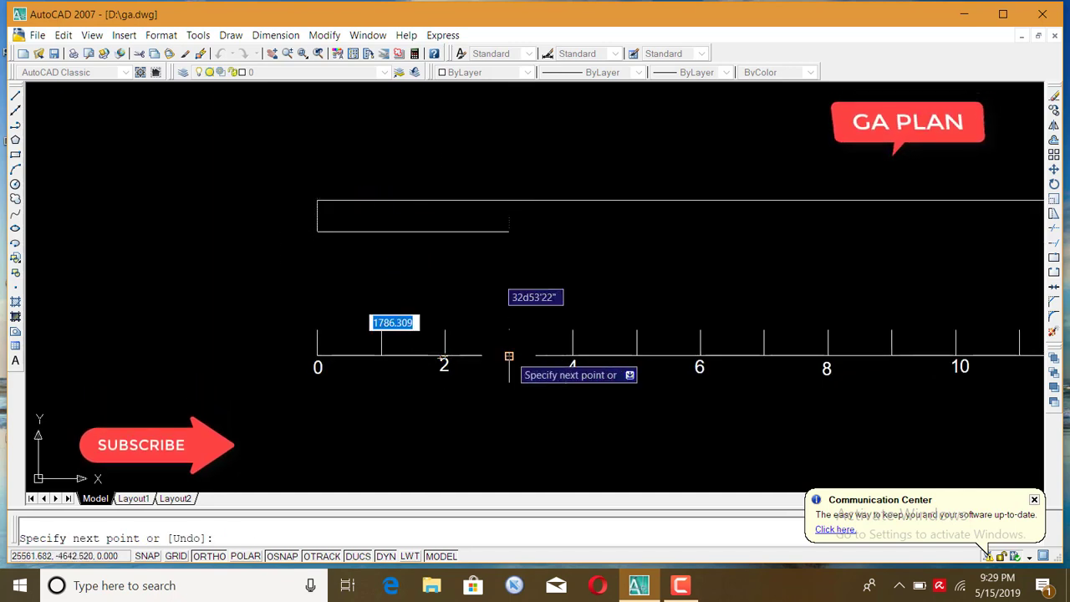
left_click(509, 356)
right_click(458, 234)
left_click(481, 241)
scroll(369, 267, "down", 5)
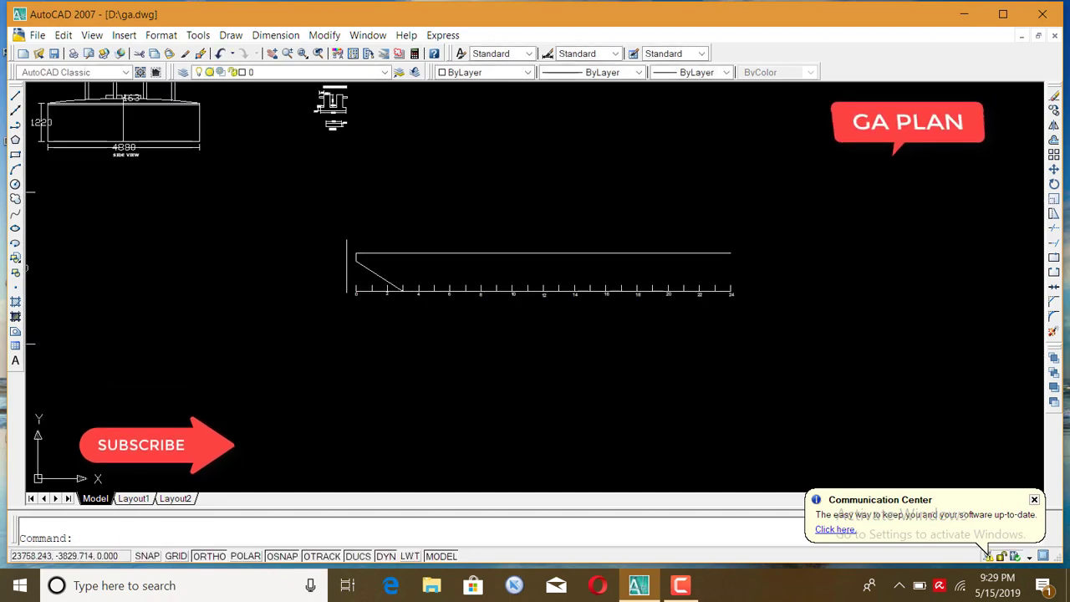
scroll(375, 326, "up", 3)
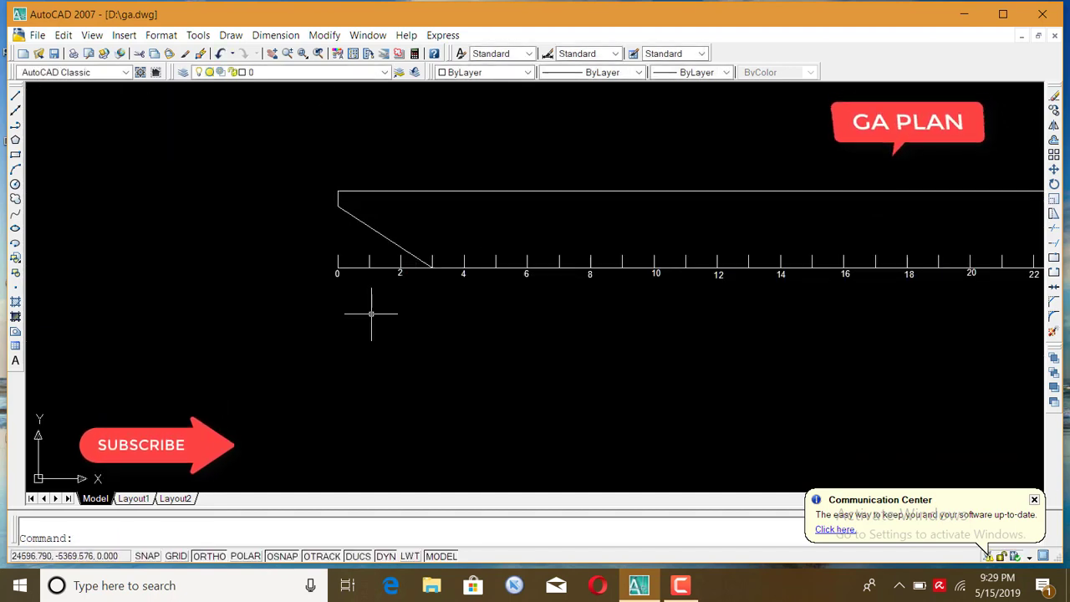
scroll(275, 293, "down", 2)
scroll(326, 251, "up", 2)
scroll(331, 236, "up", 1)
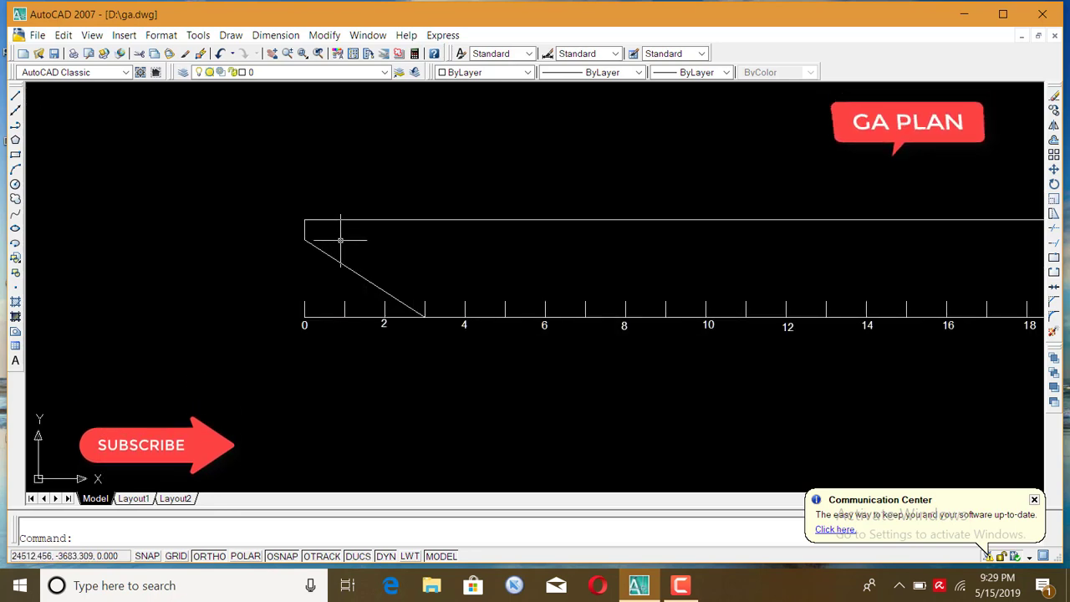
Mirror the aft raked-end lines about the deck midpoint to form the forward raked end near frame 21
type("e")
key("Return")
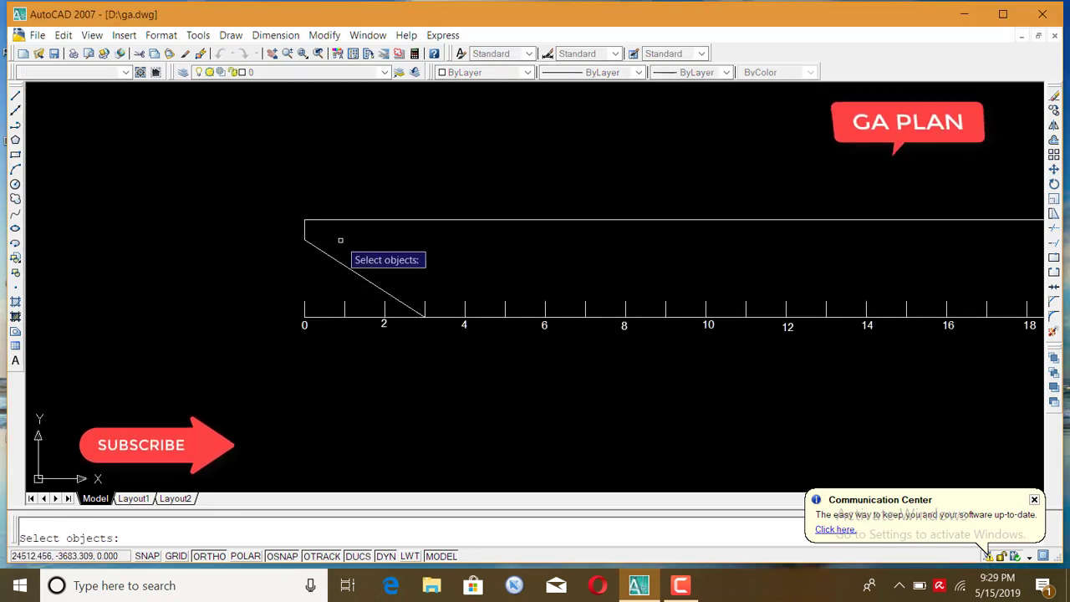
left_click(361, 252)
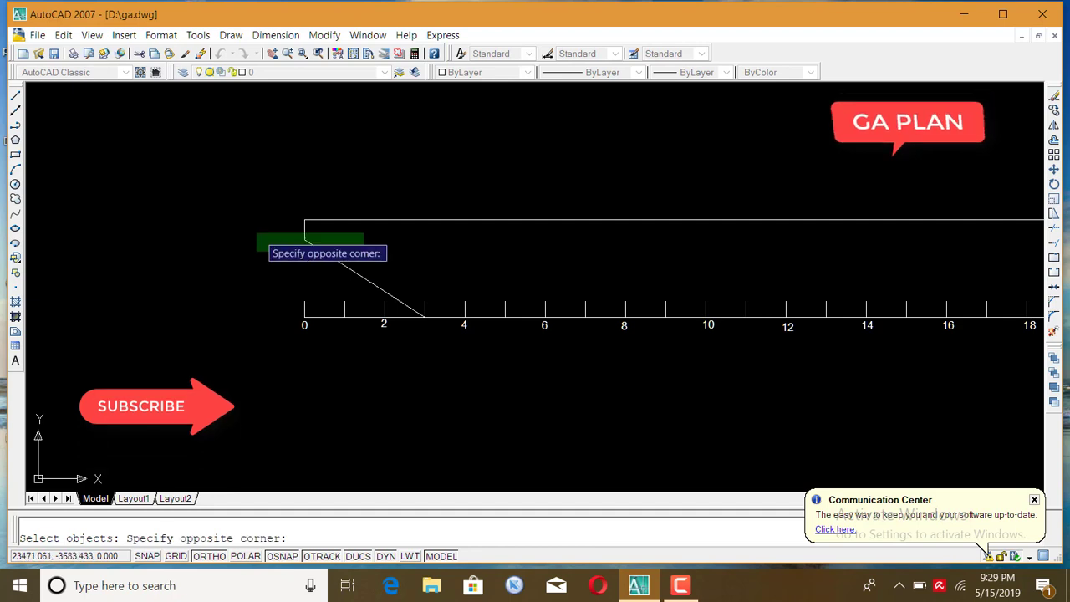
left_click(254, 226)
key("Return")
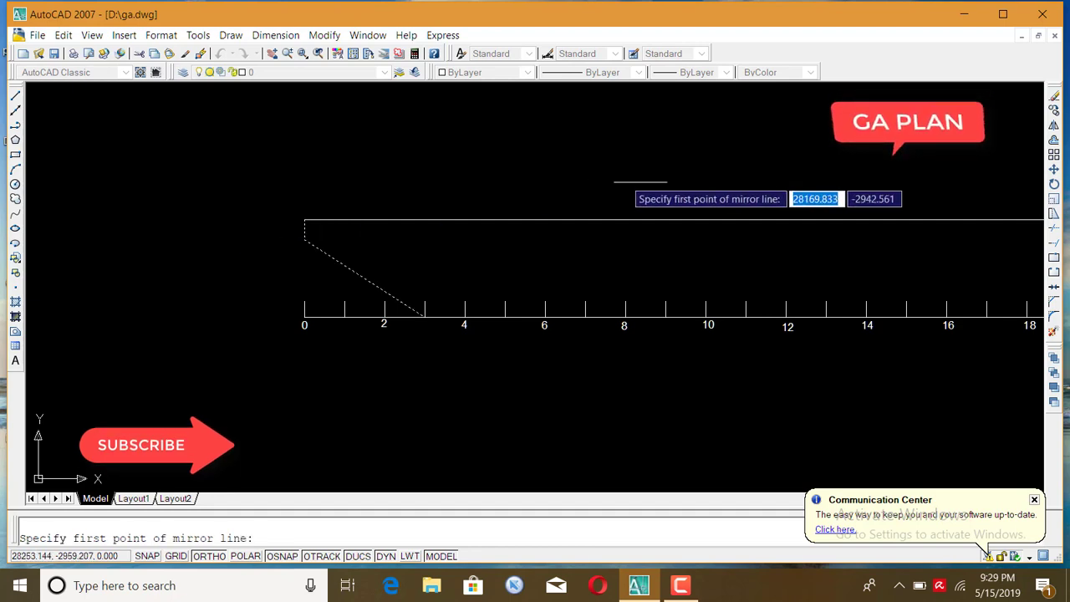
scroll(529, 208, "down", 3)
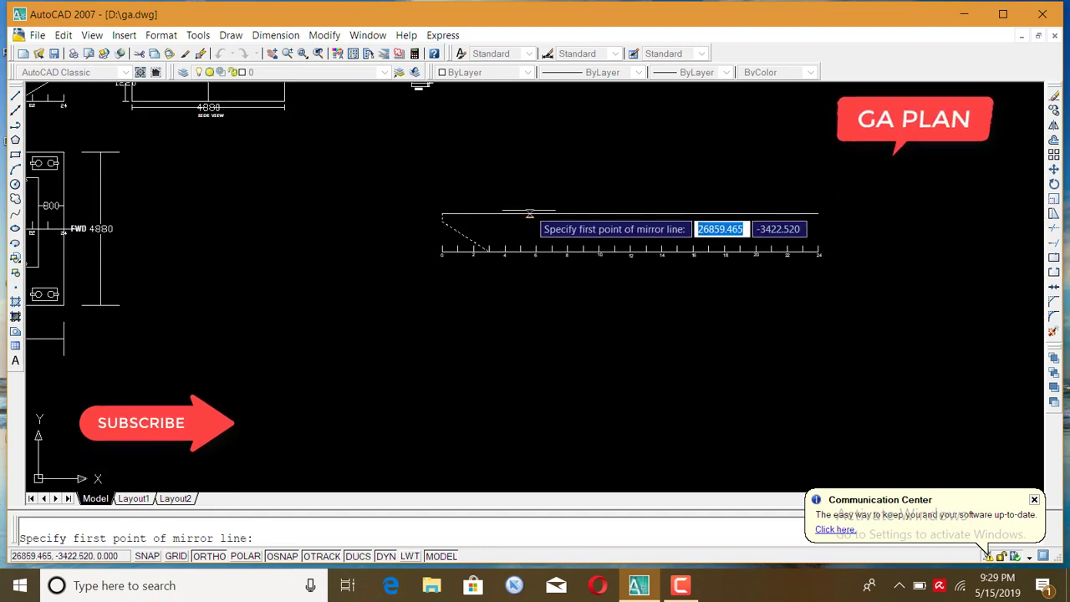
left_click(631, 214)
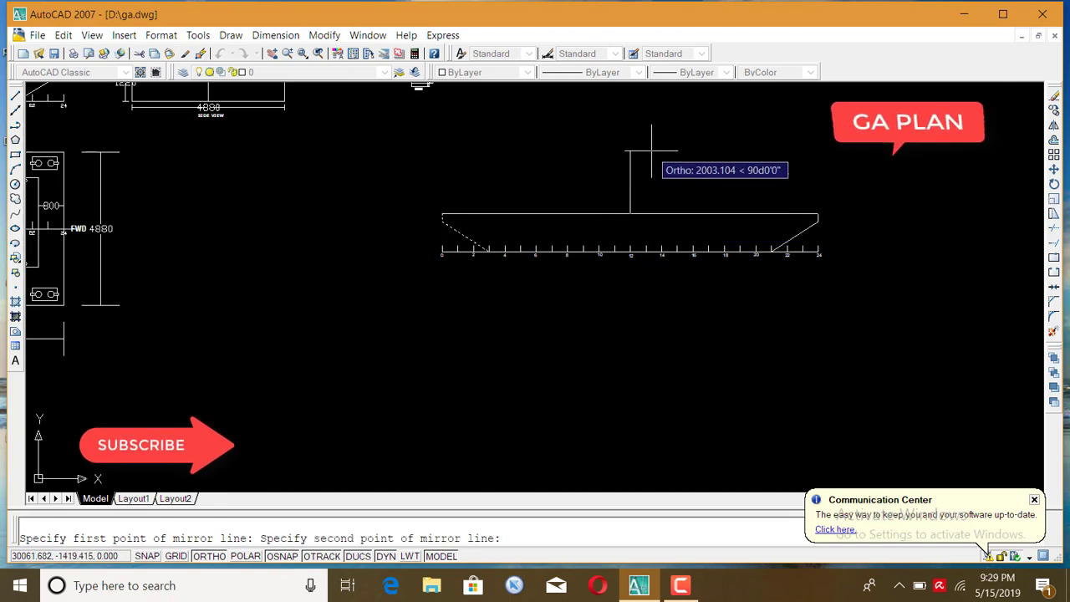
key("Return")
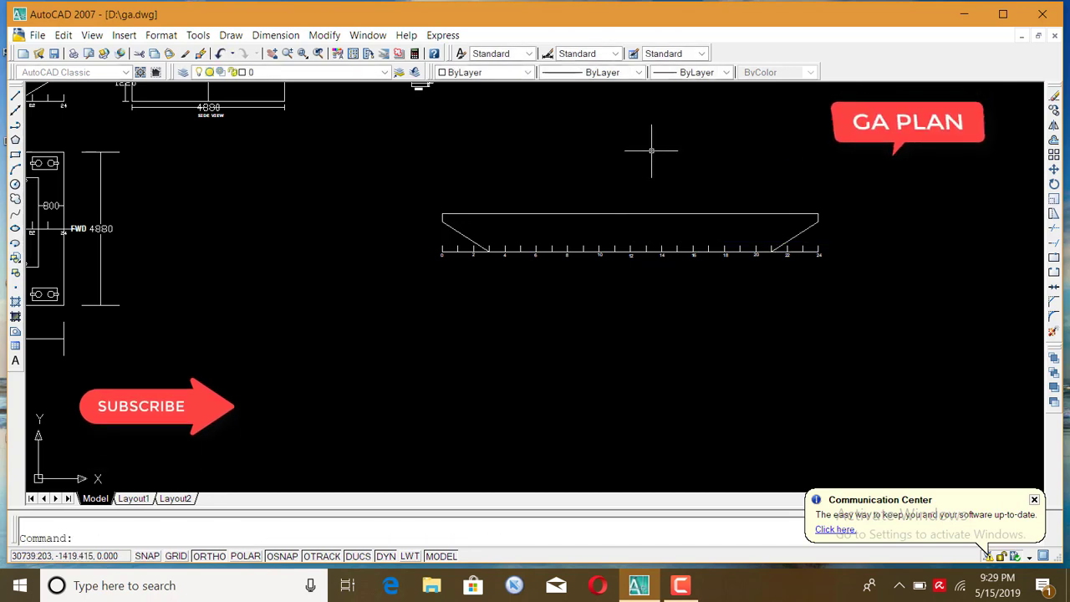
Zoom in until the barge profile with both raked ends fills the drawing area
scroll(570, 281, "down", 2)
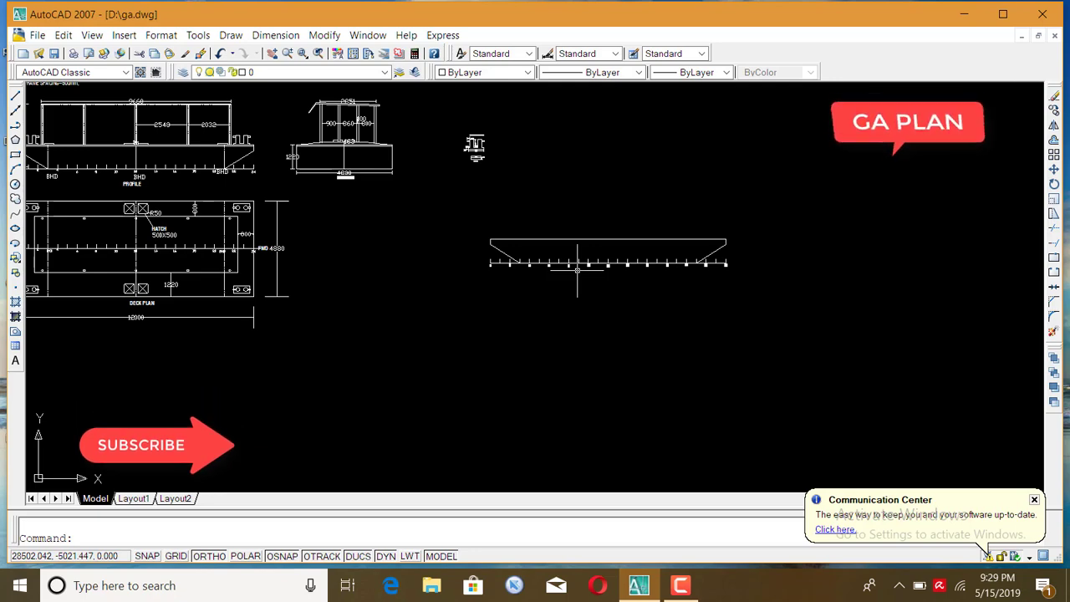
scroll(626, 205, "up", 2)
scroll(752, 343, "down", 2)
scroll(538, 310, "up", 3)
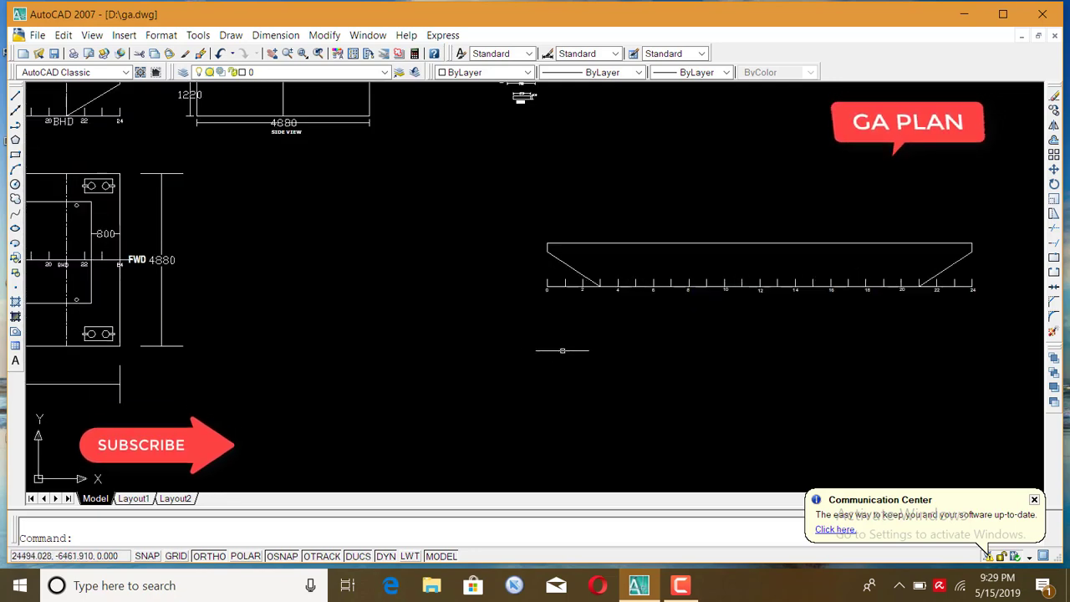
scroll(563, 350, "down", 2)
scroll(285, 213, "up", 1)
scroll(502, 209, "down", 2)
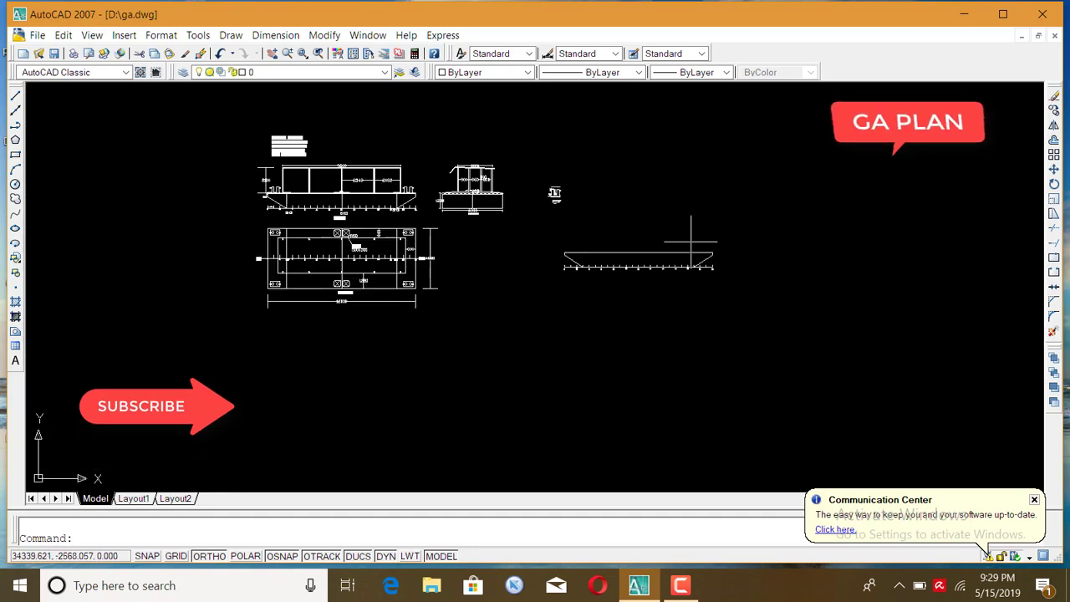
scroll(535, 222, "up", 1)
scroll(552, 226, "up", 1)
scroll(552, 227, "up", 2)
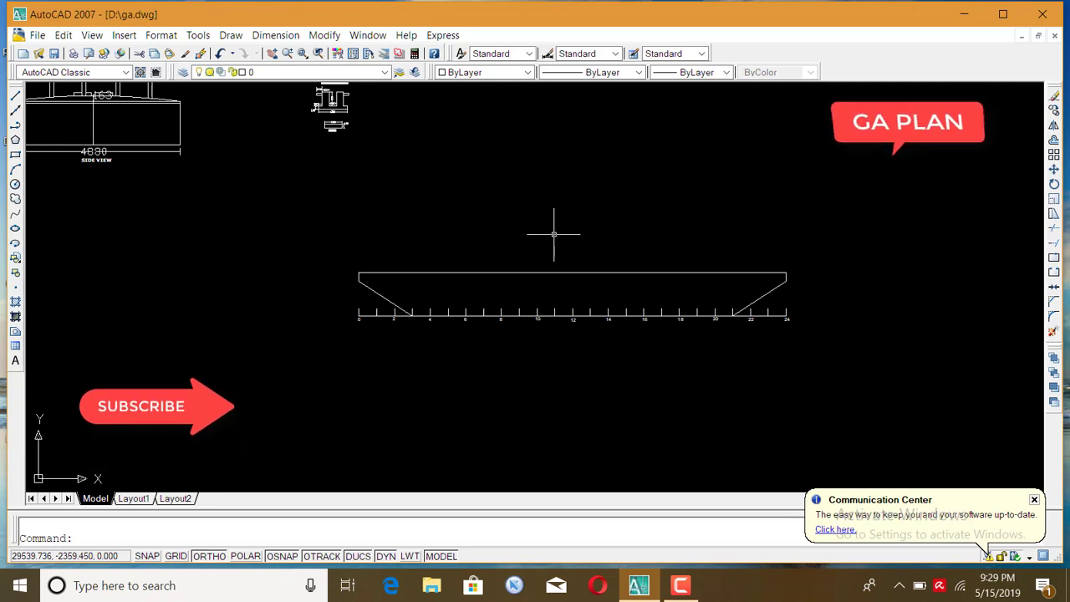
scroll(504, 268, "up", 1)
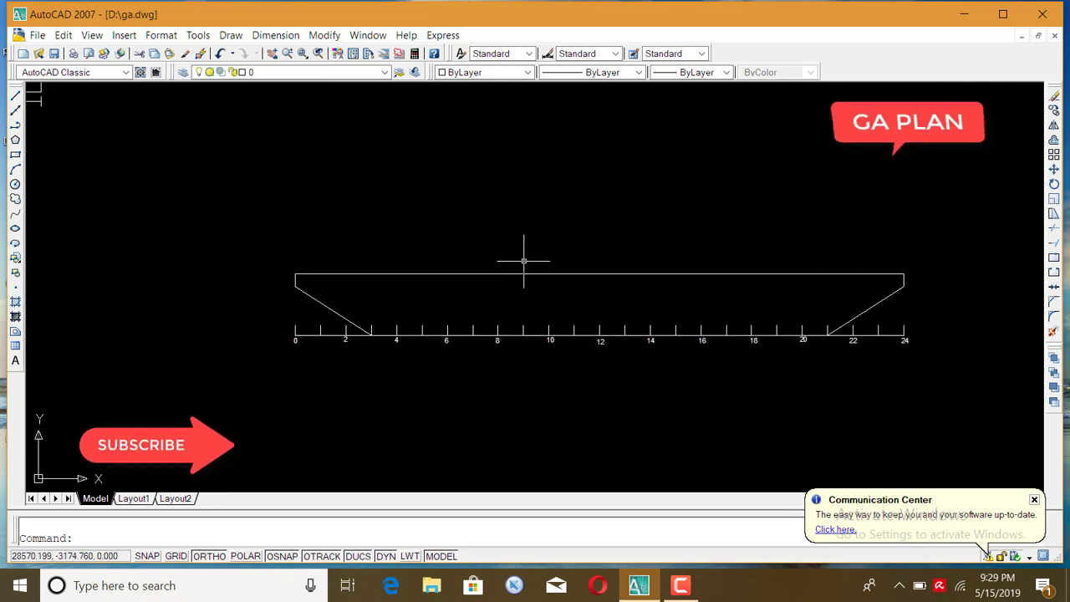
Offset the top deck line 50 downward to double the deck edge
type("o")
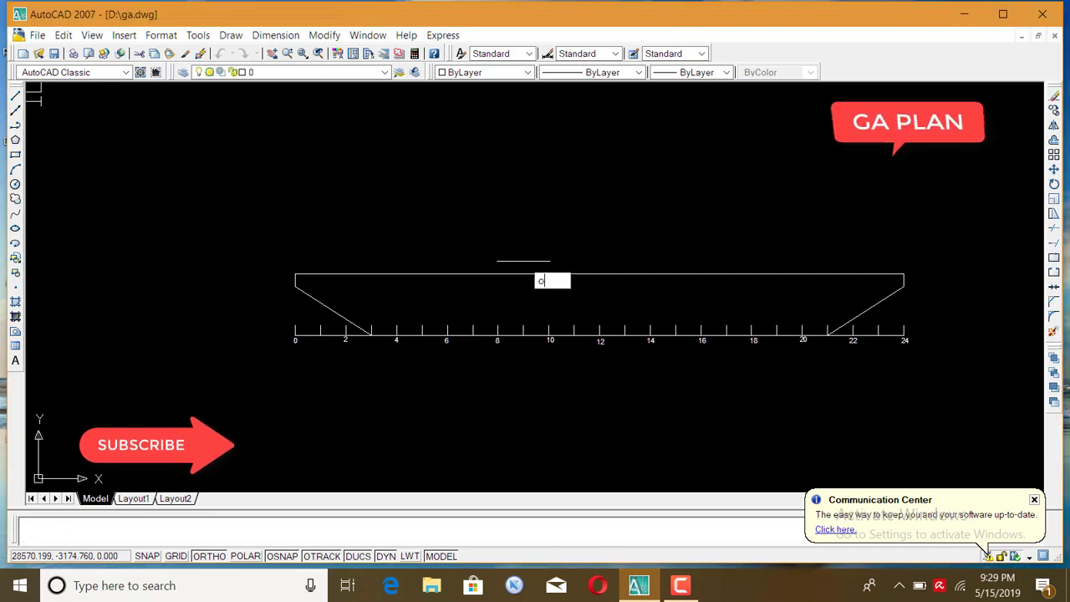
key("Return")
type("50")
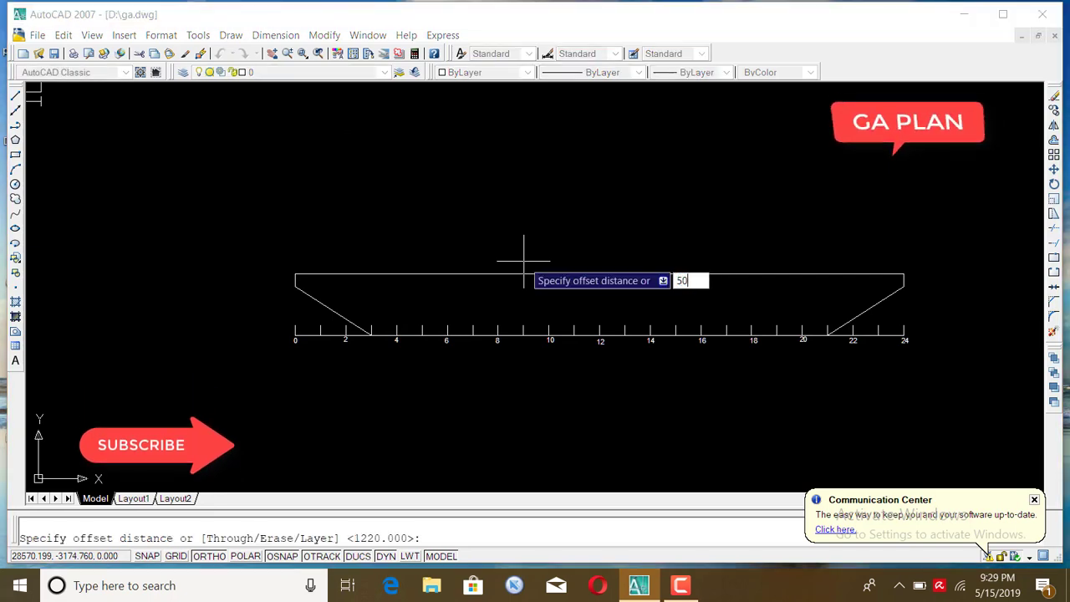
key("Return")
left_click(508, 274)
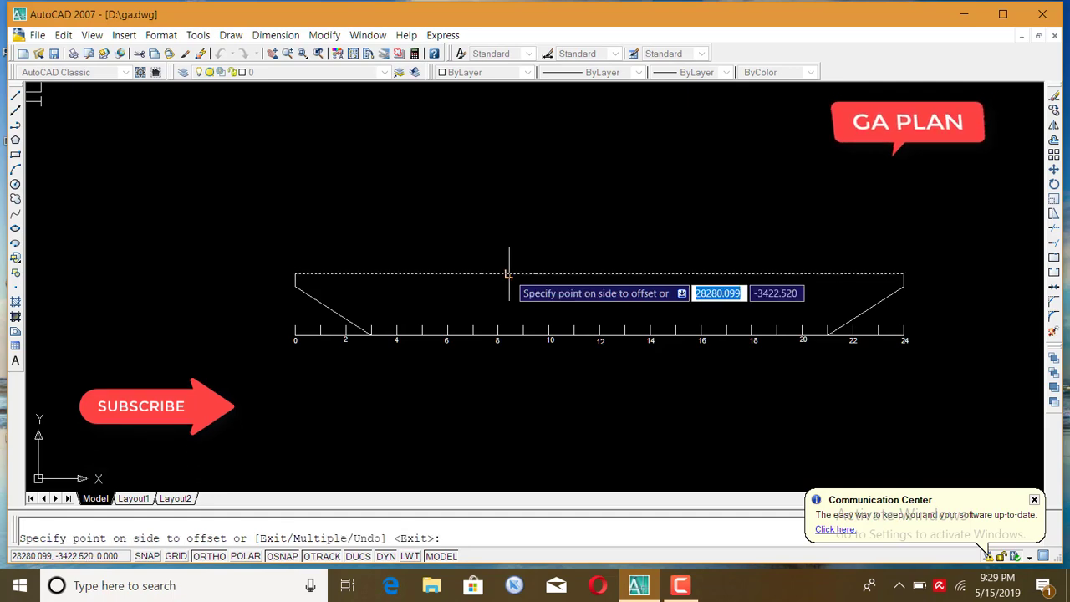
left_click(516, 292)
key("Return")
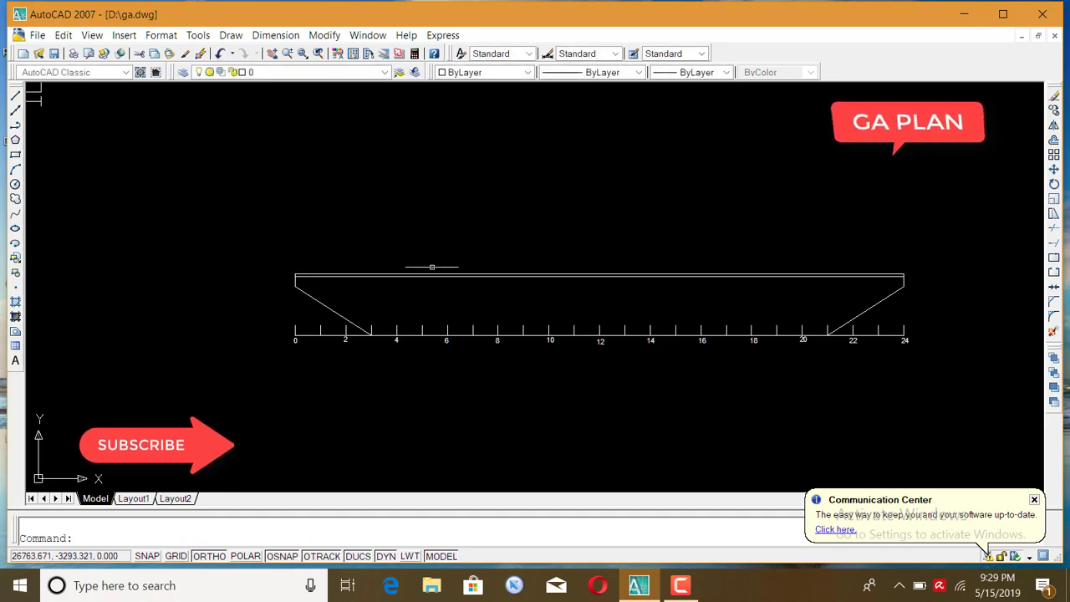
scroll(418, 263, "down", 1)
scroll(434, 265, "up", 3)
scroll(492, 277, "down", 2)
scroll(492, 276, "down", 2)
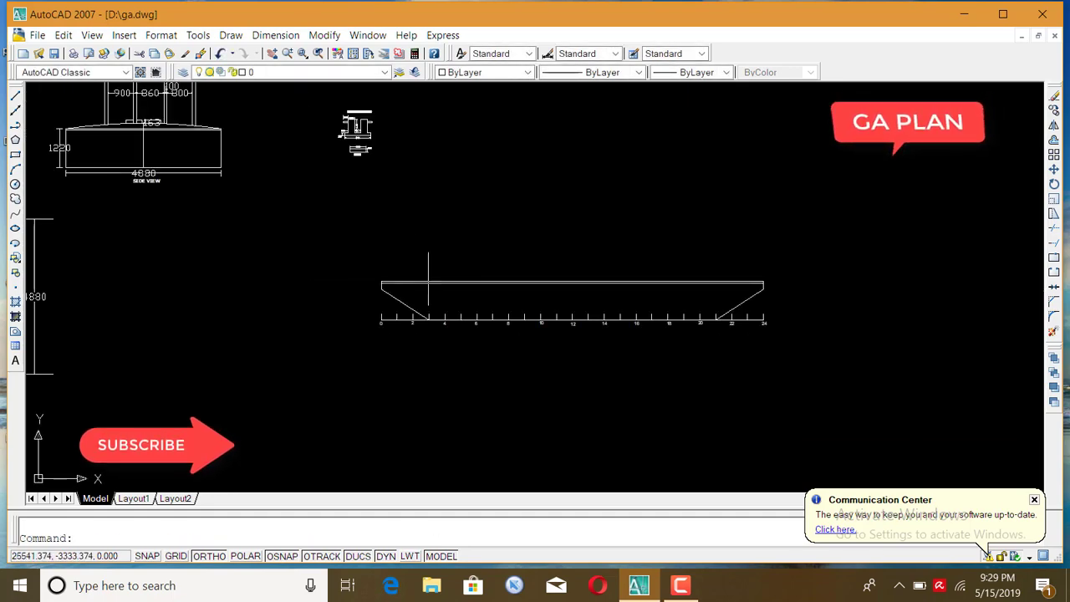
scroll(463, 283, "down", 4)
scroll(126, 222, "up", 1)
scroll(195, 197, "up", 3)
scroll(197, 191, "up", 1)
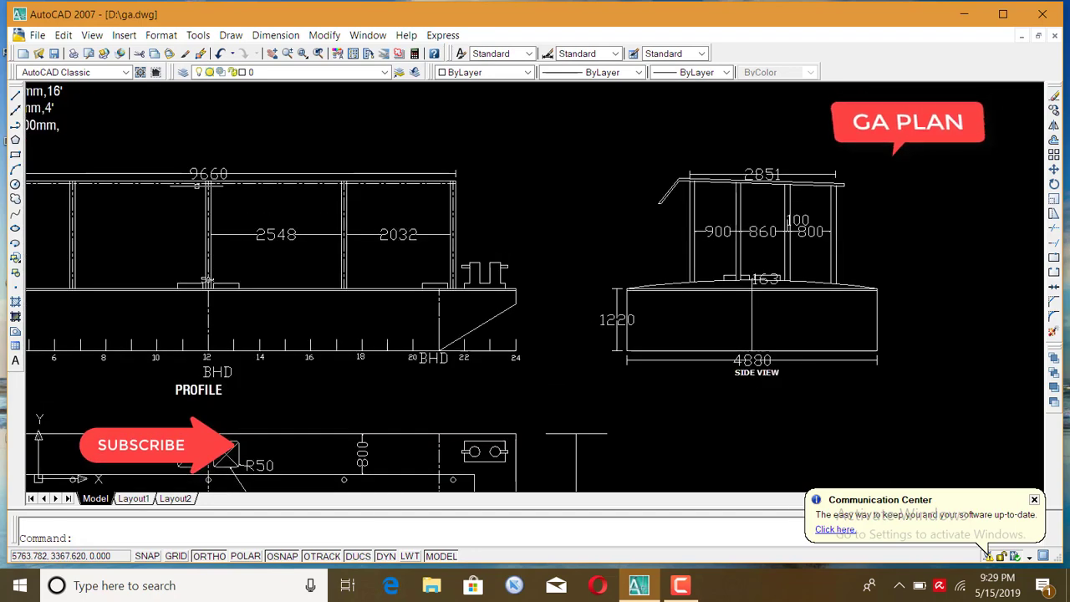
scroll(207, 282, "down", 1)
scroll(335, 301, "down", 2)
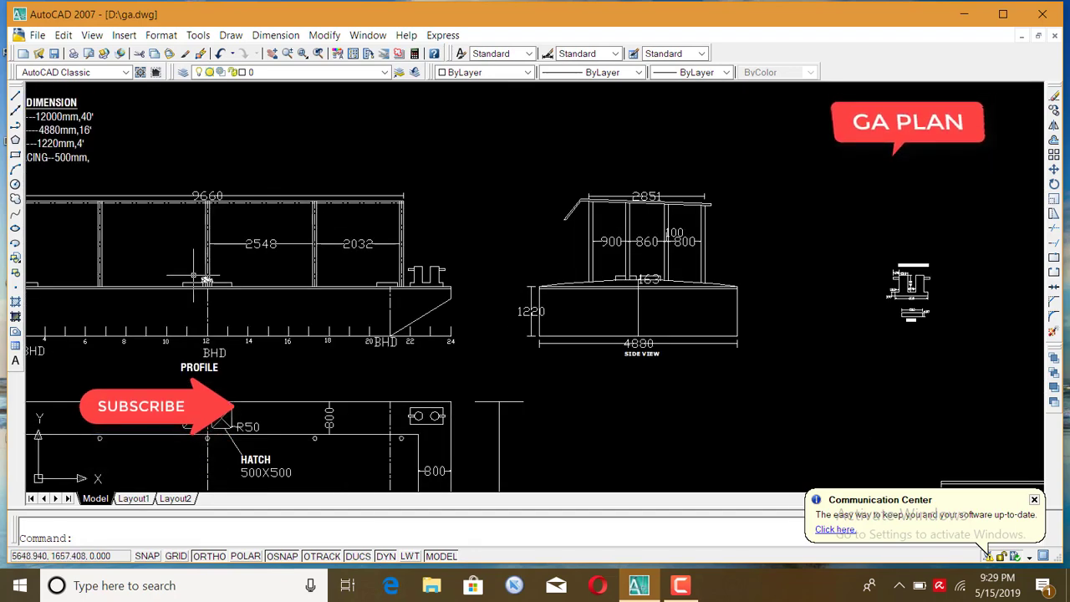
scroll(520, 332, "down", 1)
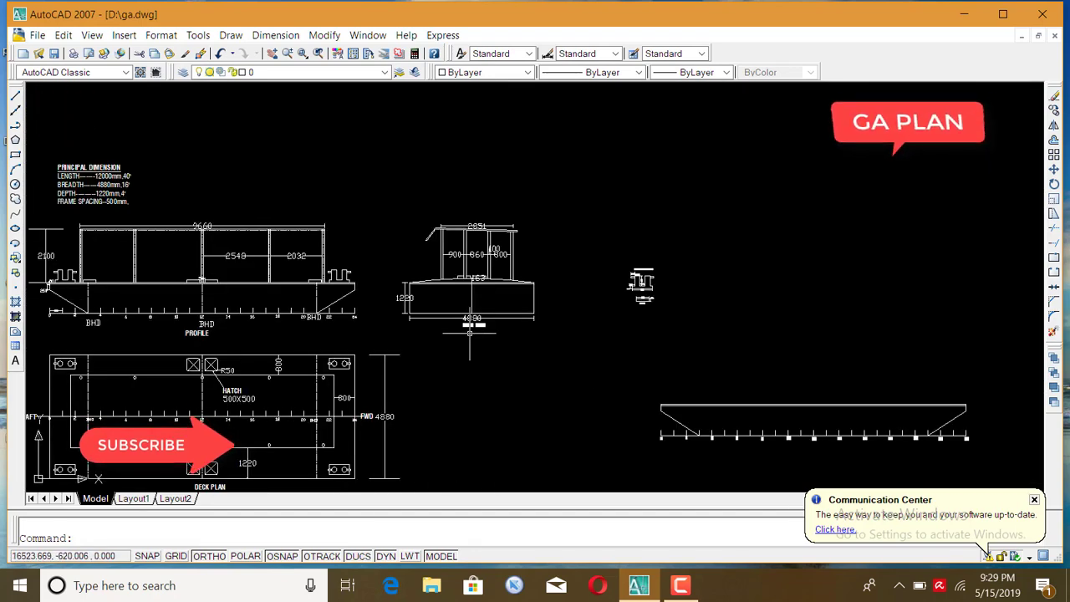
scroll(765, 359, "up", 2)
scroll(552, 334, "down", 2)
scroll(611, 318, "up", 1)
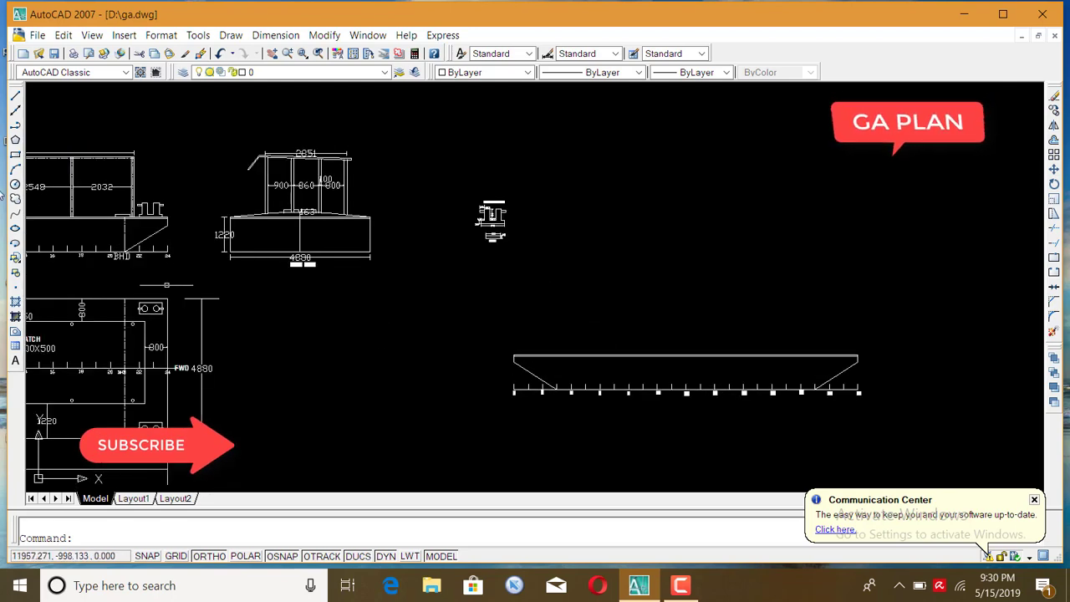
Draw a 2100-long vertical line rising from the deck above frame 12
left_click(15, 96)
scroll(635, 318, "up", 2)
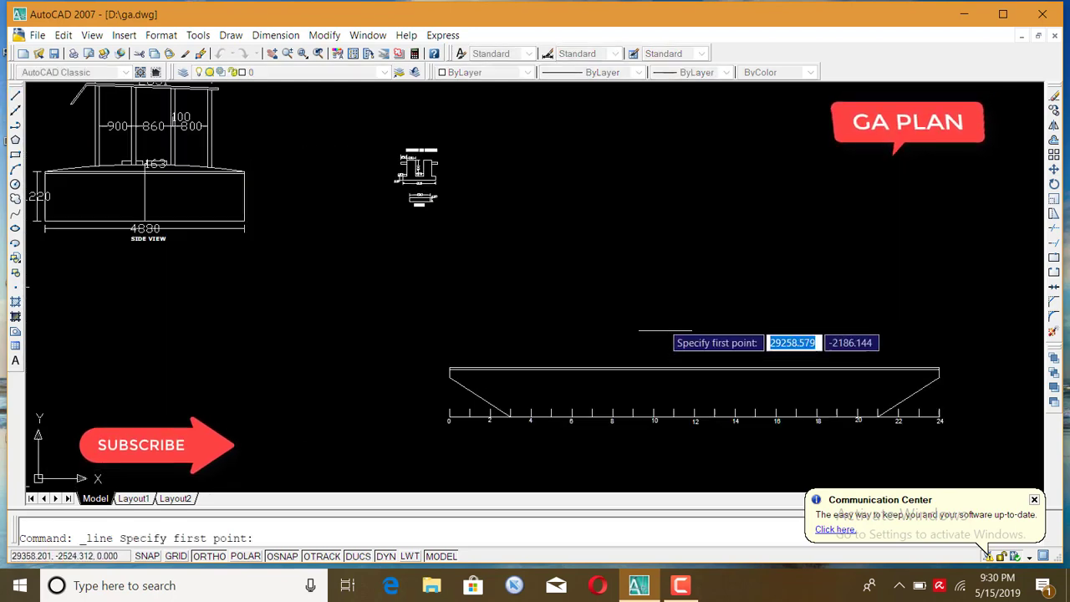
scroll(685, 368, "up", 2)
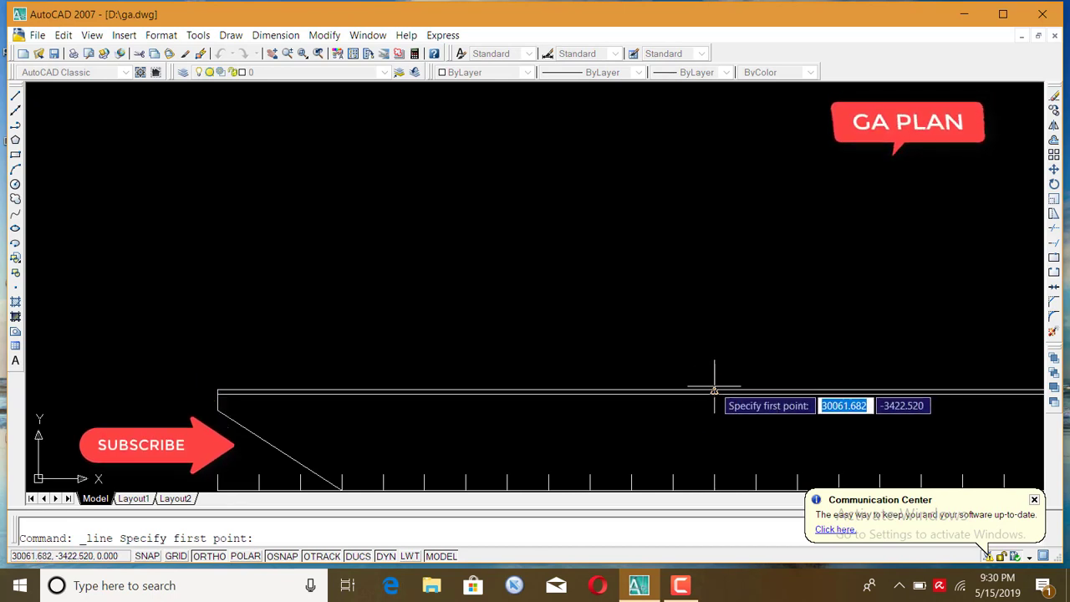
scroll(714, 390, "up", 3)
scroll(717, 393, "up", 2)
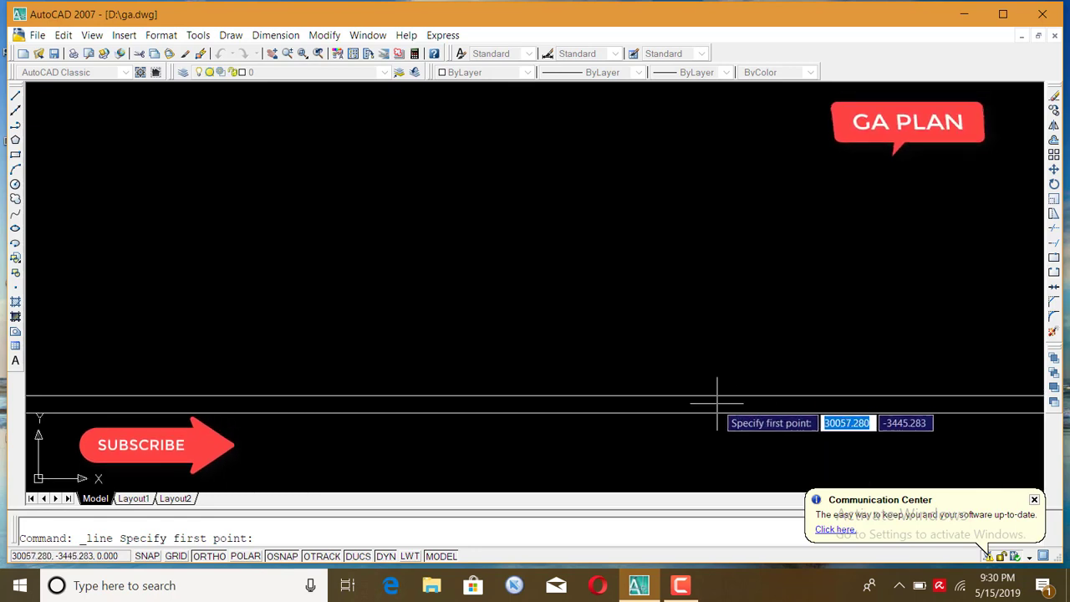
left_click(718, 396)
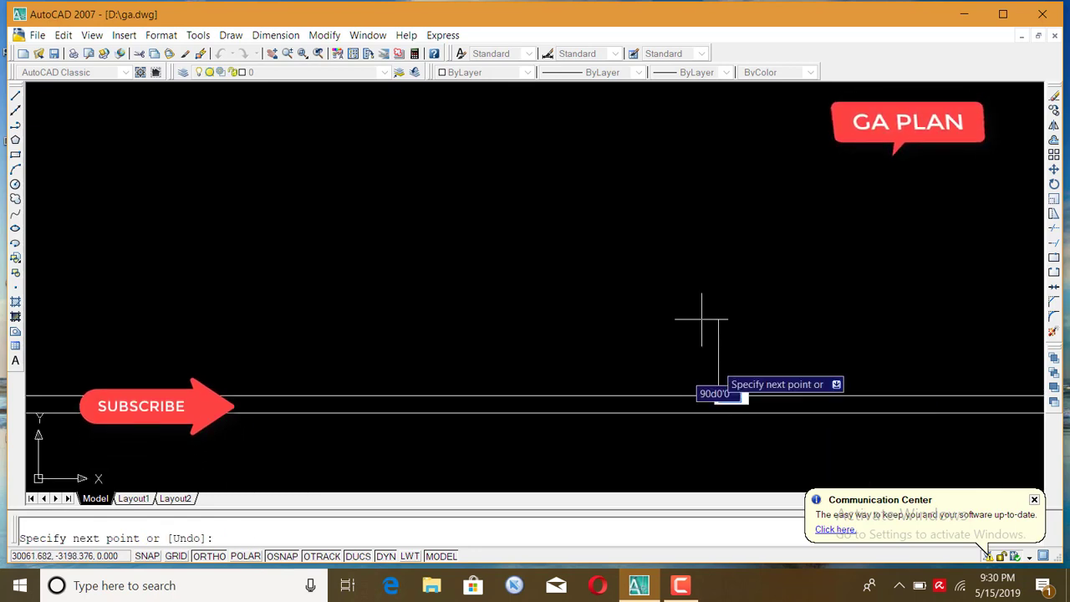
scroll(669, 276, "down", 2)
scroll(661, 285, "down", 2)
scroll(656, 293, "down", 2)
scroll(677, 238, "up", 2)
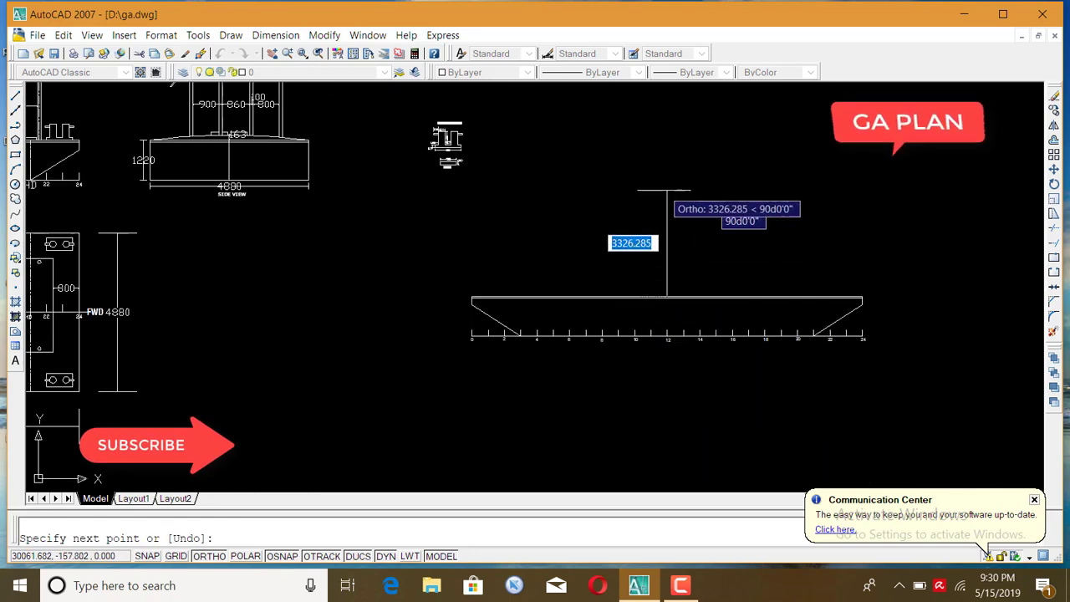
scroll(676, 226, "down", 4)
scroll(675, 212, "up", 1)
scroll(676, 211, "up", 1)
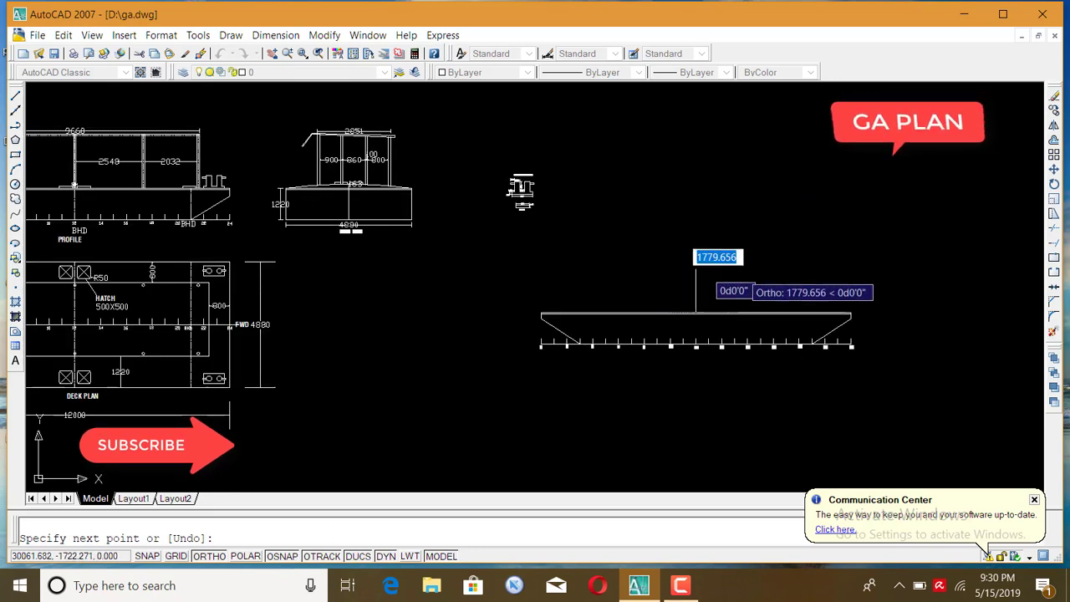
scroll(693, 290, "down", 5)
scroll(667, 306, "up", 3)
scroll(666, 303, "up", 3)
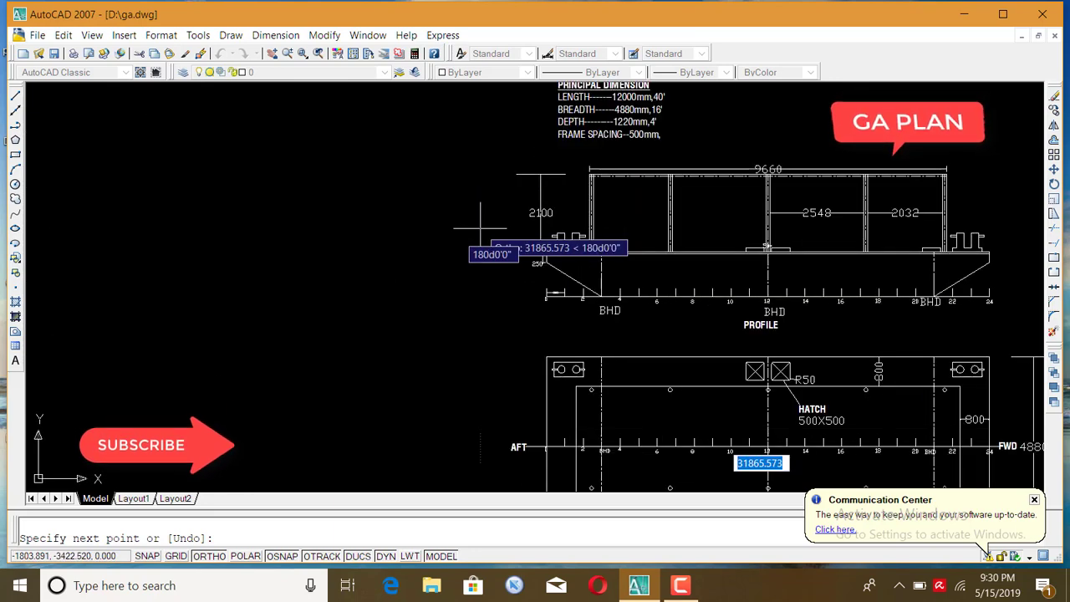
scroll(401, 259, "up", 2)
scroll(376, 261, "down", 3)
scroll(644, 234, "down", 3)
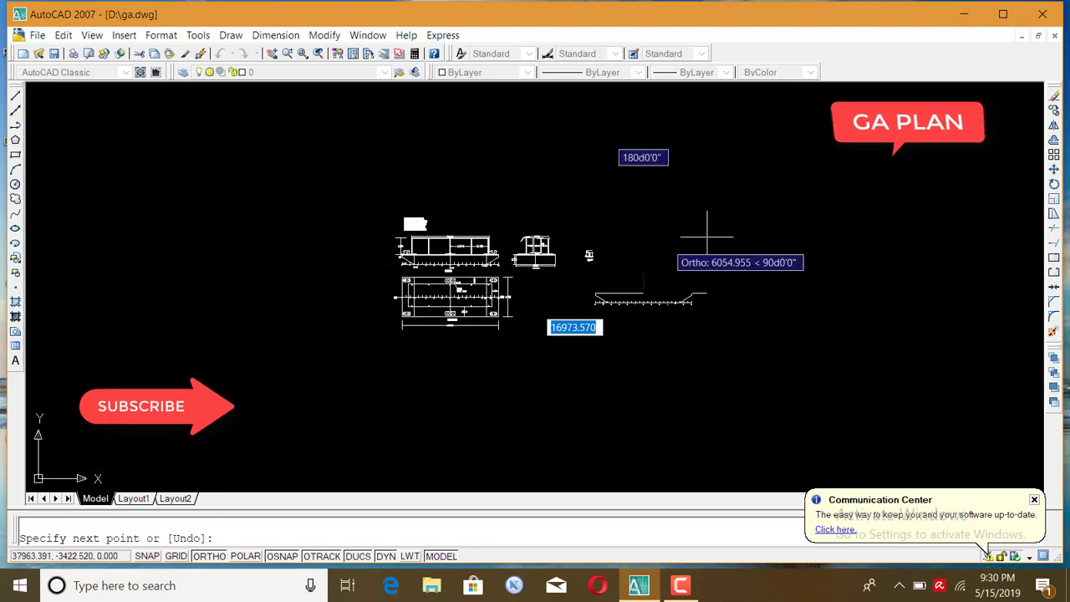
scroll(633, 218, "up", 1)
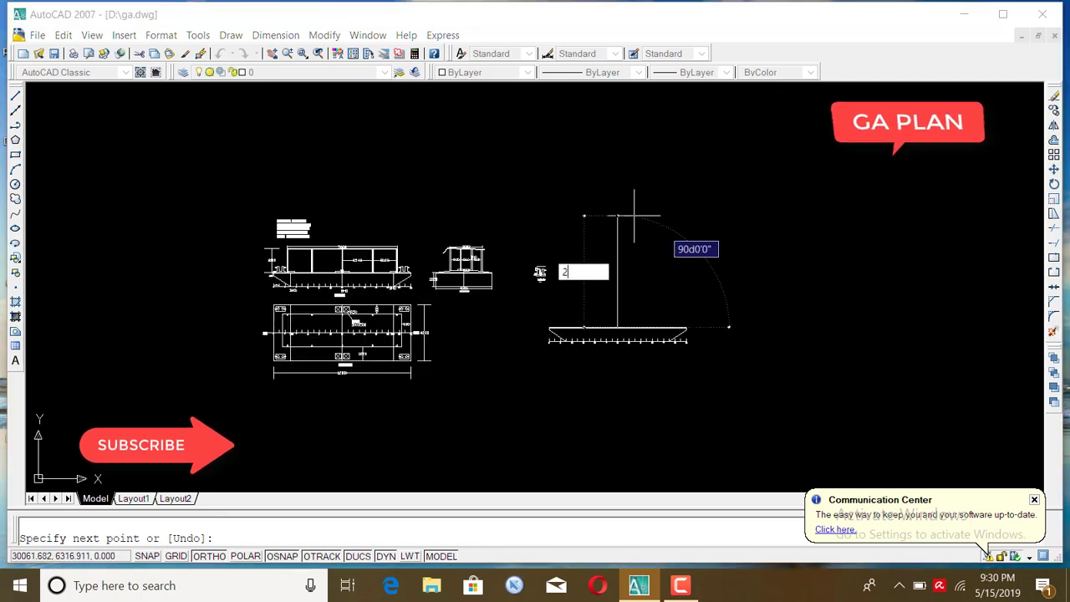
type("2100")
key("Return")
key("Return")
scroll(597, 304, "up", 4)
scroll(568, 277, "down", 3)
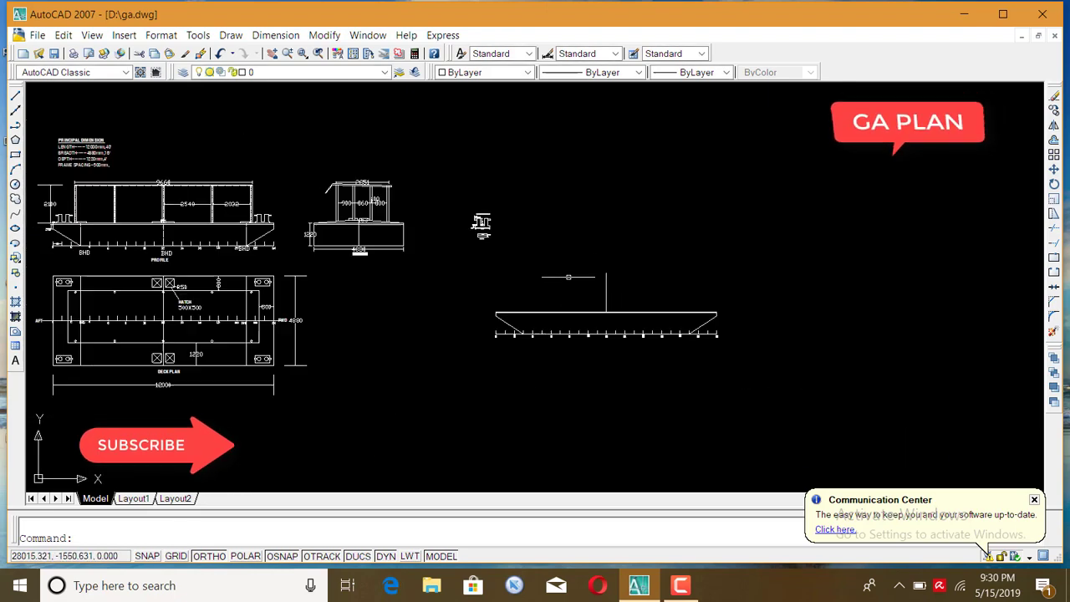
scroll(602, 292, "up", 3)
Offset the frame-12 stanchion twice at 60 spacing to make parallel copies beside it
scroll(655, 262, "up", 1)
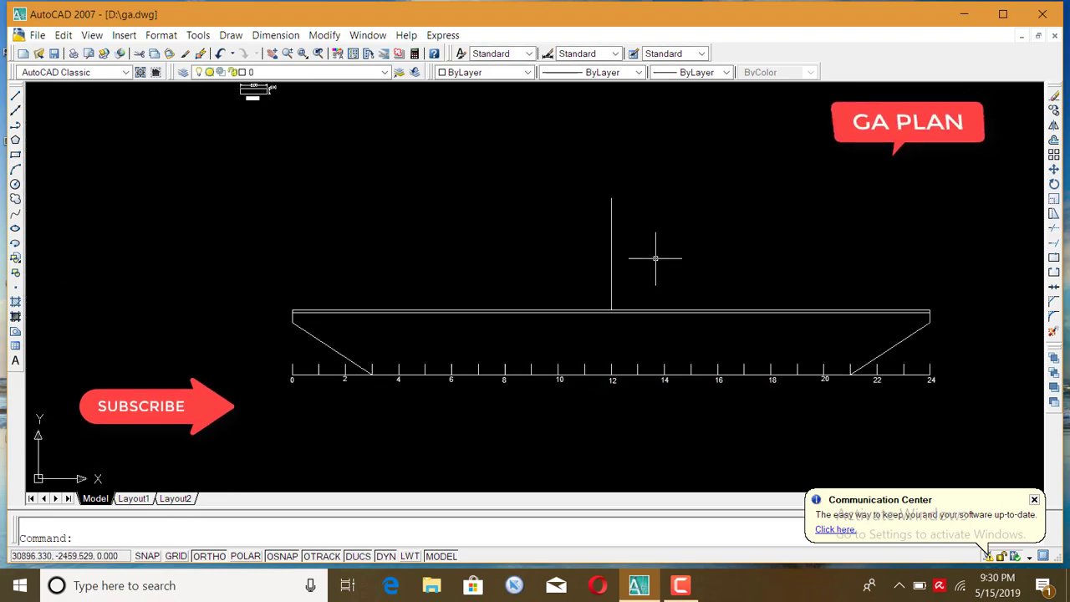
type("o")
key("Return")
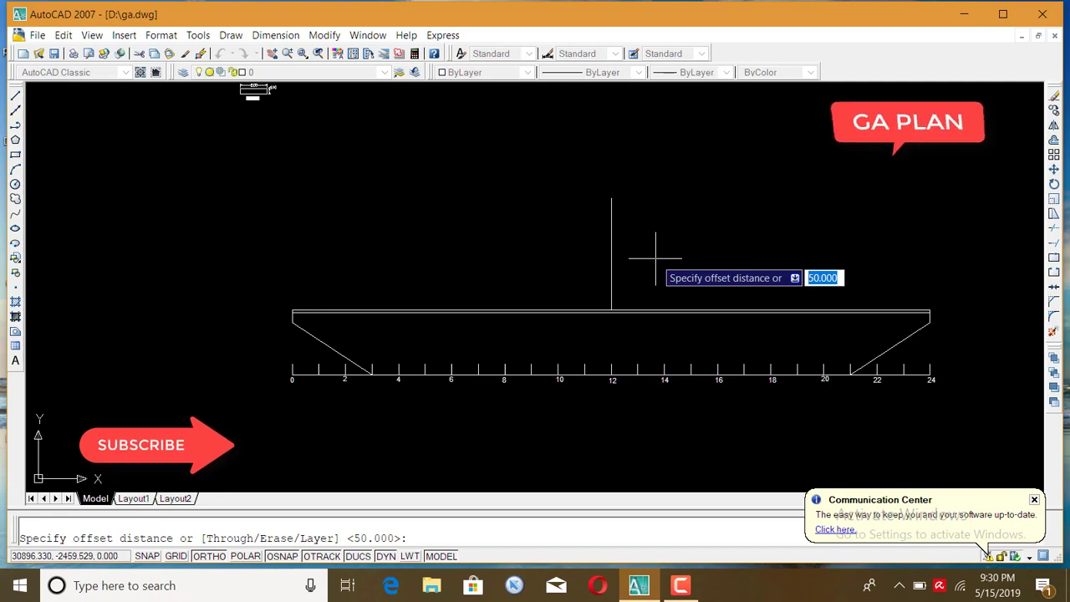
type("60")
key("Return")
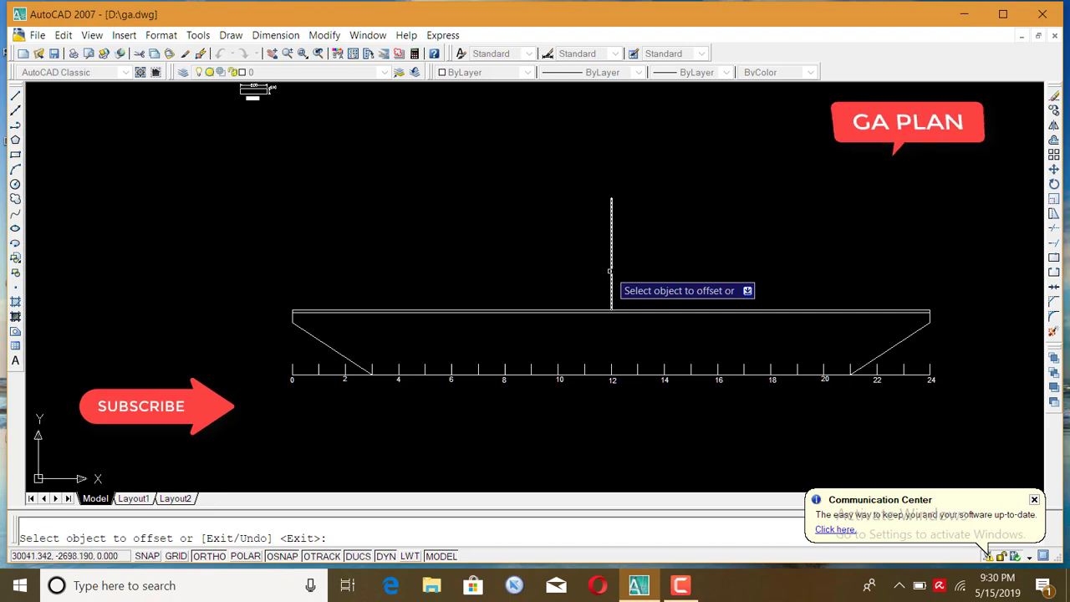
left_click(610, 271)
left_click(672, 277)
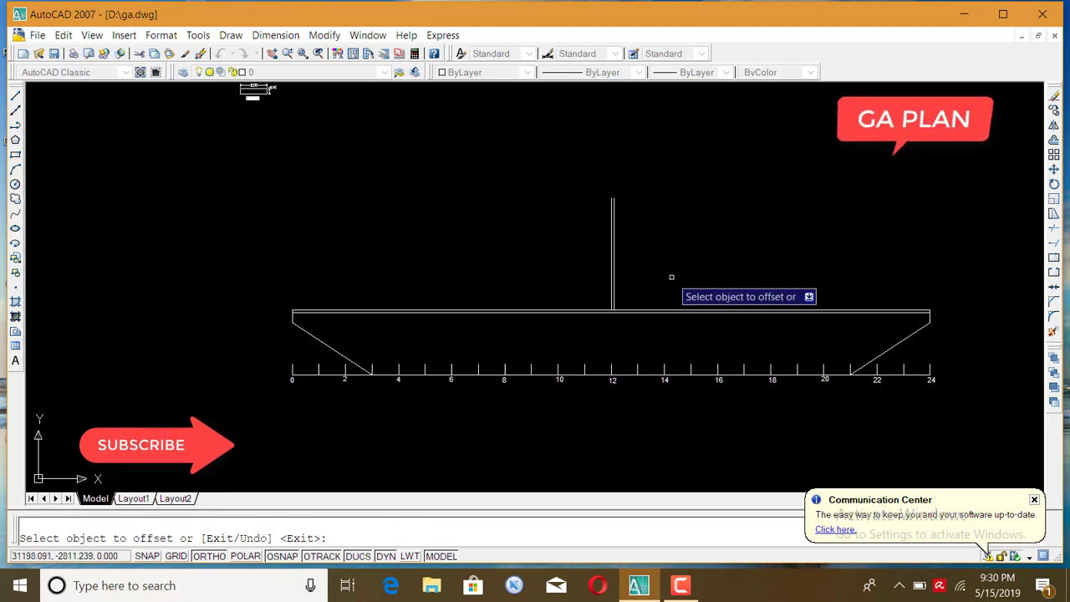
scroll(598, 272, "up", 2)
left_click(617, 270)
left_click(600, 269)
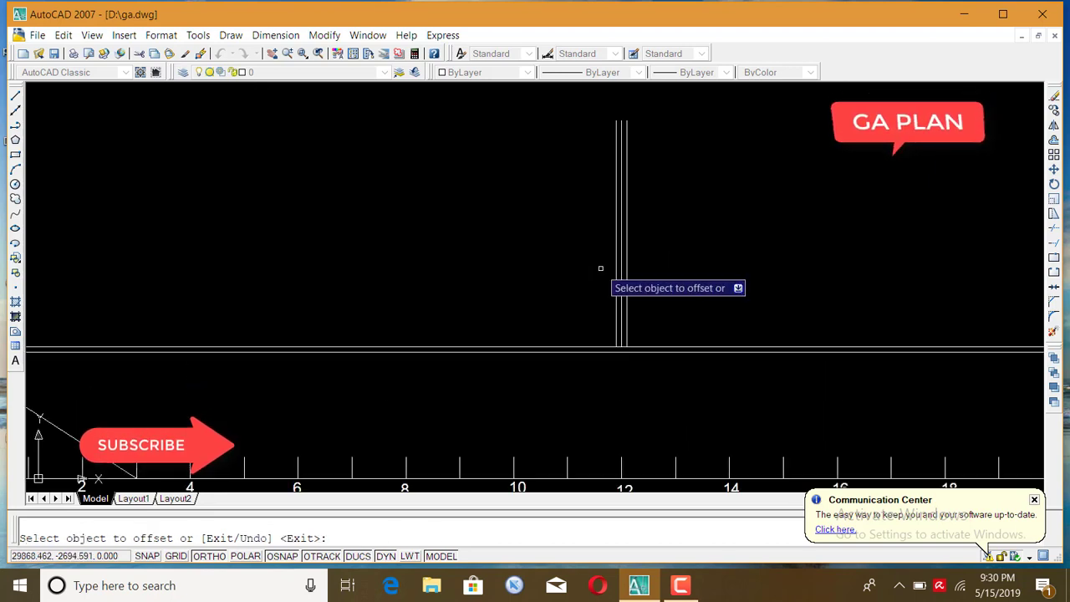
scroll(670, 296, "down", 2)
scroll(649, 318, "up", 2)
scroll(674, 317, "down", 3)
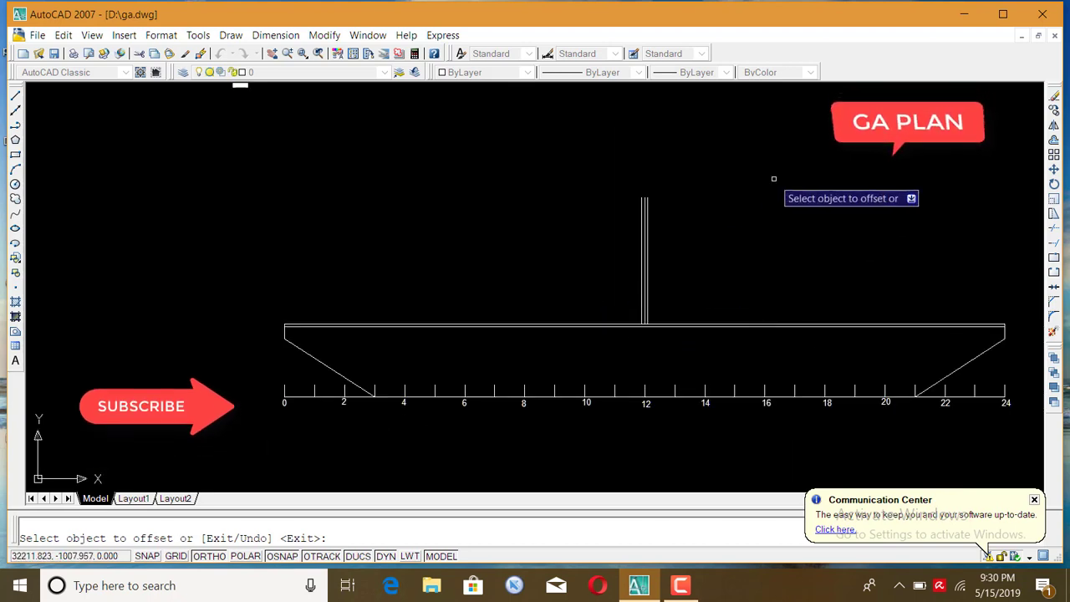
scroll(776, 206, "down", 4)
scroll(385, 264, "down", 1)
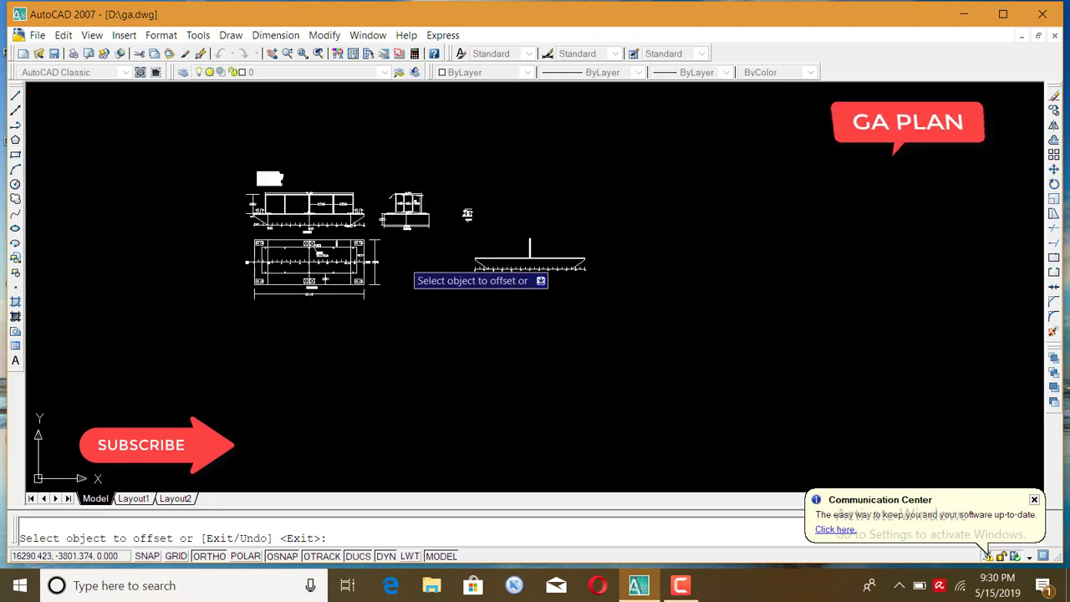
scroll(268, 180, "up", 2)
Offset the centre stanchion line 2548 to the left and to the right
scroll(351, 247, "up", 3)
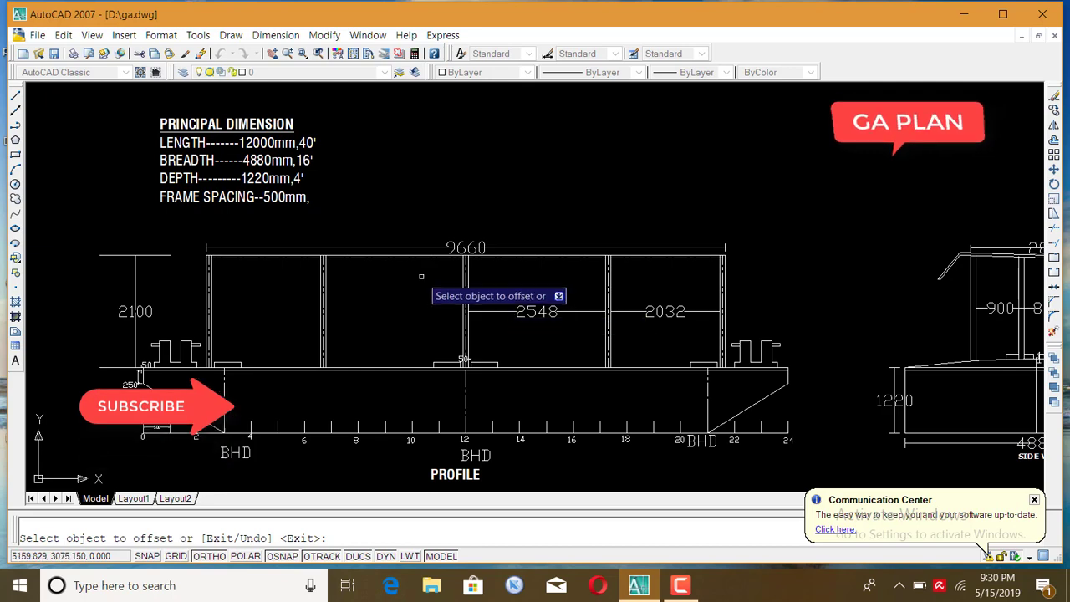
scroll(422, 285, "down", 2)
scroll(435, 291, "down", 2)
scroll(815, 365, "up", 2)
scroll(693, 360, "up", 3)
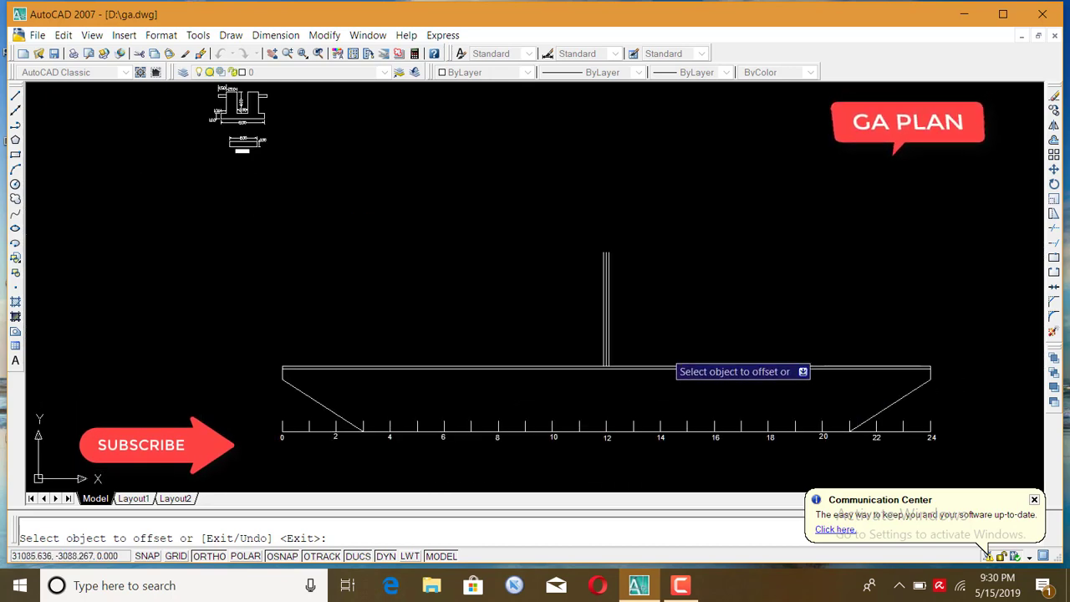
scroll(635, 313, "up", 2)
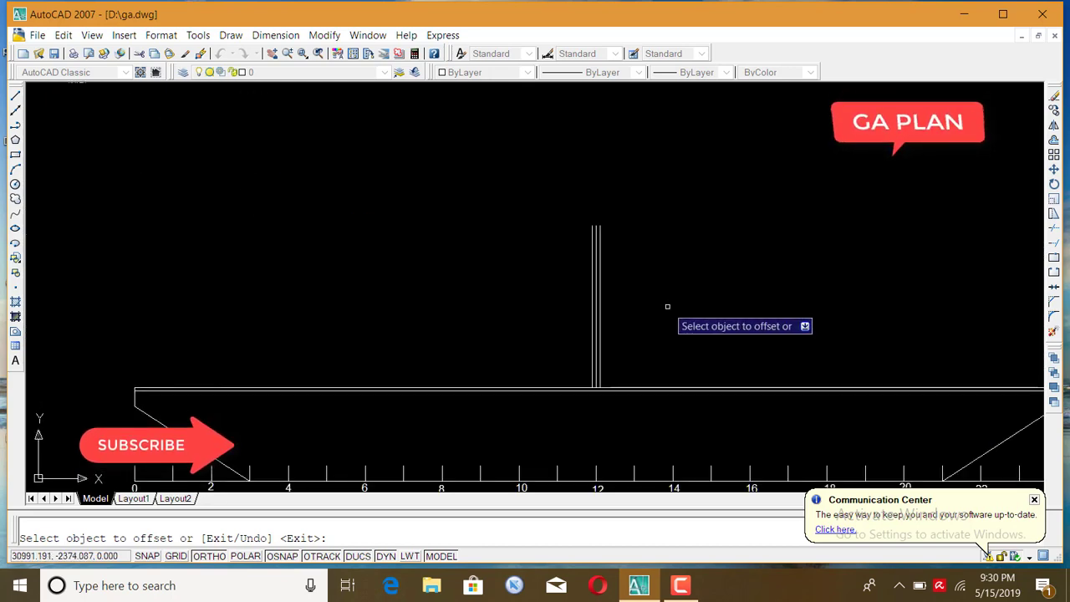
key("Return")
key("Return")
type("2")
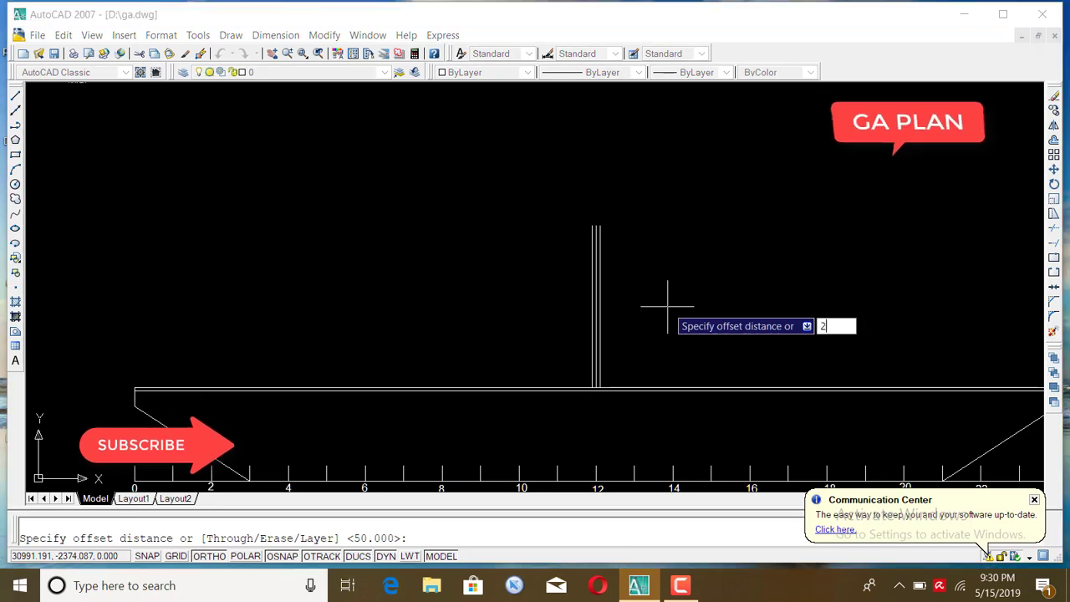
type("0")
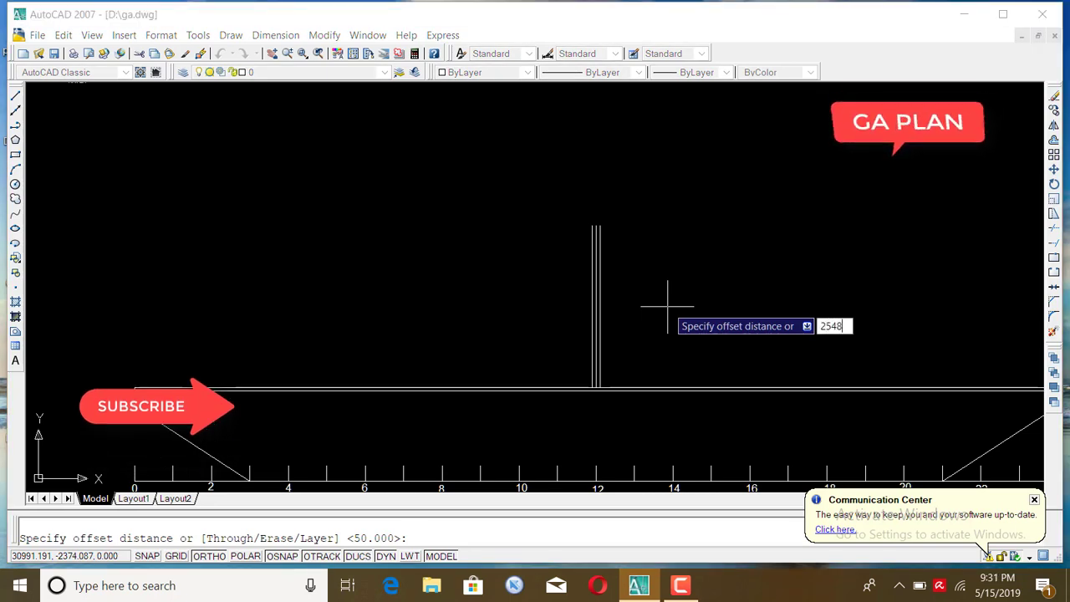
key("Return")
scroll(570, 329, "up", 2)
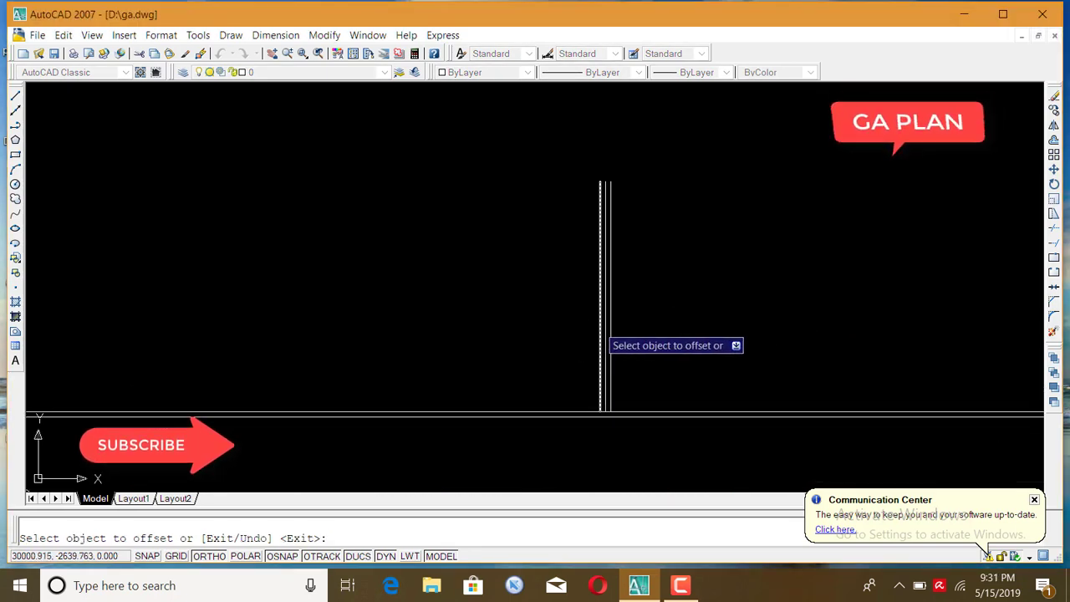
left_click(600, 330)
left_click(595, 324)
scroll(595, 322, "down", 2)
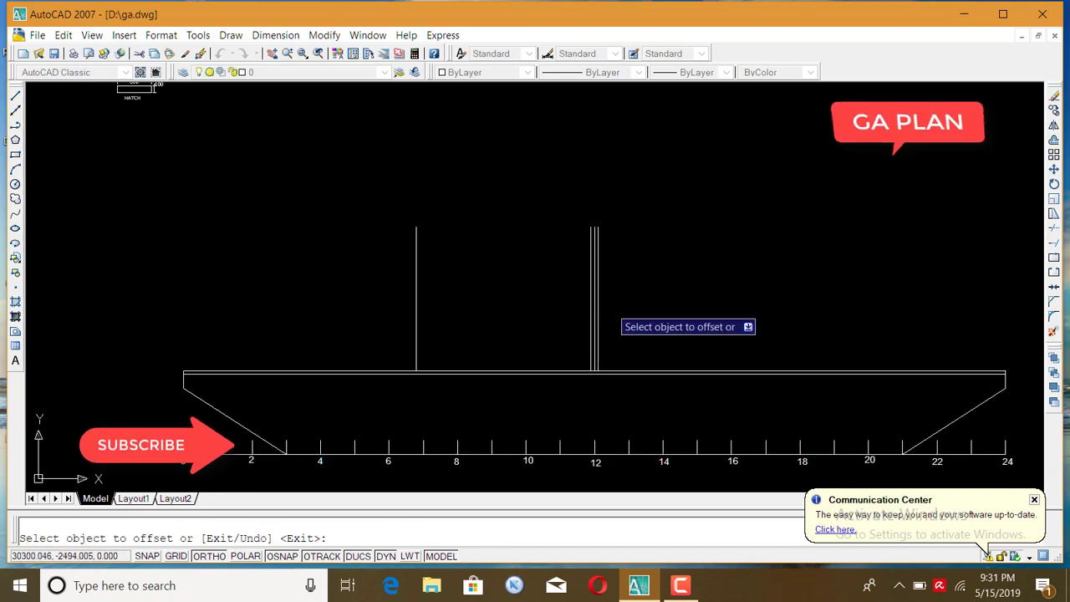
scroll(603, 308, "up", 2)
left_click(575, 322)
left_click(689, 328)
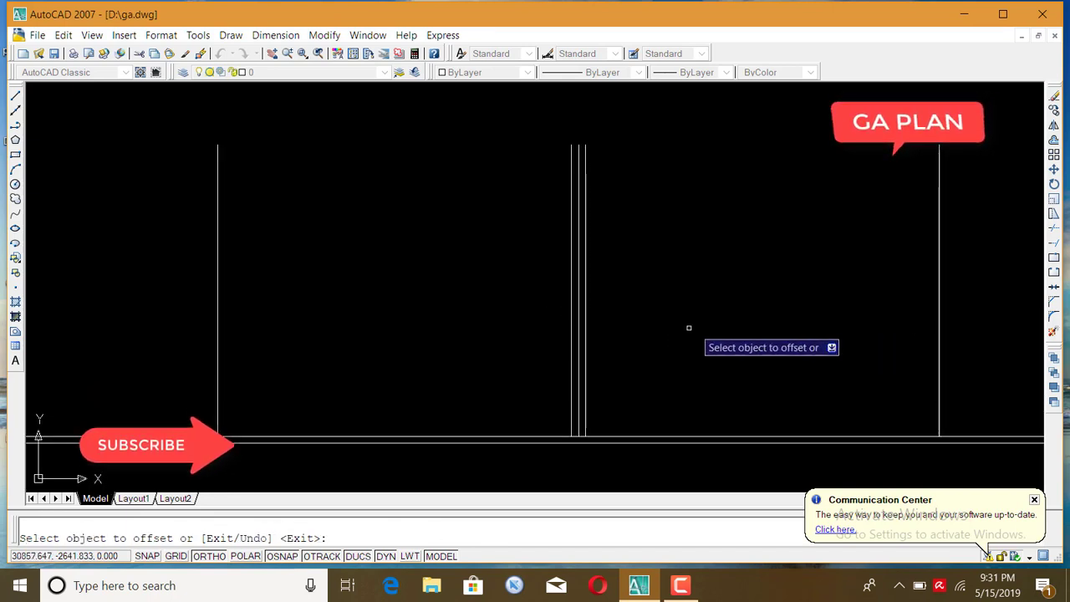
scroll(689, 327, "down", 3)
key("Return")
Double the new left and right stanchion lines with a small outward offset
key("Return")
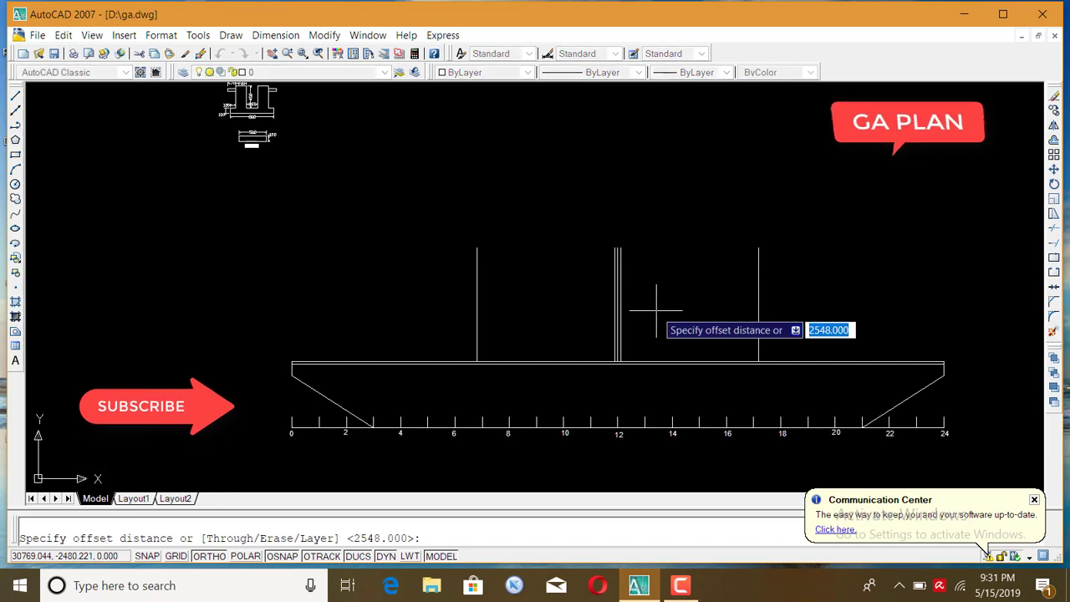
type("1")
key("Return")
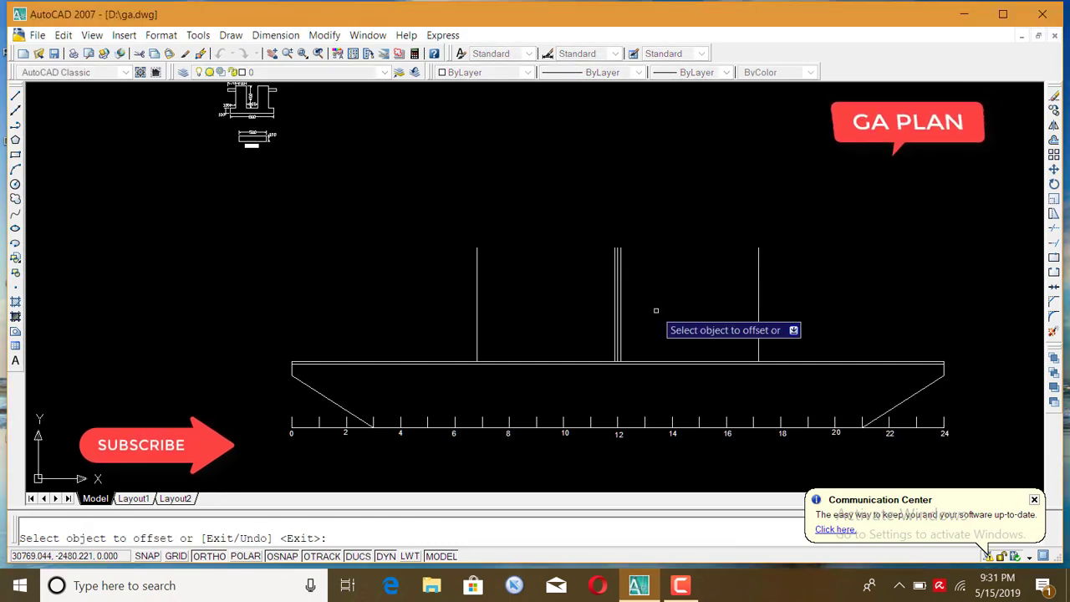
left_click(759, 326)
left_click(785, 330)
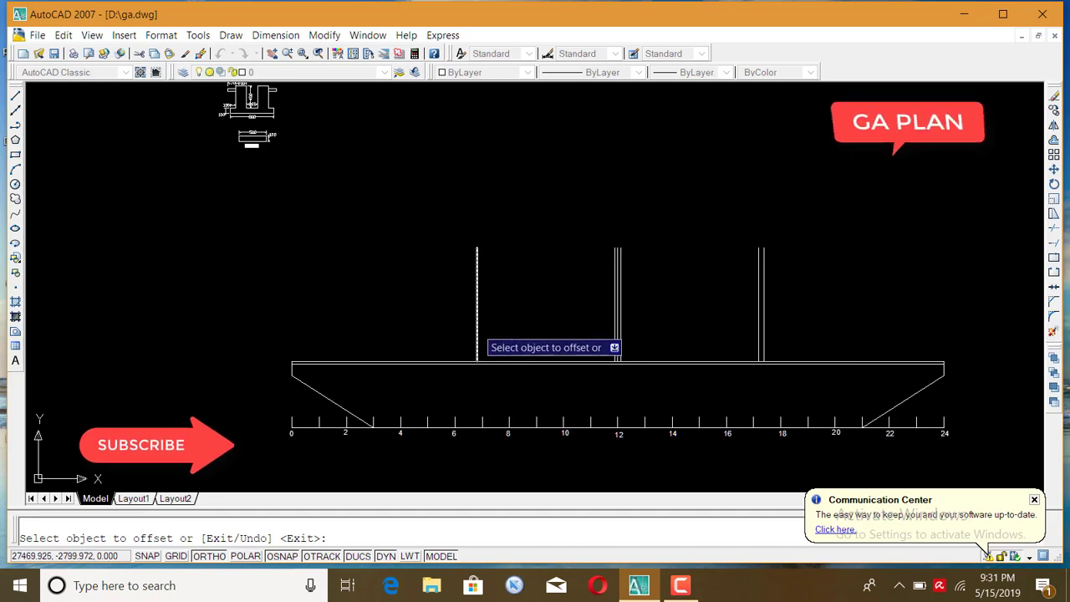
left_click(478, 347)
left_click(455, 334)
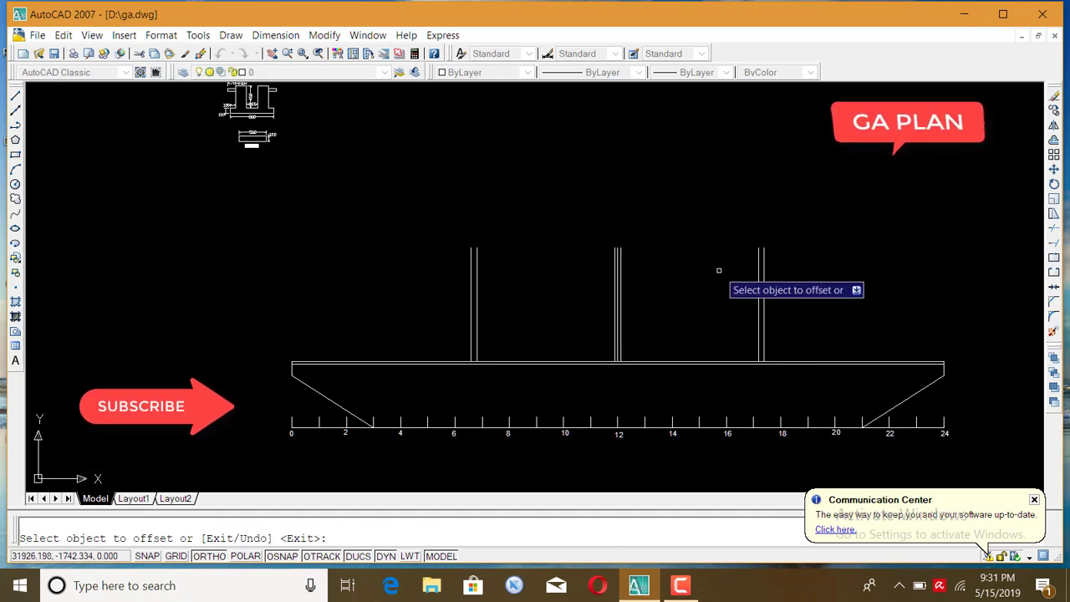
scroll(828, 280, "down", 1)
scroll(372, 192, "down", 5)
scroll(485, 251, "up", 5)
scroll(668, 240, "up", 1)
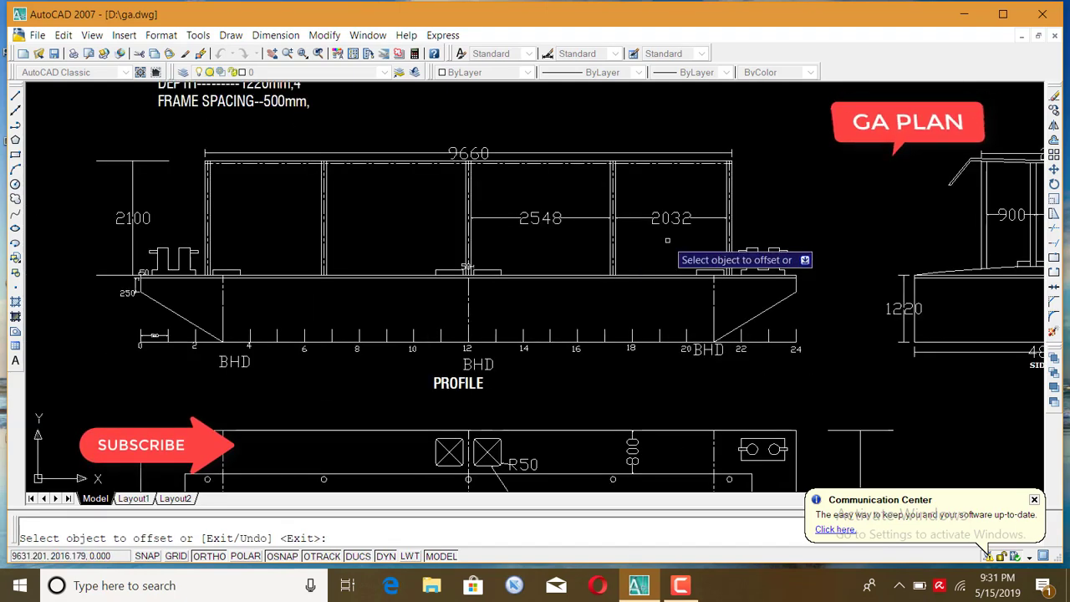
scroll(423, 234, "down", 2)
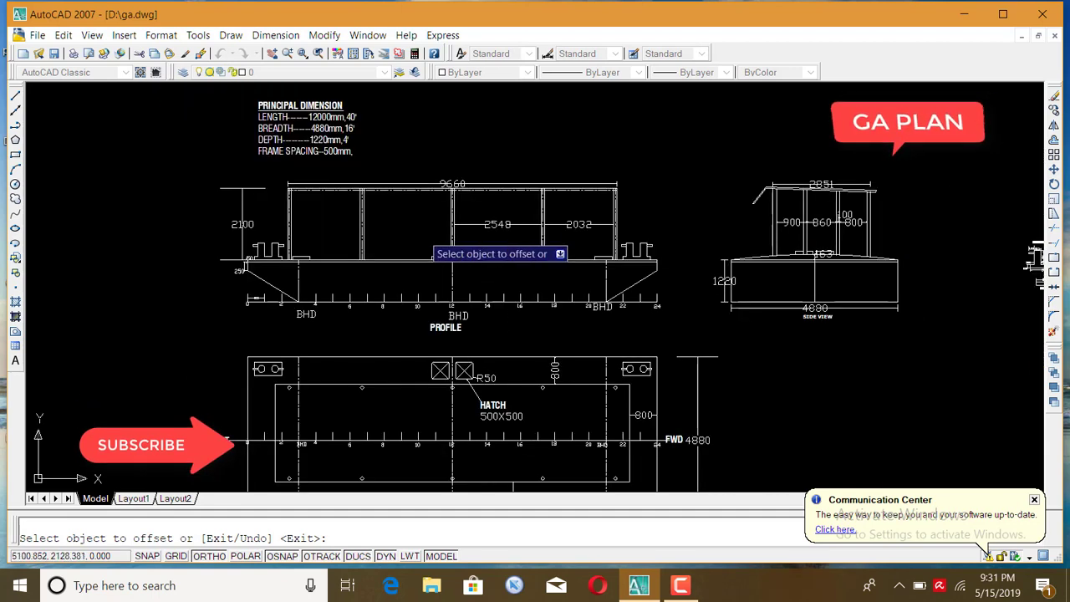
scroll(509, 227, "down", 2)
scroll(498, 227, "up", 1)
scroll(235, 210, "up", 2)
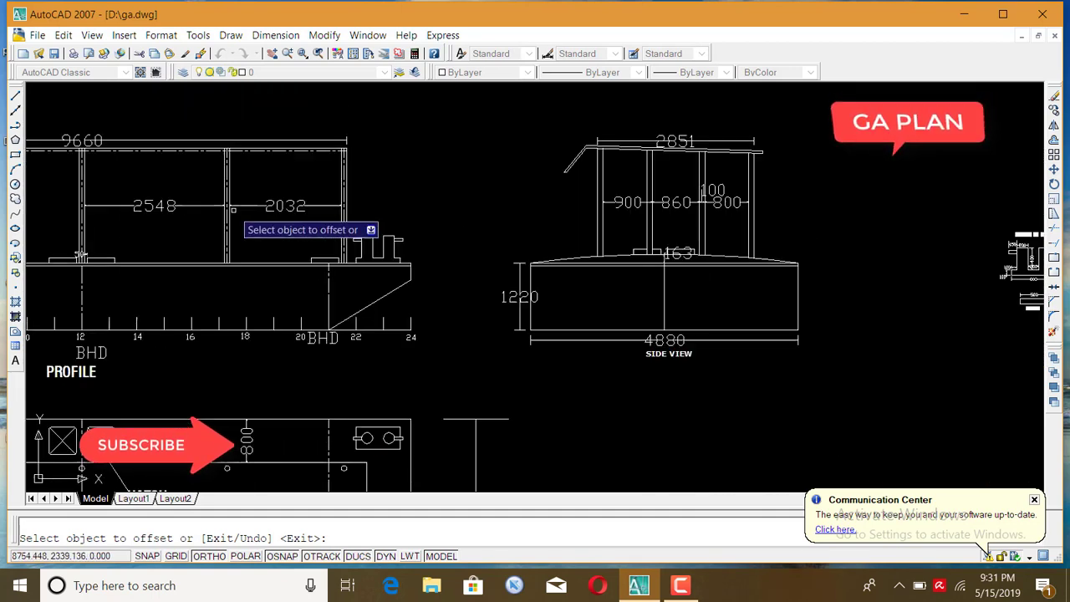
scroll(224, 225, "down", 4)
scroll(551, 263, "up", 3)
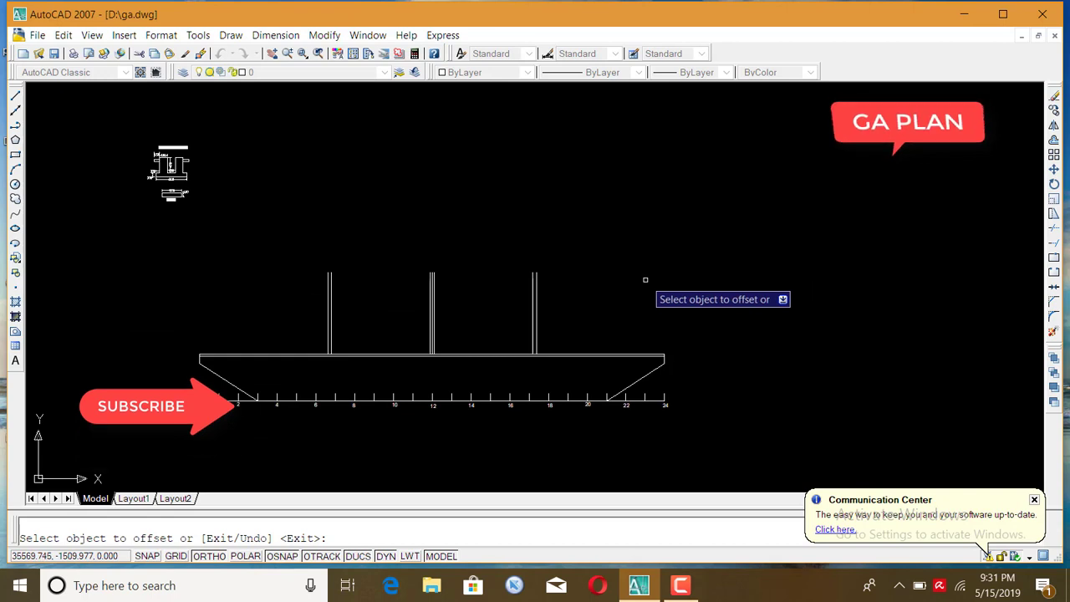
Offset a stanchion line 2032 further outward to add an outer upright
key("Escape")
key("Return")
type("2")
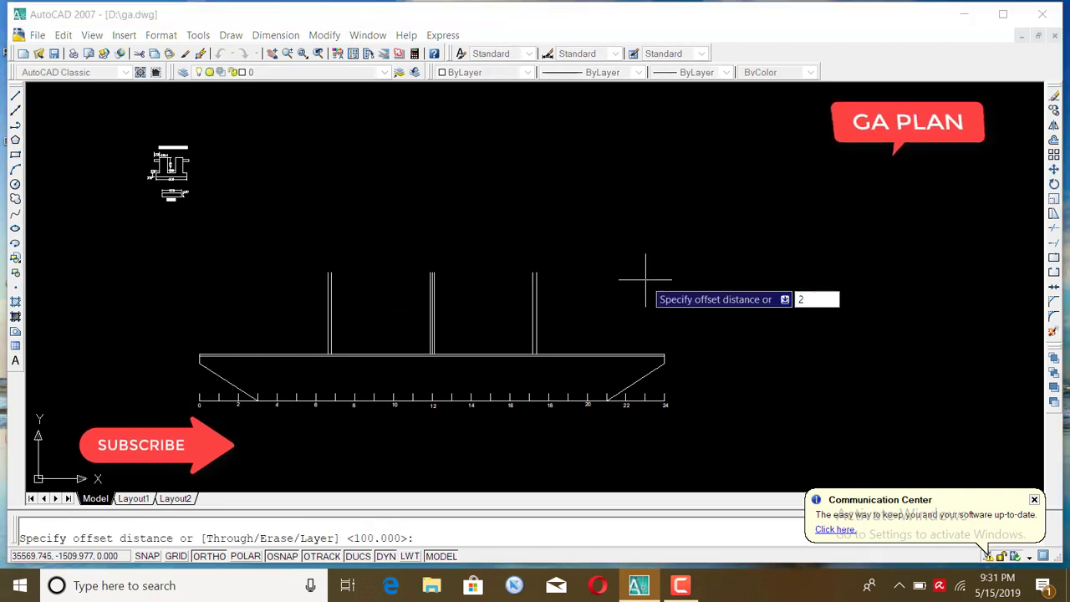
type("032")
key("Return")
scroll(544, 322, "up", 2)
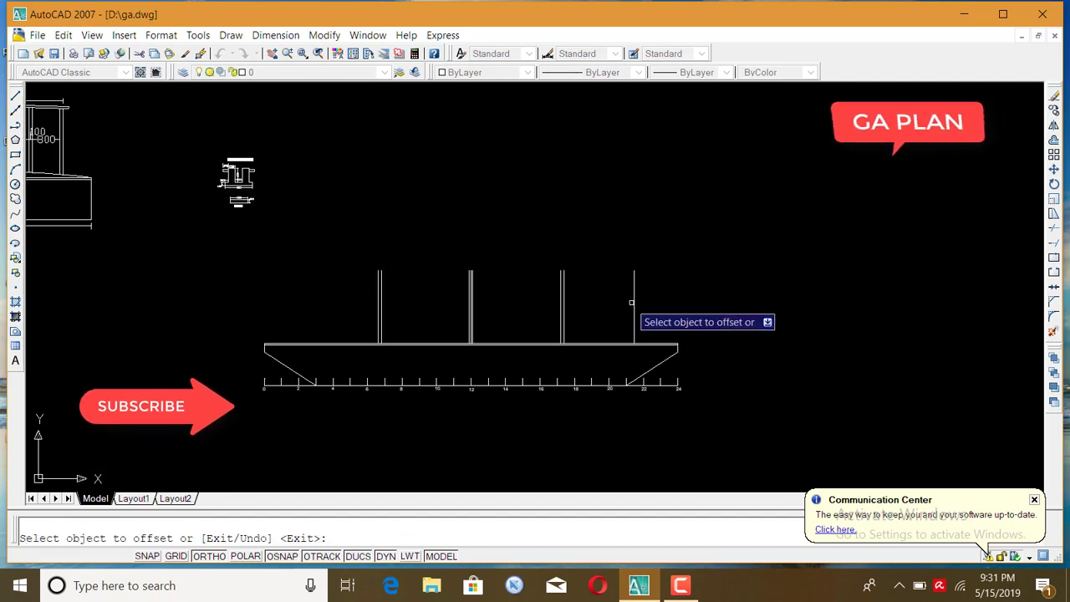
scroll(627, 311, "down", 2)
scroll(401, 295, "up", 2)
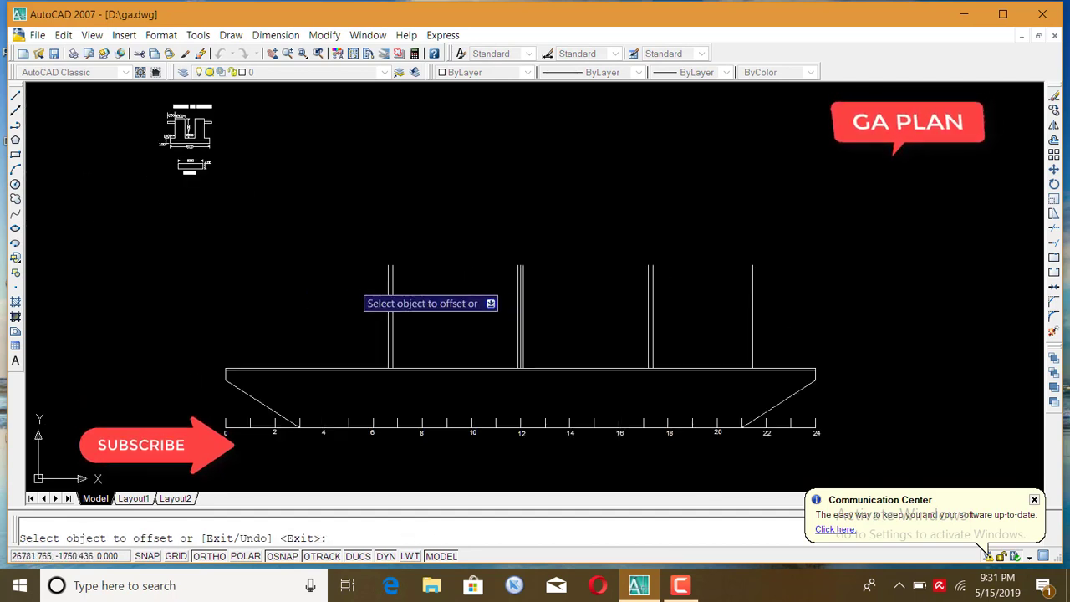
left_click(387, 291)
left_click(334, 297)
Double the outer left stanchion line with a 100 offset to its left
key("Return")
key("Return")
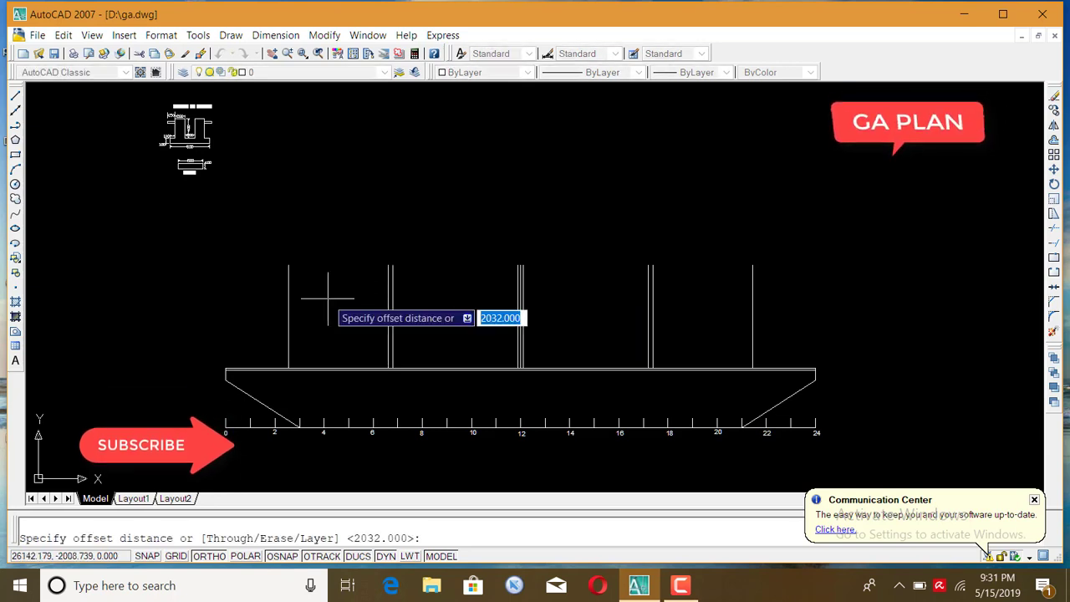
type("100")
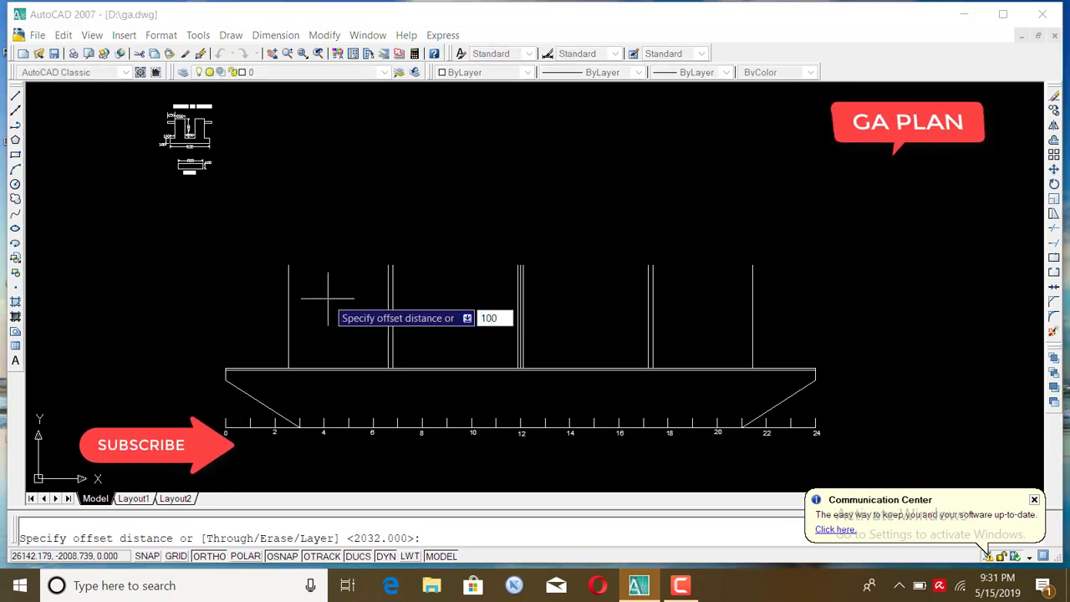
key("Return")
scroll(301, 301, "up", 2)
left_click(274, 314)
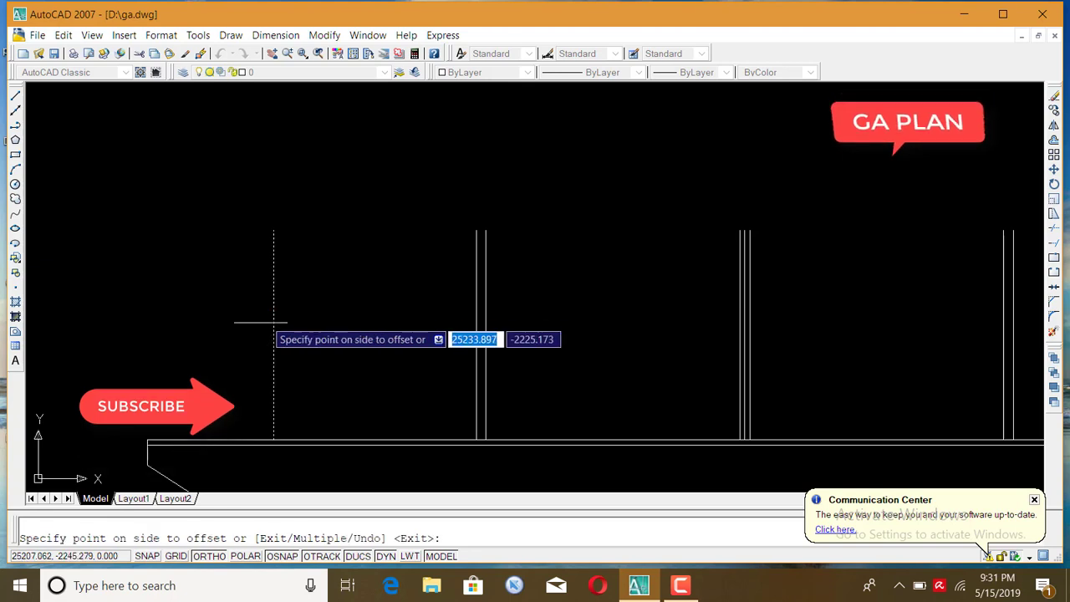
left_click(261, 327)
scroll(302, 330, "down", 3)
scroll(665, 345, "up", 2)
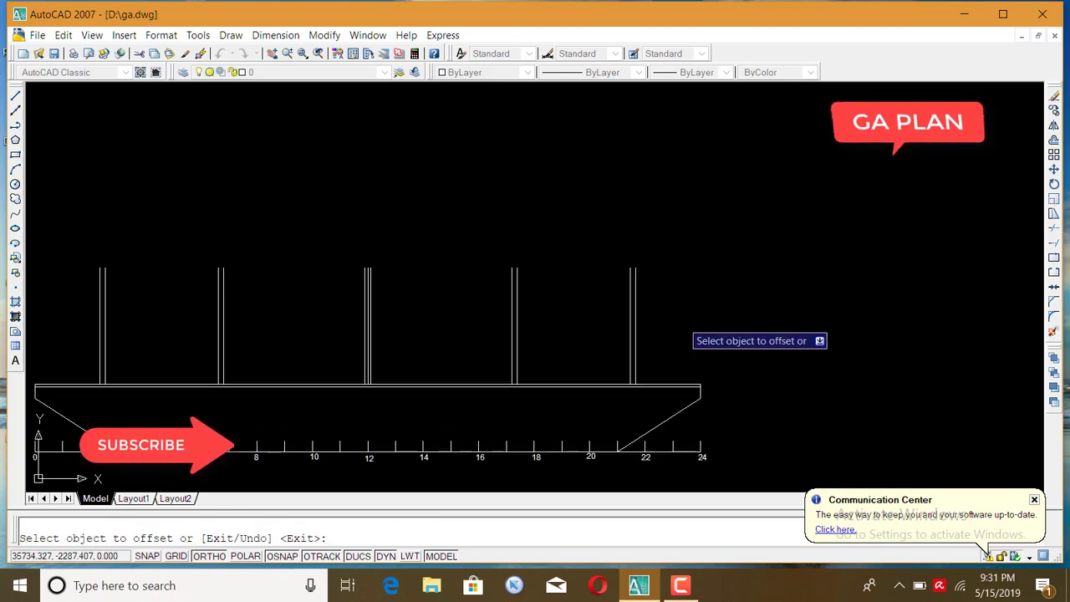
key("Return")
scroll(323, 289, "up", 3)
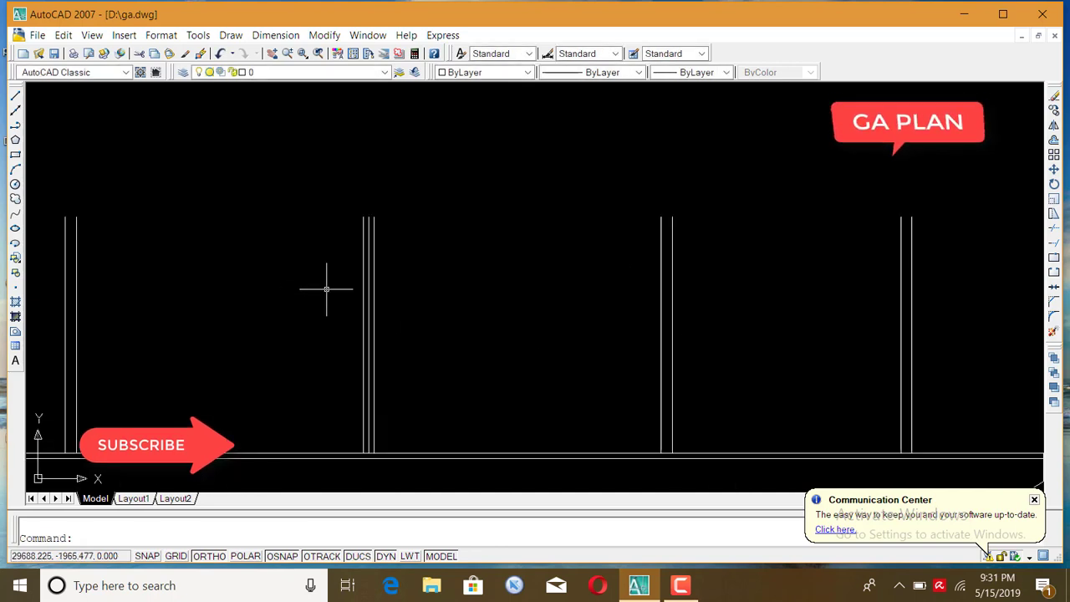
scroll(377, 294, "up", 1)
left_click(382, 299)
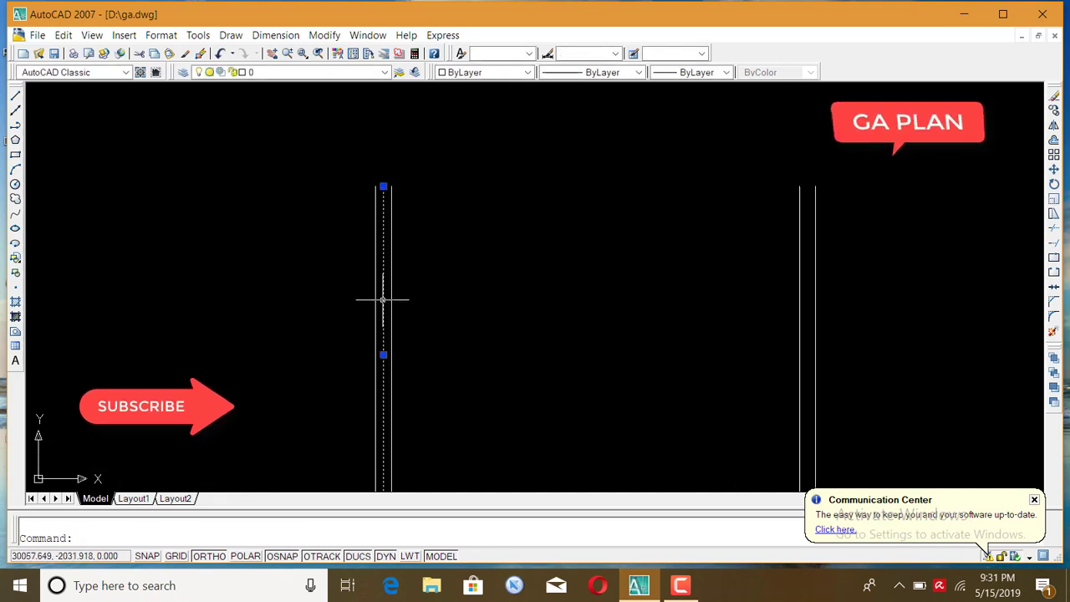
scroll(581, 281, "down", 4)
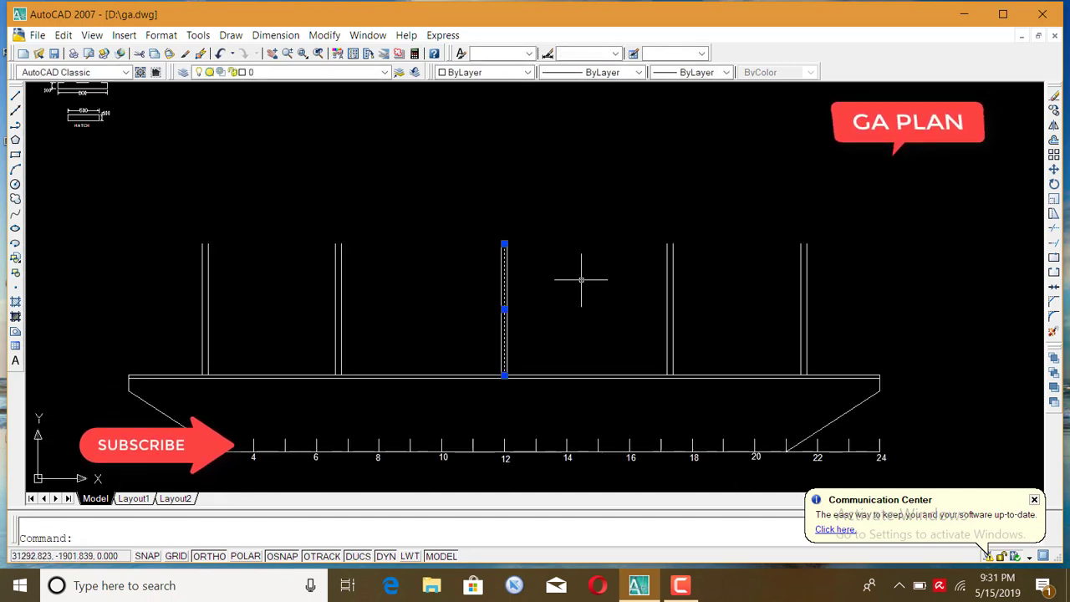
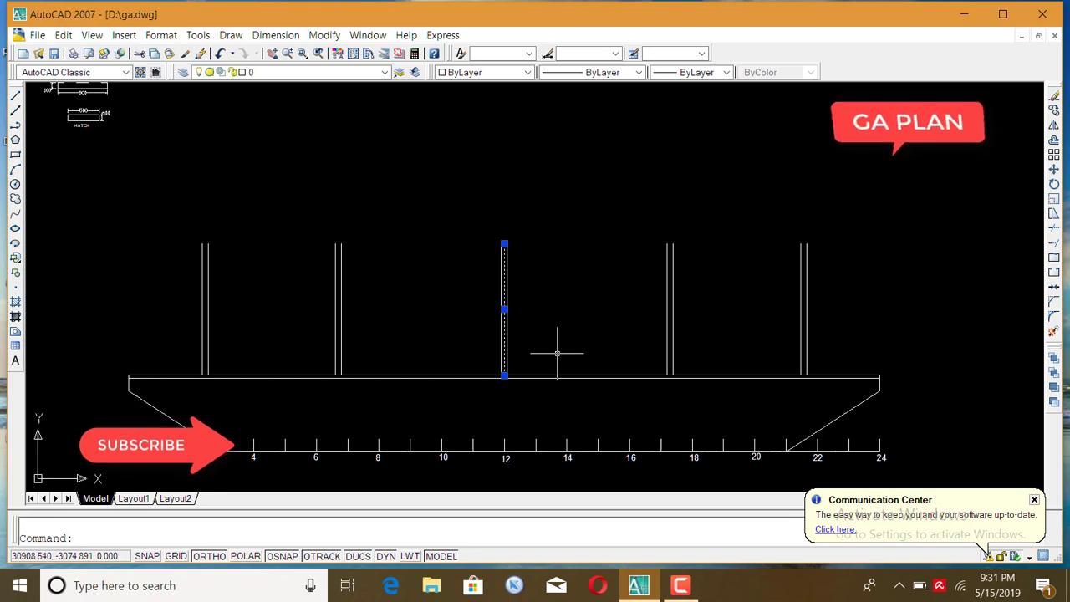
Draw one horizontal line across the tops of the railing posts as the top rail
scroll(661, 298, "down", 2)
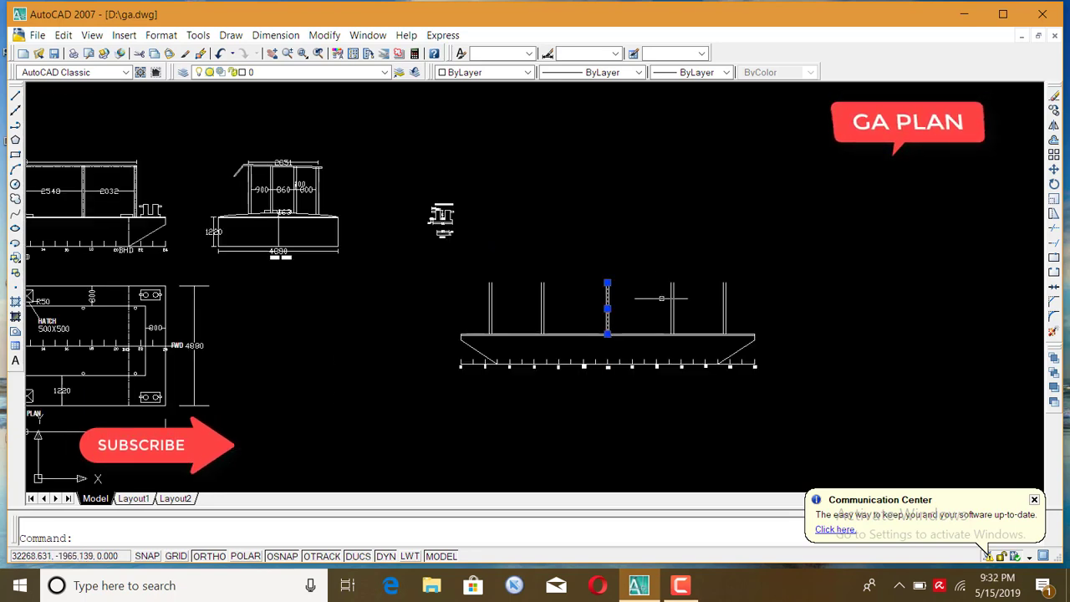
scroll(589, 307, "up", 2)
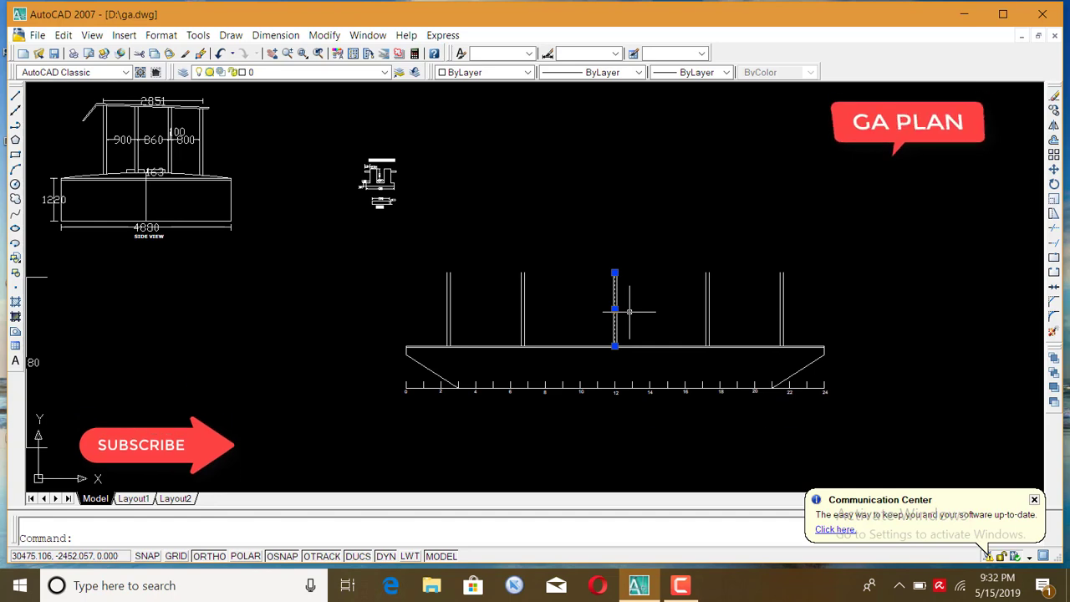
scroll(624, 296, "up", 2)
scroll(627, 284, "up", 2)
scroll(618, 263, "up", 3)
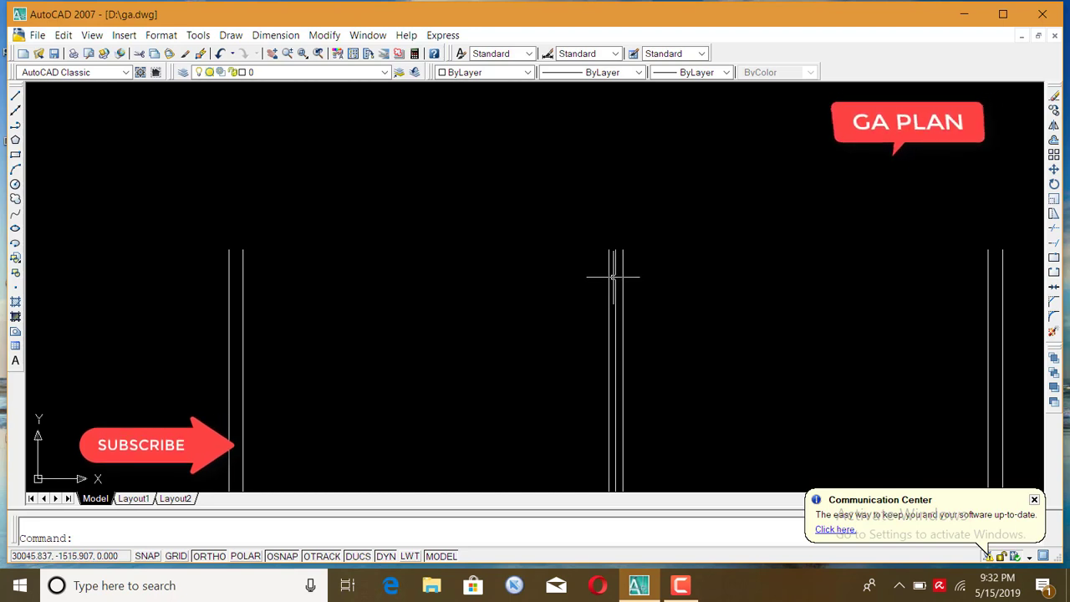
scroll(614, 281, "up", 2)
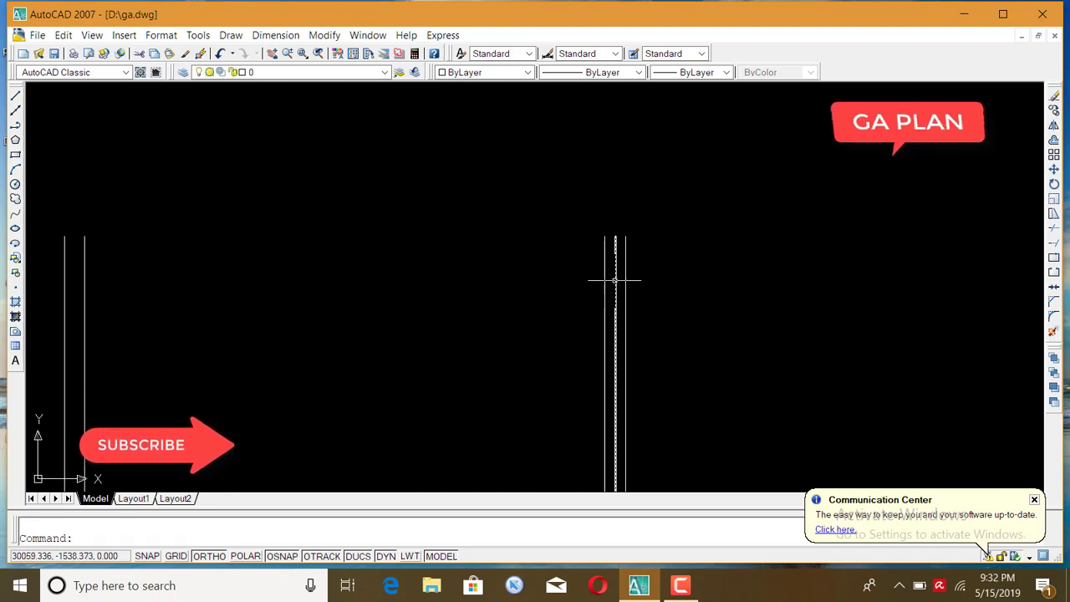
scroll(614, 274, "down", 3)
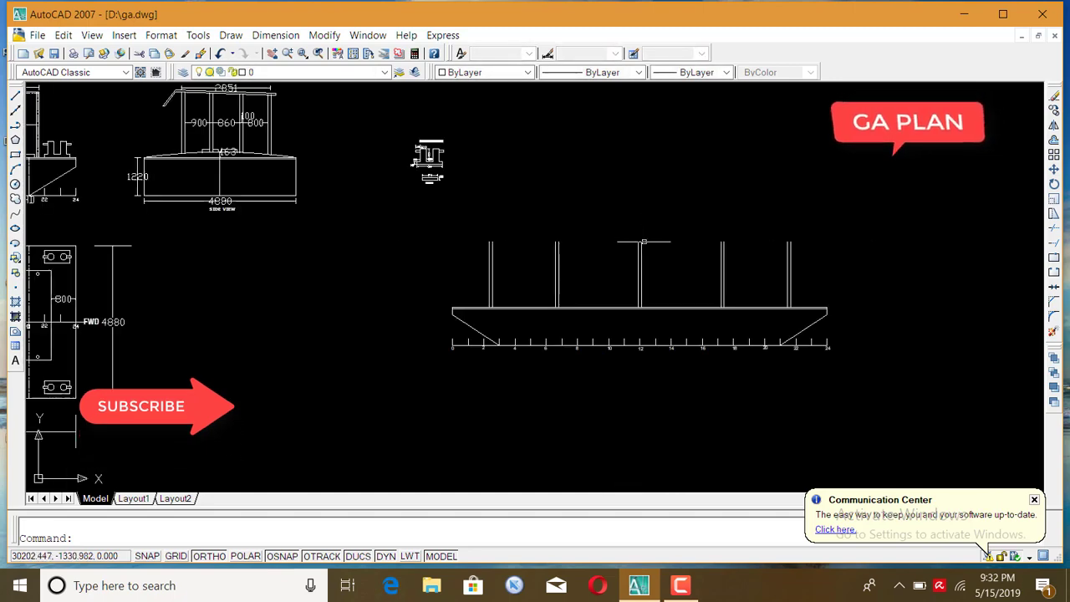
scroll(611, 243, "down", 2)
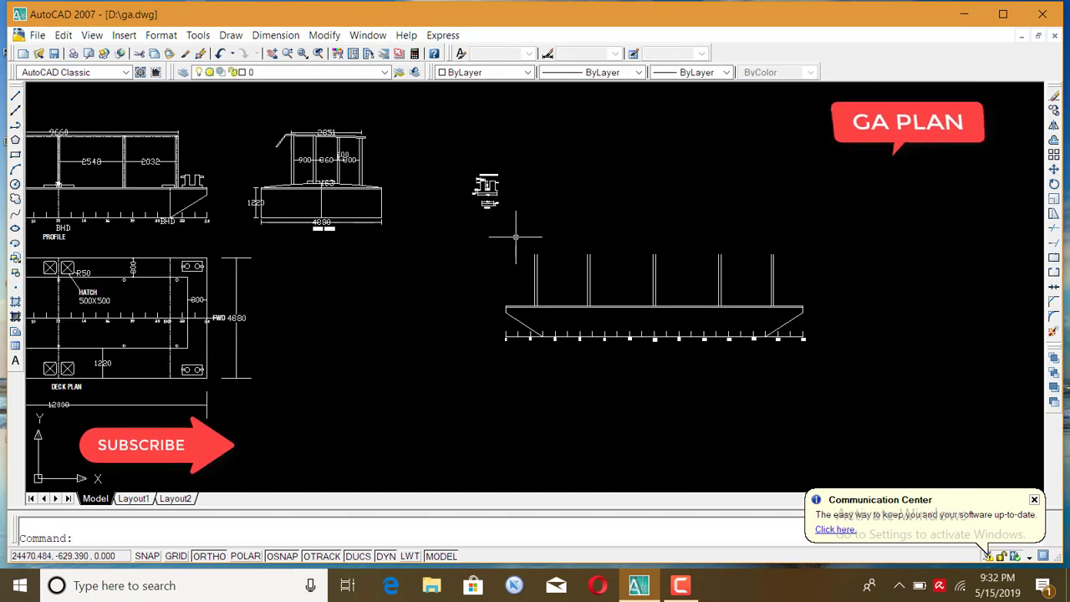
scroll(435, 214, "up", 2)
scroll(368, 192, "up", 1)
scroll(344, 185, "down", 1)
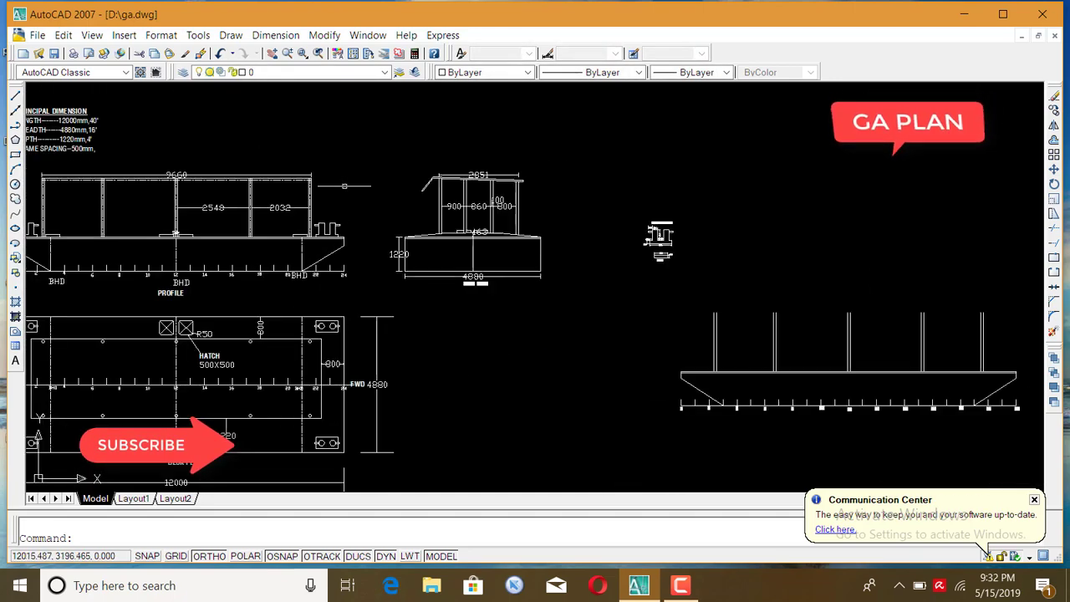
scroll(132, 182, "up", 1)
scroll(314, 186, "down", 1)
scroll(125, 185, "up", 2)
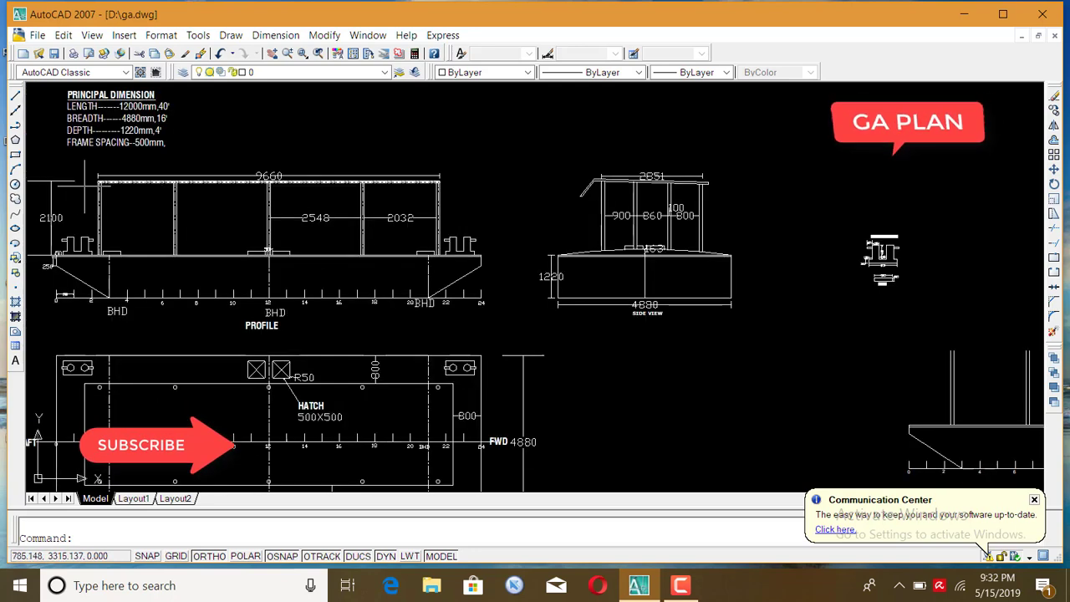
scroll(124, 192, "up", 2)
scroll(126, 191, "down", 3)
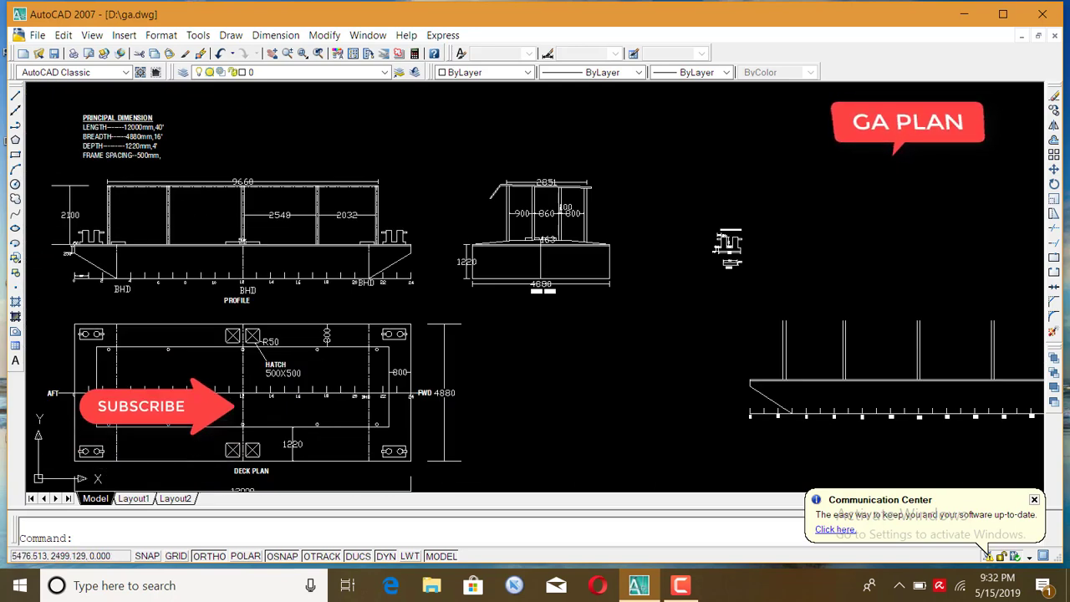
scroll(334, 201, "down", 1)
scroll(505, 216, "down", 1)
scroll(599, 316, "up", 1)
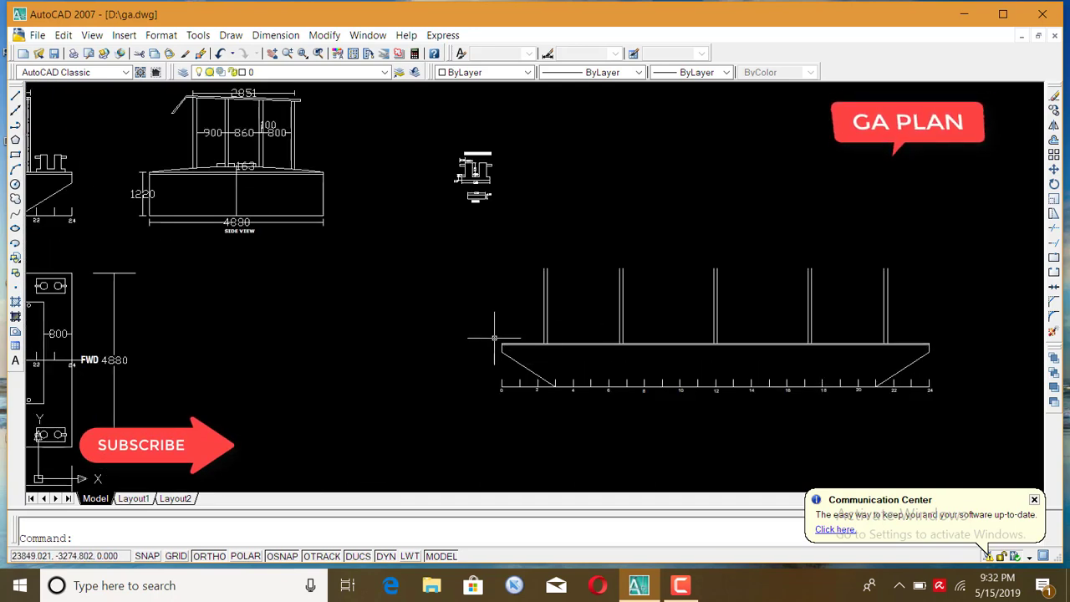
scroll(494, 327, "up", 1)
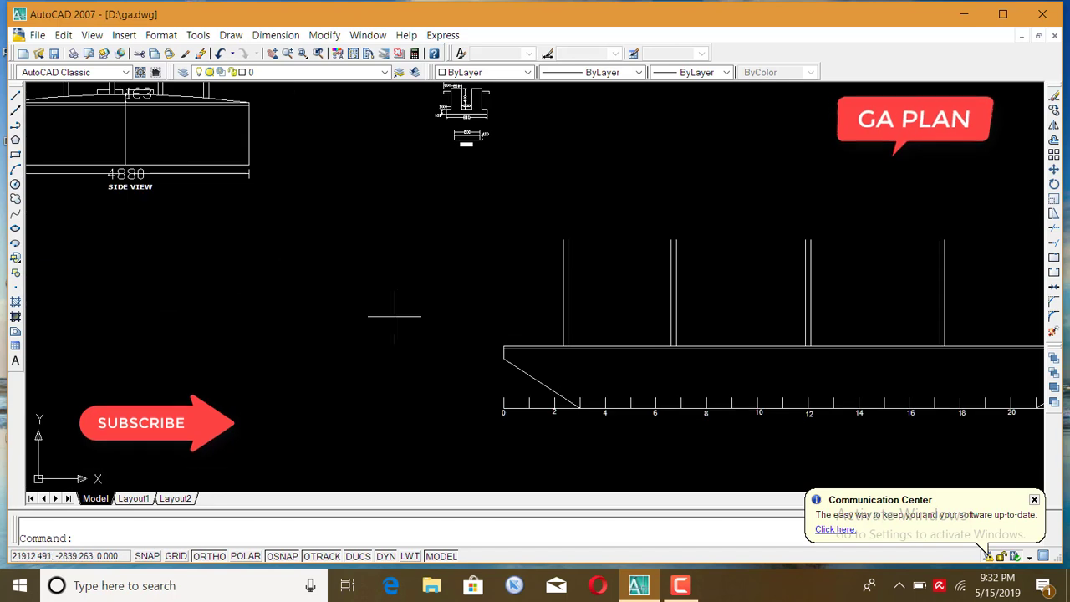
left_click(15, 99)
scroll(648, 222, "up", 1)
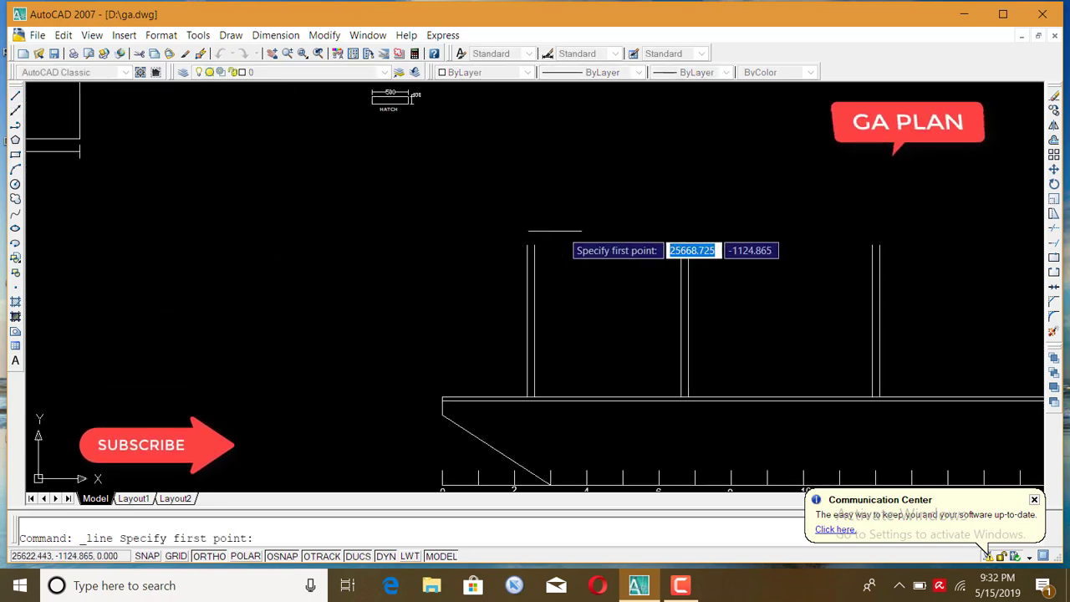
scroll(343, 234, "down", 2)
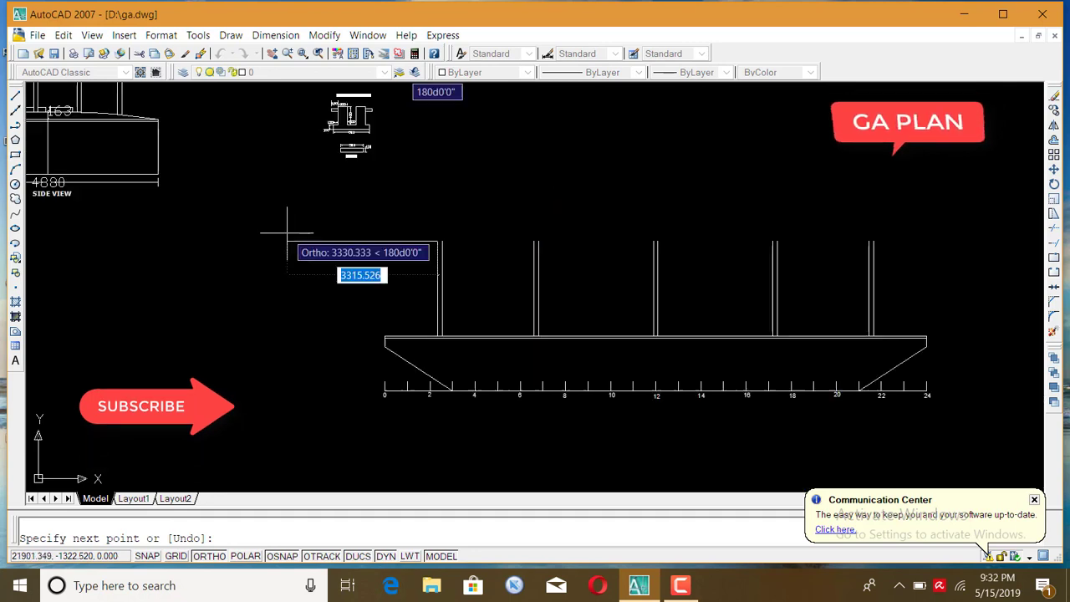
scroll(803, 227, "up", 1)
scroll(911, 232, "up", 2)
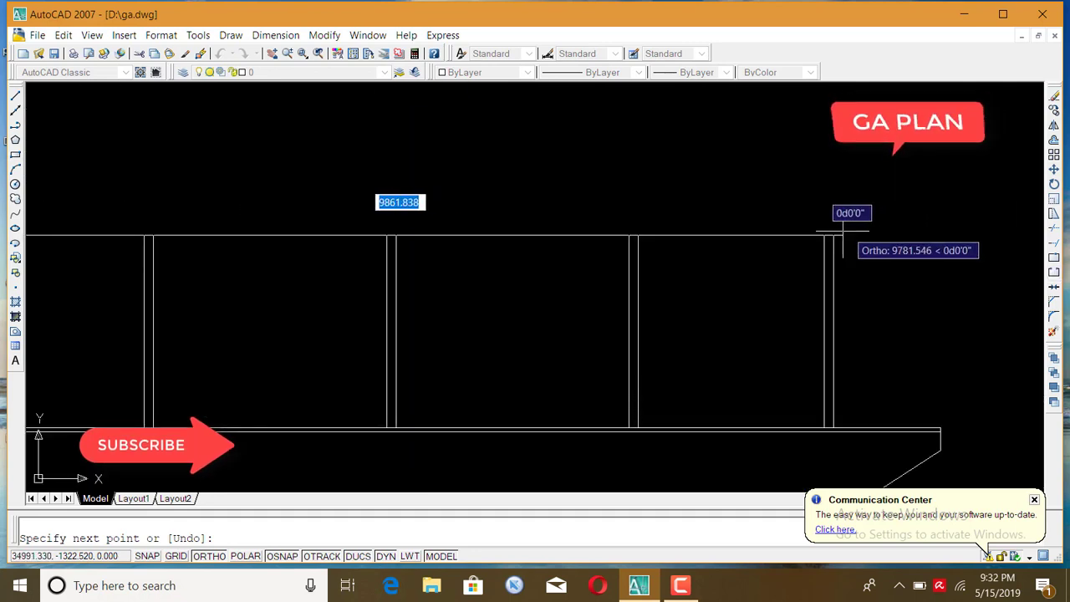
right_click(882, 214)
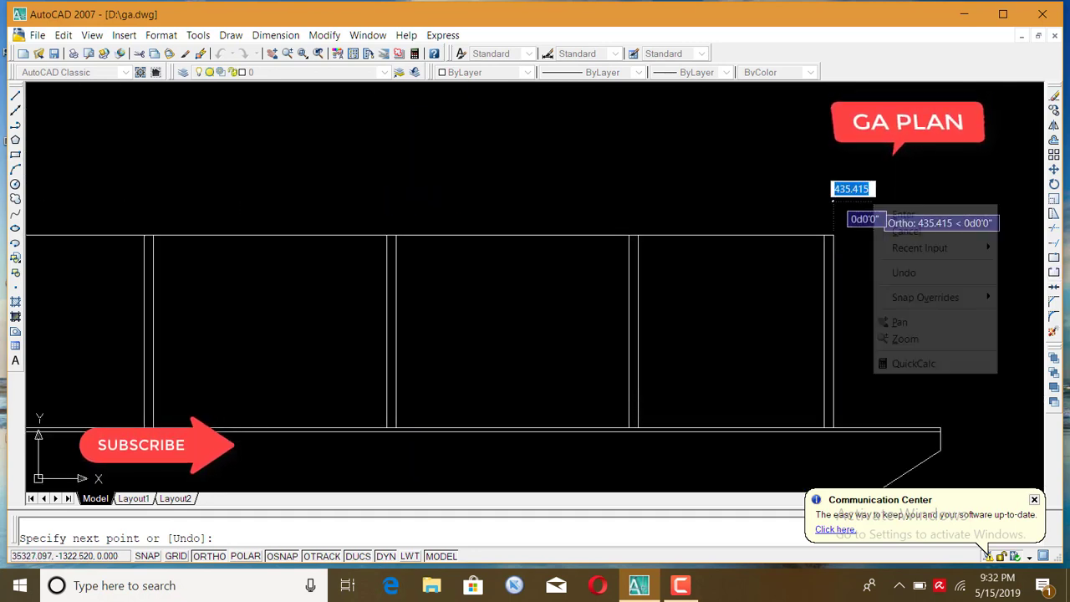
left_click(893, 216)
scroll(602, 161, "down", 3)
scroll(602, 161, "down", 1)
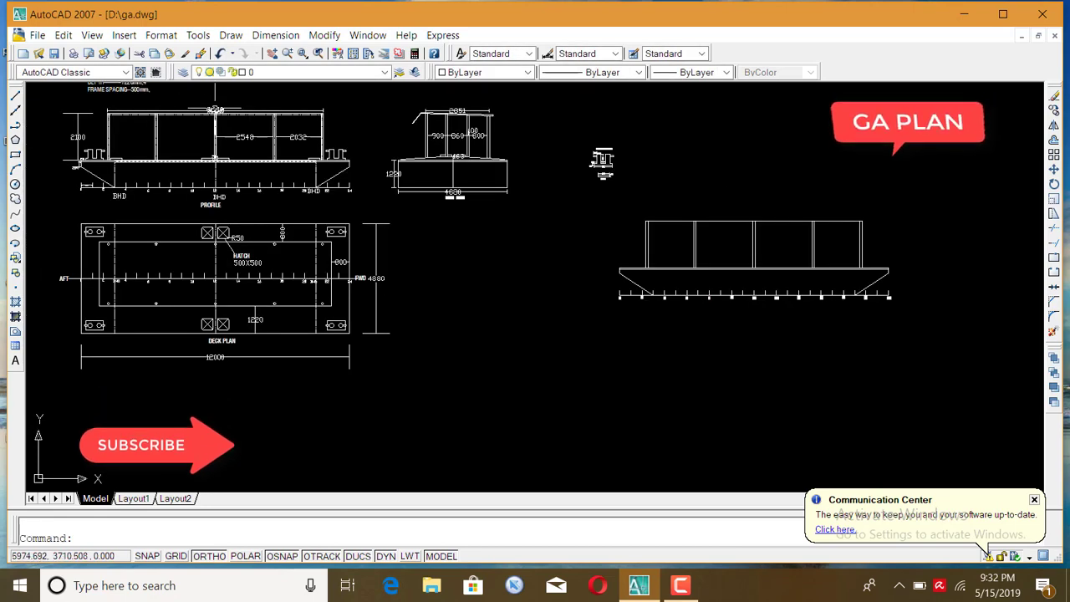
scroll(306, 113, "up", 4)
scroll(386, 134, "down", 4)
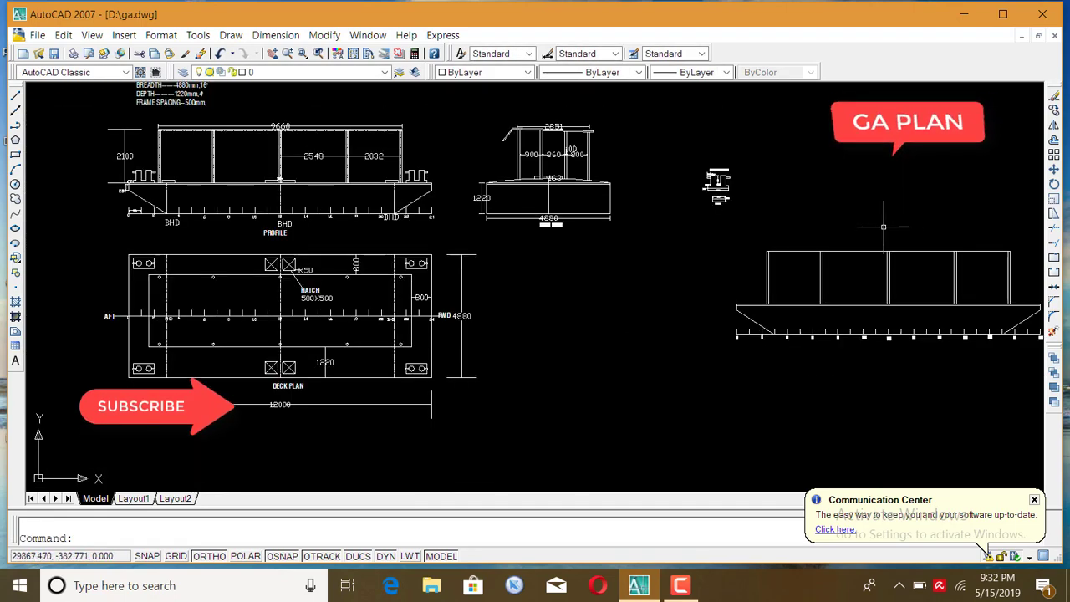
Offset the top rail line by 100 units to make it a double-line rail
type("o")
key("Return")
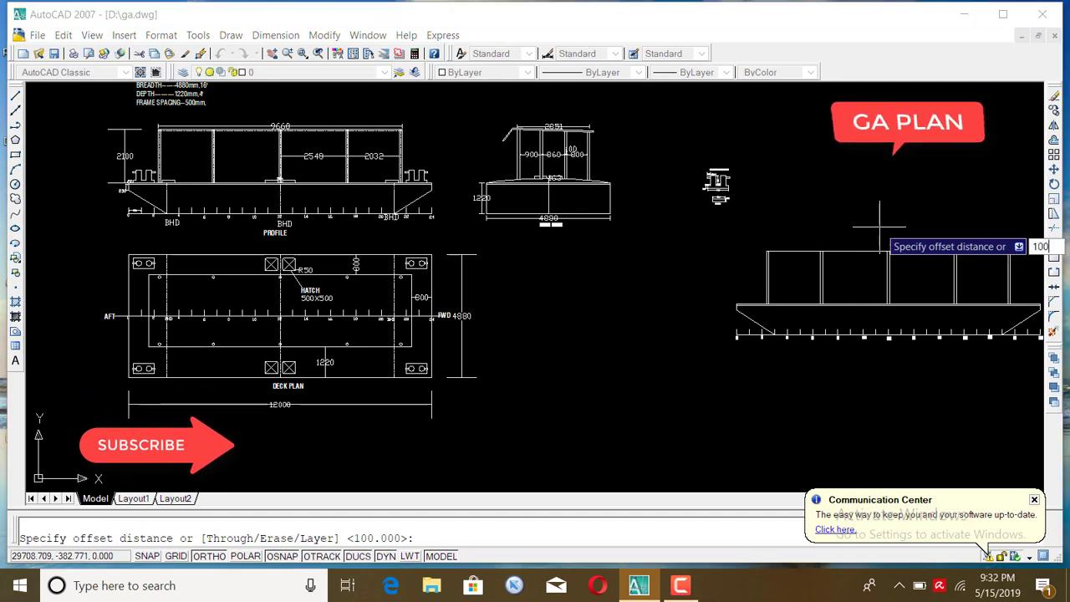
key("Return")
scroll(869, 239, "up", 2)
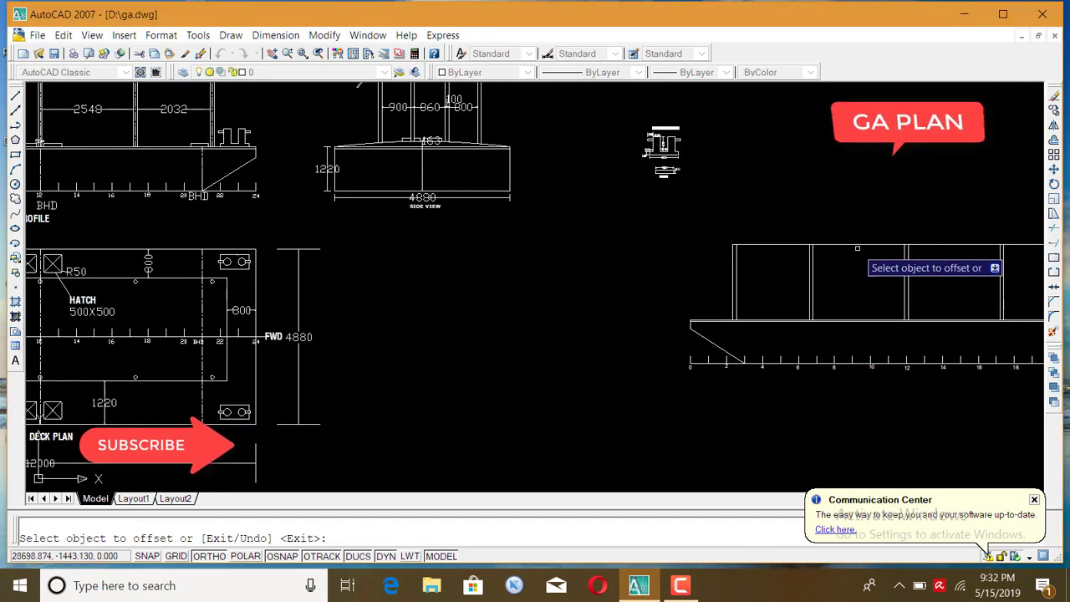
scroll(606, 221, "down", 4)
scroll(639, 223, "up", 3)
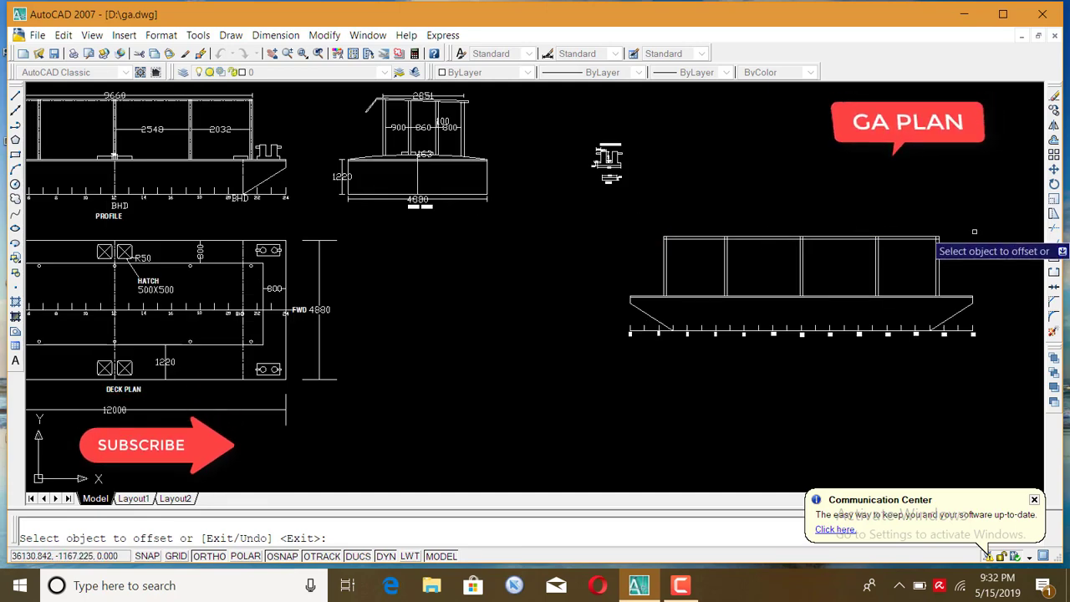
scroll(919, 251, "down", 2)
scroll(550, 305, "up", 3)
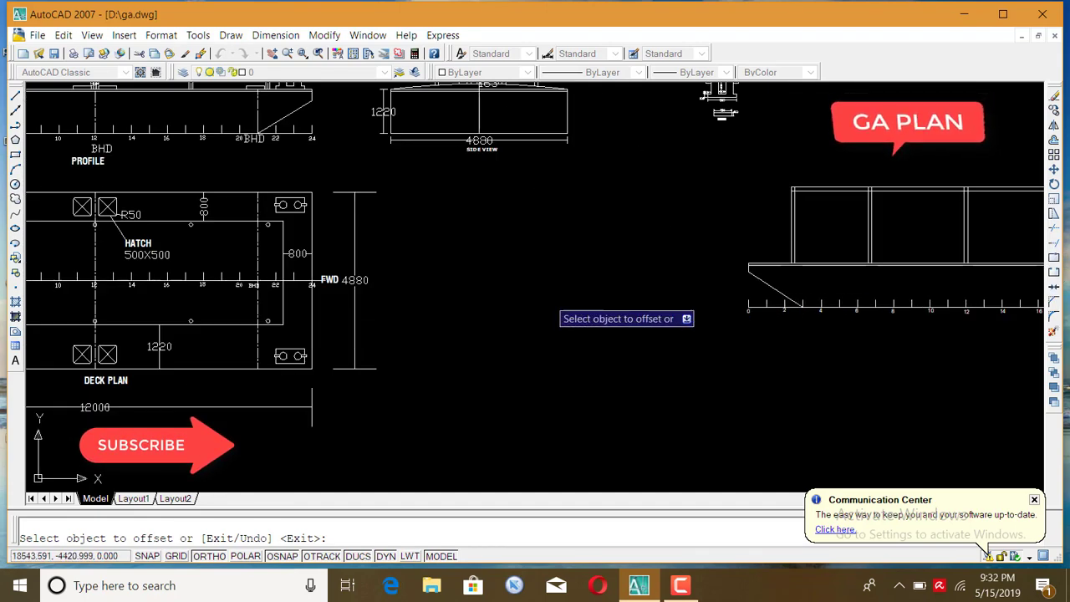
scroll(558, 299, "down", 2)
scroll(269, 241, "up", 3)
scroll(273, 213, "up", 2)
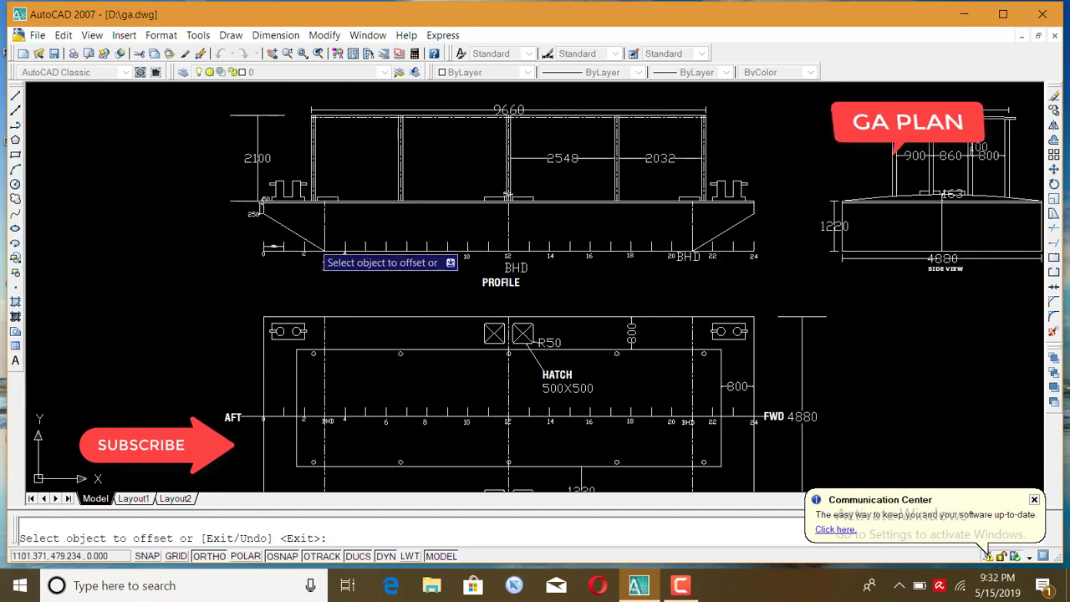
scroll(313, 244, "up", 3)
key("Escape")
scroll(291, 222, "down", 3)
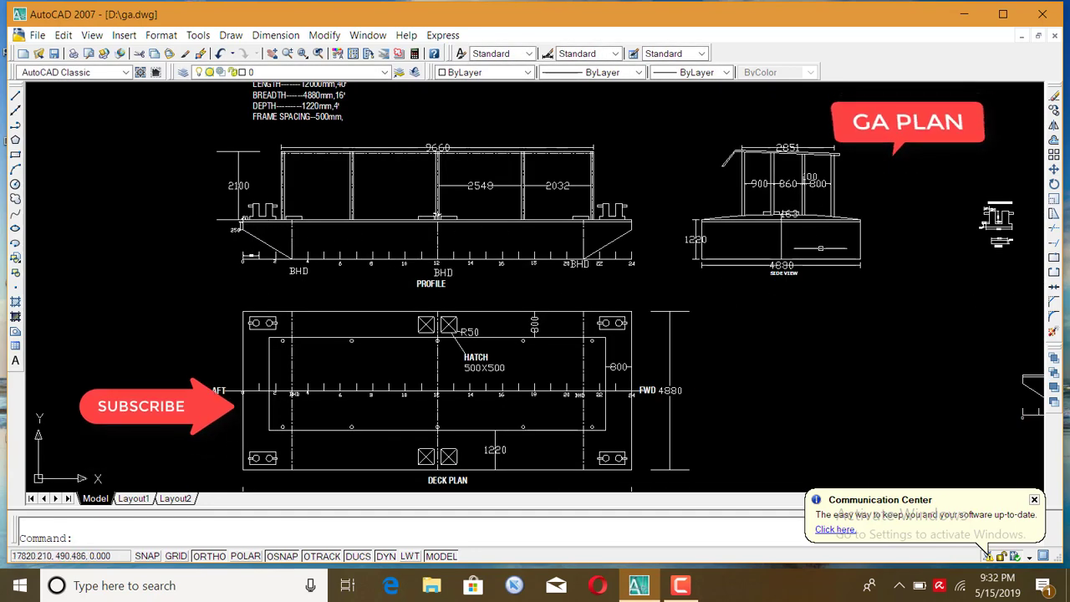
scroll(501, 251, "down", 2)
scroll(694, 260, "up", 2)
scroll(702, 276, "up", 2)
scroll(683, 333, "up", 2)
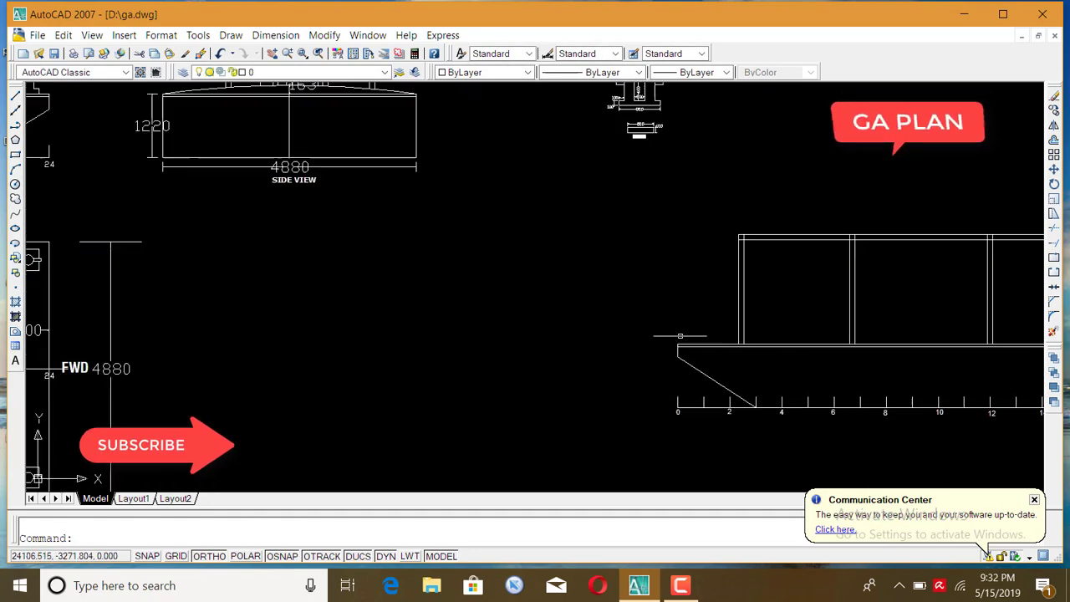
scroll(643, 328, "down", 2)
scroll(636, 176, "up", 3)
scroll(636, 176, "up", 3)
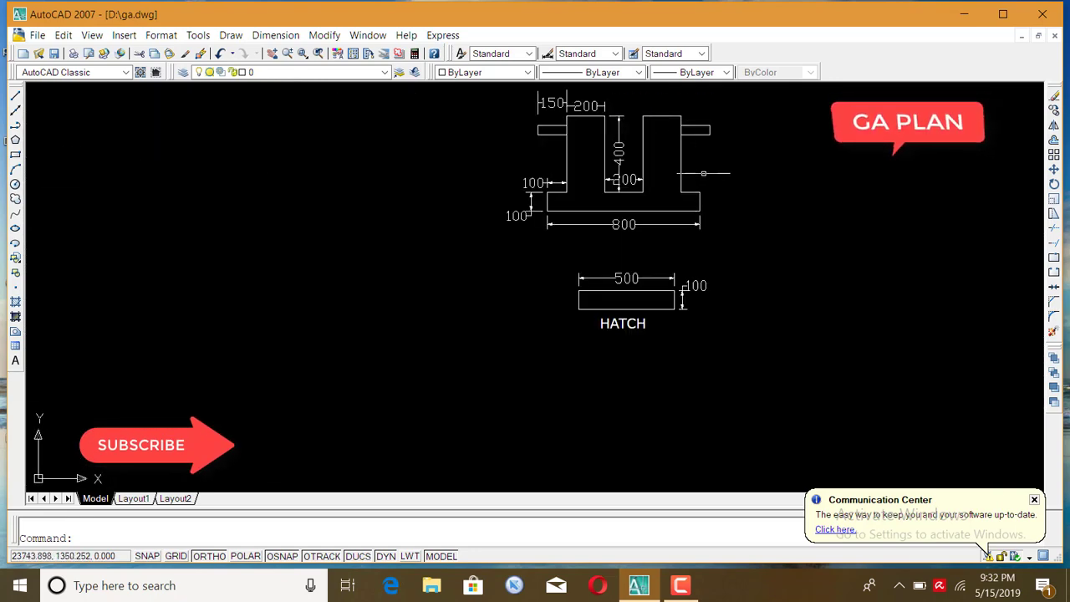
scroll(502, 156, "up", 3)
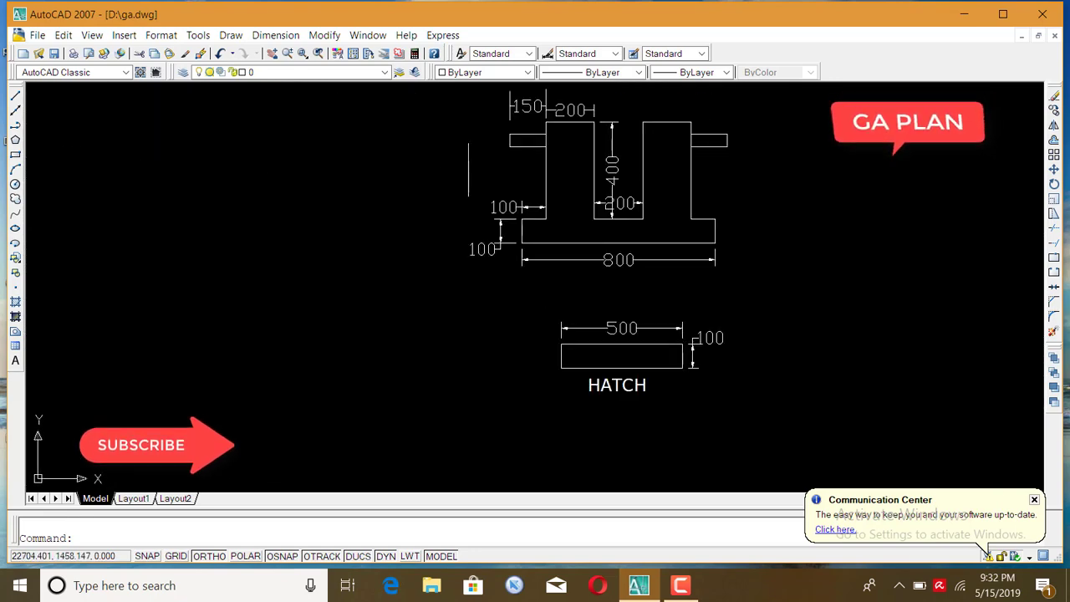
scroll(545, 272, "down", 3)
scroll(545, 272, "down", 2)
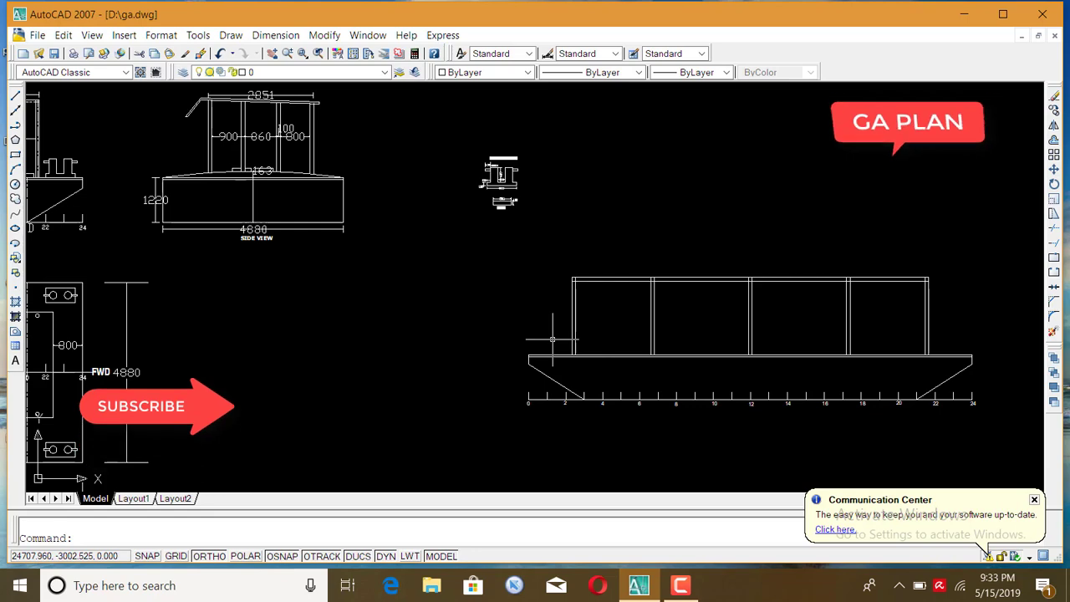
scroll(550, 358, "up", 3)
scroll(493, 318, "down", 3)
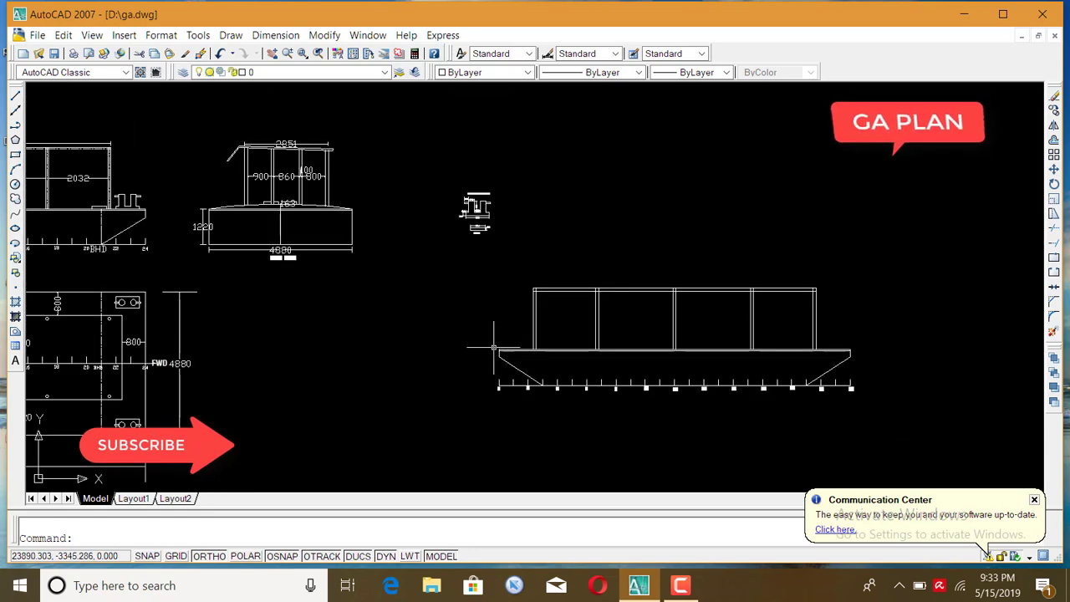
scroll(485, 236, "up", 3)
scroll(485, 240, "down", 3)
scroll(477, 219, "up", 3)
scroll(465, 201, "down", 2)
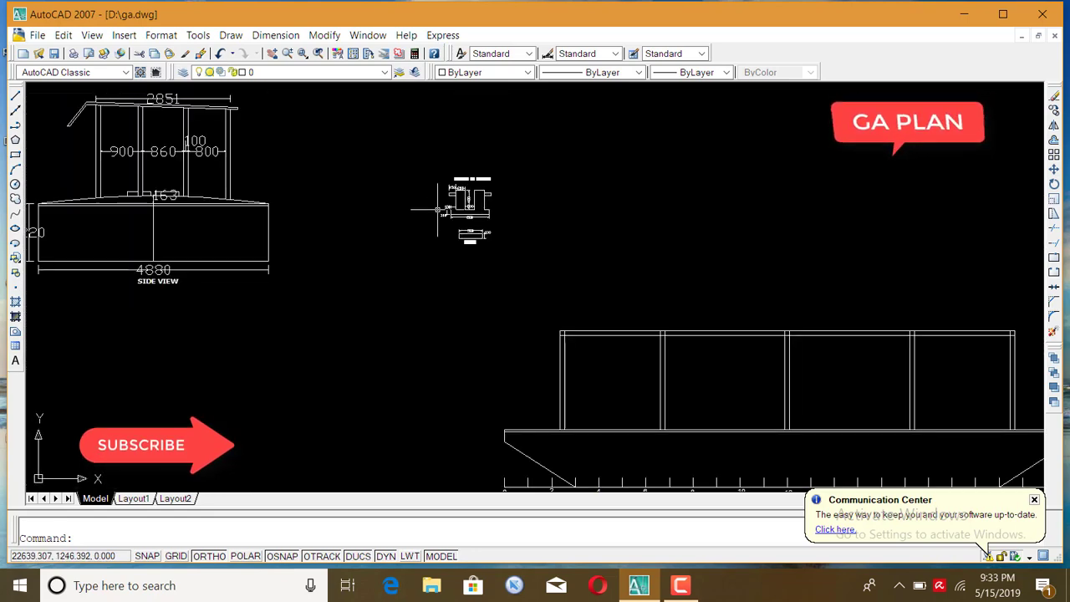
scroll(435, 216, "down", 2)
scroll(456, 251, "up", 2)
scroll(457, 250, "up", 2)
scroll(443, 238, "up", 2)
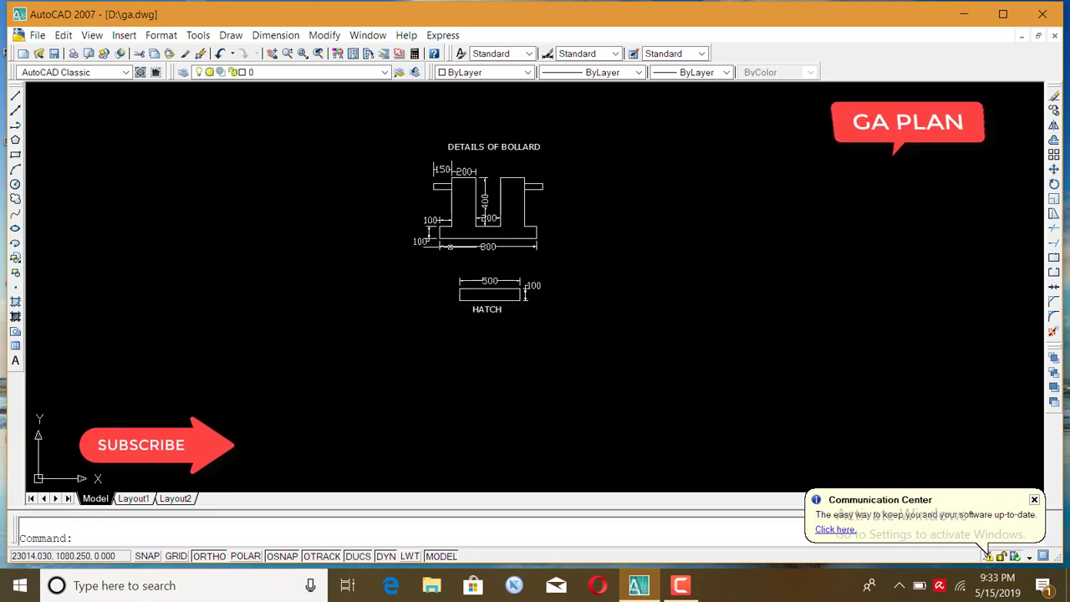
scroll(426, 227, "up", 2)
scroll(415, 219, "up", 1)
scroll(426, 242, "down", 3)
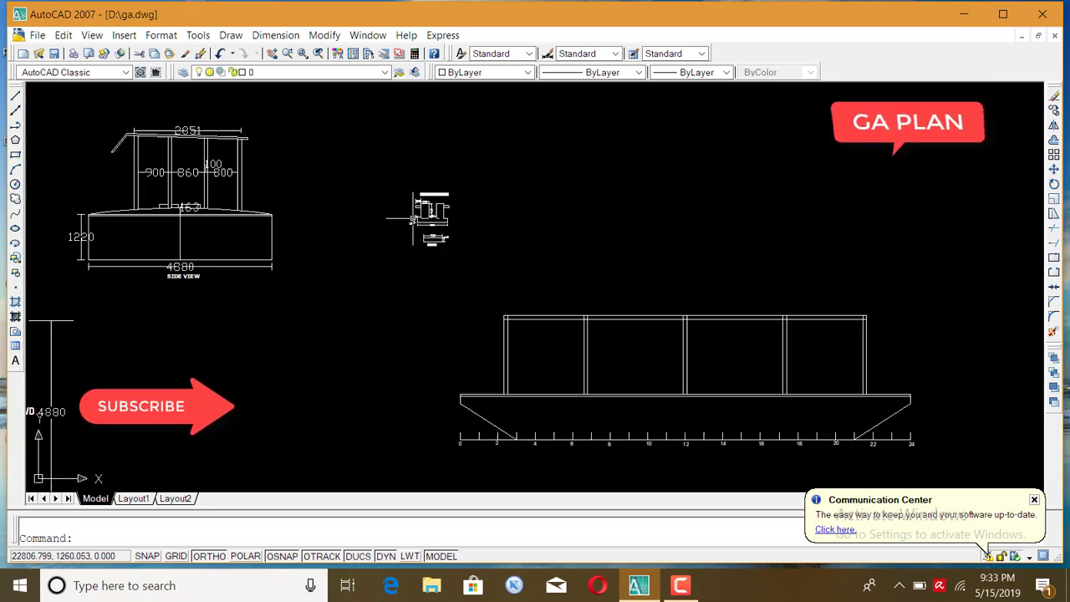
scroll(451, 284, "down", 1)
scroll(443, 280, "up", 1)
scroll(444, 322, "up", 3)
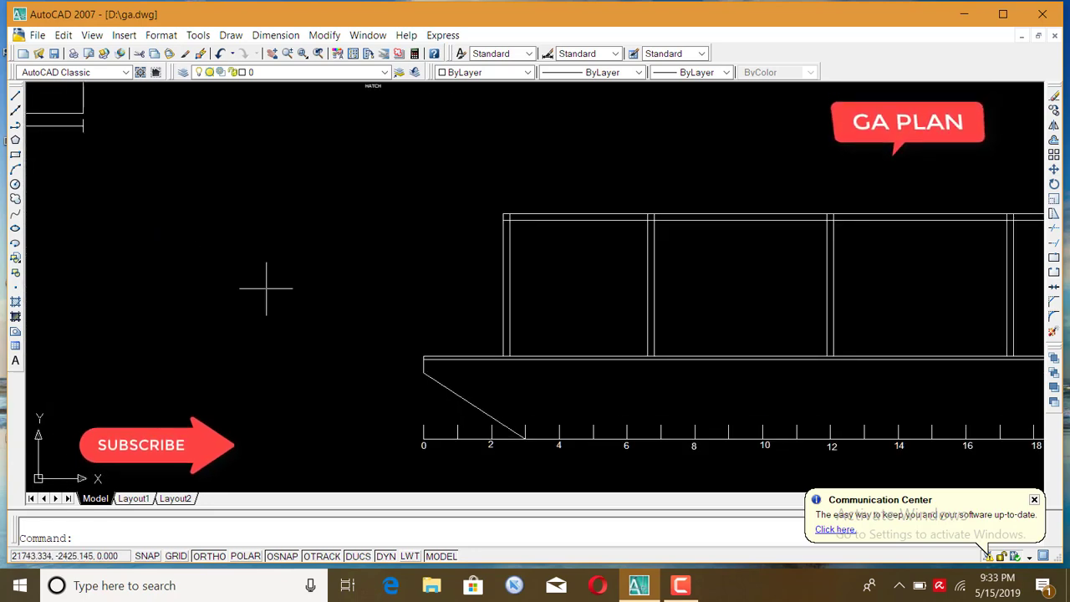
Draw a 100-unit vertical post line on the deck at the hull's left end
left_click(15, 94)
scroll(502, 383, "down", 3)
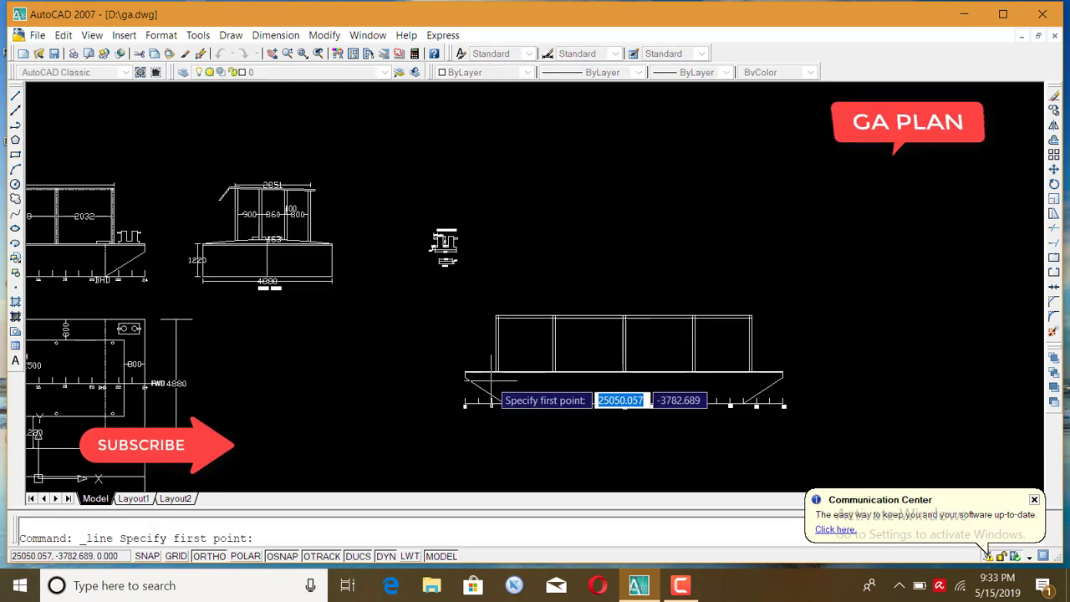
scroll(420, 253, "up", 2)
scroll(432, 215, "up", 2)
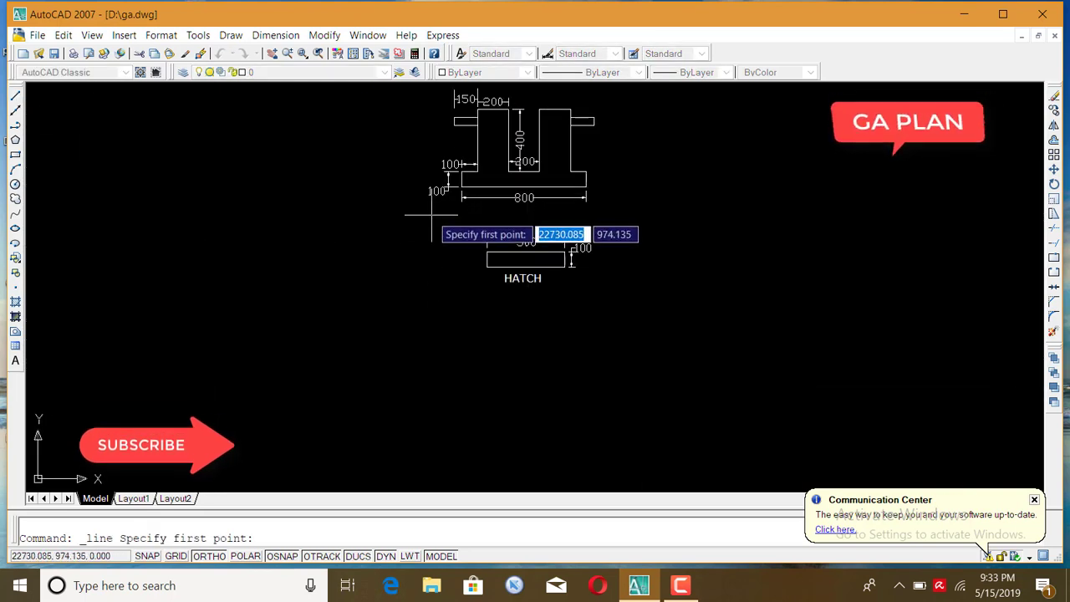
scroll(474, 232, "up", 2)
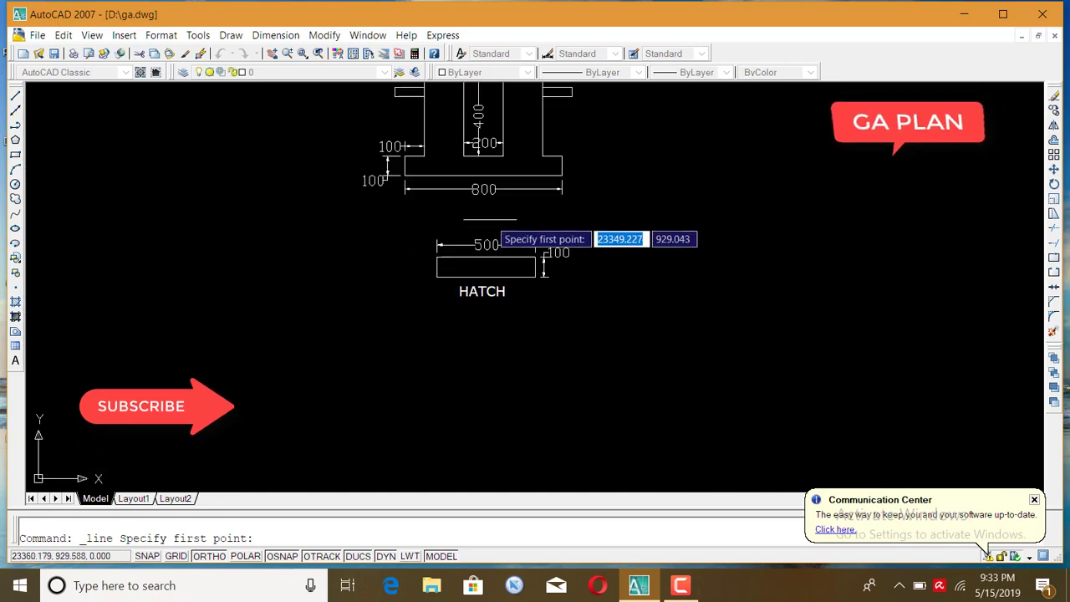
scroll(483, 222, "up", 1)
scroll(485, 216, "down", 2)
scroll(384, 292, "down", 4)
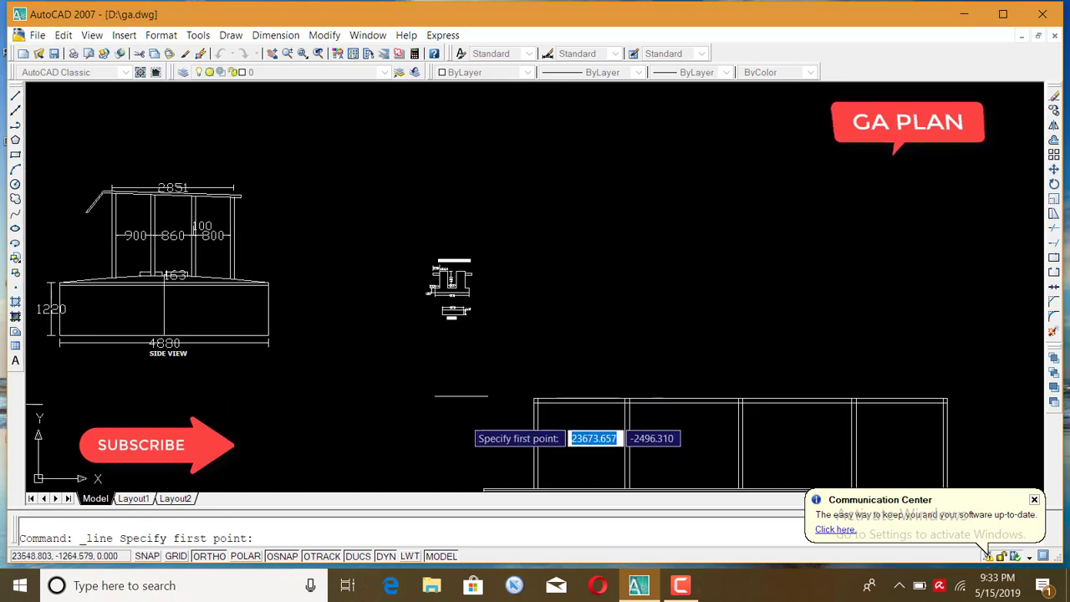
scroll(459, 418, "down", 1)
scroll(452, 421, "up", 3)
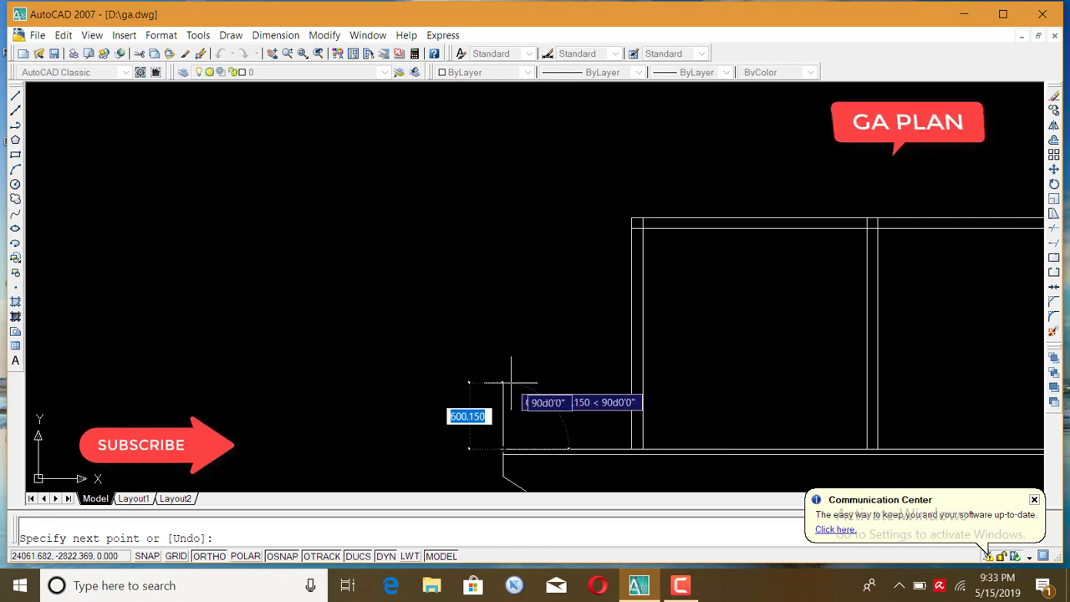
type("100")
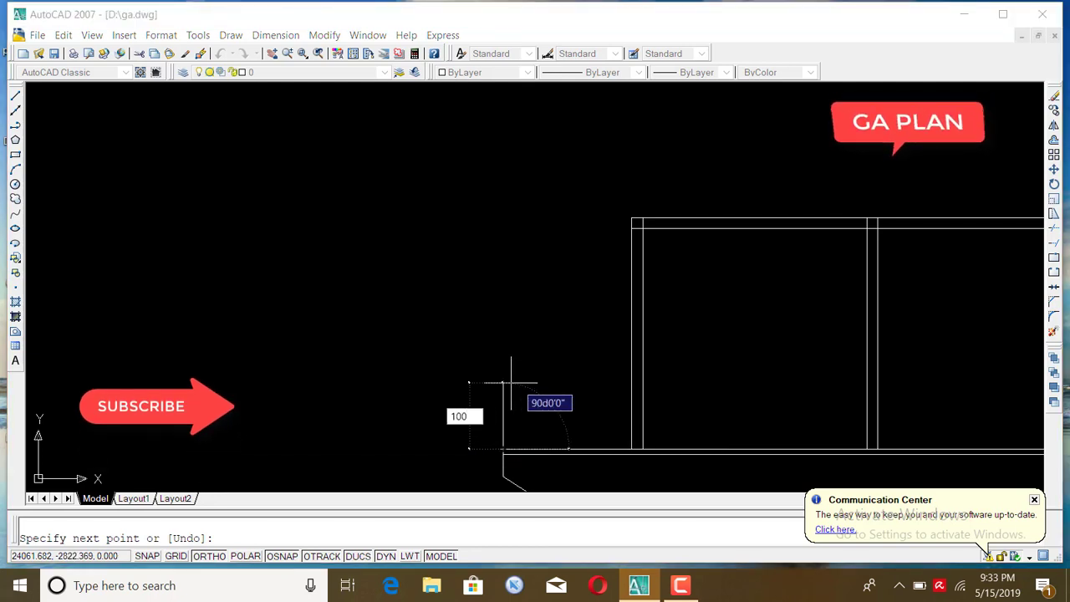
key("Return")
key("Return")
Offset the post 200 units, then delete the extra short vertical line
type("o")
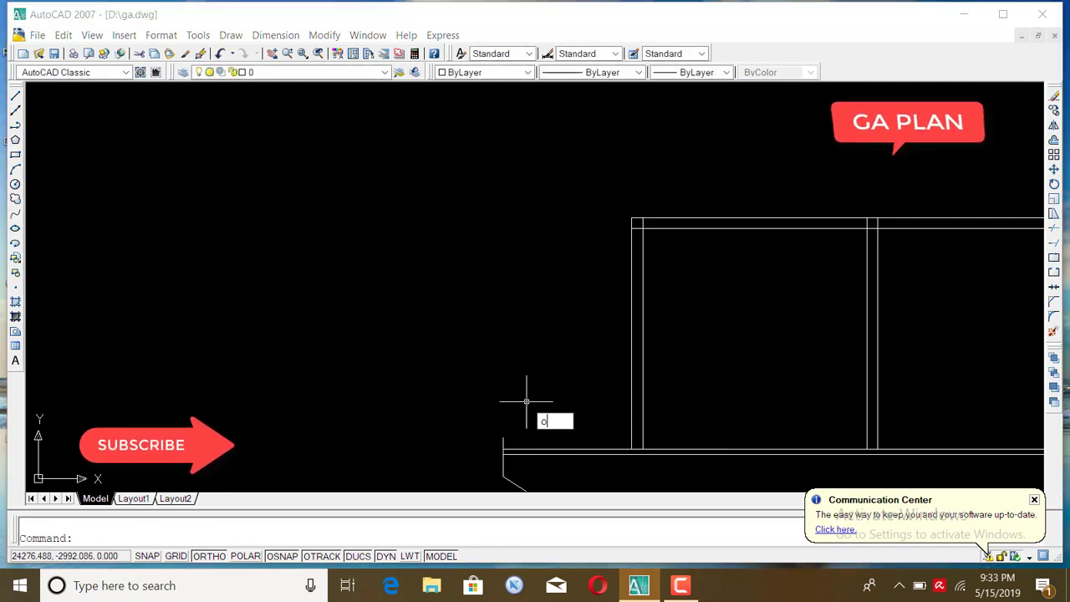
key("Return")
type("200")
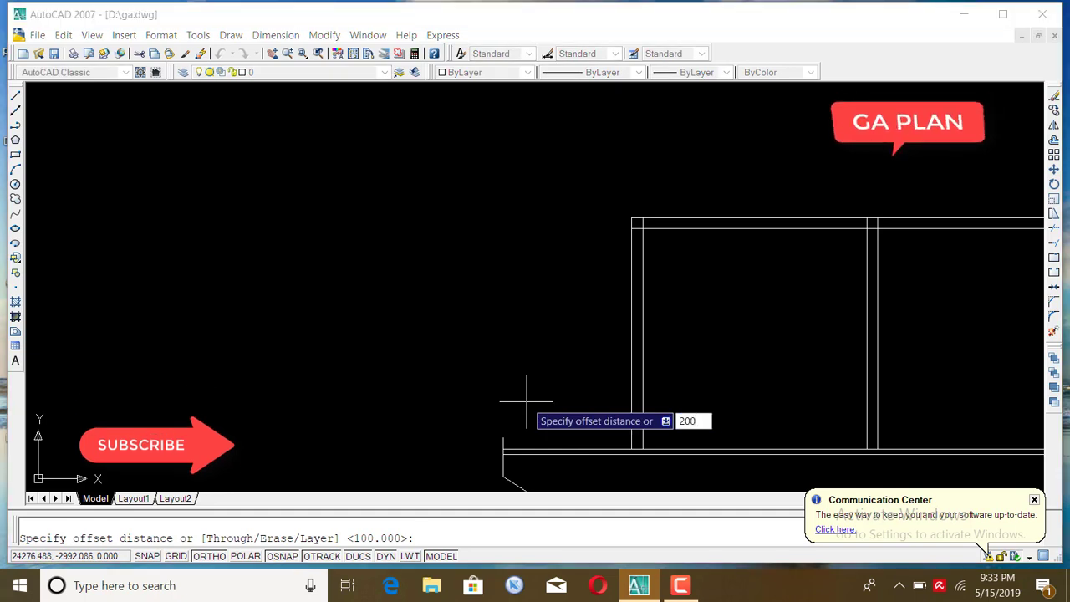
key("Return")
scroll(506, 441, "up", 2)
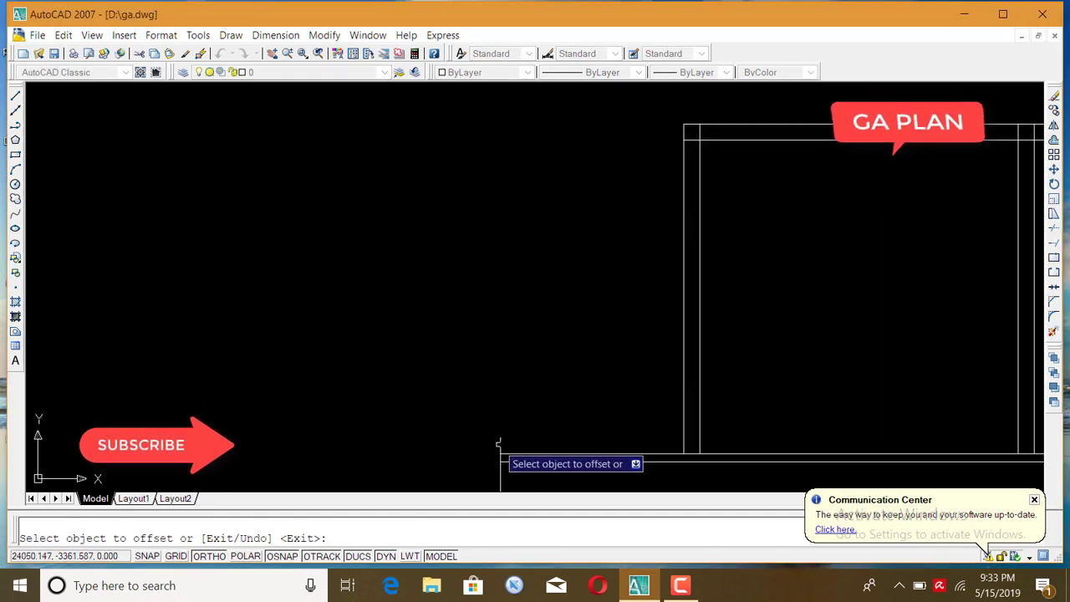
left_click(499, 444)
left_click(527, 445)
key("Return")
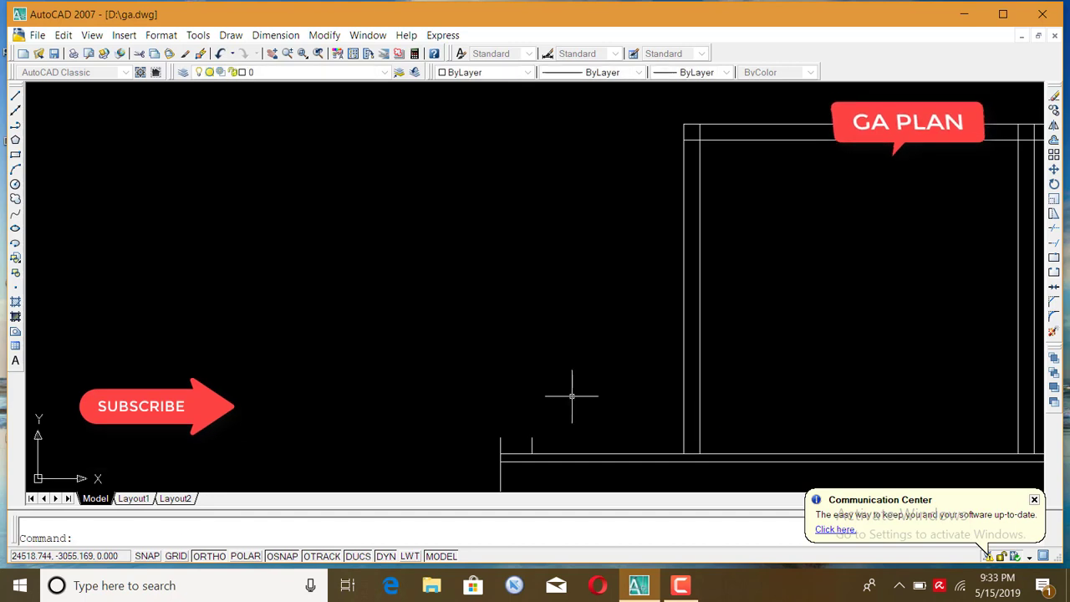
scroll(509, 431, "up", 3)
left_click(493, 459)
left_click(437, 449)
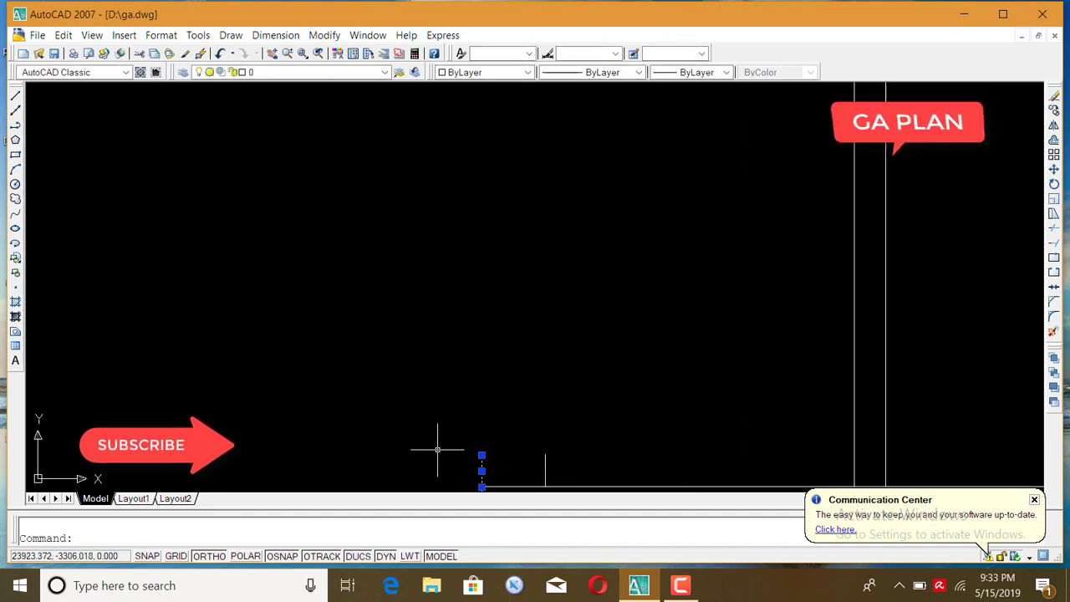
key("Delete")
scroll(454, 371, "down", 2)
scroll(554, 357, "down", 2)
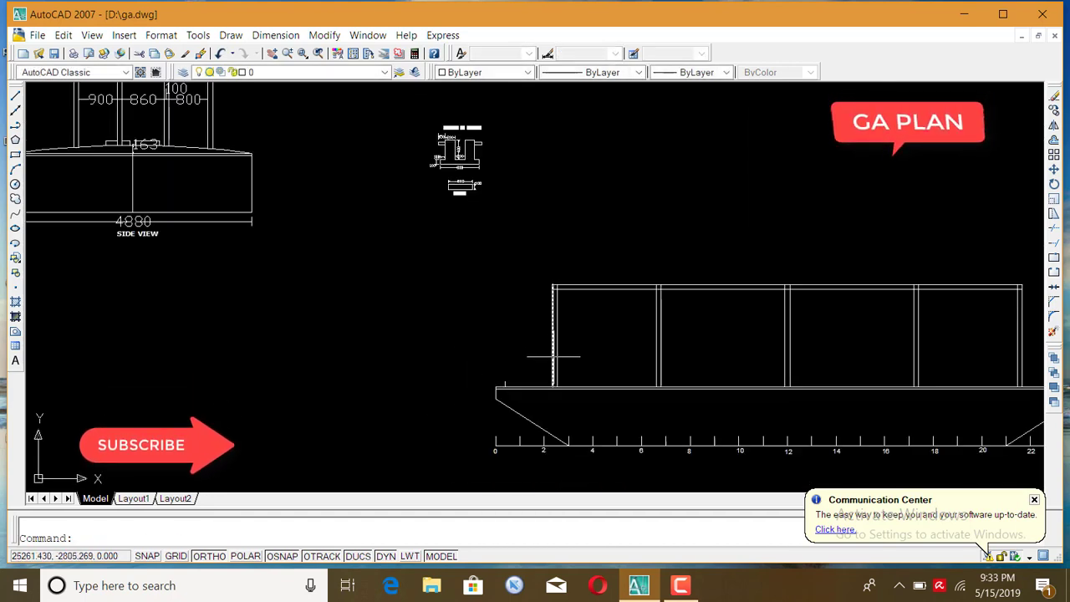
scroll(514, 377, "up", 3)
scroll(522, 368, "up", 2)
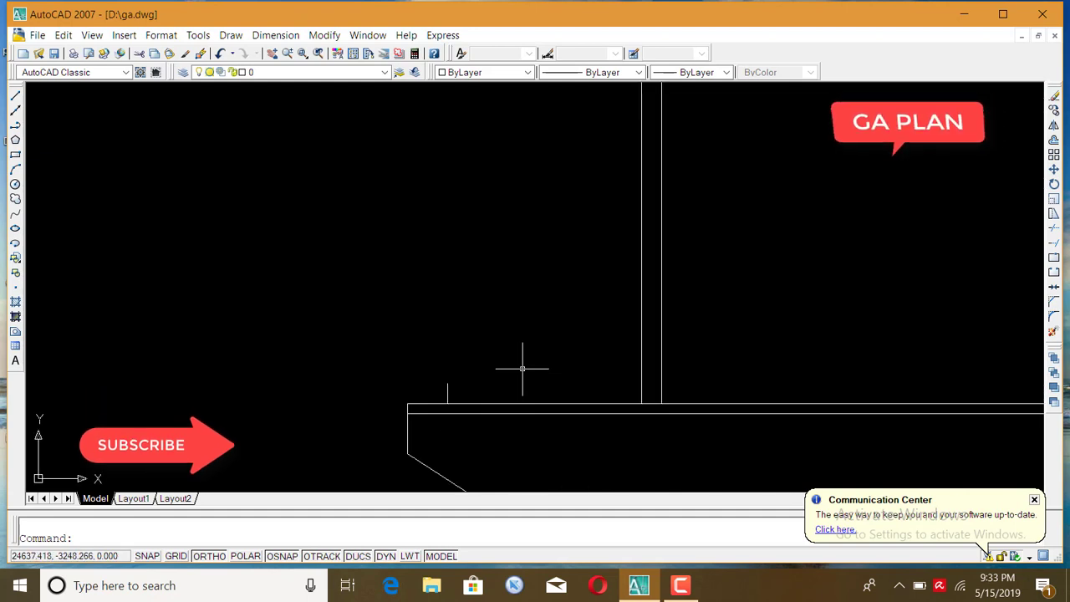
Set up an 800-unit offset, then exit without making any copy
type("o")
key("Return")
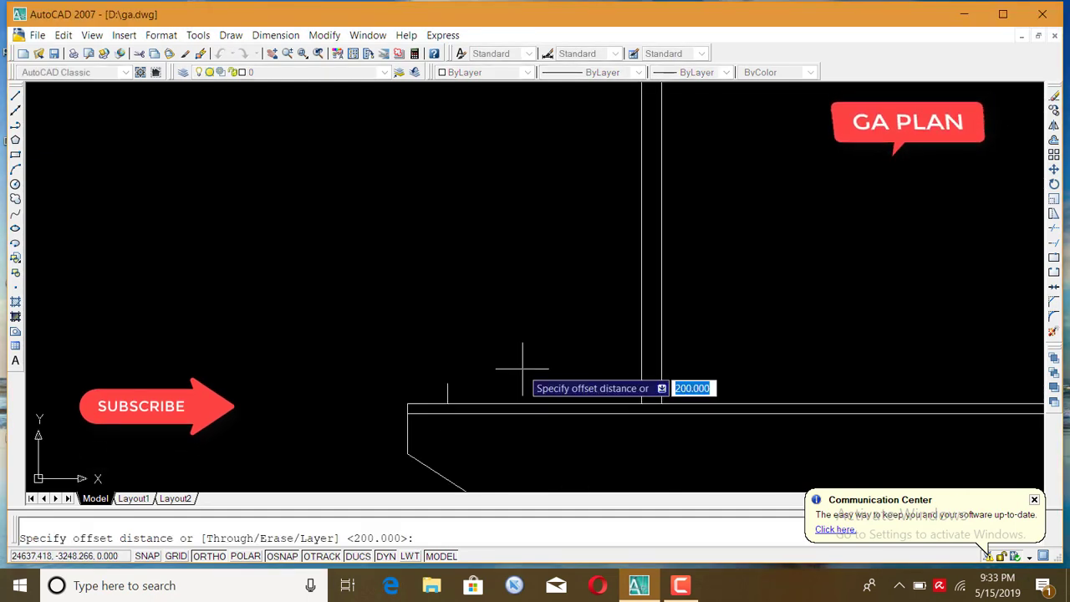
type("8")
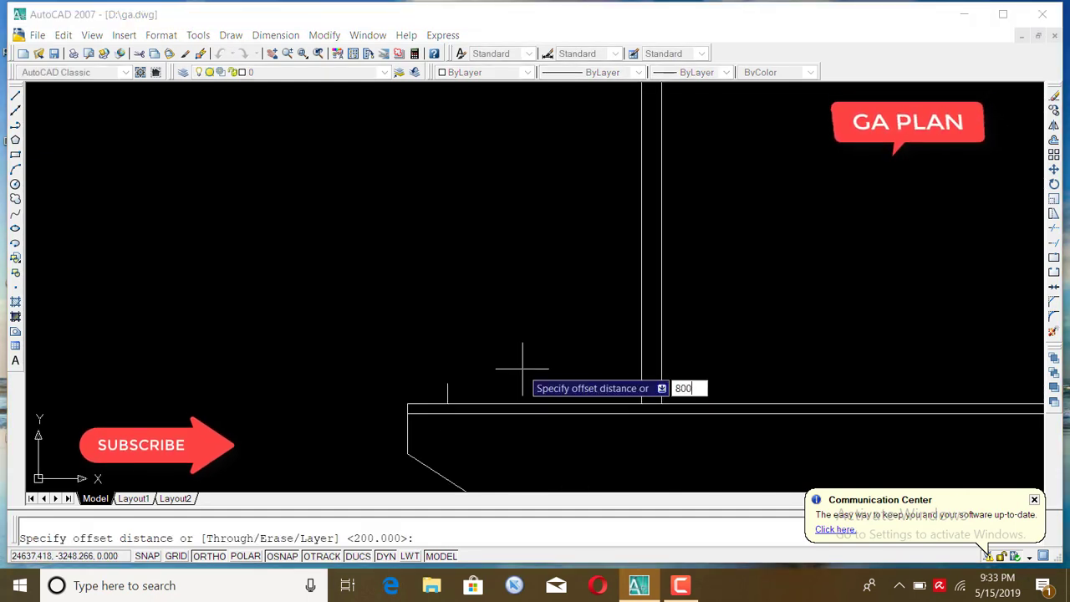
key("Return")
scroll(445, 389, "up", 2)
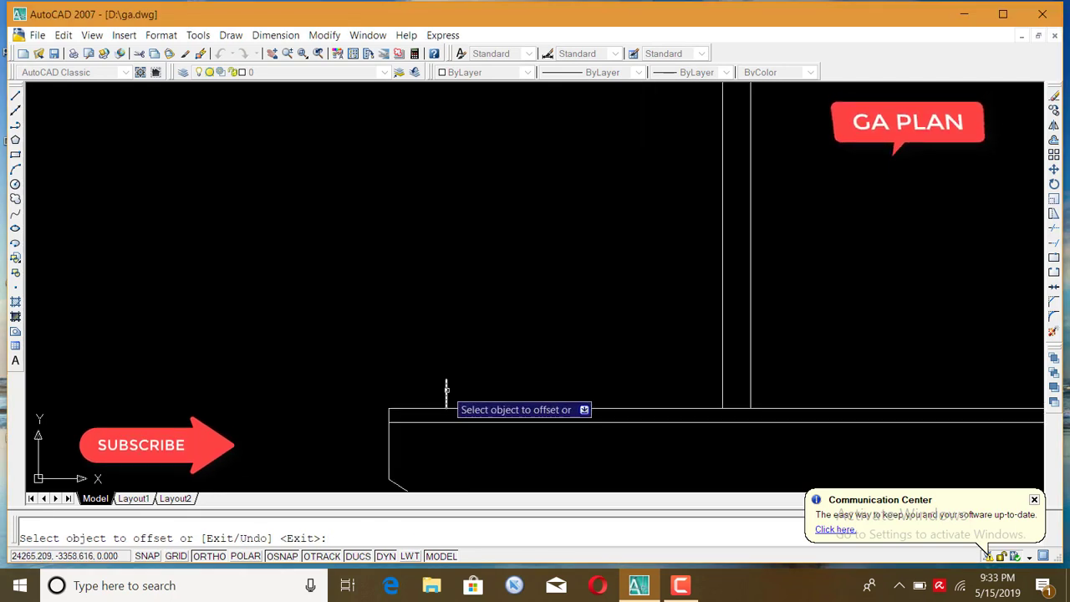
scroll(499, 282, "down", 2)
scroll(641, 352, "down", 2)
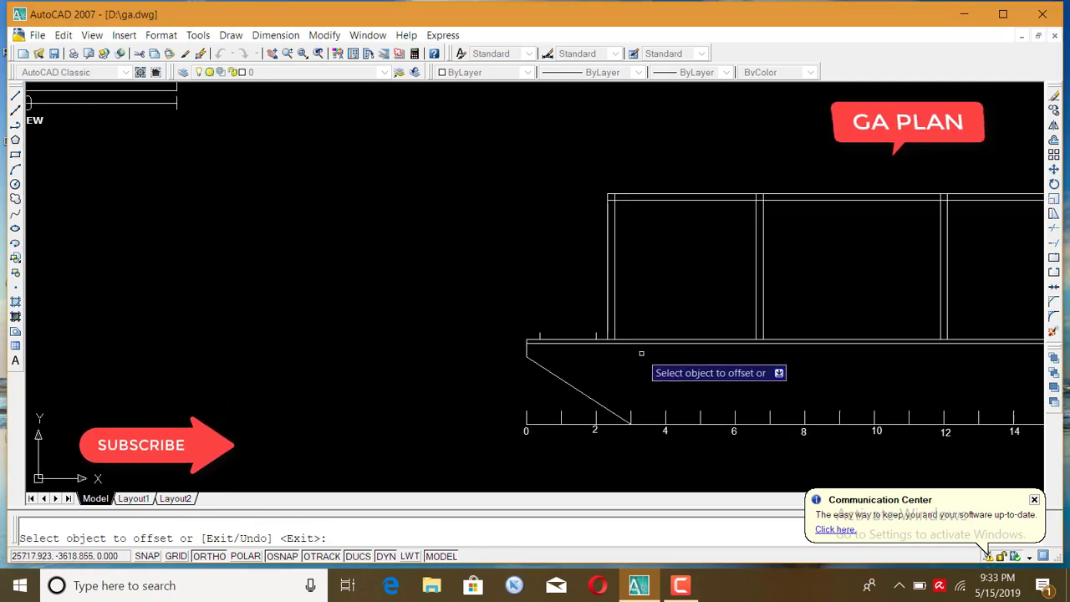
scroll(641, 353, "down", 1)
scroll(641, 353, "down", 2)
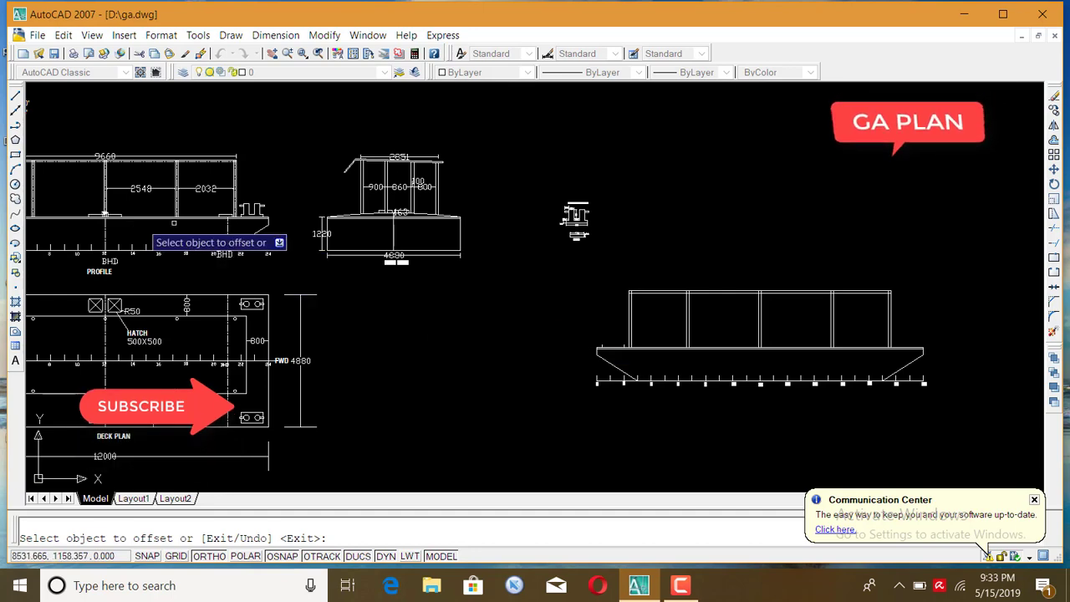
scroll(270, 227, "up", 2)
scroll(269, 228, "up", 1)
scroll(192, 228, "down", 1)
scroll(256, 227, "down", 1)
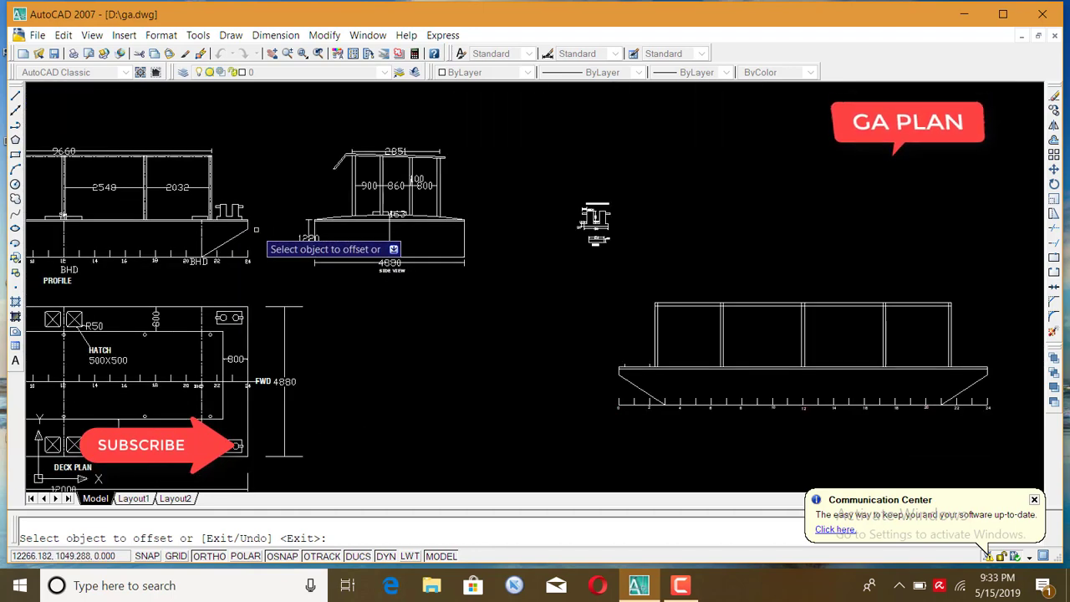
scroll(601, 221, "up", 2)
scroll(625, 219, "up", 1)
scroll(509, 247, "down", 1)
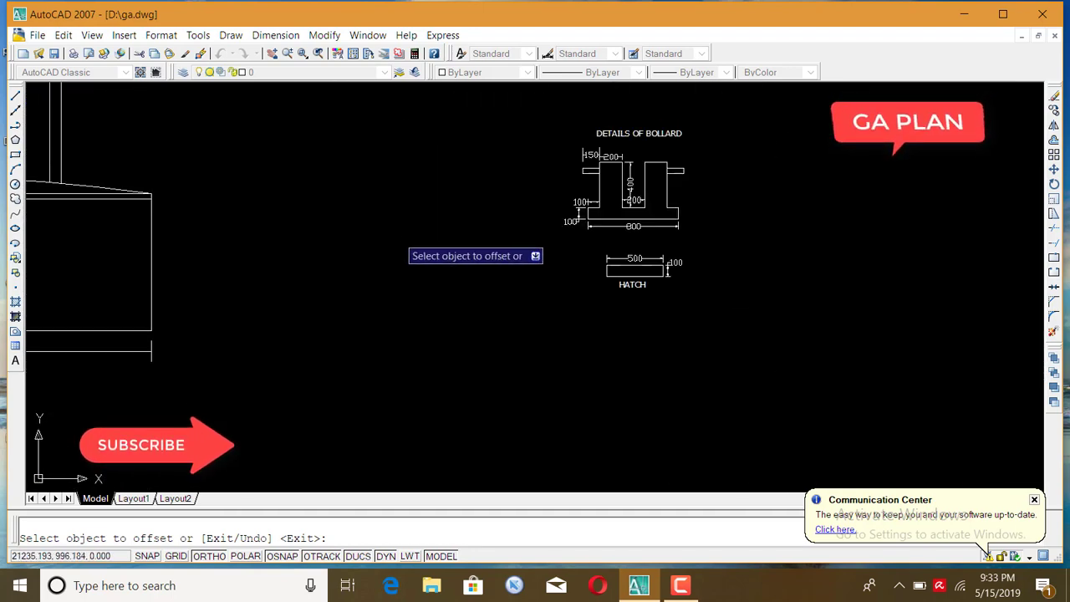
scroll(400, 236, "down", 2)
scroll(449, 360, "up", 1)
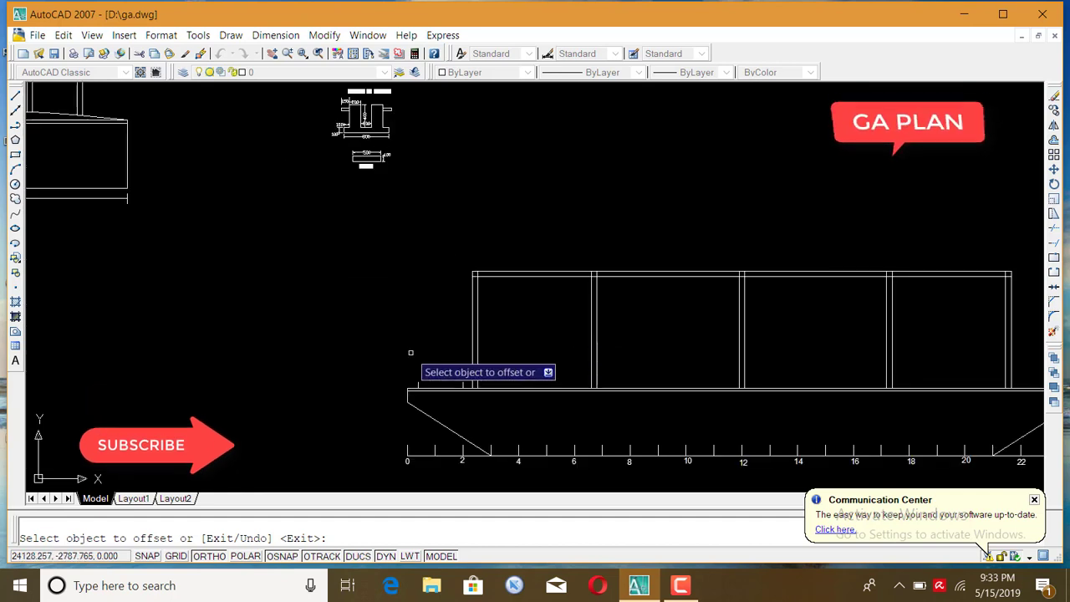
scroll(331, 137, "up", 1)
scroll(332, 137, "up", 1)
scroll(422, 251, "down", 3)
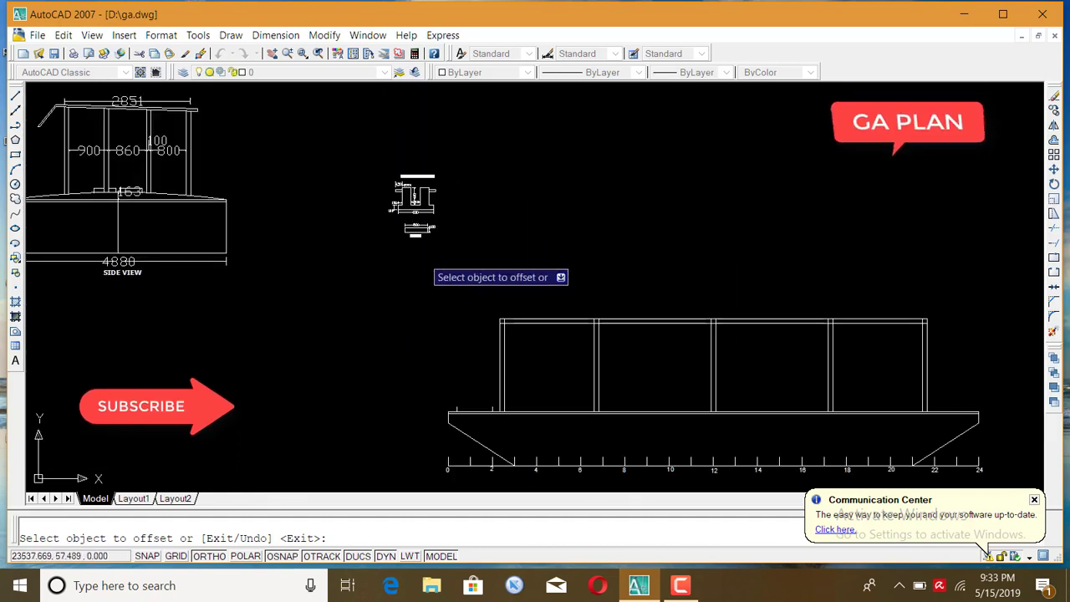
right_click(402, 343)
left_click(420, 345)
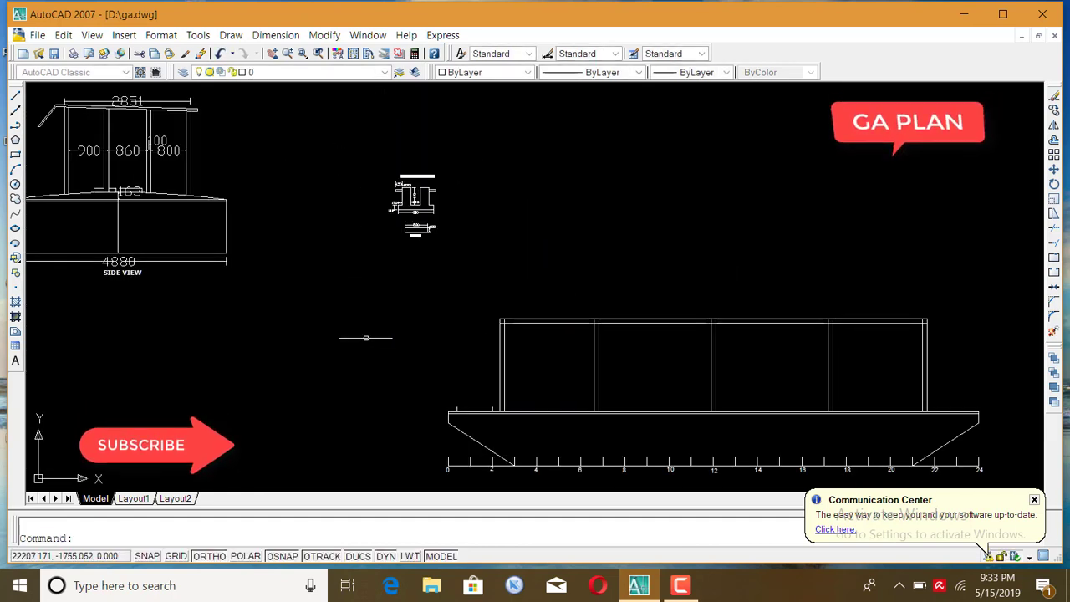
Start the bollard post outline with a 100 segment and a 400 upright
left_click(15, 96)
scroll(485, 426, "up", 4)
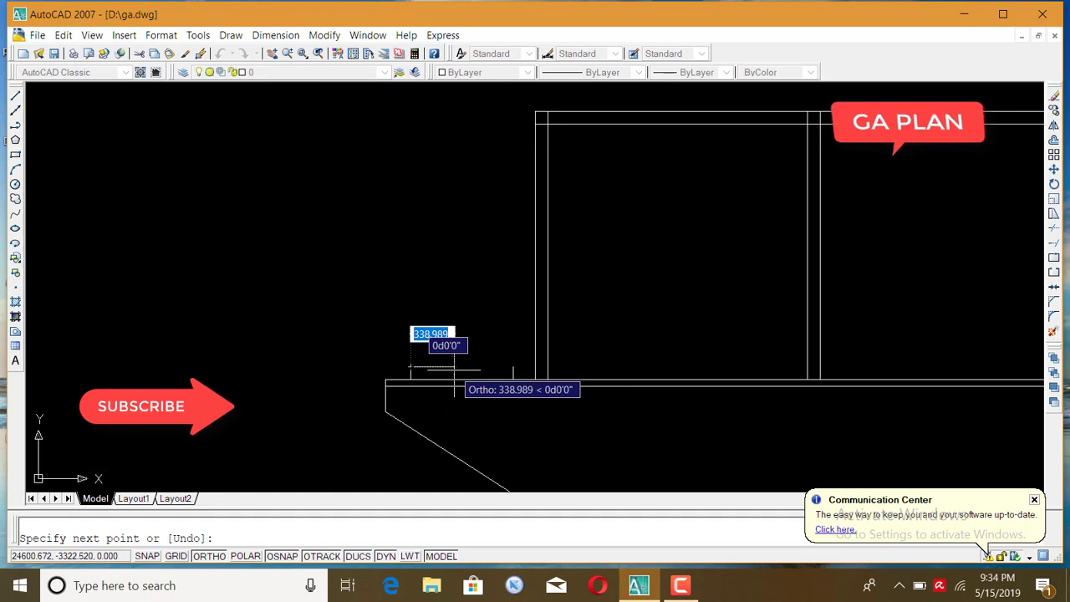
type("100")
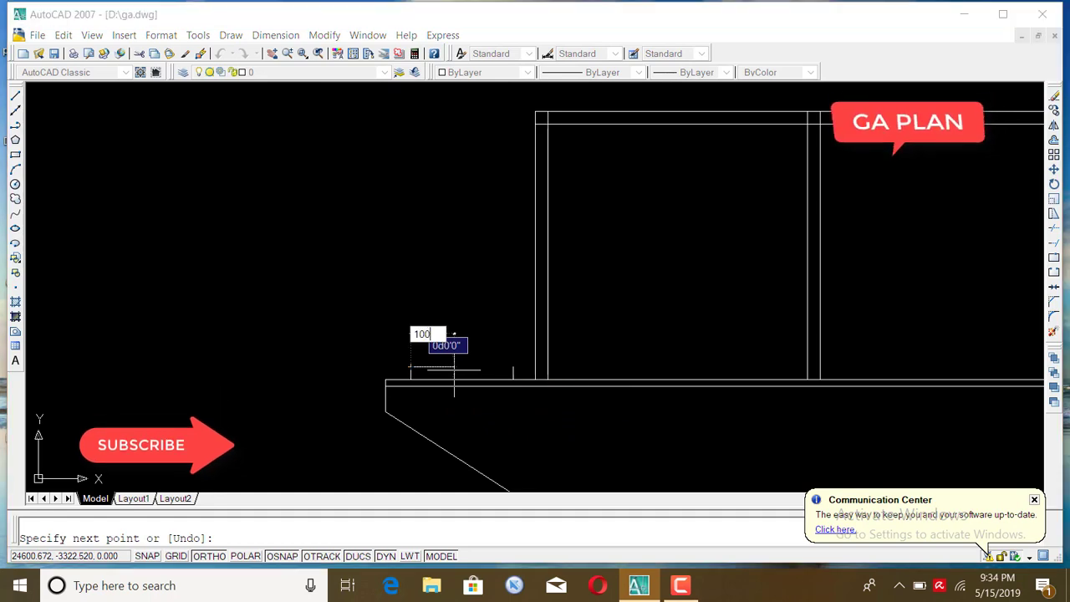
key("Return")
scroll(418, 301, "down", 3)
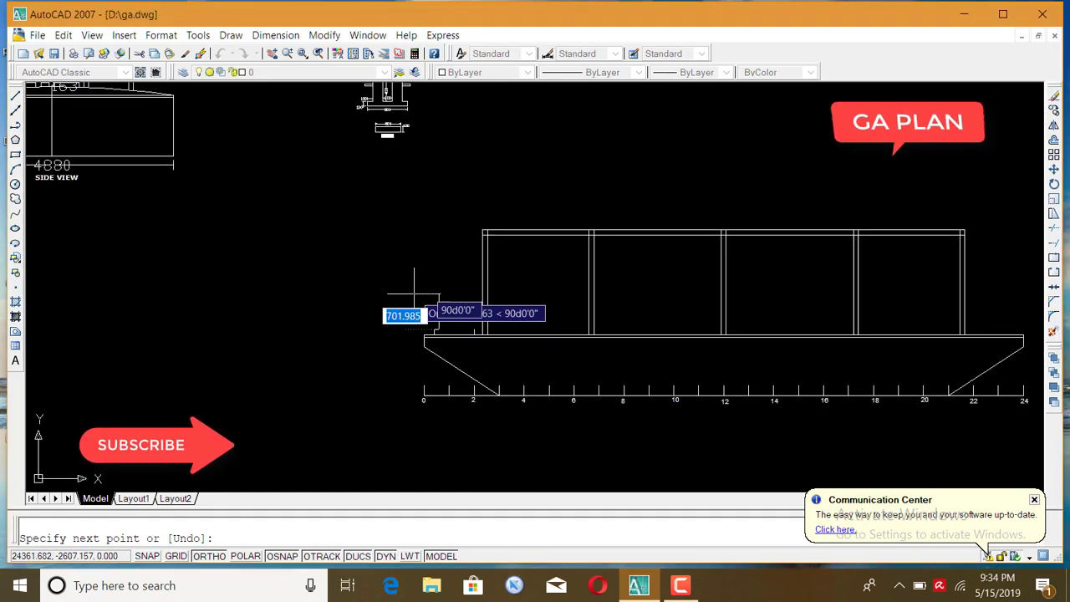
scroll(413, 295, "up", 2)
scroll(405, 309, "down", 3)
scroll(400, 207, "up", 1)
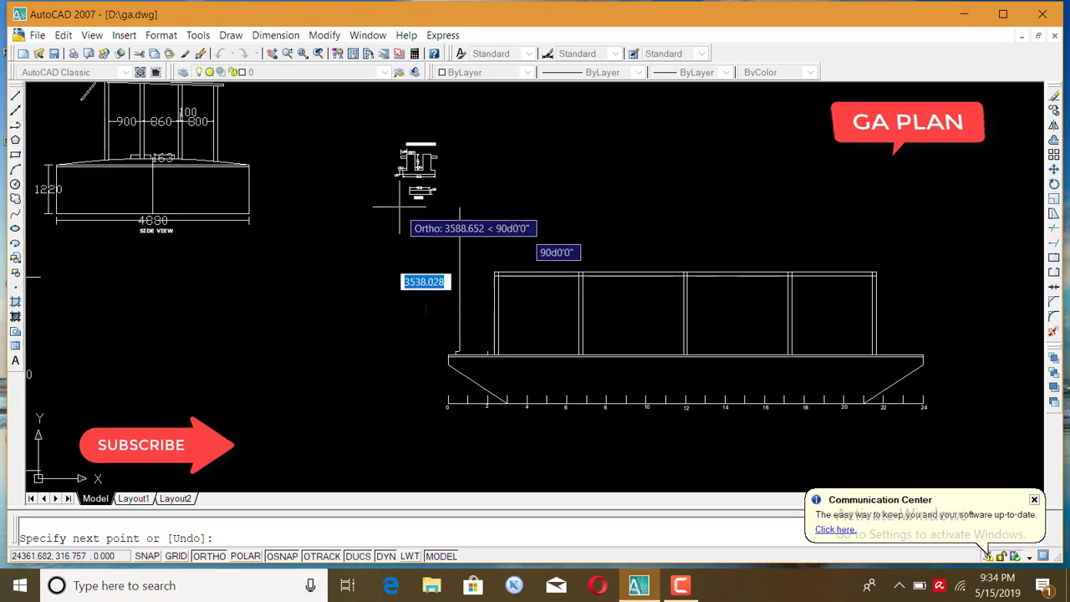
scroll(401, 209, "up", 2)
scroll(435, 214, "down", 2)
scroll(451, 208, "up", 2)
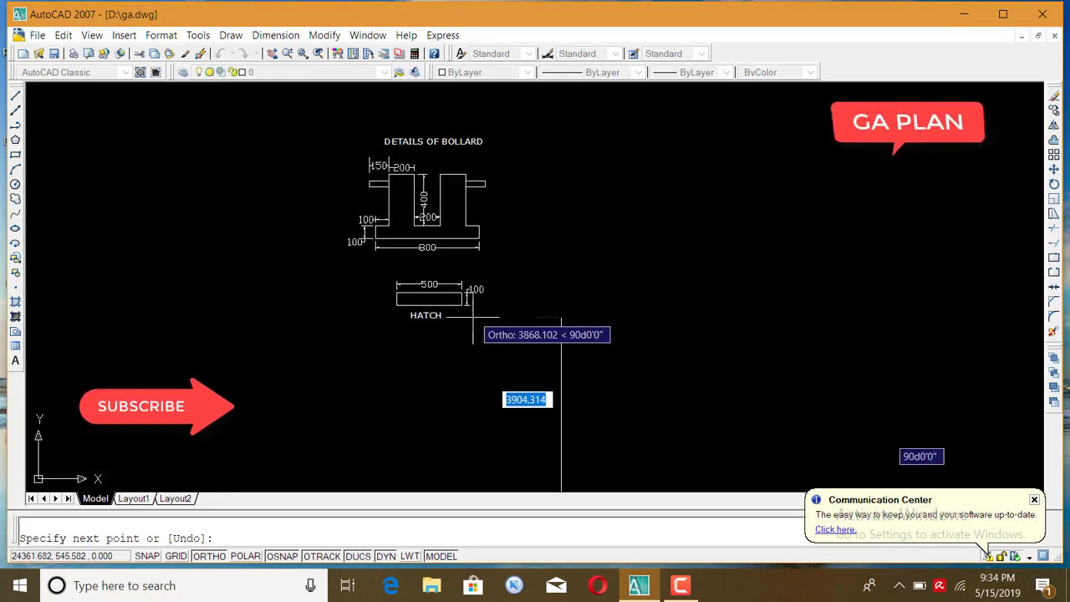
scroll(464, 342, "down", 2)
scroll(456, 360, "down", 1)
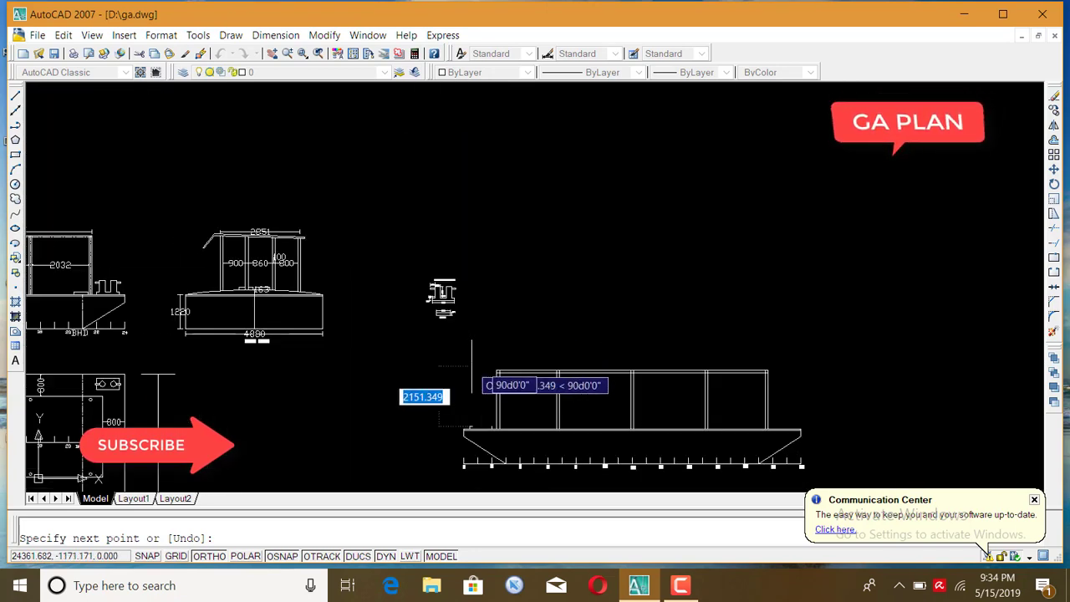
type("400")
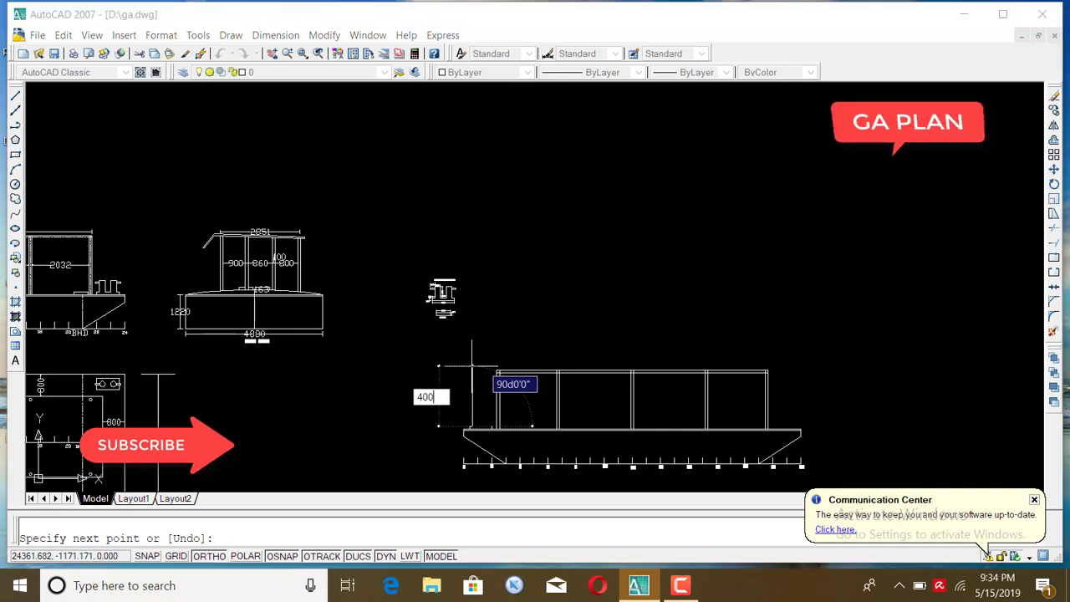
key("Return")
Add a 200 top and a 400 side to complete the bollard post outline
scroll(480, 393, "up", 1)
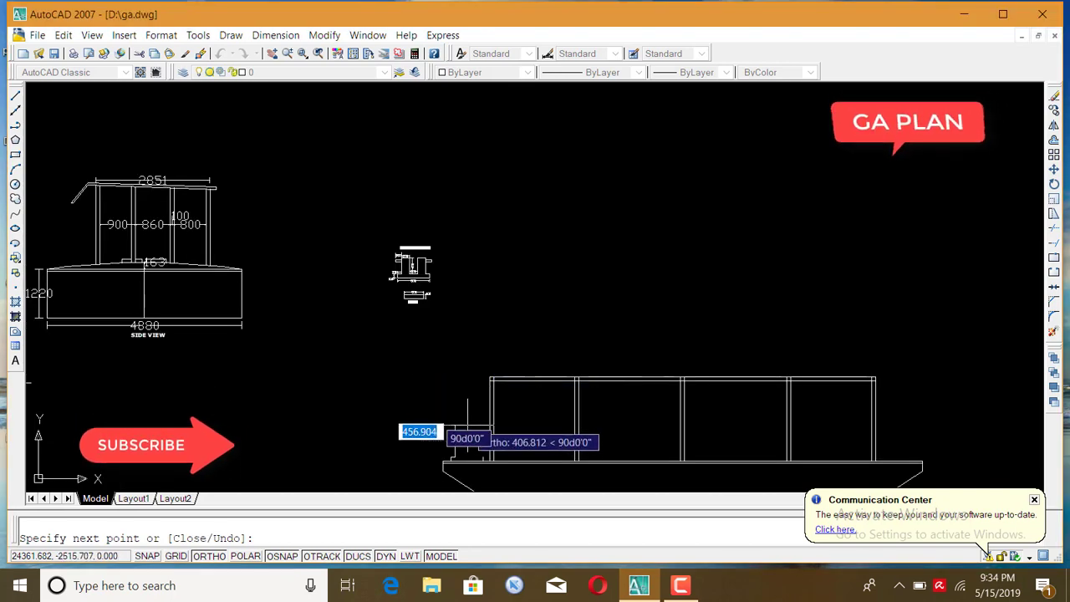
scroll(489, 436, "up", 2)
scroll(493, 433, "up", 1)
scroll(476, 430, "up", 1)
scroll(502, 372, "down", 3)
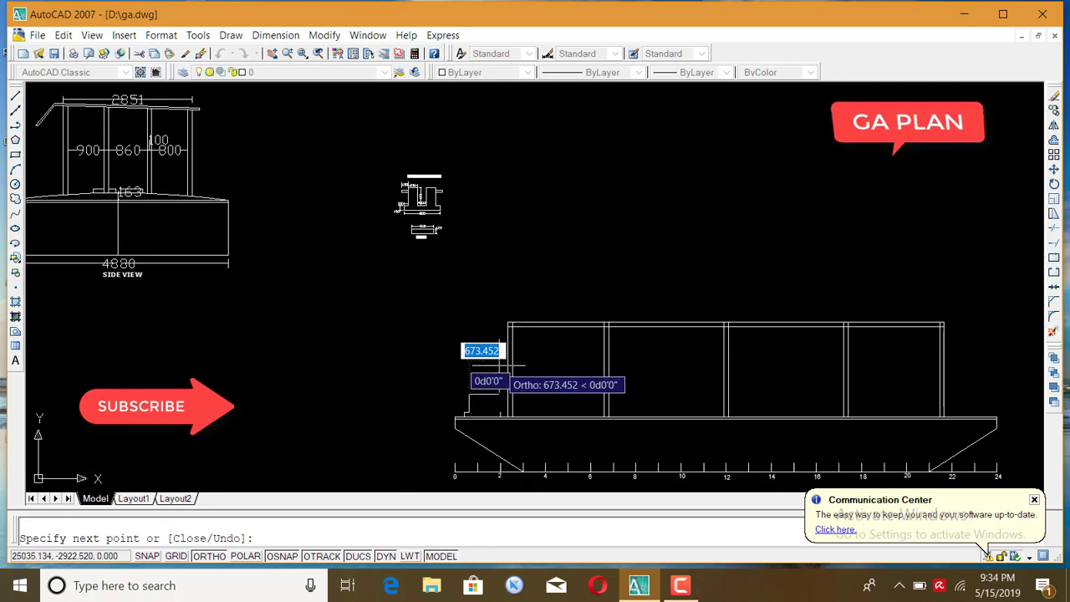
scroll(435, 239, "up", 2)
scroll(469, 251, "up", 2)
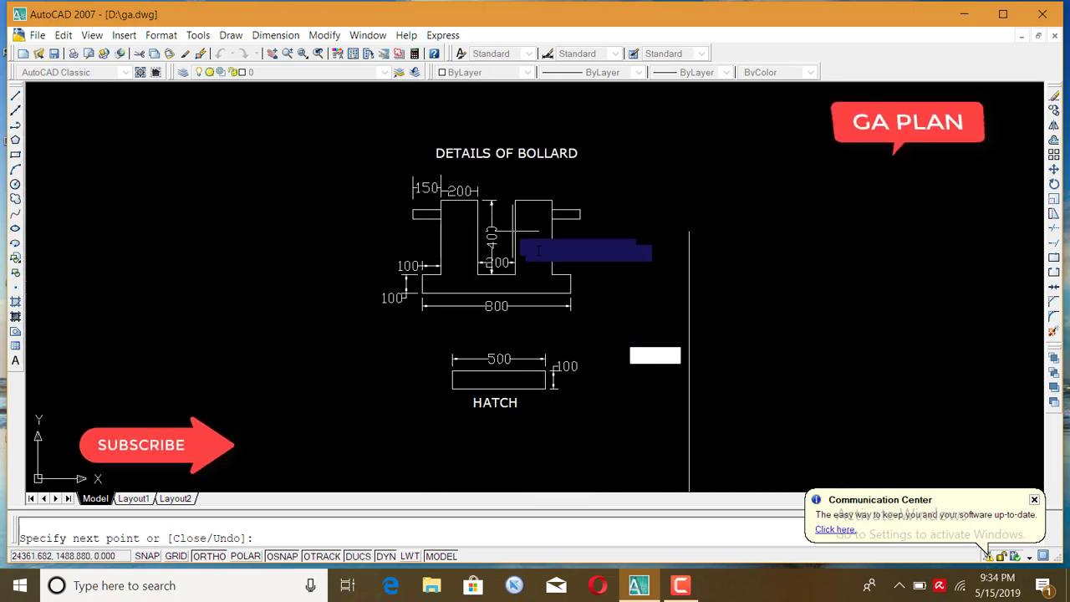
scroll(519, 418, "down", 2)
scroll(485, 418, "down", 2)
scroll(502, 402, "up", 2)
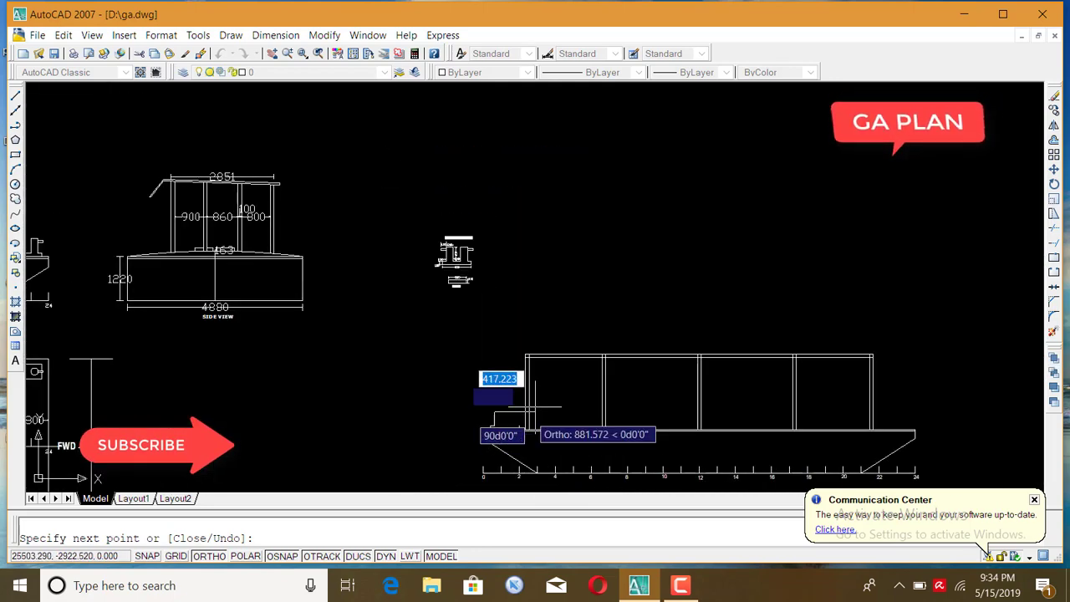
scroll(468, 418, "up", 1)
scroll(461, 422, "up", 1)
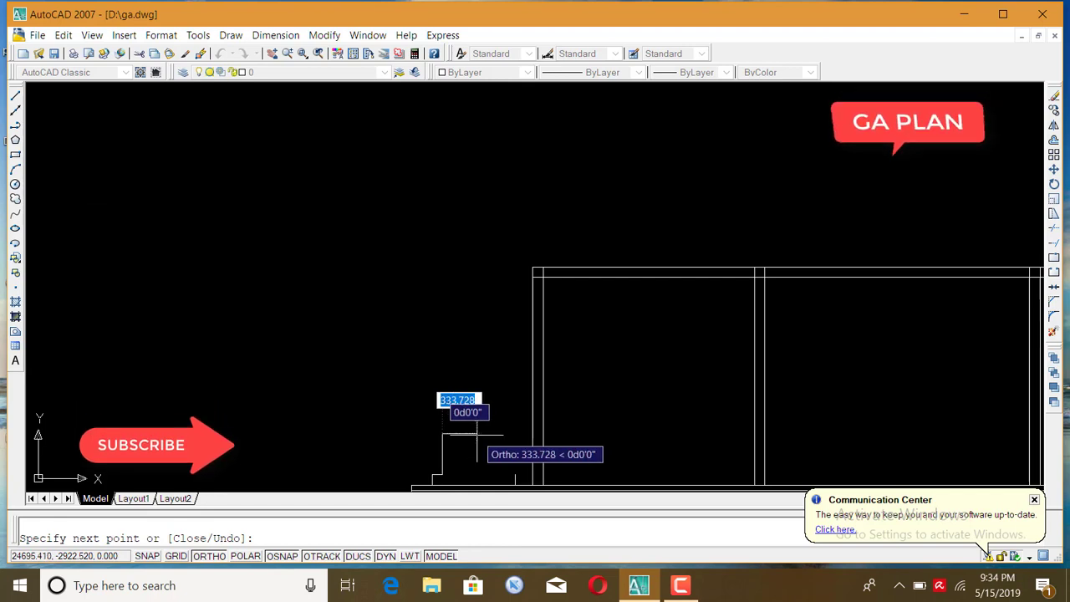
type("200")
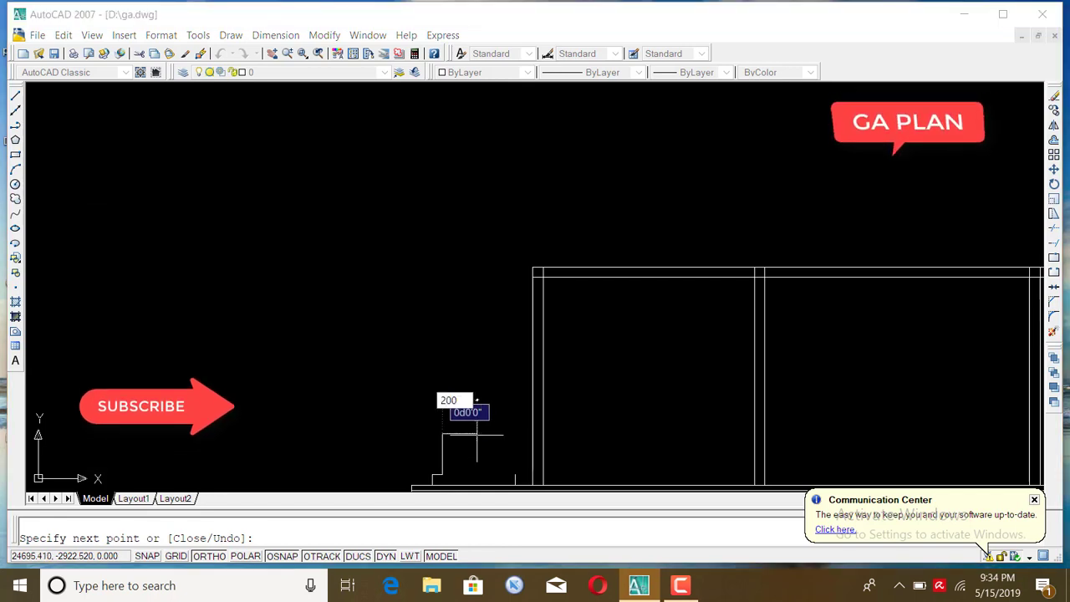
key("Return")
scroll(452, 418, "up", 1)
scroll(451, 435, "down", 1)
scroll(452, 444, "up", 1)
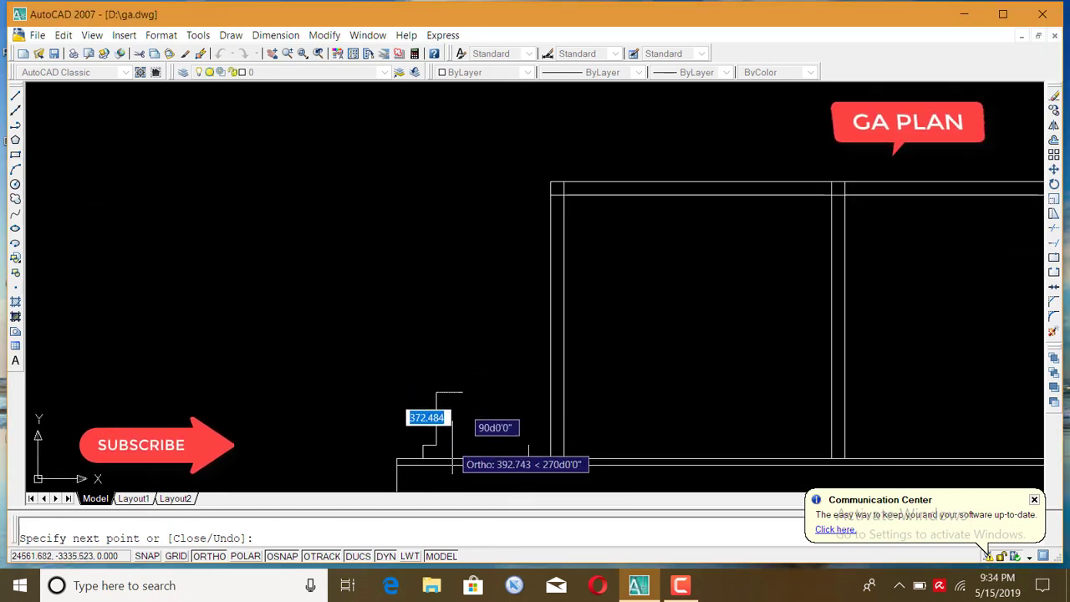
type("400")
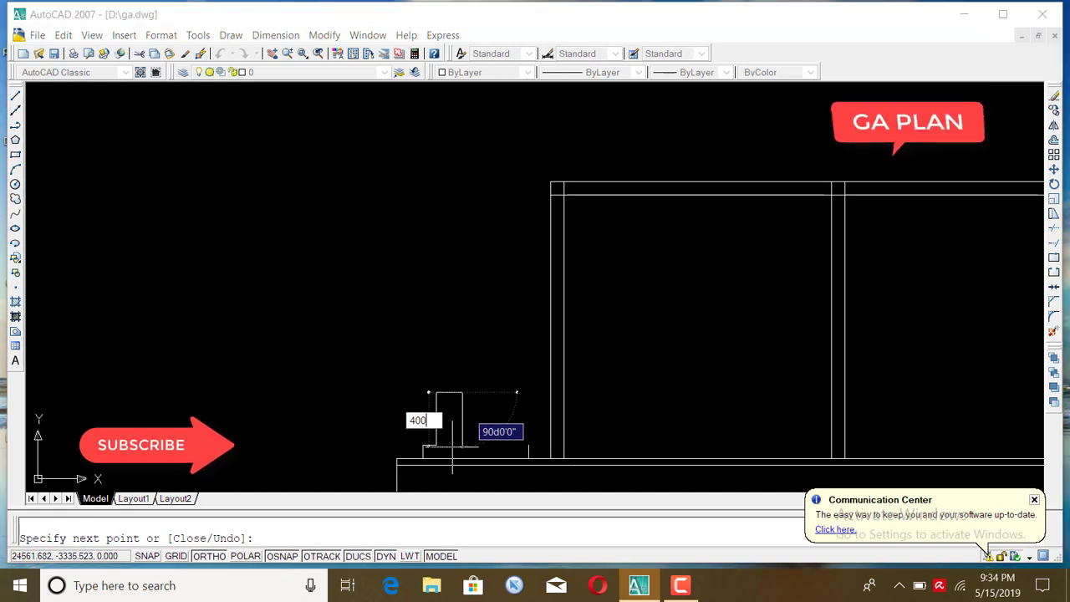
key("Return")
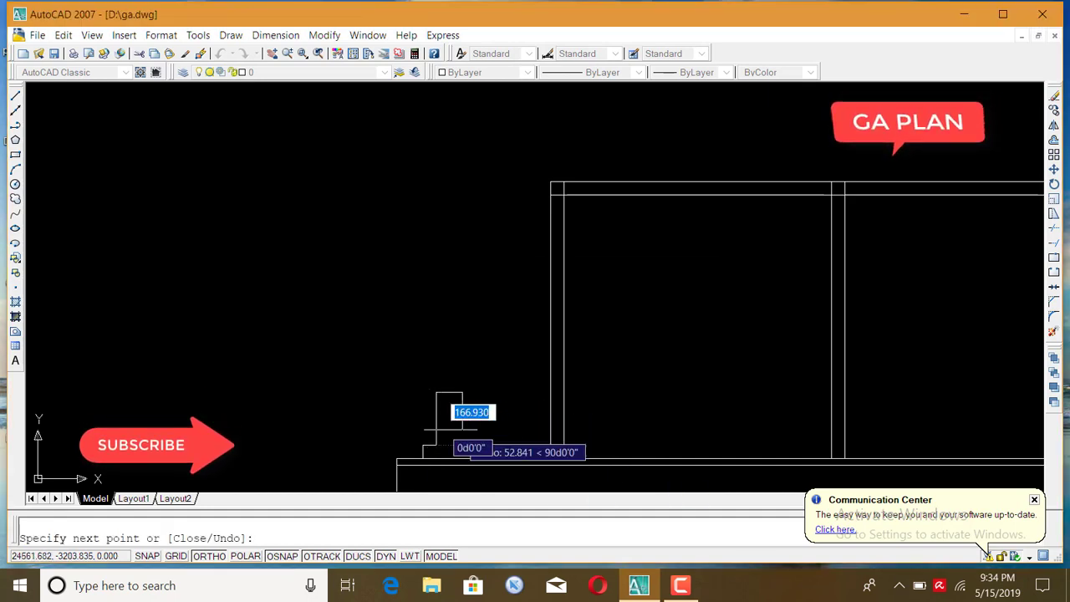
scroll(444, 423, "up", 1)
scroll(547, 407, "down", 2)
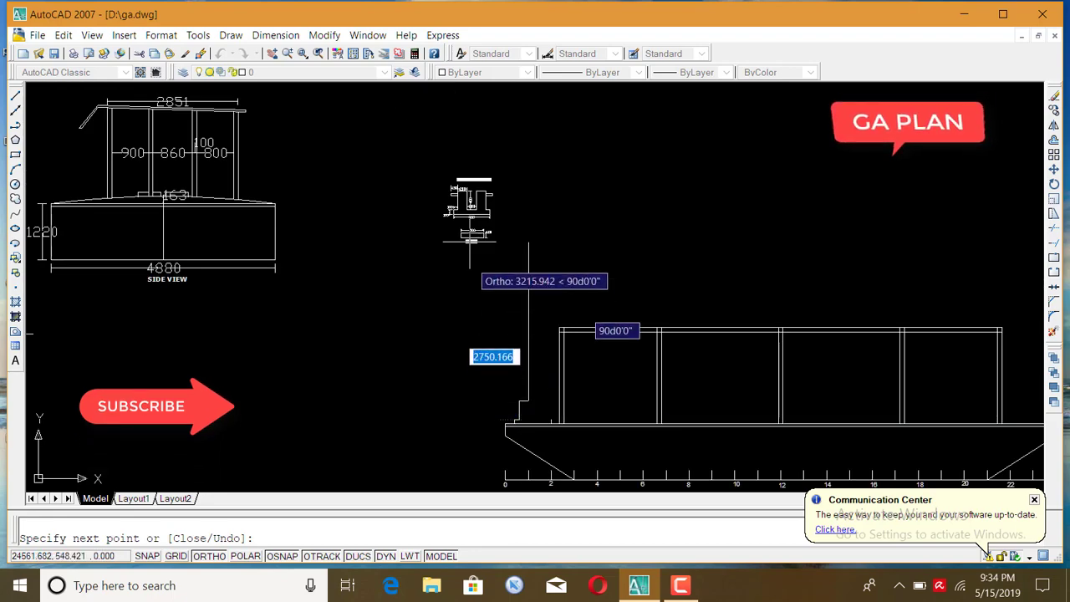
middle_click_drag(468, 276, 727, 286)
scroll(490, 288, "down", 2)
scroll(402, 326, "down", 1)
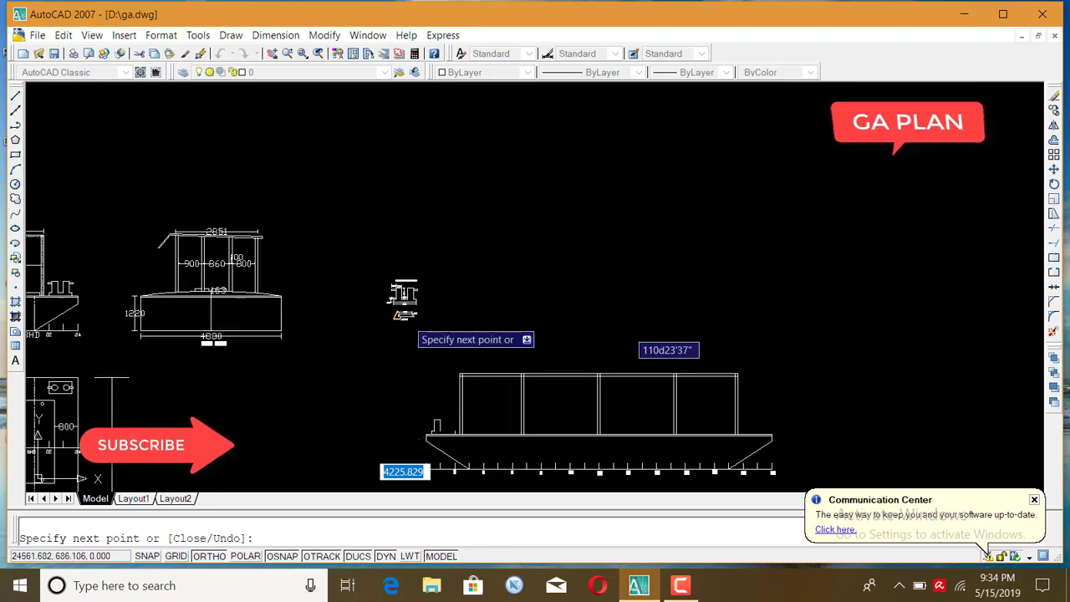
scroll(456, 423, "up", 3)
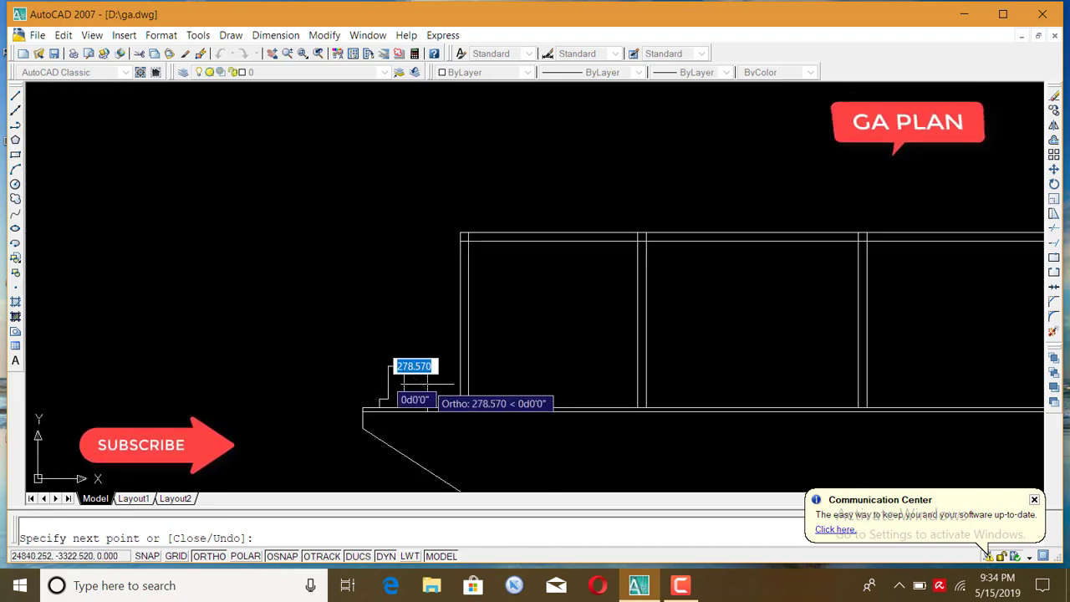
Extend the bollard outline with a 250 step and a 400-high upright
type("2")
type("50")
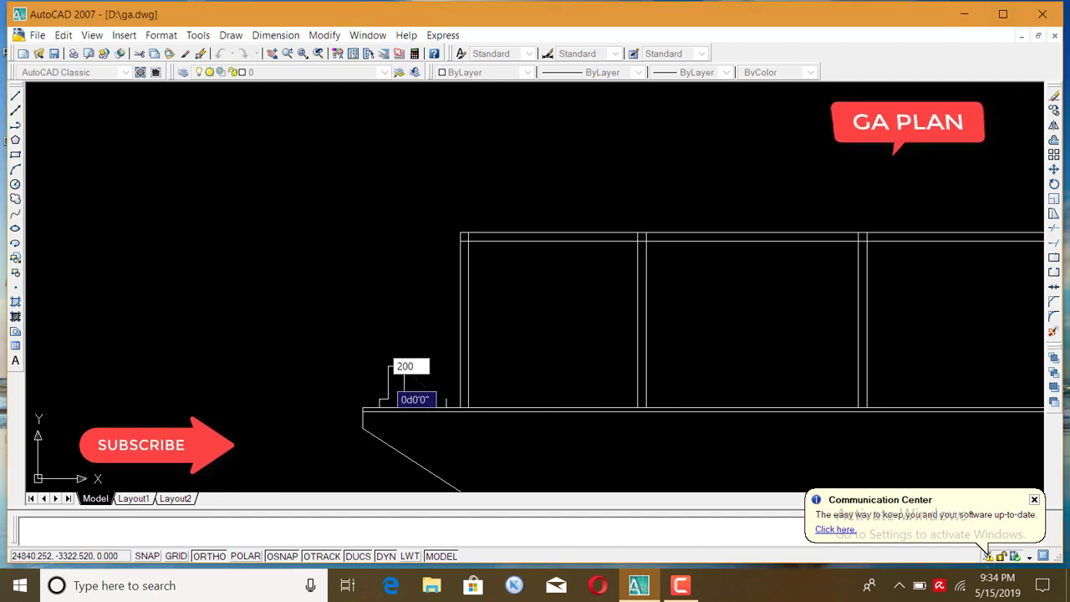
key("Return")
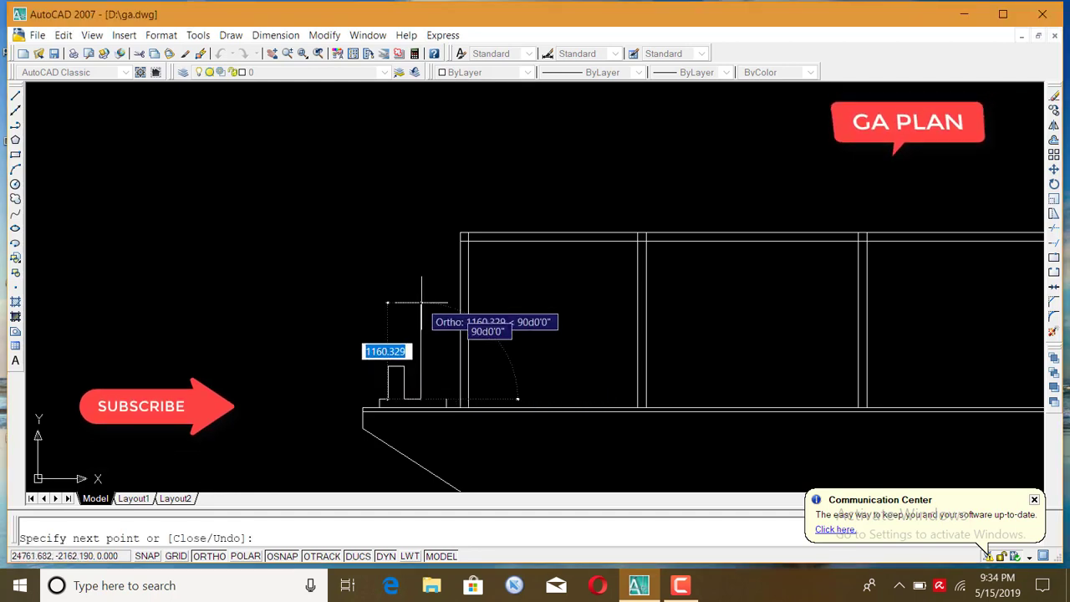
type("400")
key("Return")
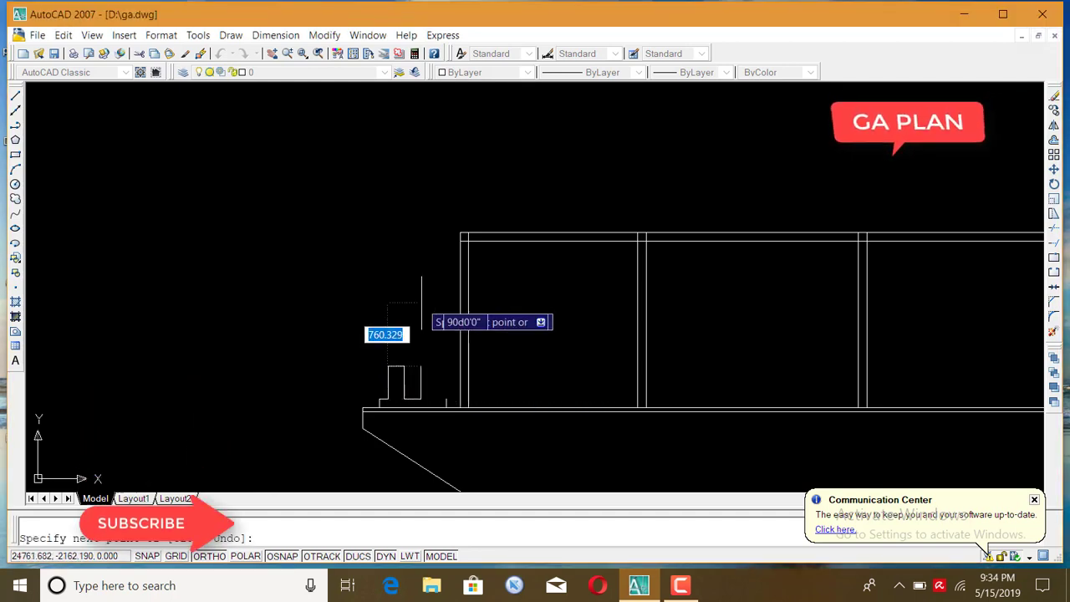
scroll(448, 363, "up", 1)
scroll(453, 368, "up", 1)
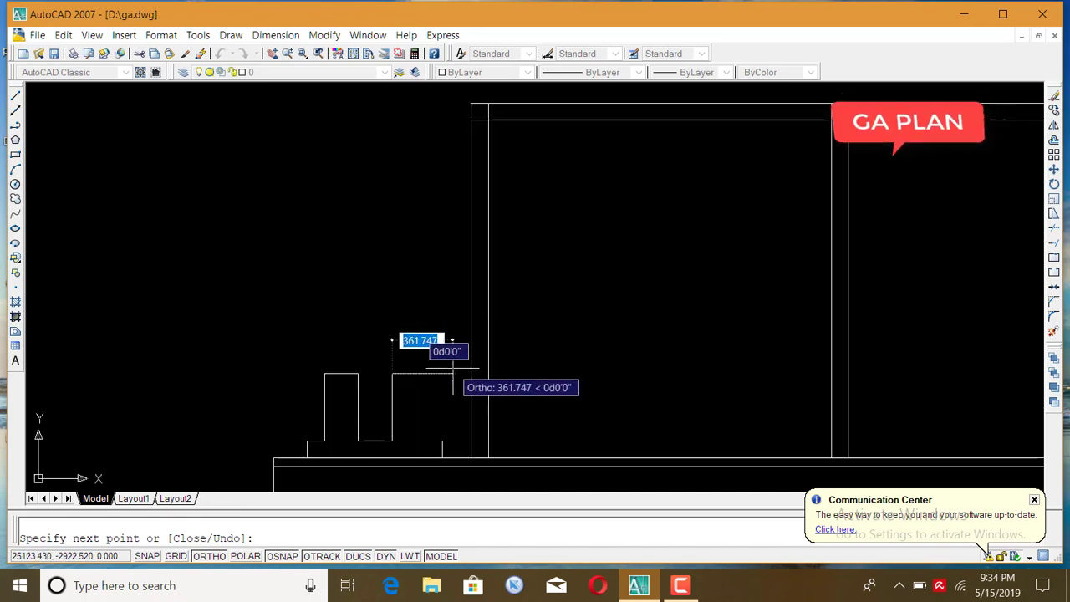
Add the 200 top and 400 downward segment of the second post, then end the line
type("200")
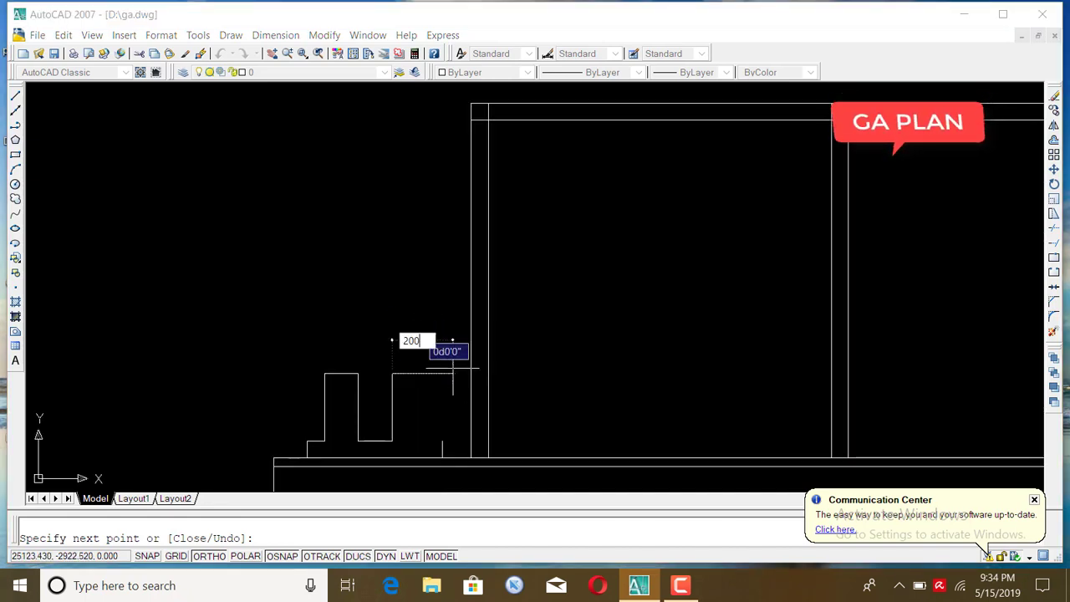
key("Return")
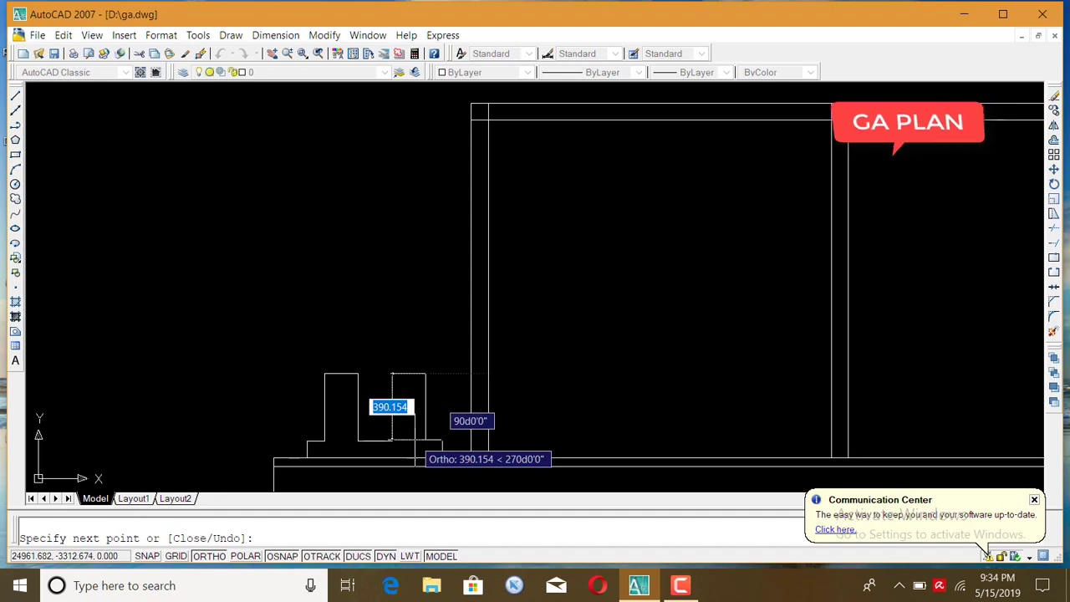
type("400")
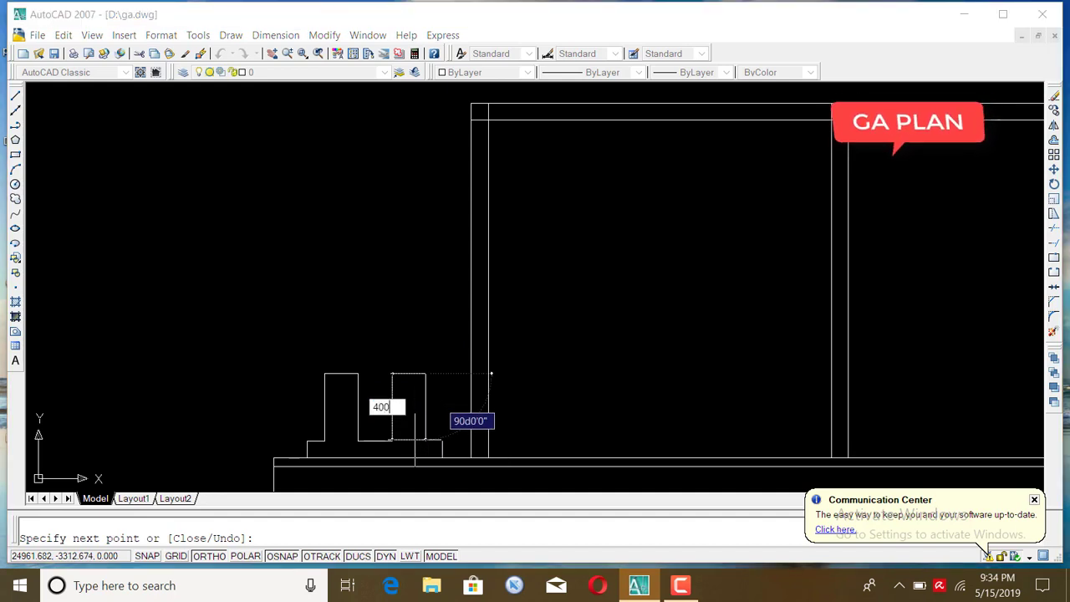
key("Return")
scroll(466, 454, "up", 2)
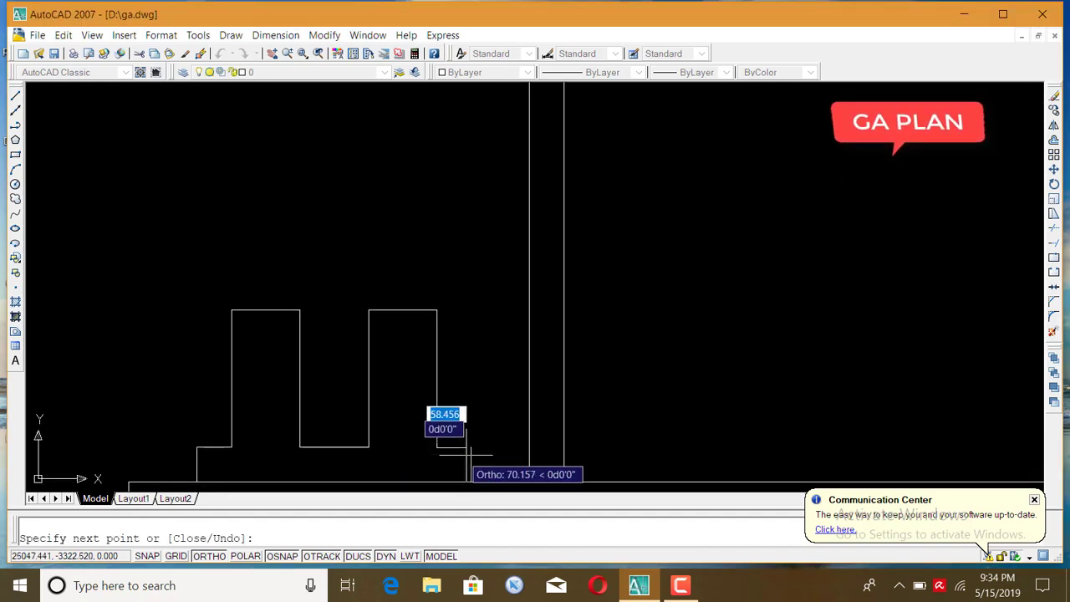
right_click(491, 372)
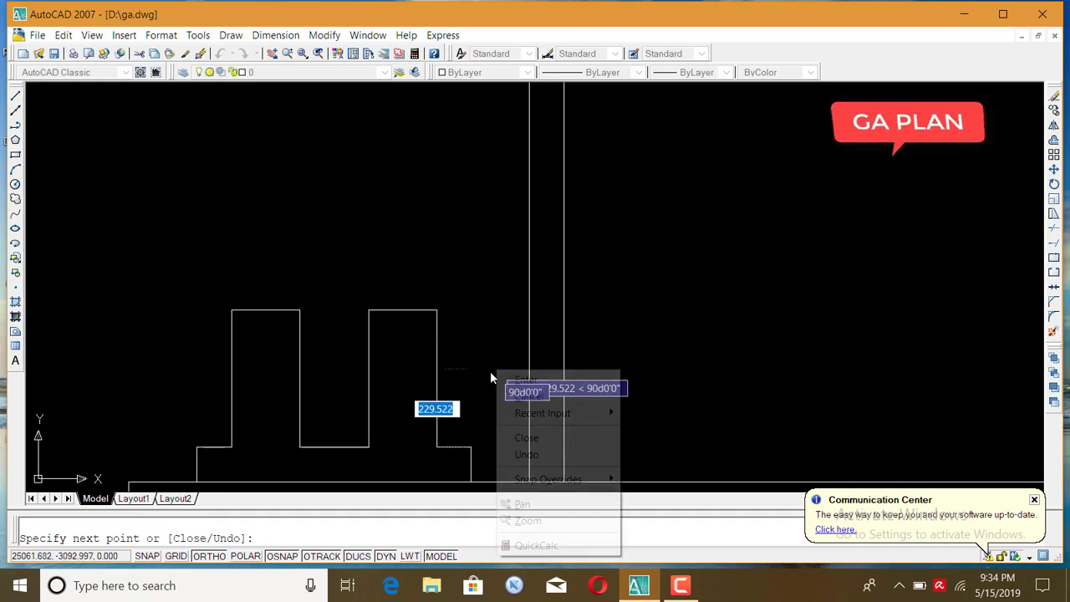
left_click(510, 376)
scroll(439, 351, "down", 5)
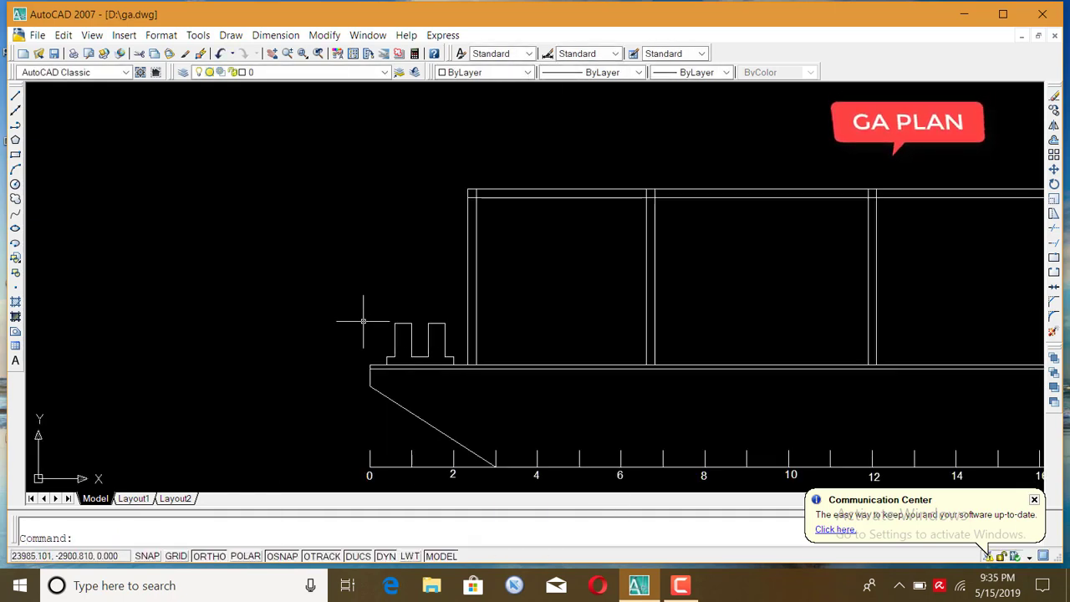
scroll(363, 320, "up", 2)
scroll(394, 335, "down", 2)
scroll(418, 326, "down", 3)
scroll(393, 217, "up", 4)
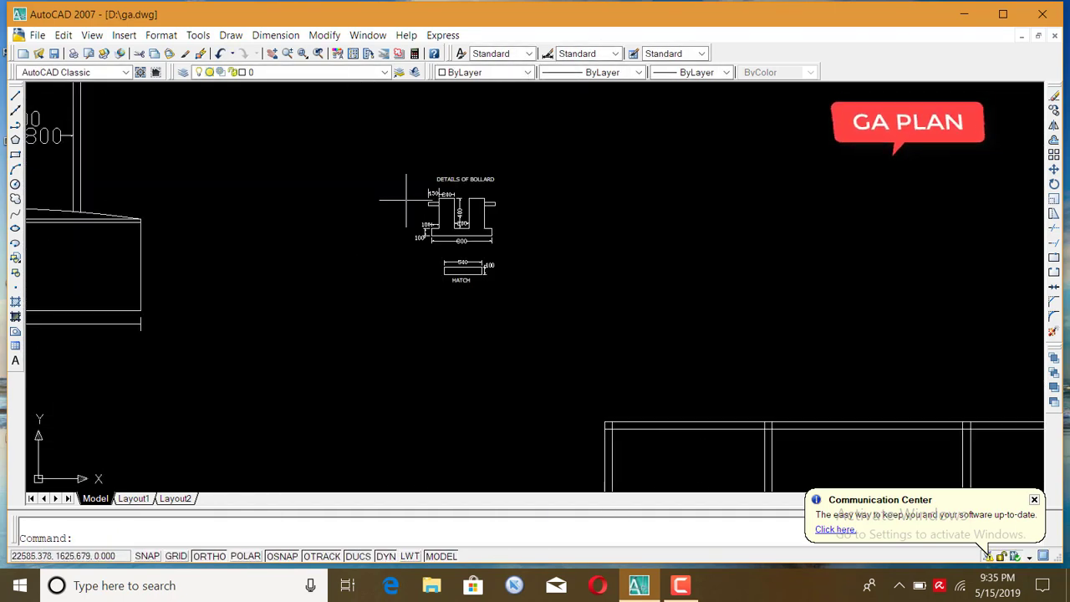
scroll(406, 201, "up", 3)
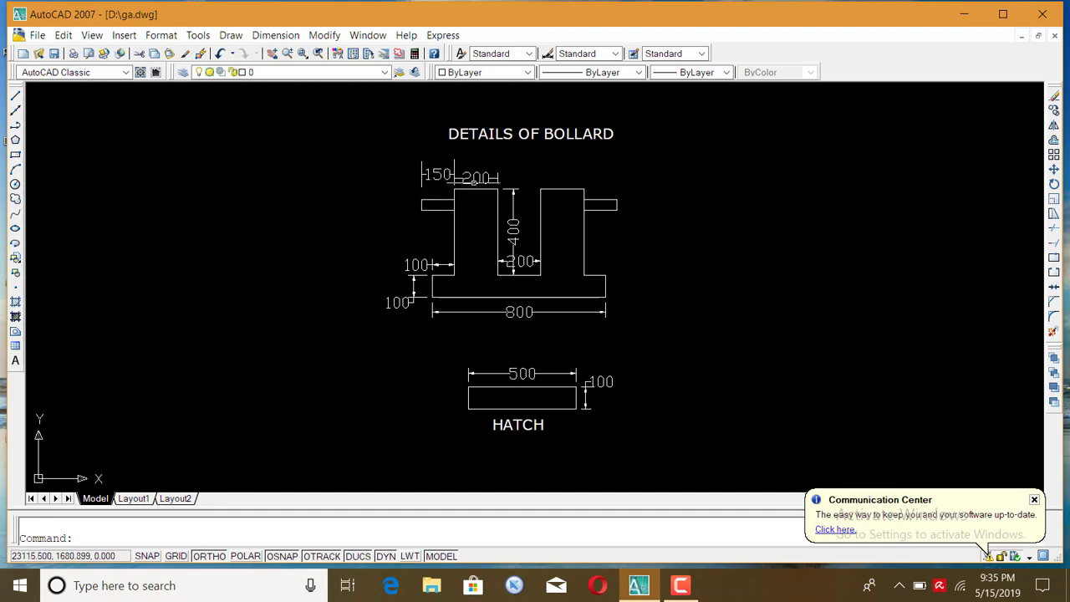
scroll(407, 211, "down", 3)
scroll(434, 309, "down", 2)
scroll(479, 365, "down", 1)
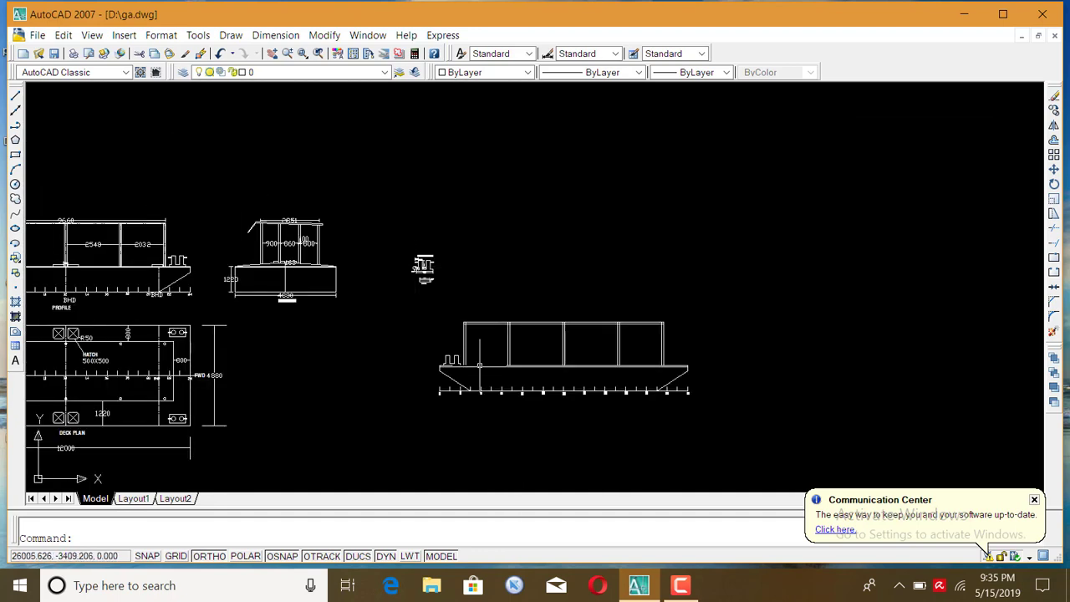
scroll(426, 345, "up", 4)
scroll(430, 349, "up", 2)
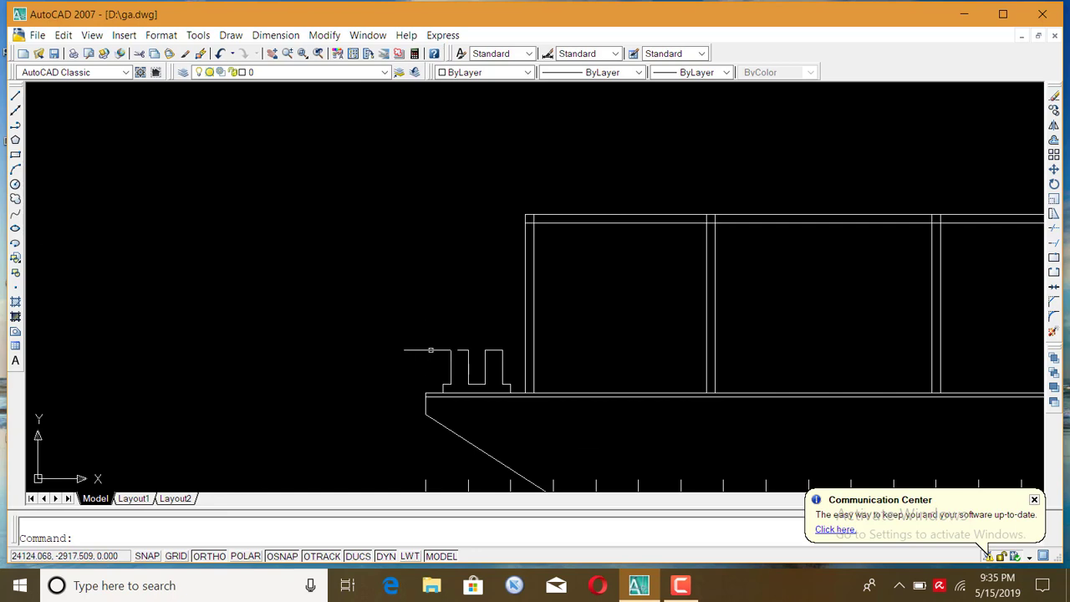
Begin a line on the bollard's left post and draw the arm's 150-unit edge
left_click(15, 96)
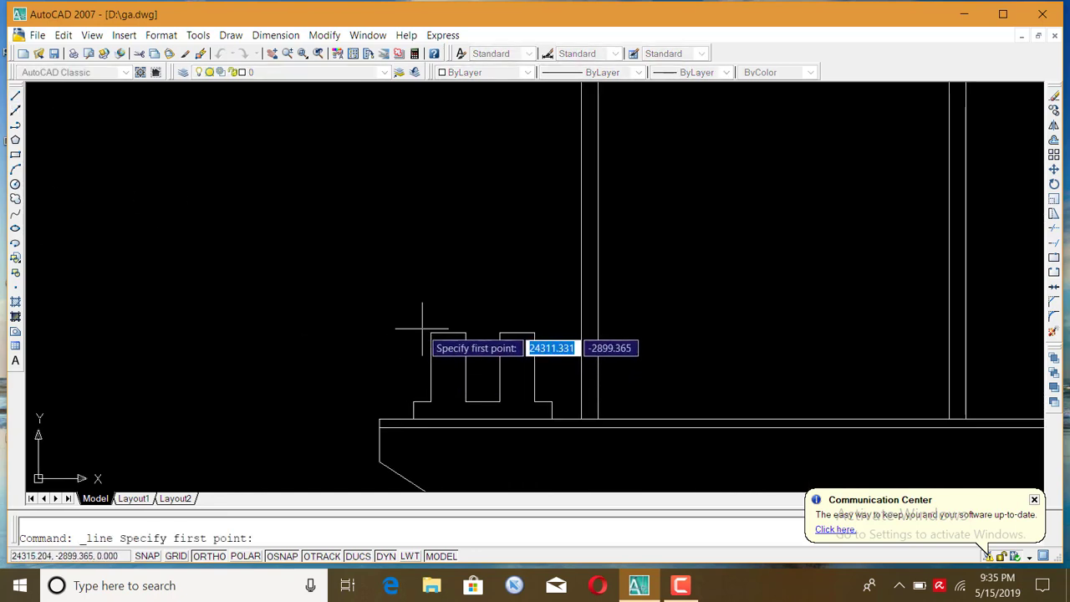
left_click(428, 333)
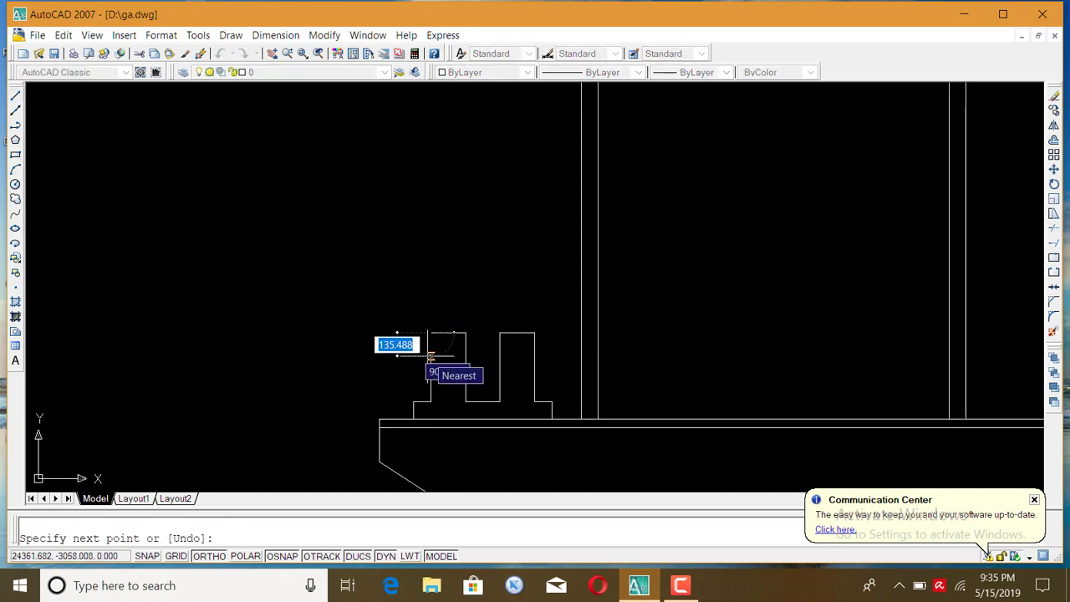
type("270")
key("Return")
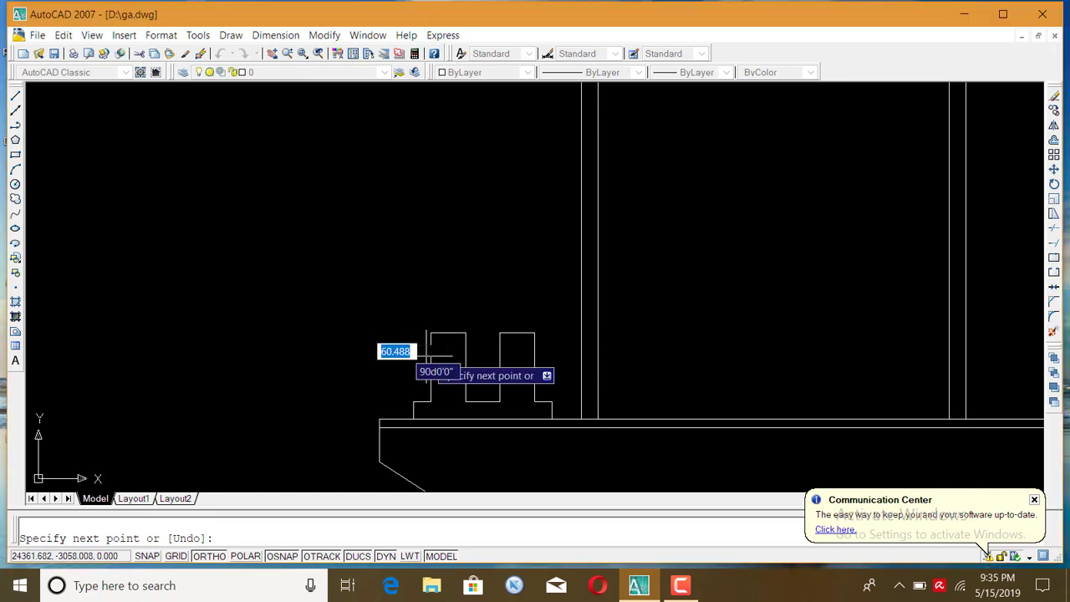
type("150")
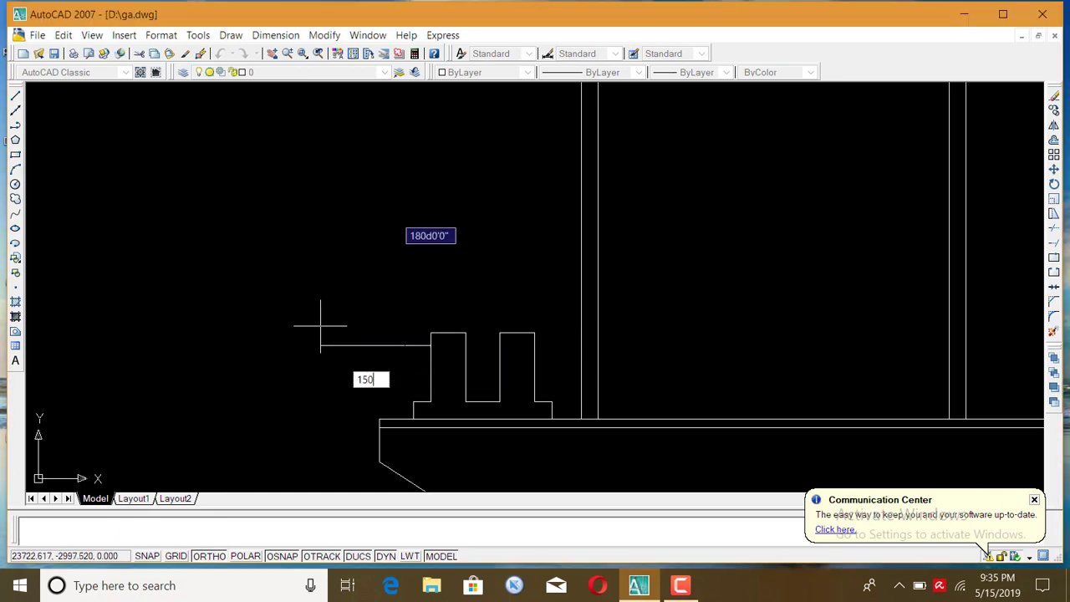
key("Return")
Add the arm's 50-unit edge, finish the outline, and select the new small rectangle
scroll(394, 388, "up", 1)
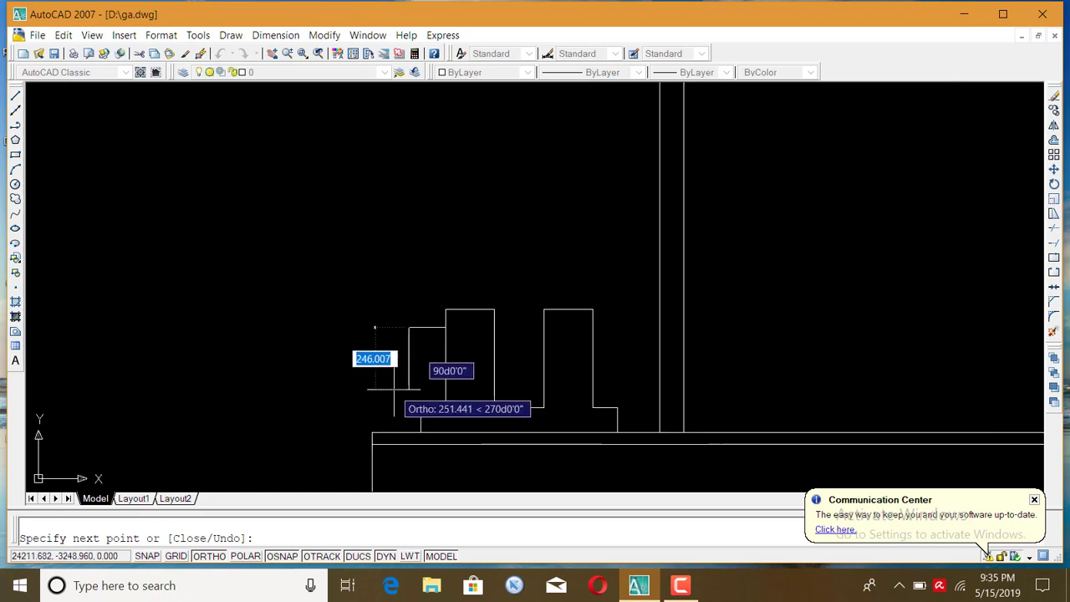
type("50")
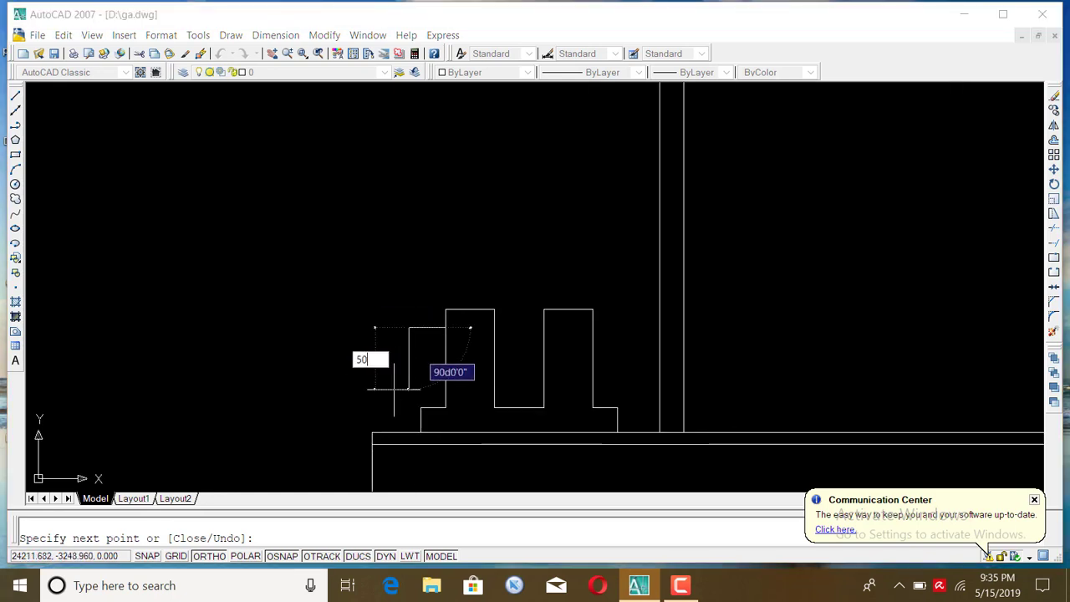
key("Return")
scroll(473, 355, "up", 2)
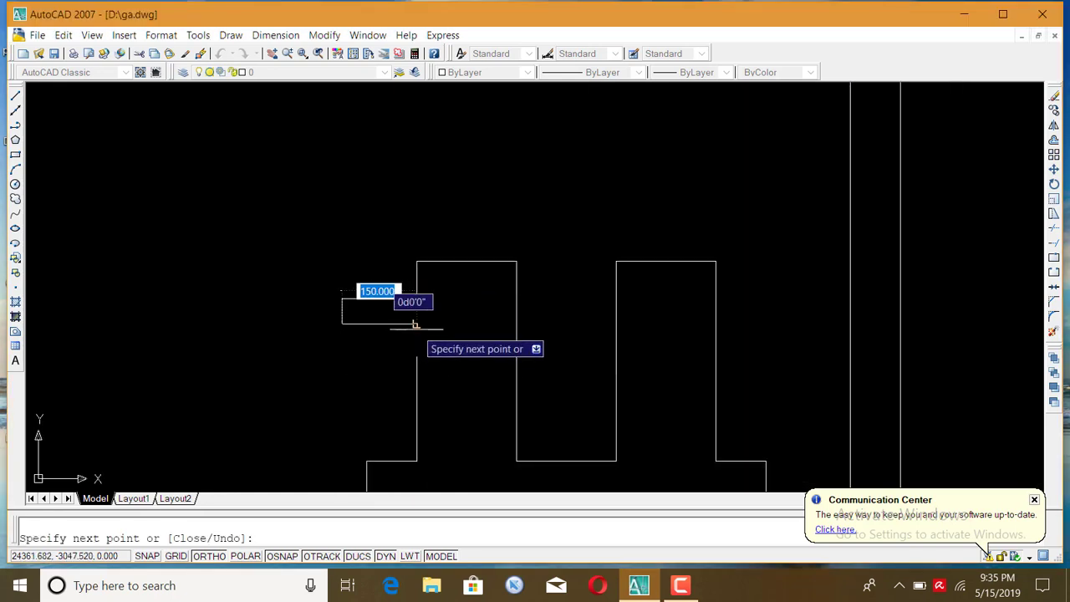
right_click(435, 322)
left_click(444, 332)
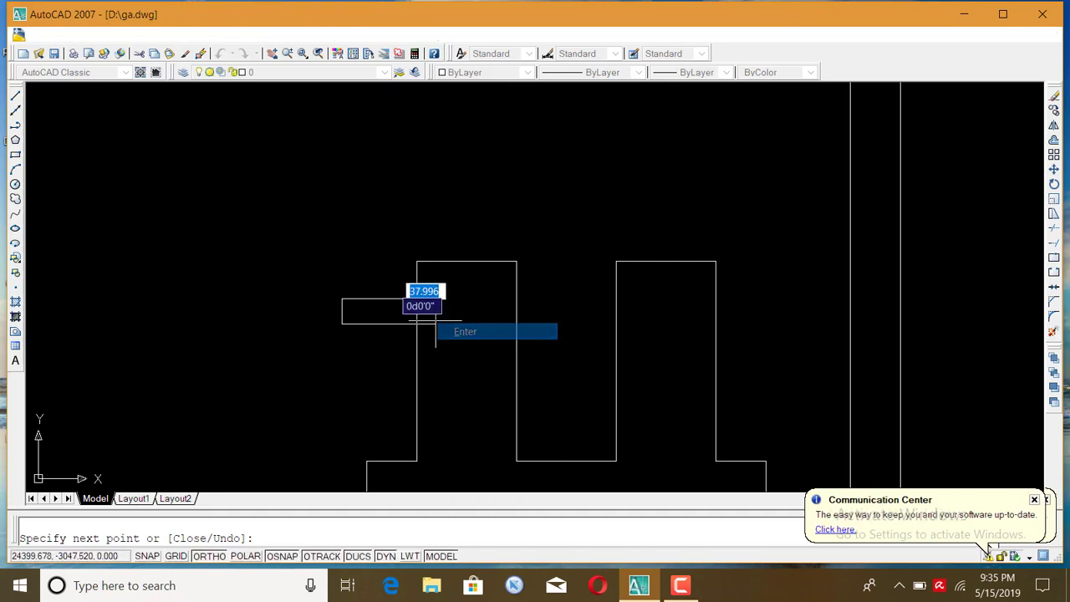
scroll(342, 318, "up", 1)
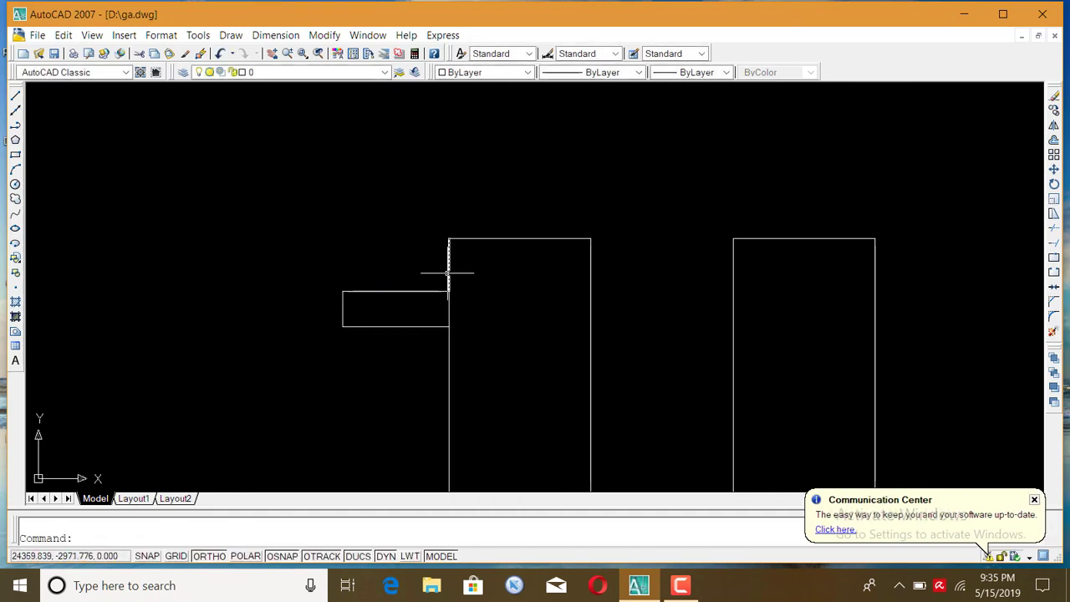
key("Escape")
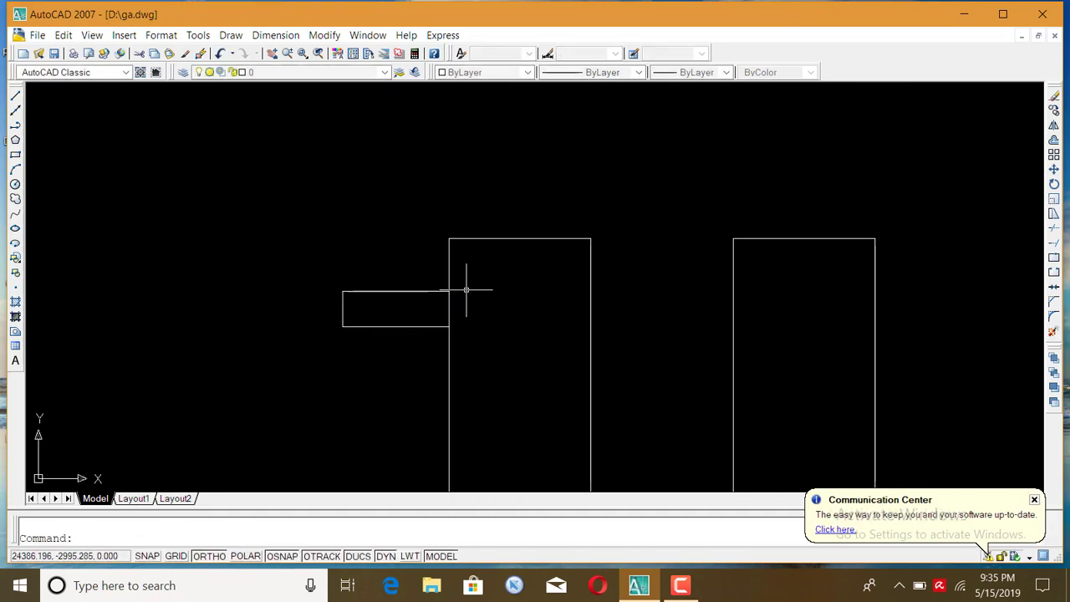
left_click(320, 227)
Mirror the small arm across the bollard's vertical midline with MI, keeping the original
scroll(529, 198, "down", 1)
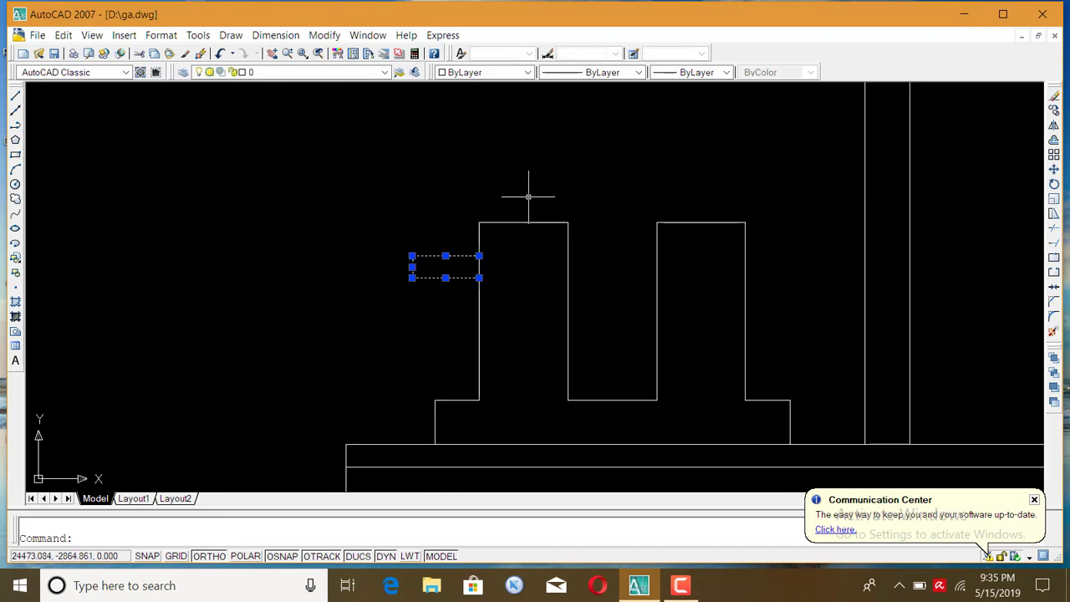
type("mi")
key("Return")
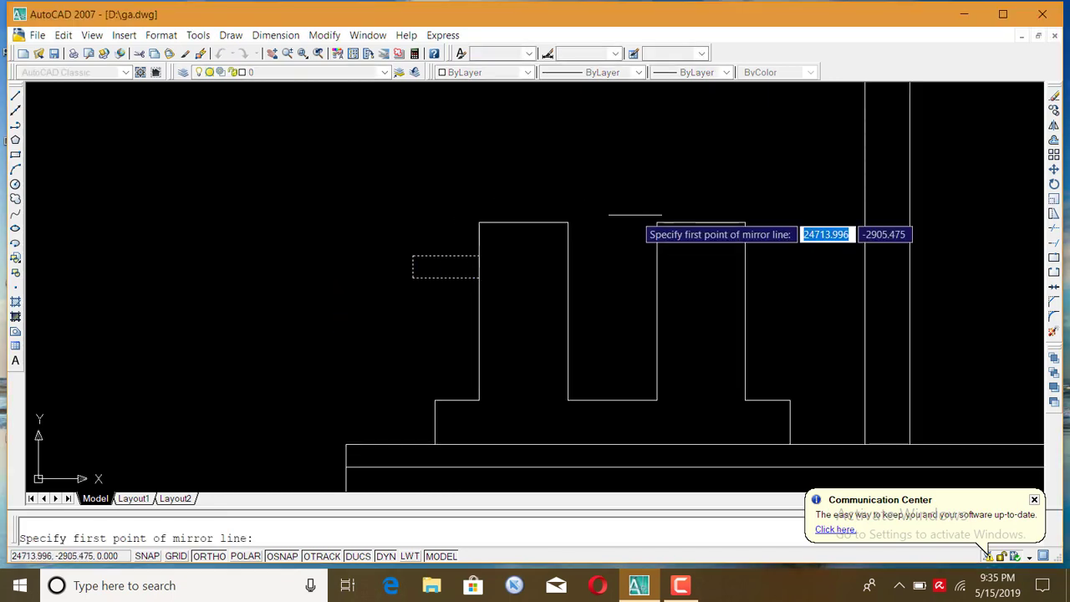
scroll(631, 218, "down", 3)
scroll(602, 304, "up", 3)
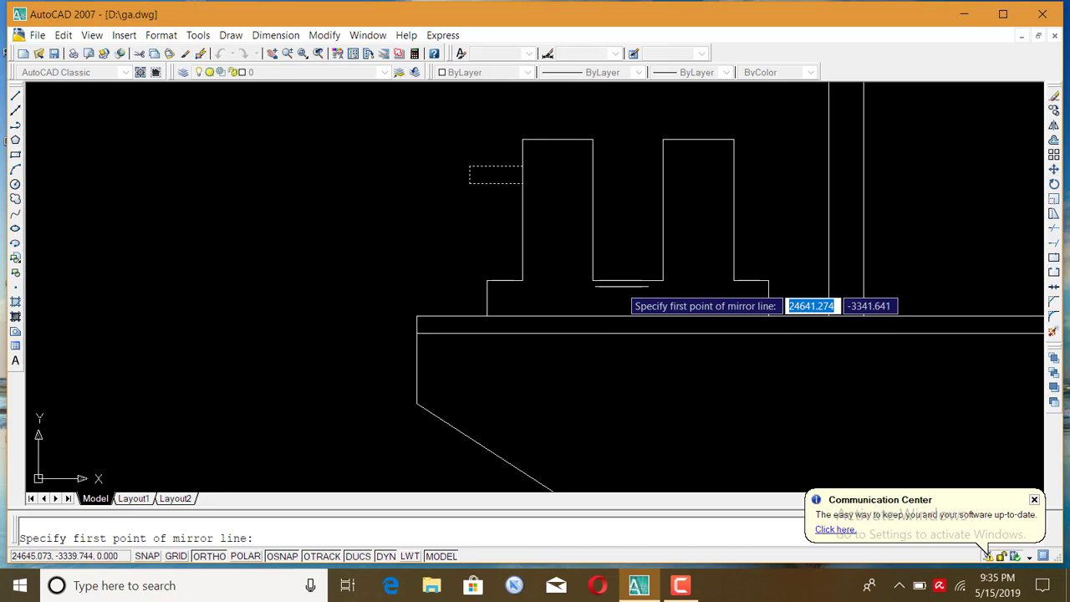
left_click(628, 281)
left_click(620, 362)
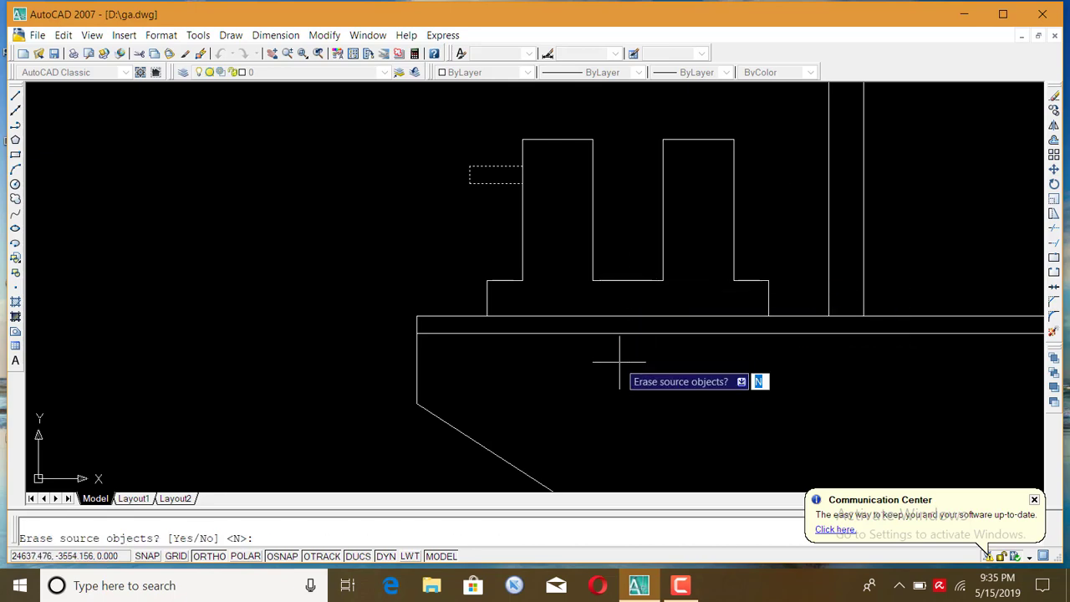
key("Return")
scroll(613, 357, "down", 3)
scroll(571, 272, "down", 5)
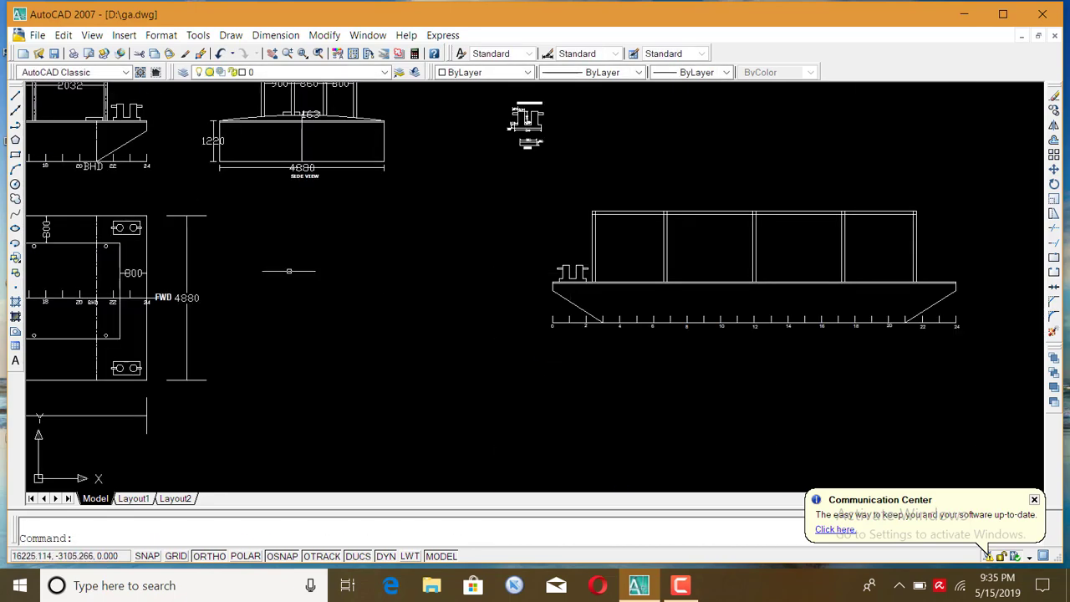
scroll(288, 270, "down", 4)
scroll(173, 242, "up", 3)
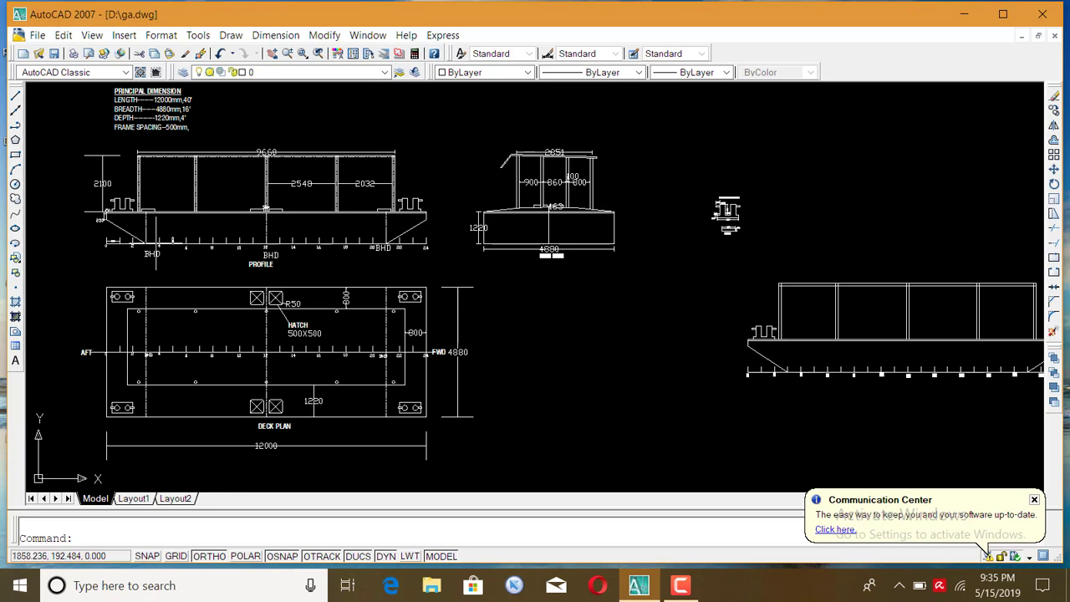
scroll(152, 243, "down", 3)
scroll(494, 234, "up", 2)
scroll(331, 261, "up", 2)
scroll(577, 326, "down", 1)
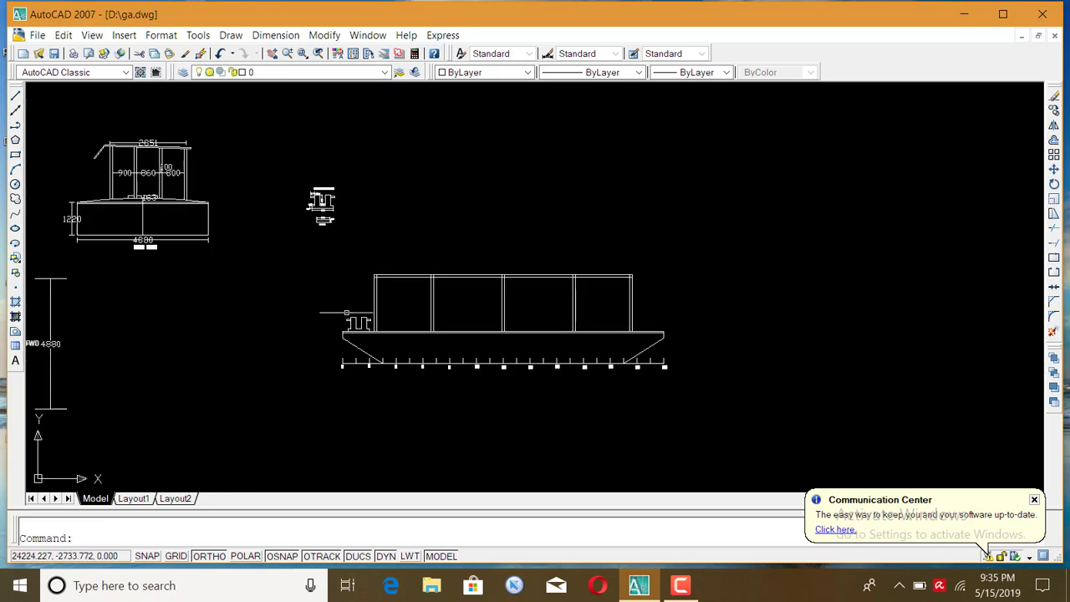
scroll(346, 313, "up", 3)
scroll(411, 348, "up", 1)
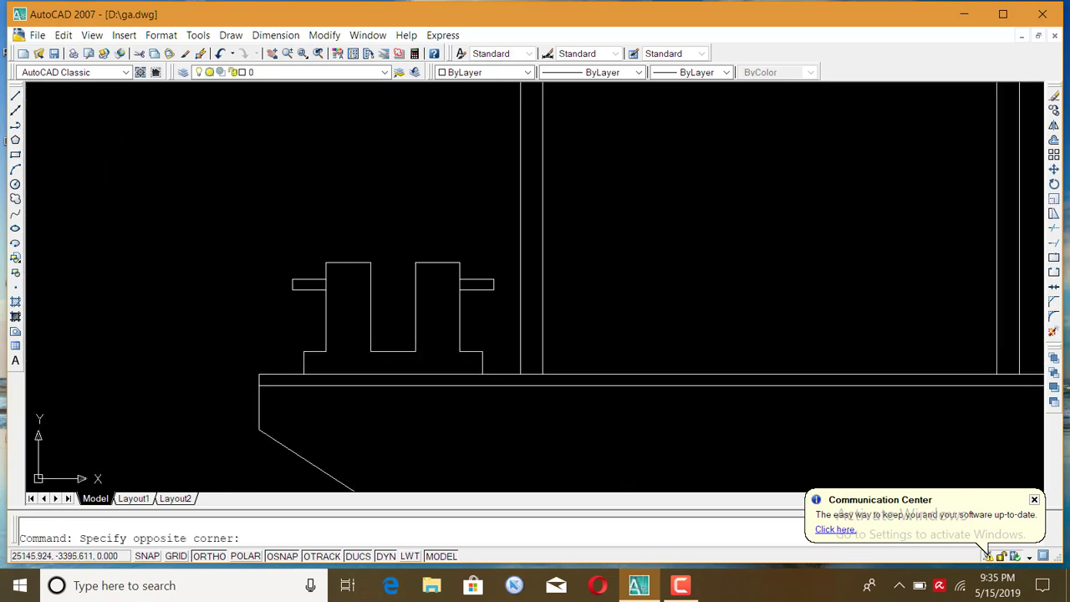
Mirror the whole bollard and its arms across the hull's midship line, keeping the original
left_click(288, 238)
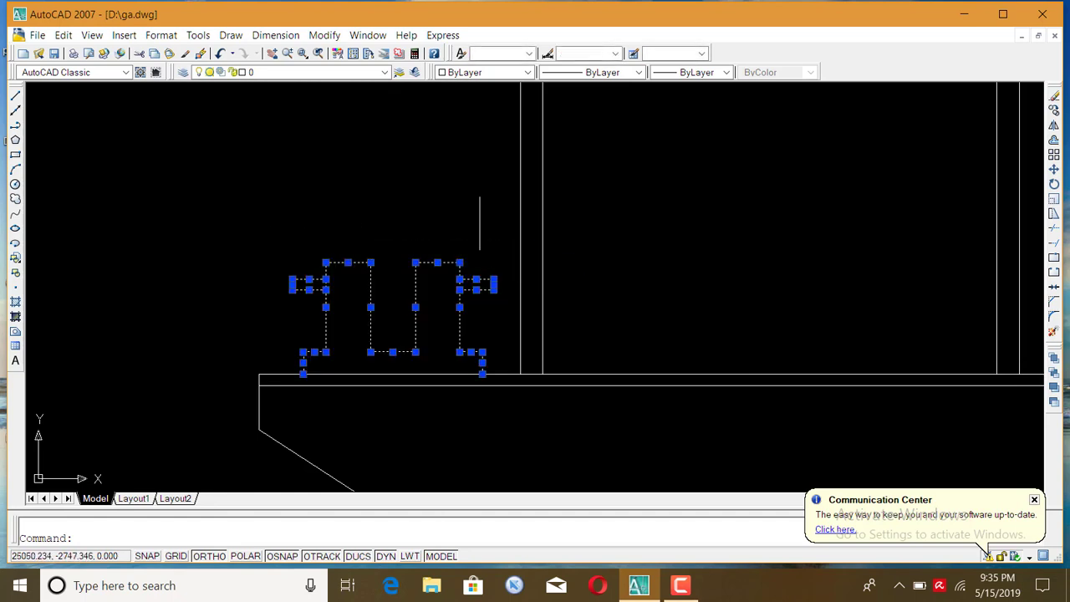
left_click(1053, 126)
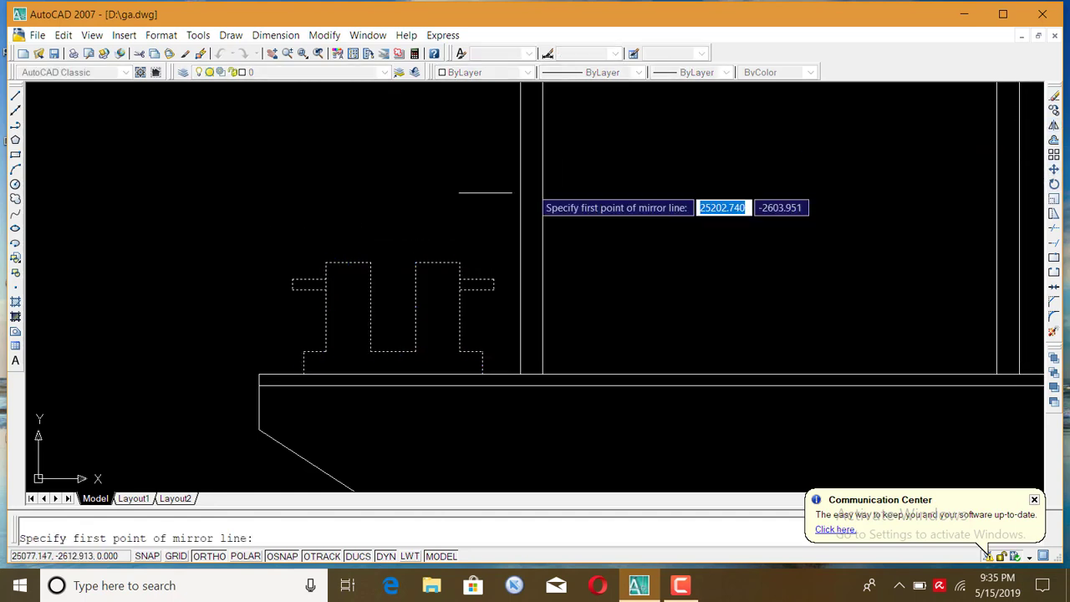
scroll(539, 251, "down", 2)
scroll(719, 247, "up", 2)
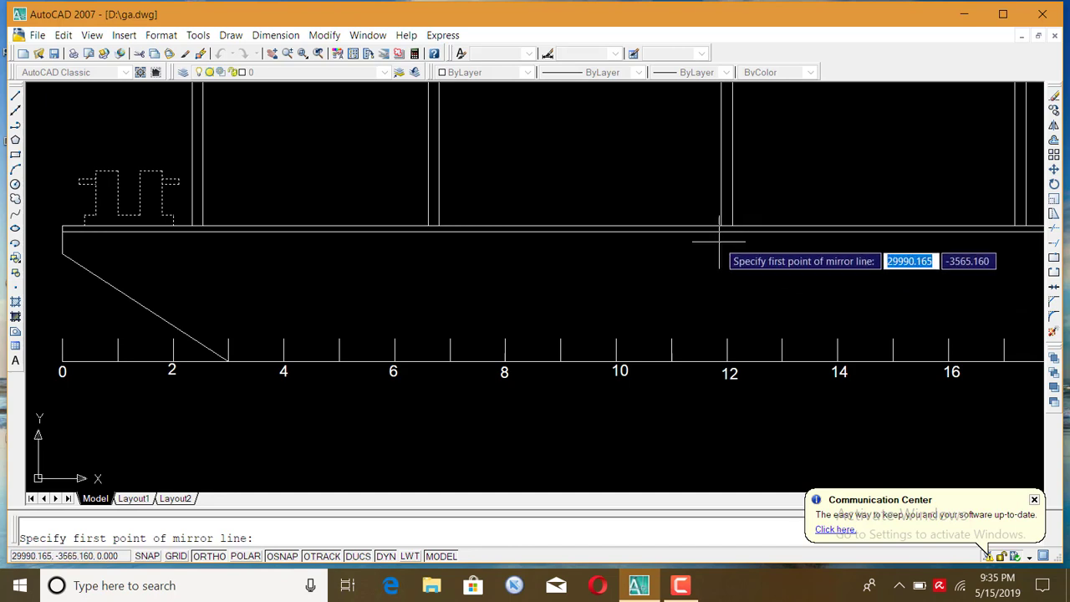
left_click(726, 231)
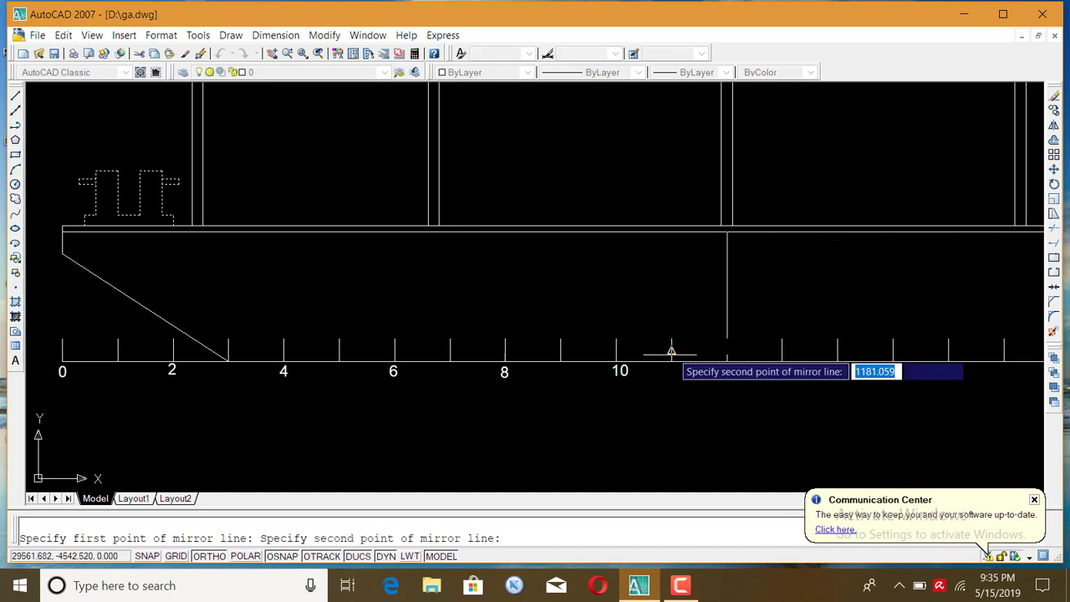
scroll(660, 355, "down", 3)
left_click(678, 439)
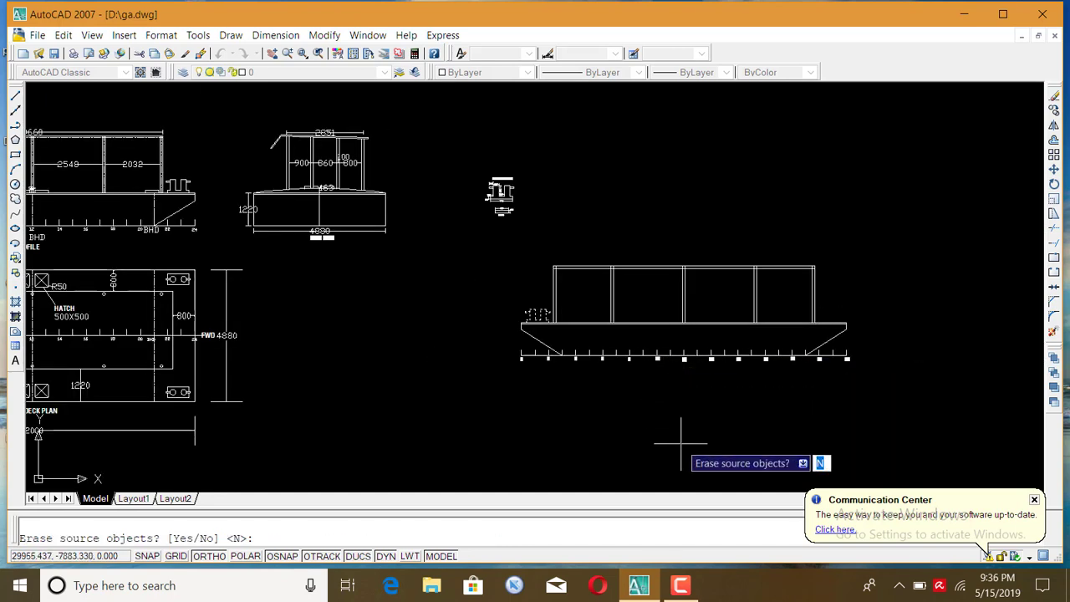
key("Return")
scroll(683, 435, "up", 2)
scroll(418, 251, "down", 1)
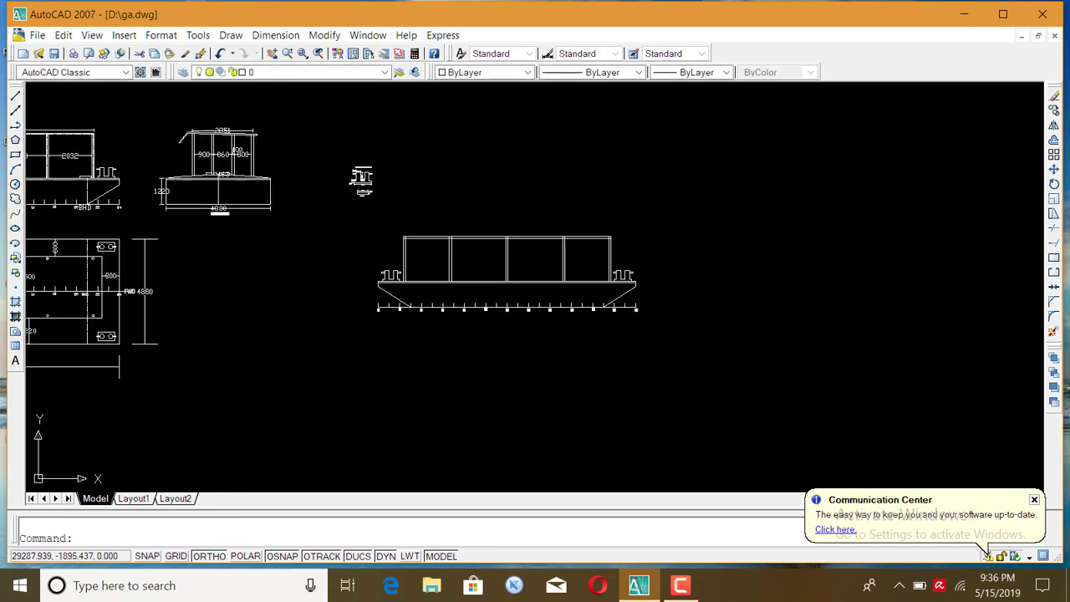
scroll(474, 251, "up", 2)
scroll(492, 331, "down", 1)
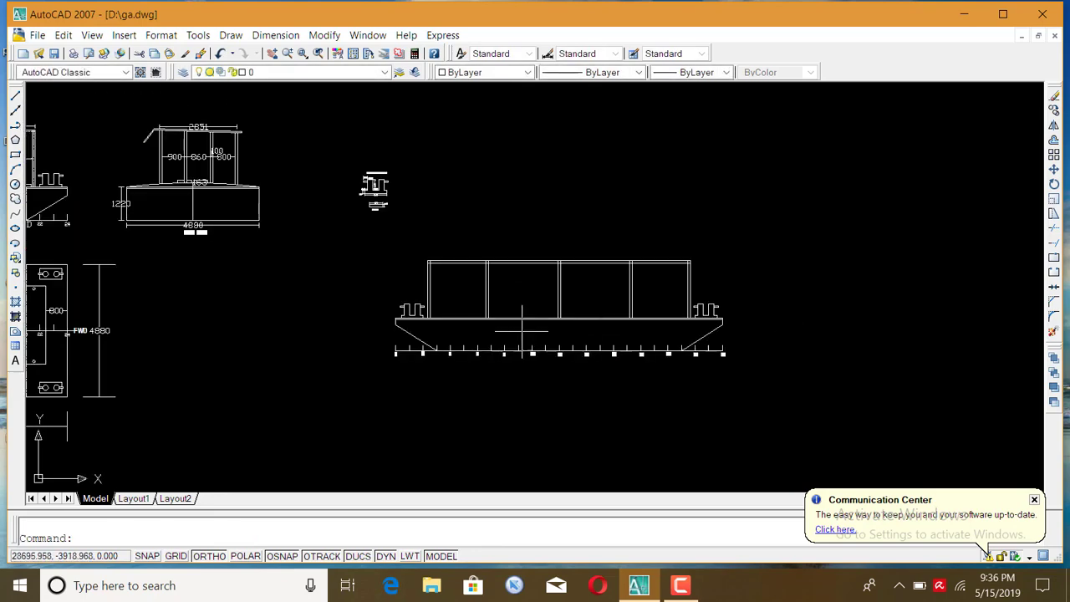
scroll(517, 267, "down", 1)
scroll(459, 380, "down", 1)
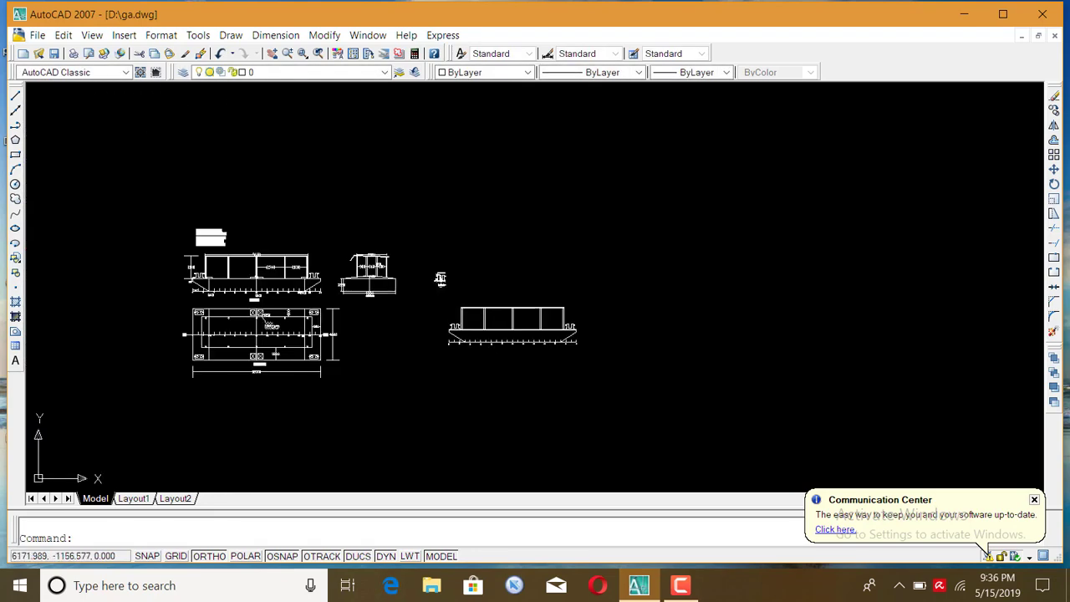
scroll(243, 294, "up", 1)
scroll(238, 301, "up", 1)
scroll(334, 234, "up", 1)
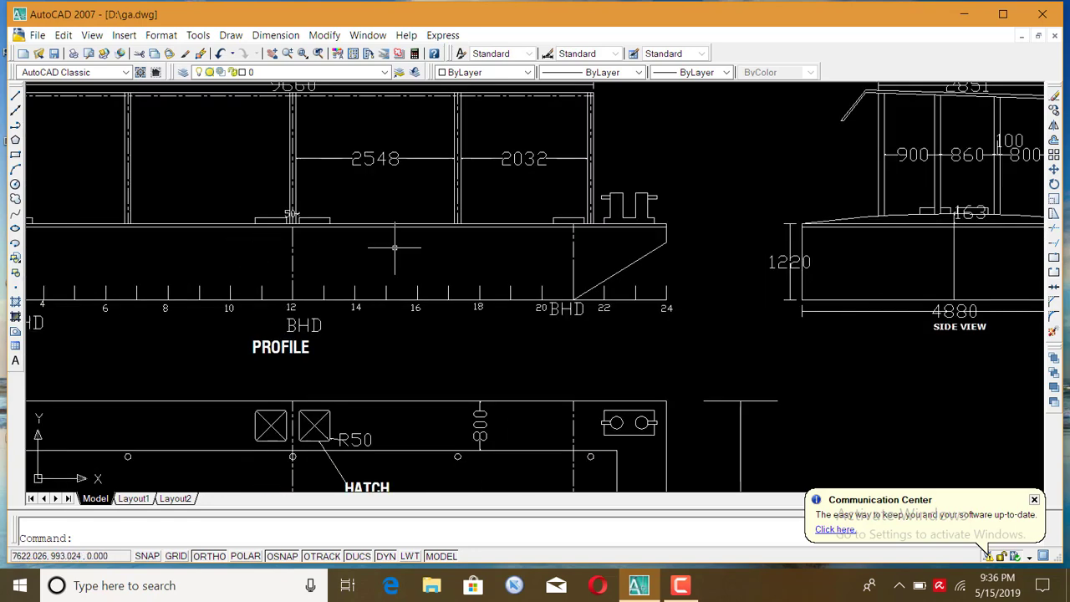
scroll(385, 245, "down", 1)
scroll(258, 241, "up", 1)
scroll(271, 245, "up", 1)
scroll(270, 245, "down", 2)
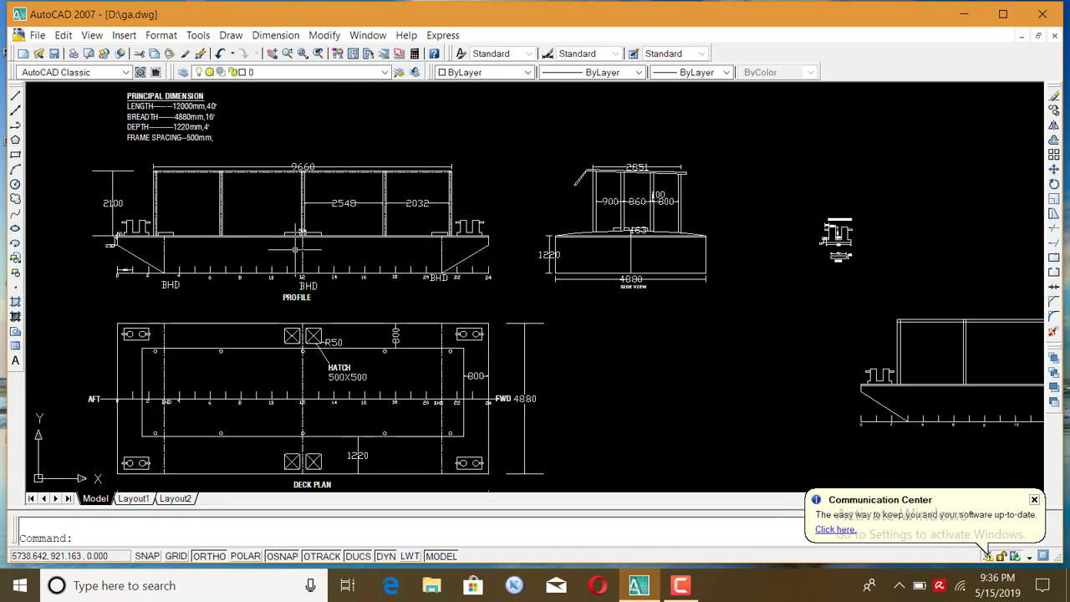
scroll(301, 227, "up", 2)
scroll(234, 239, "up", 1)
scroll(220, 251, "down", 3)
scroll(710, 301, "down", 1)
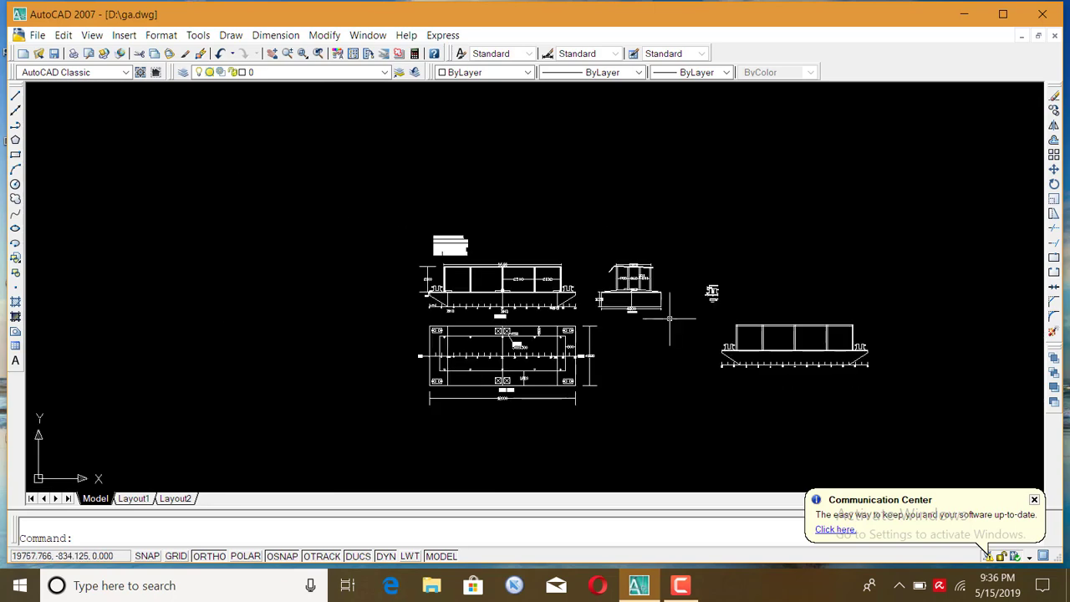
scroll(849, 347, "up", 2)
scroll(715, 348, "up", 1)
scroll(714, 343, "up", 1)
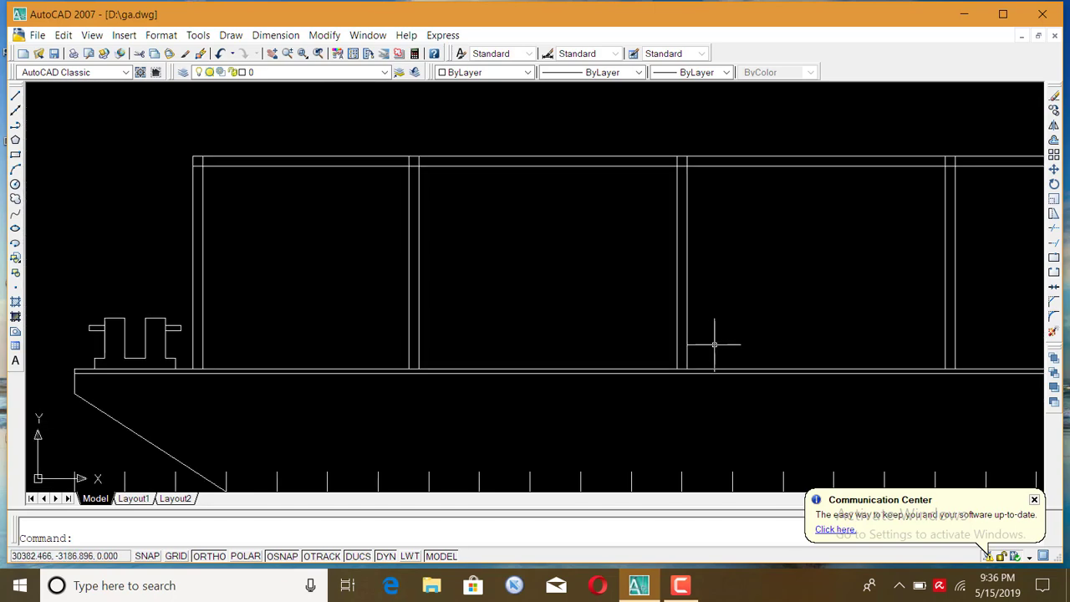
Offset a copy of the vertical post line 100 units to the right
type("o")
key("Return")
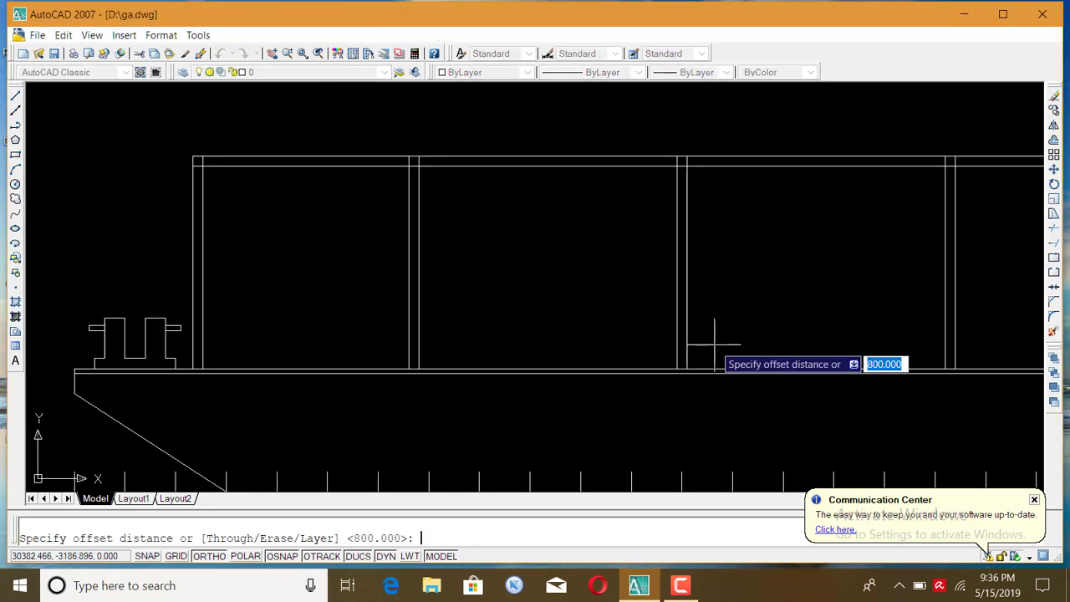
type("5")
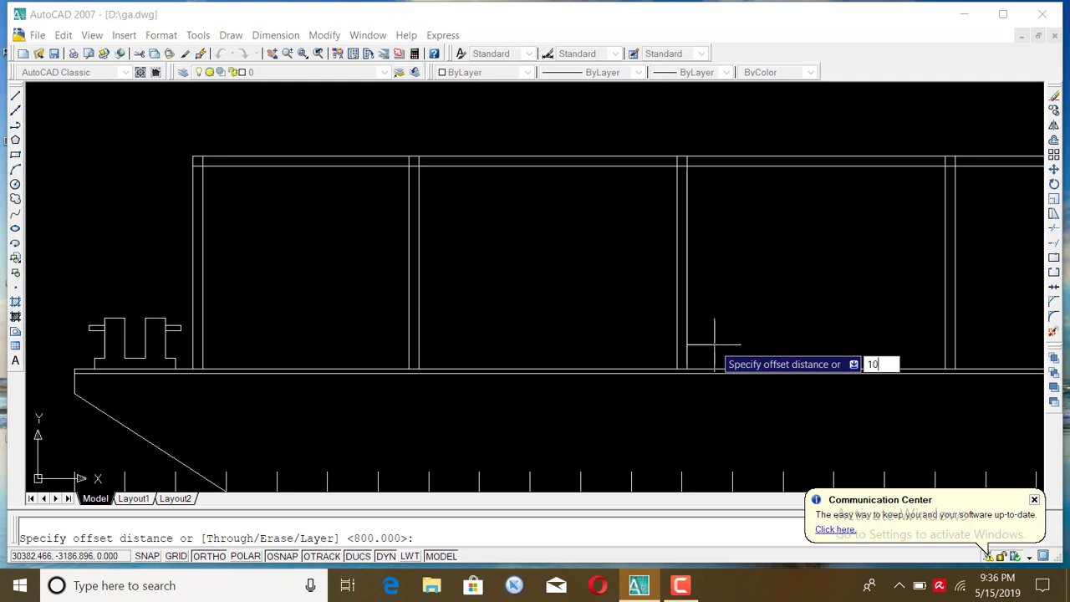
key("Return")
scroll(714, 342, "up", 1)
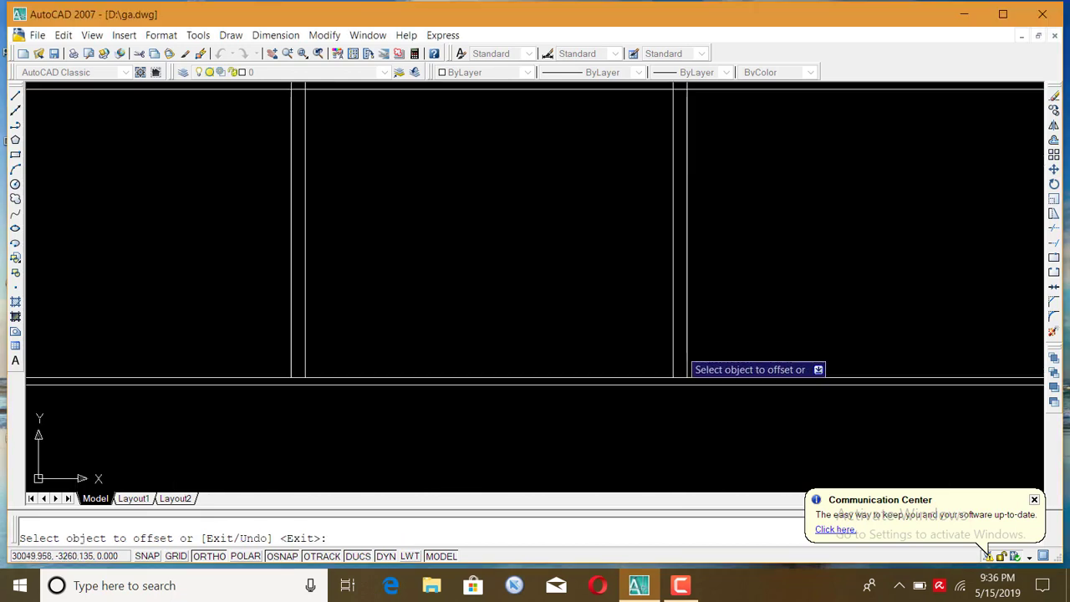
left_click(687, 355)
left_click(809, 377)
scroll(752, 352, "down", 3)
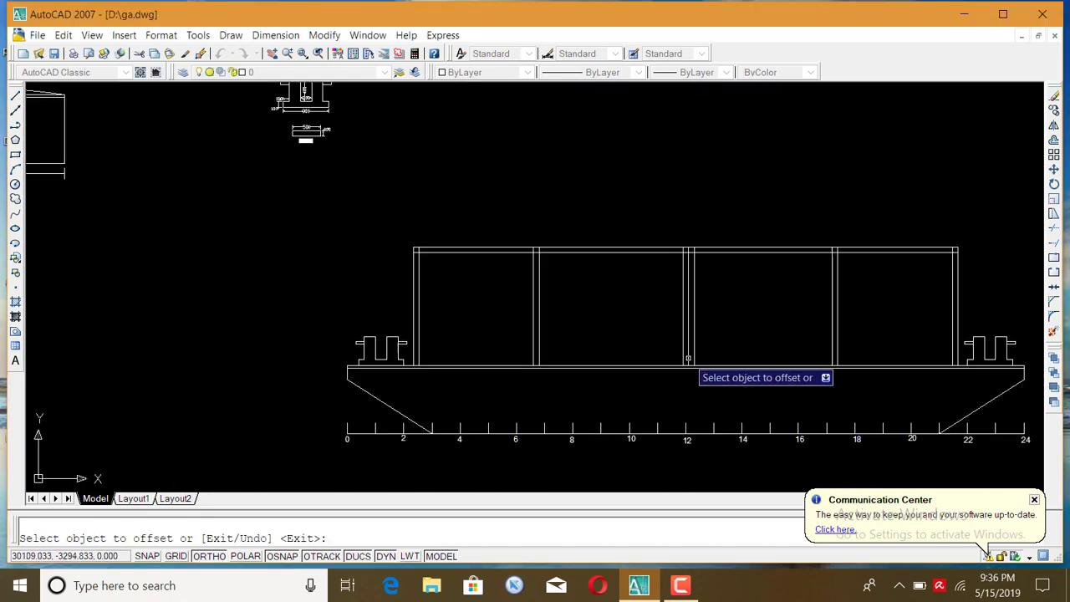
scroll(618, 377, "down", 1)
scroll(667, 351, "up", 1)
scroll(681, 351, "up", 3)
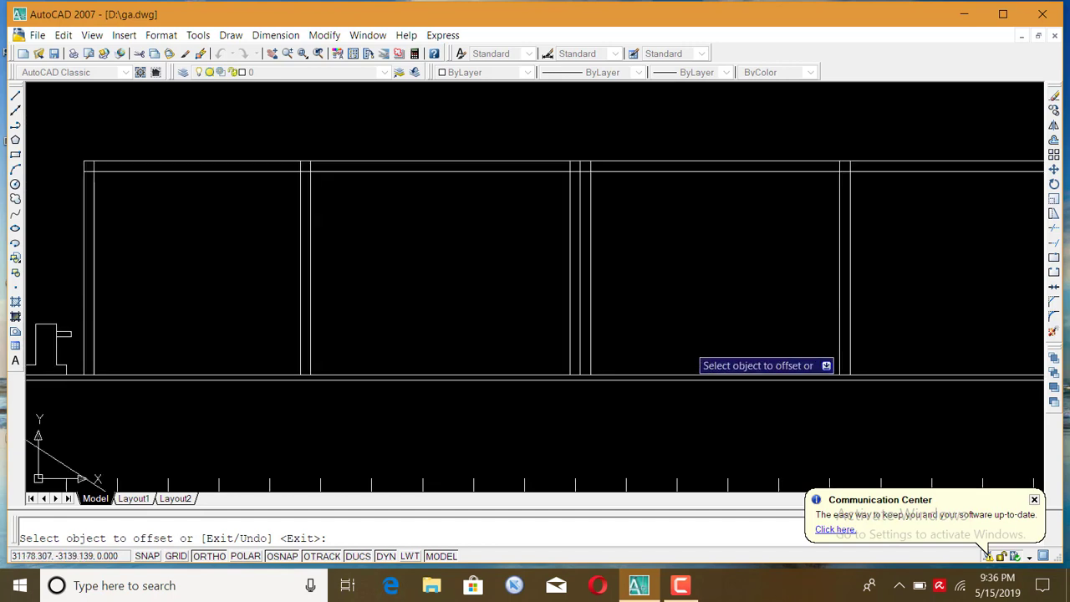
Add a 500-unit offset copy of the vertical line to its right
key("Return")
key("Return")
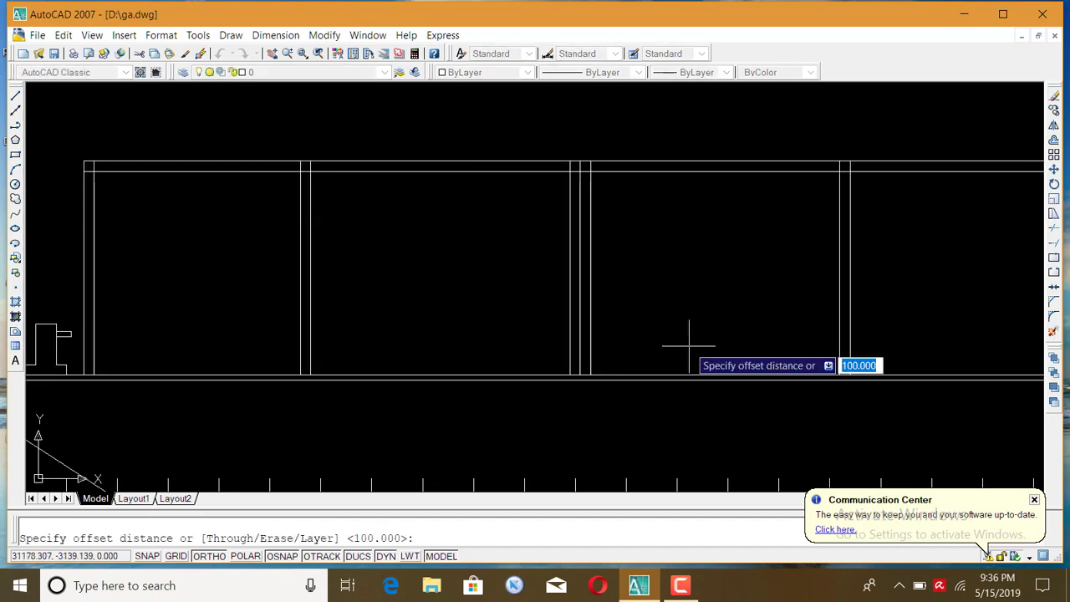
type("5")
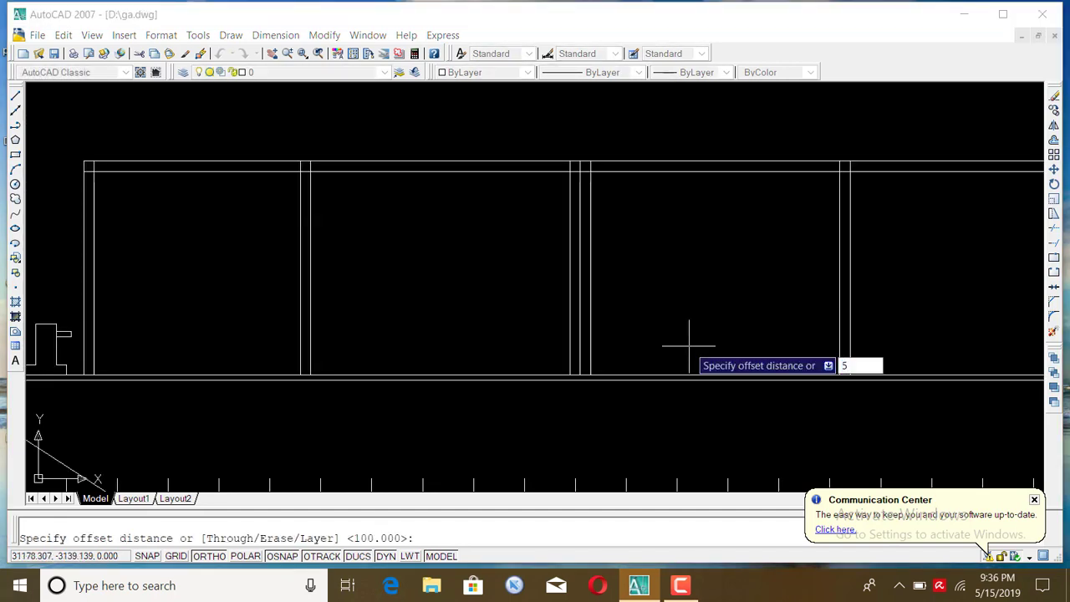
key("Return")
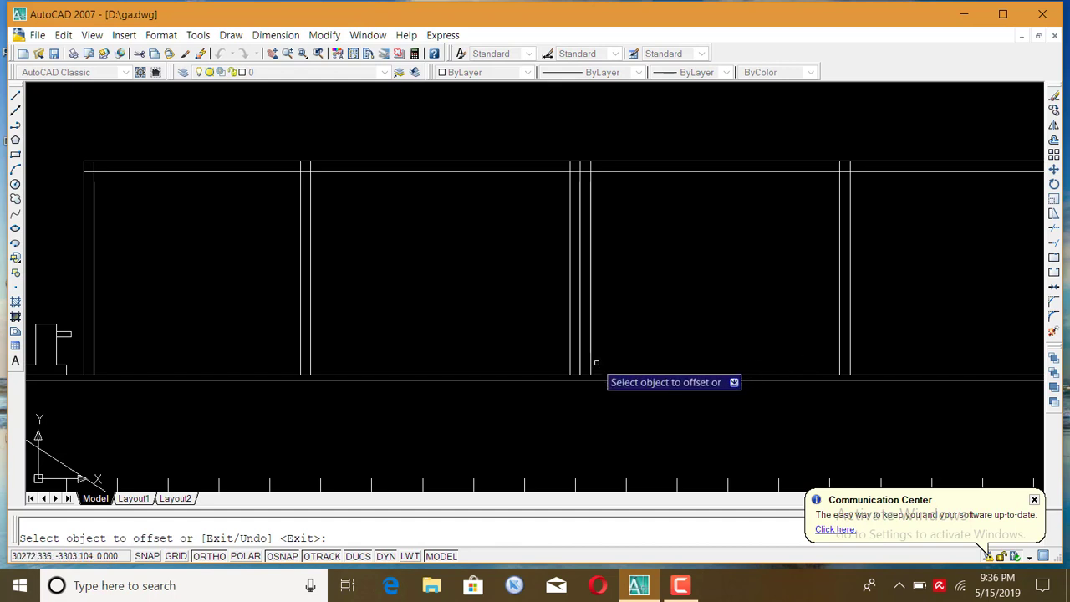
left_click(591, 365)
left_click(654, 367)
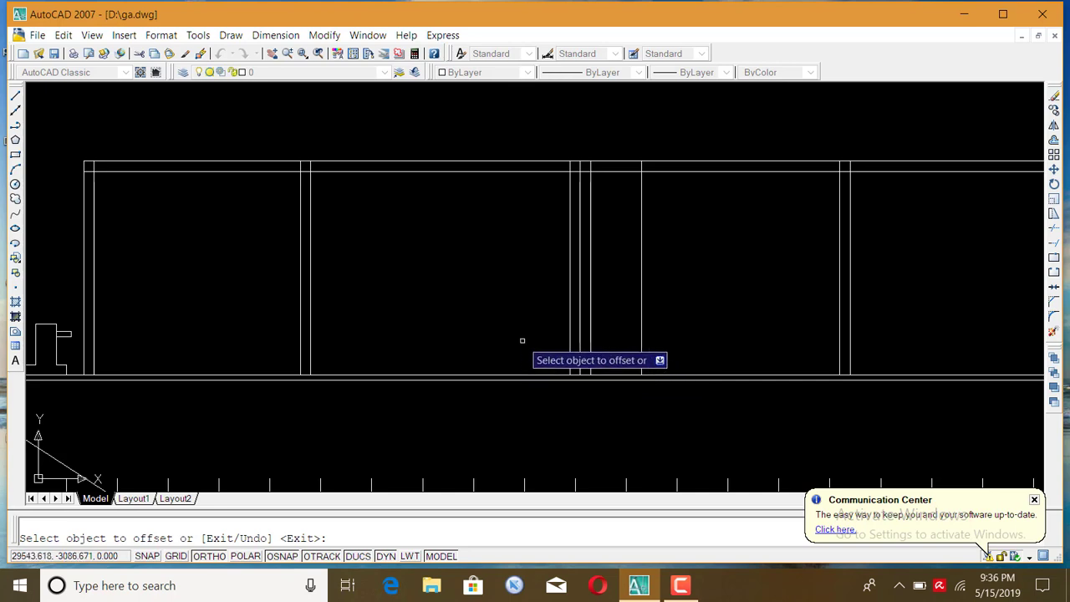
key("Return")
key("Return")
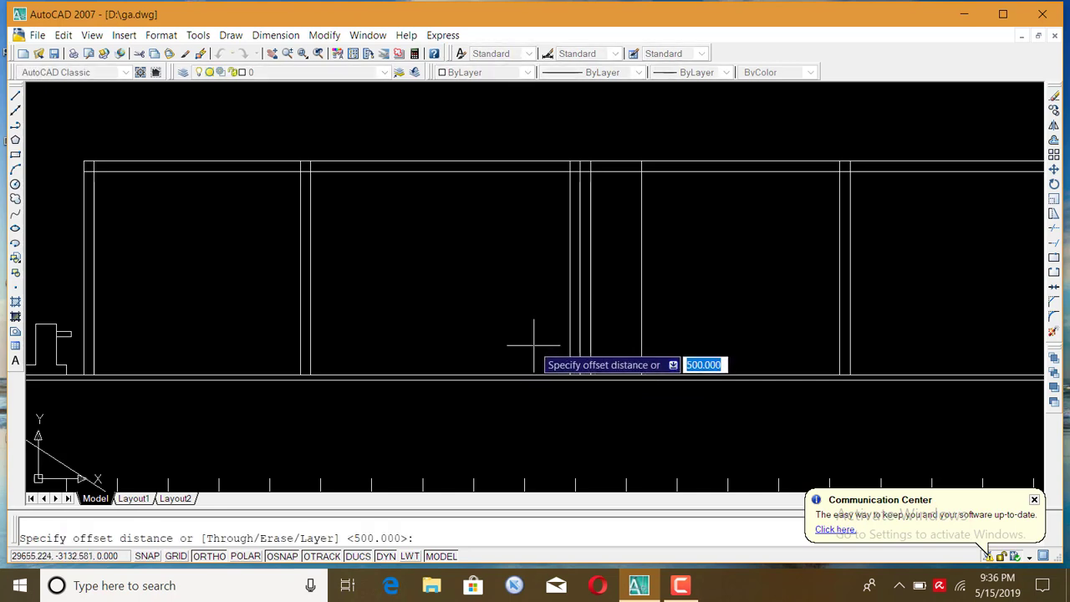
Offset the central post line 100 and 500 units to the left
type("1")
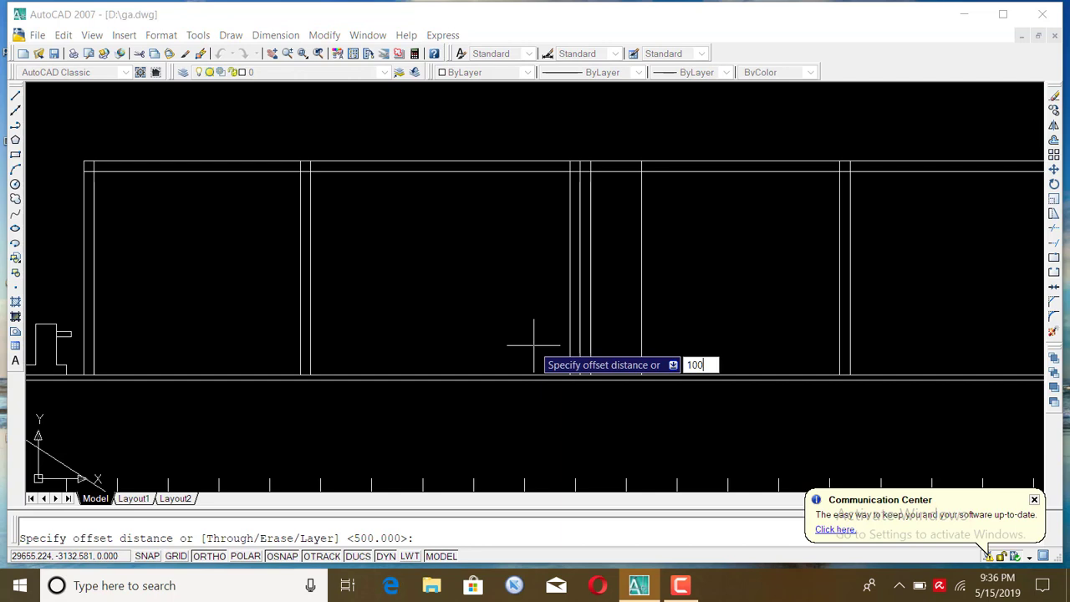
key("Return")
left_click(571, 347)
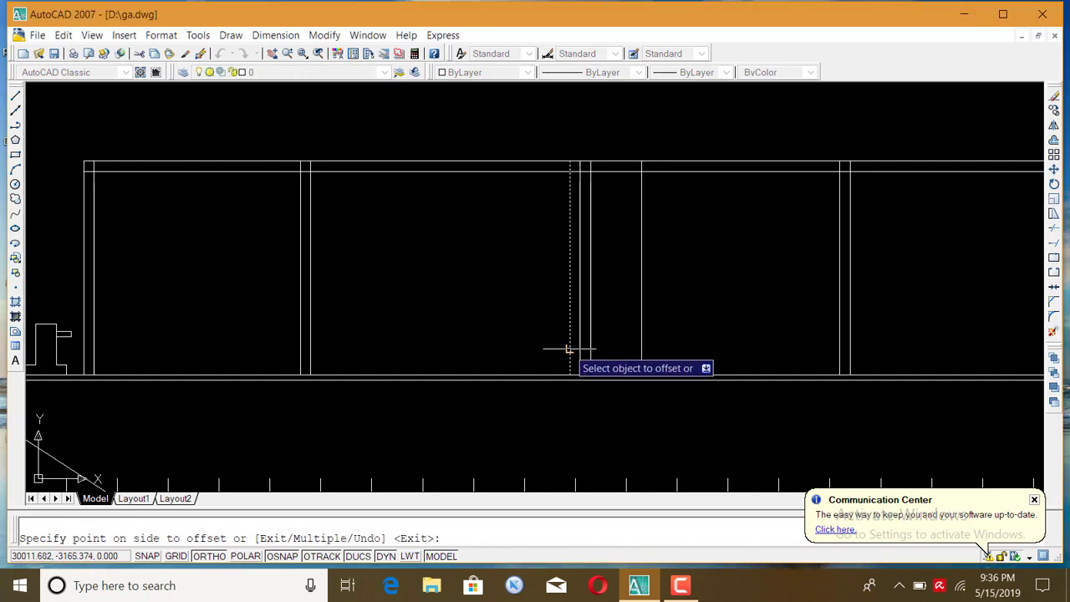
left_click(550, 355)
key("Return")
key("Return")
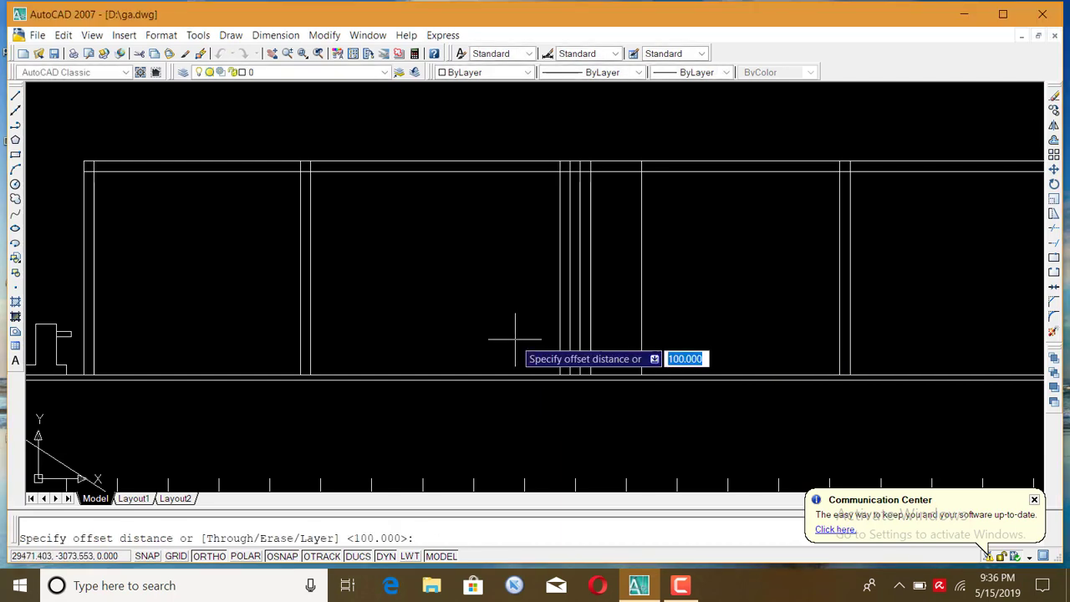
type("5")
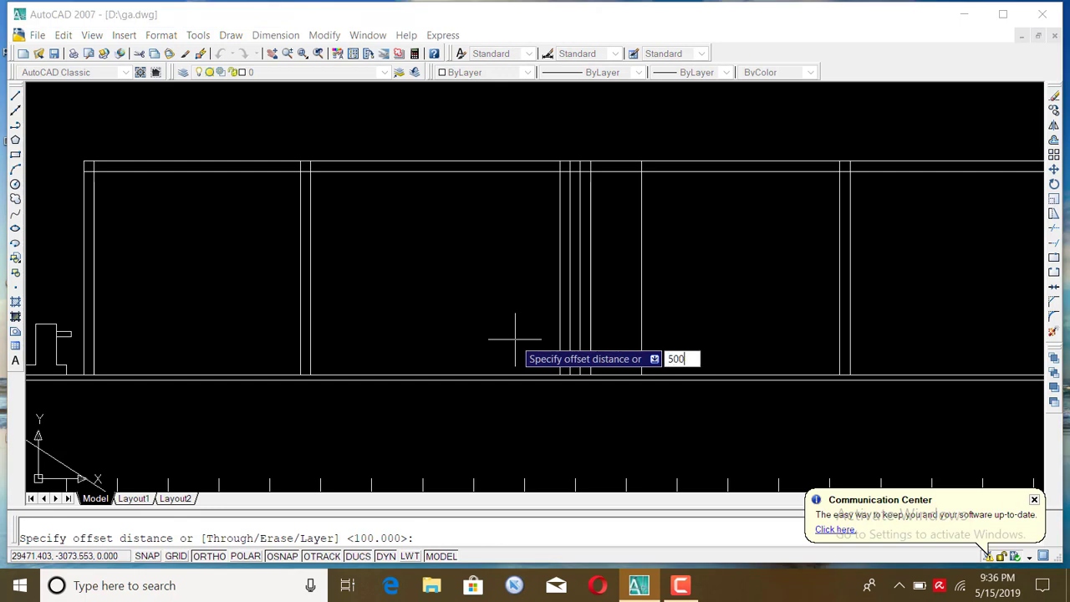
key("Return")
scroll(539, 351, "up", 2)
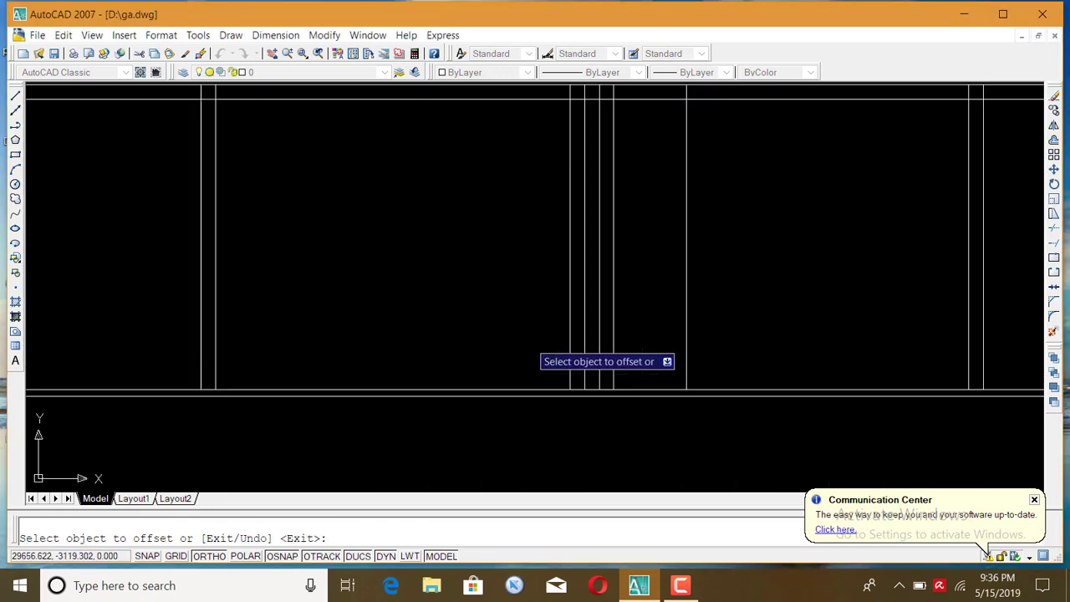
left_click(571, 368)
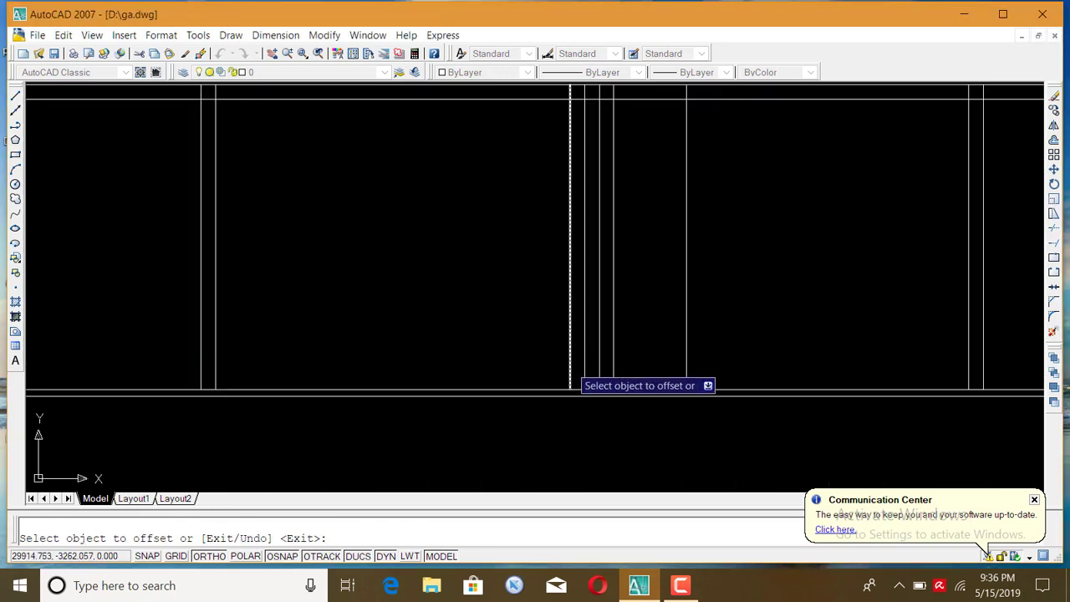
left_click(531, 364)
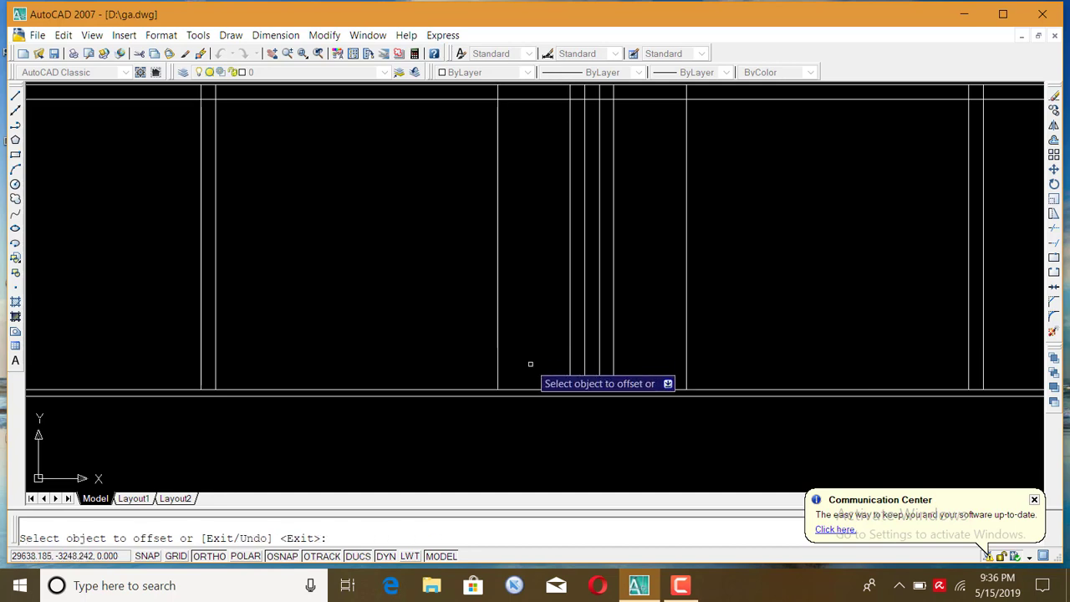
Re-run the 500-unit offset, reframe the view around the deck line, and exit
key("Return")
key("Return")
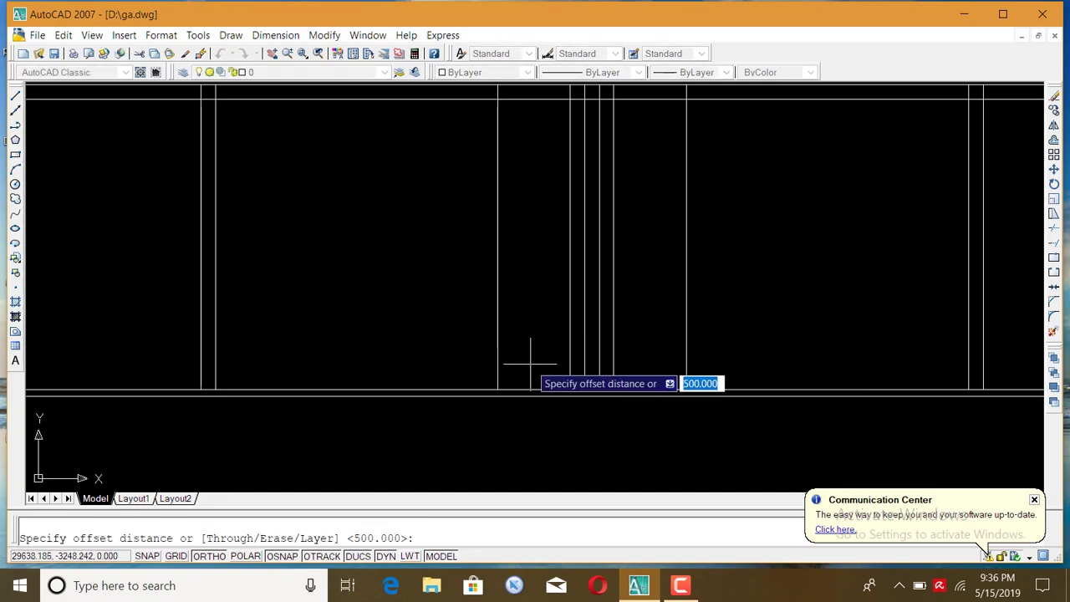
type("5")
key("Return")
scroll(544, 391, "up", 1)
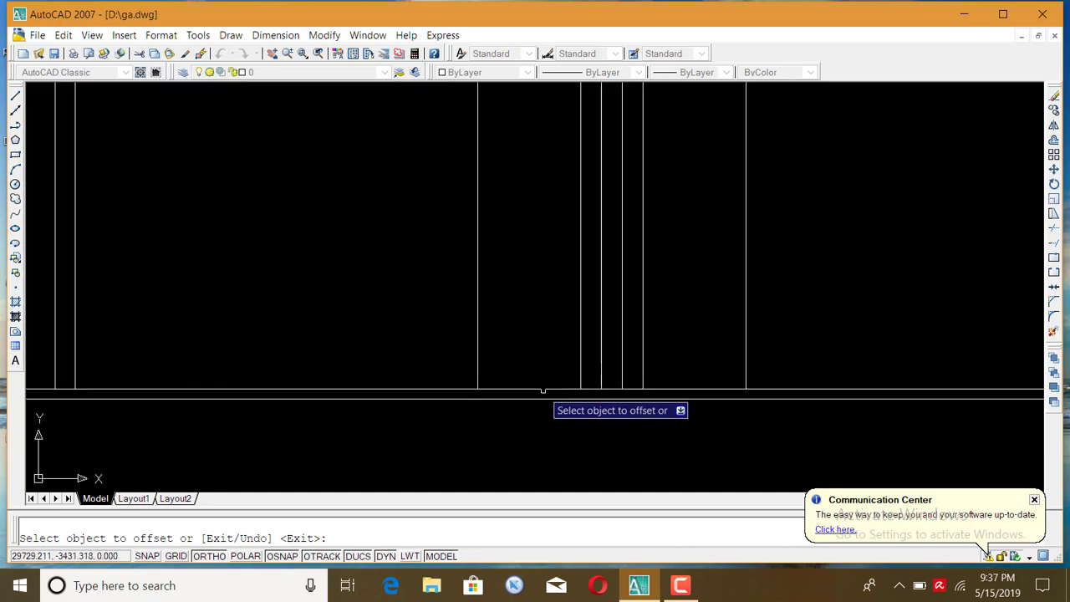
middle_click_drag(549, 389, 549, 358)
scroll(558, 413, "up", 1)
scroll(575, 444, "down", 2)
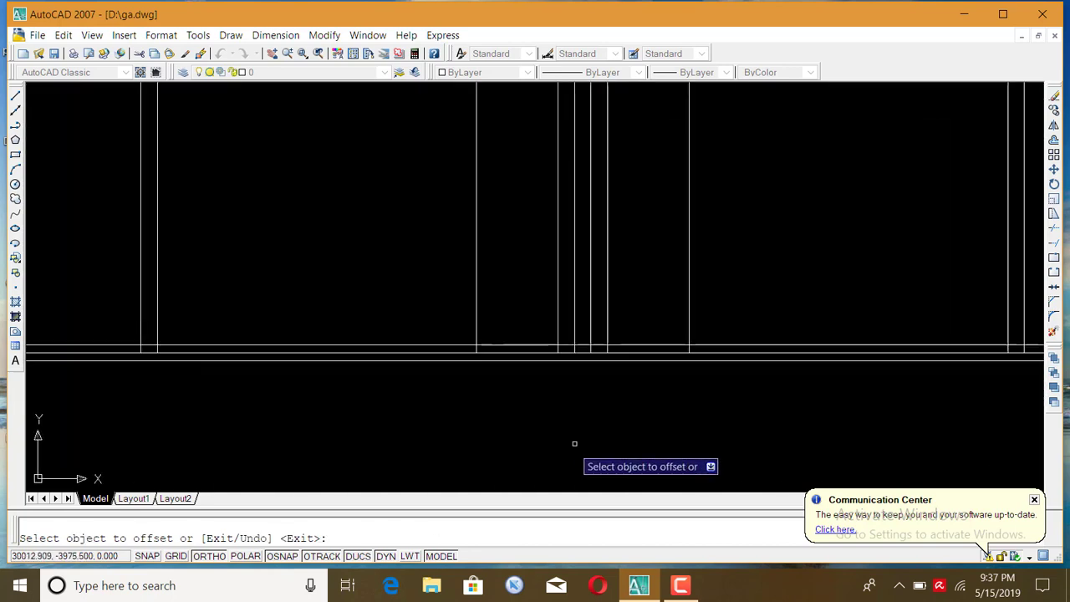
key("Escape")
Trim line ends near midship with a crossing window, using all lines as cutting edges
type("tr")
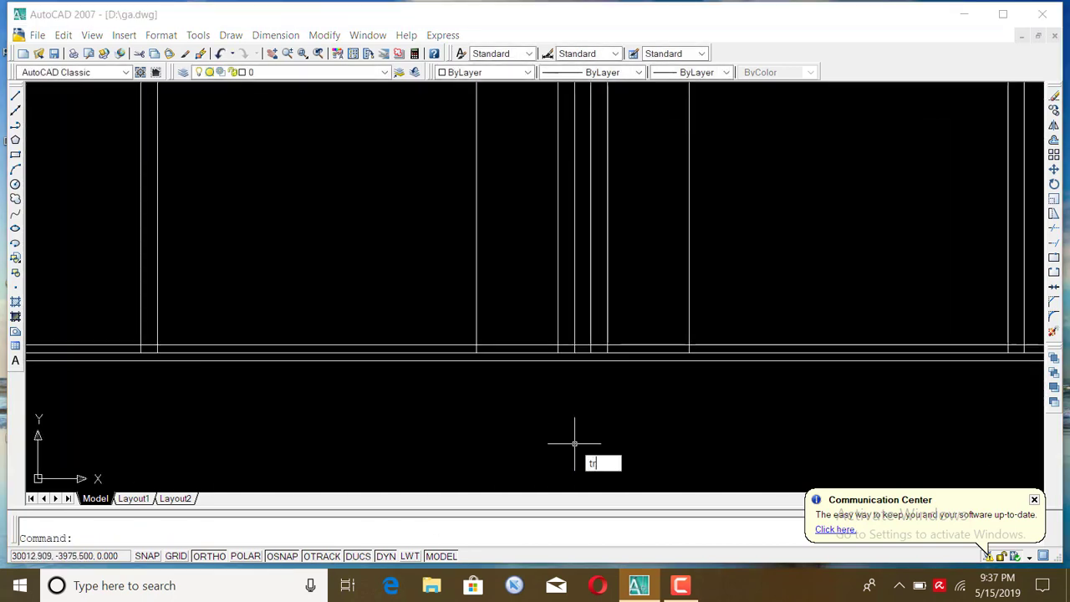
key("Return")
key("Return")
left_click(776, 262)
left_click(682, 247)
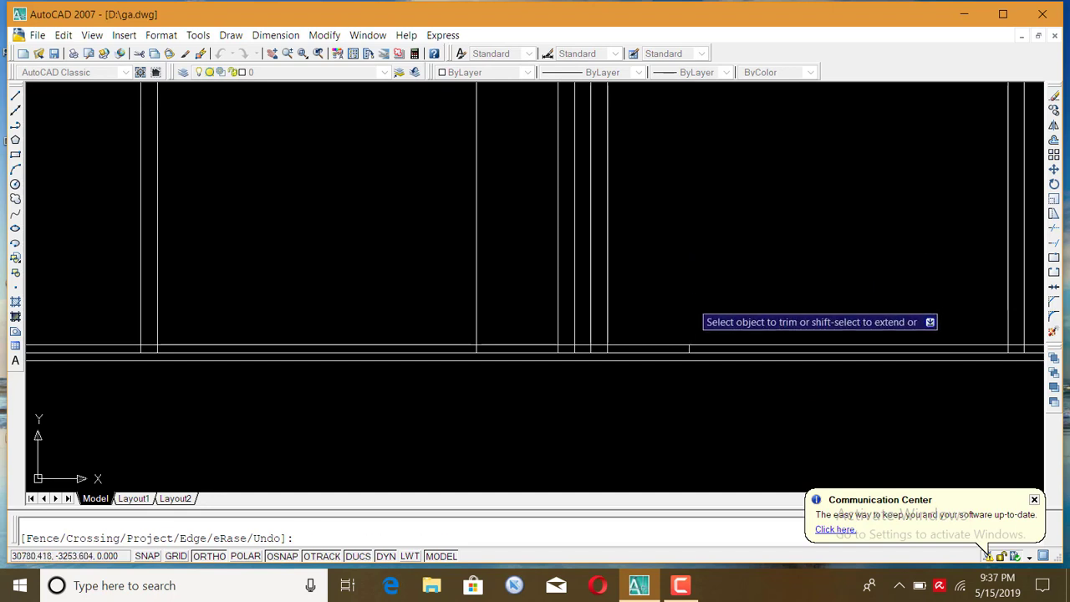
scroll(697, 352, "up", 2)
scroll(698, 358, "down", 3)
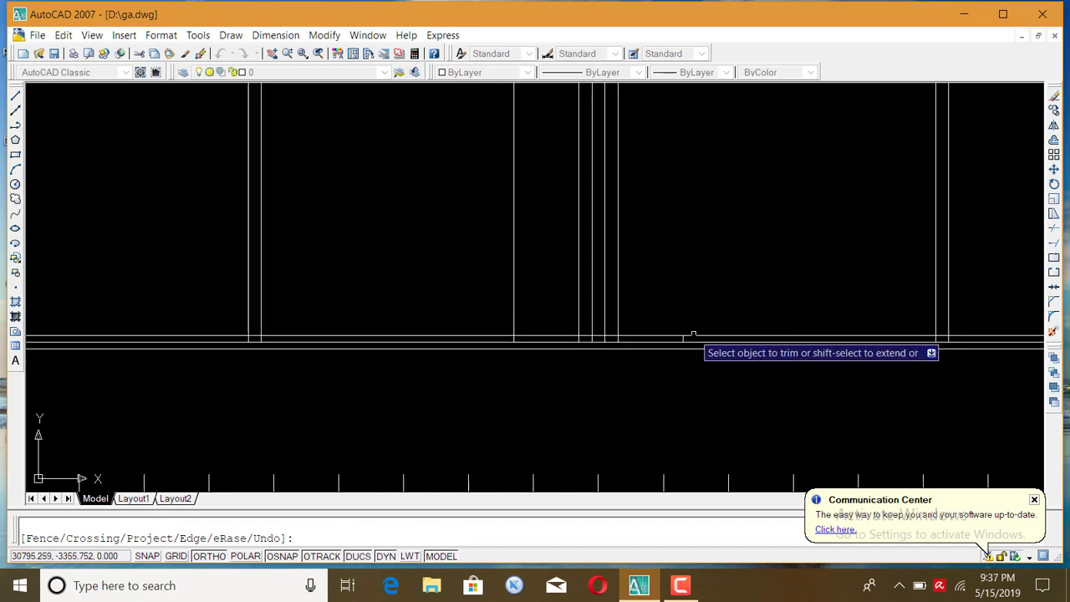
scroll(711, 346, "down", 3)
scroll(680, 359, "up", 4)
scroll(707, 335, "up", 2)
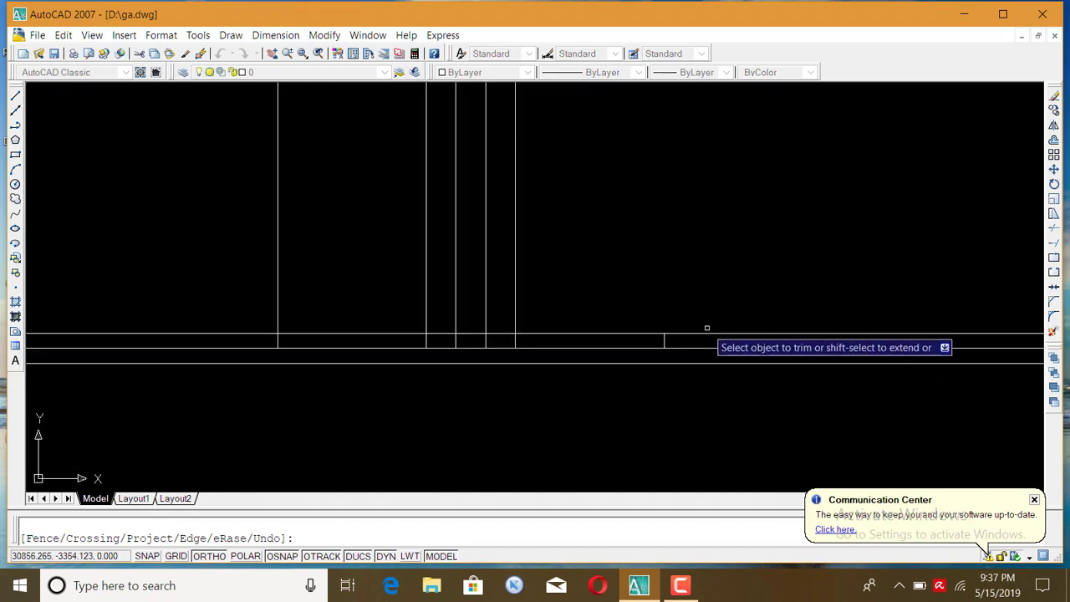
Cut the horizontal rail lines back to the posts and trim the vertical stubs above the rail
left_click(707, 335)
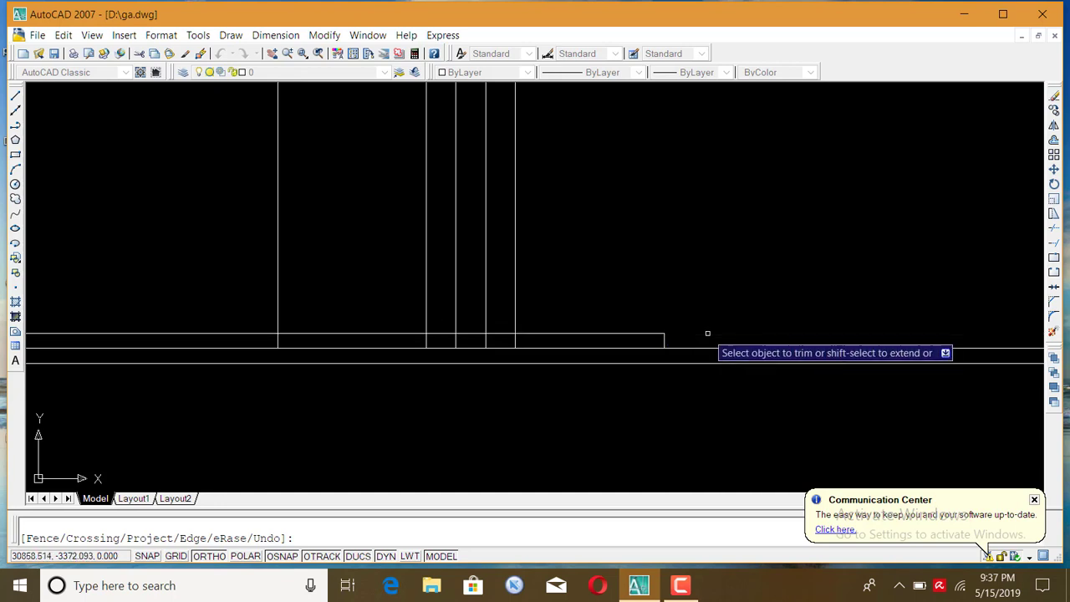
left_click(554, 345)
scroll(522, 339, "up", 1)
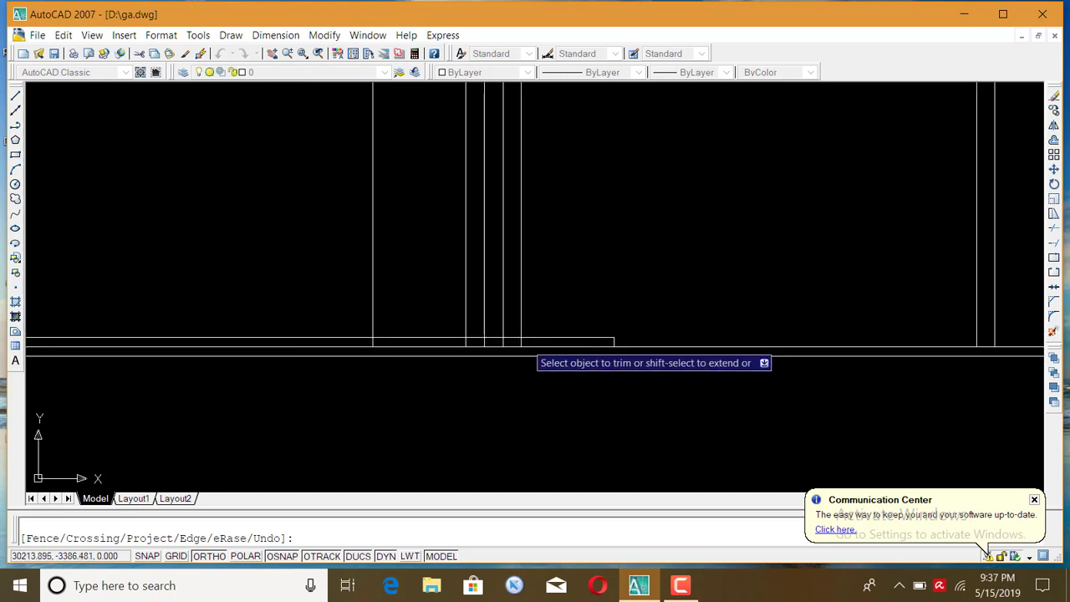
left_click(522, 333)
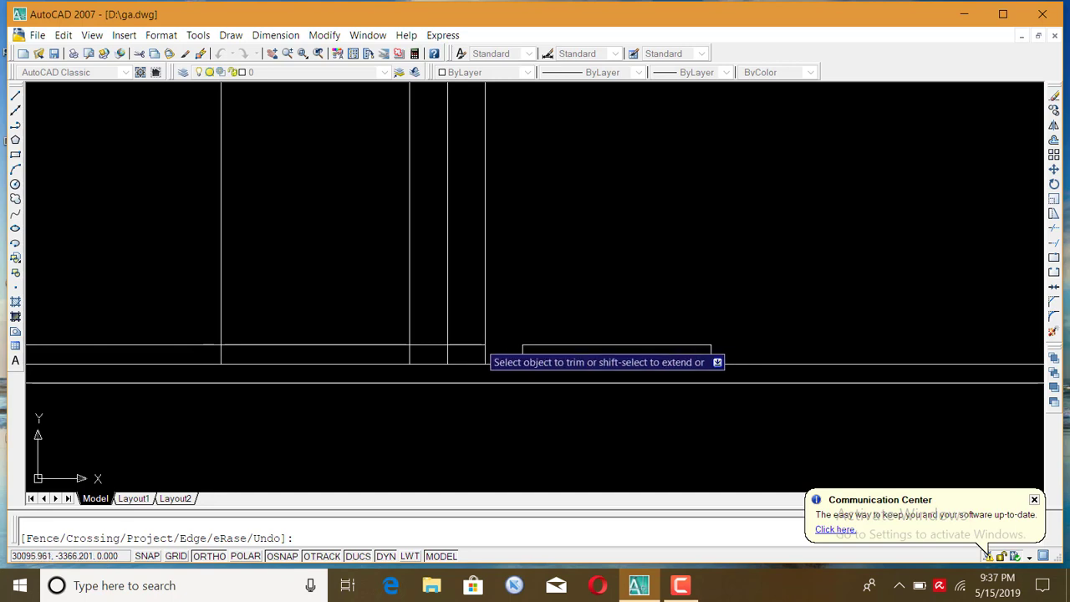
scroll(464, 336, "down", 1)
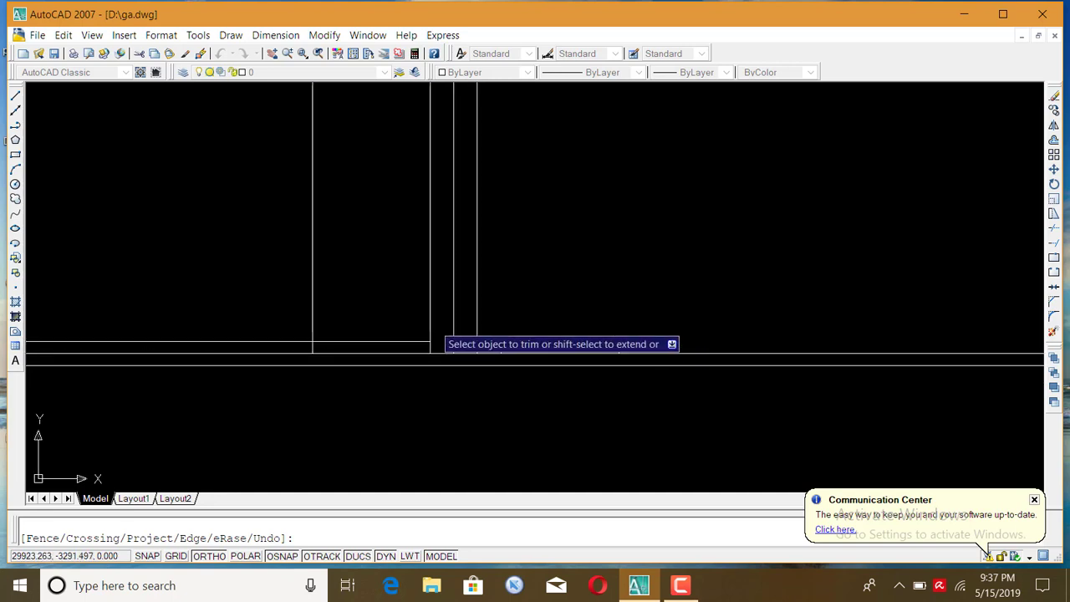
left_click(431, 332)
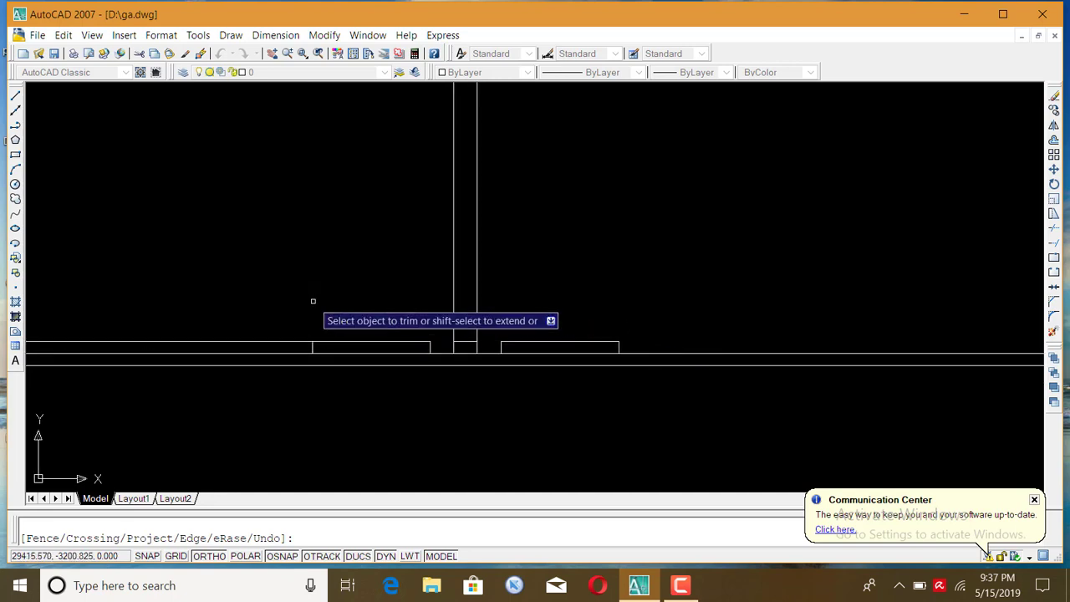
left_click(290, 347)
left_click(287, 329)
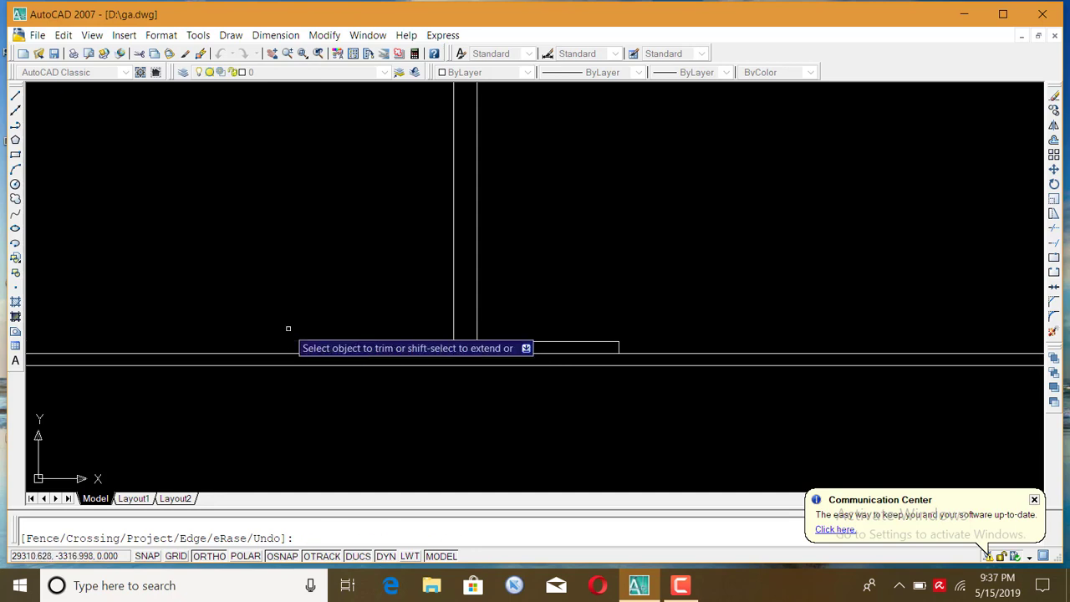
scroll(736, 284, "down", 3)
scroll(693, 337, "up", 3)
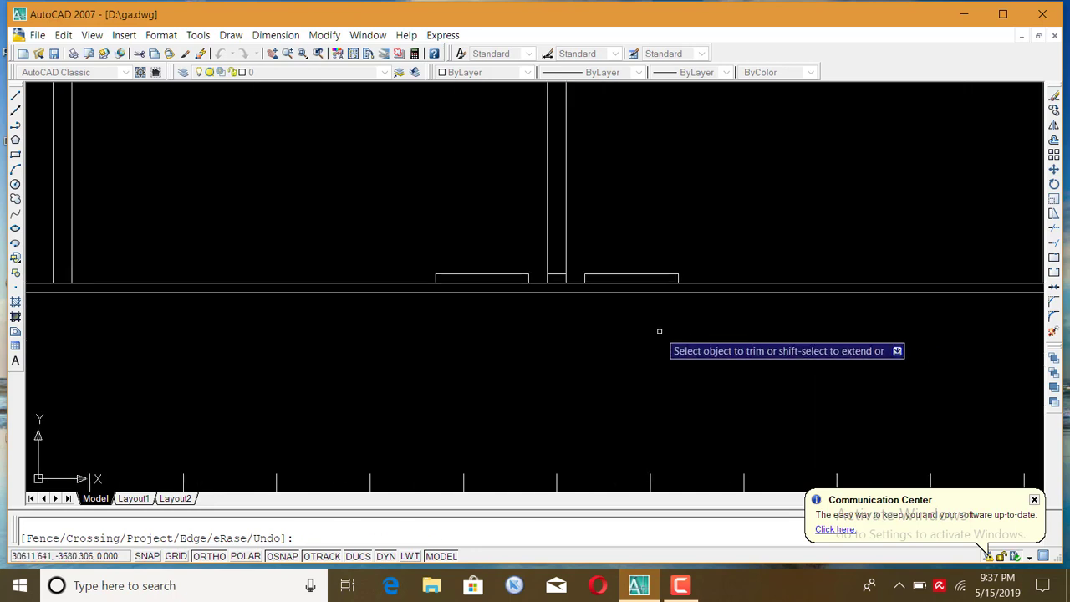
Exit Trim and select the short stray line at deck centre
key("Escape")
scroll(562, 276, "up", 3)
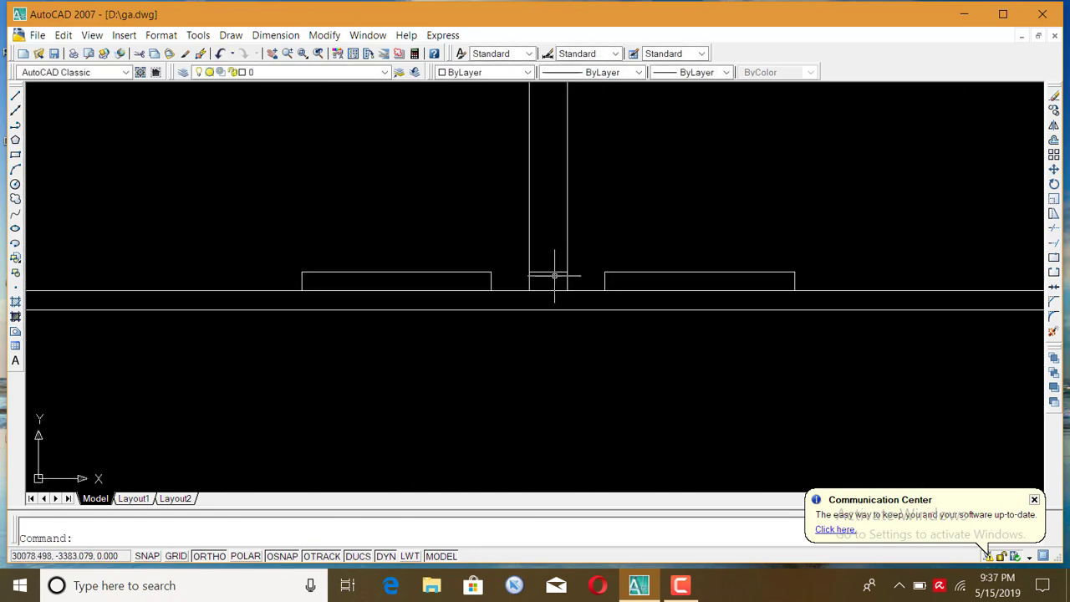
left_click(554, 275)
left_click(537, 253)
key("Delete")
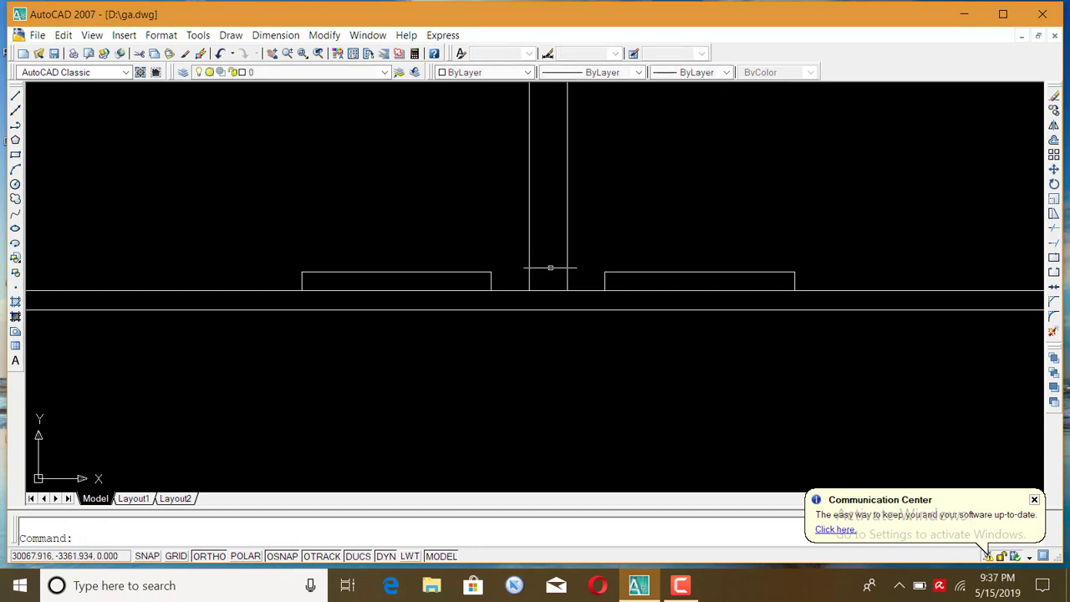
scroll(569, 343, "down", 5)
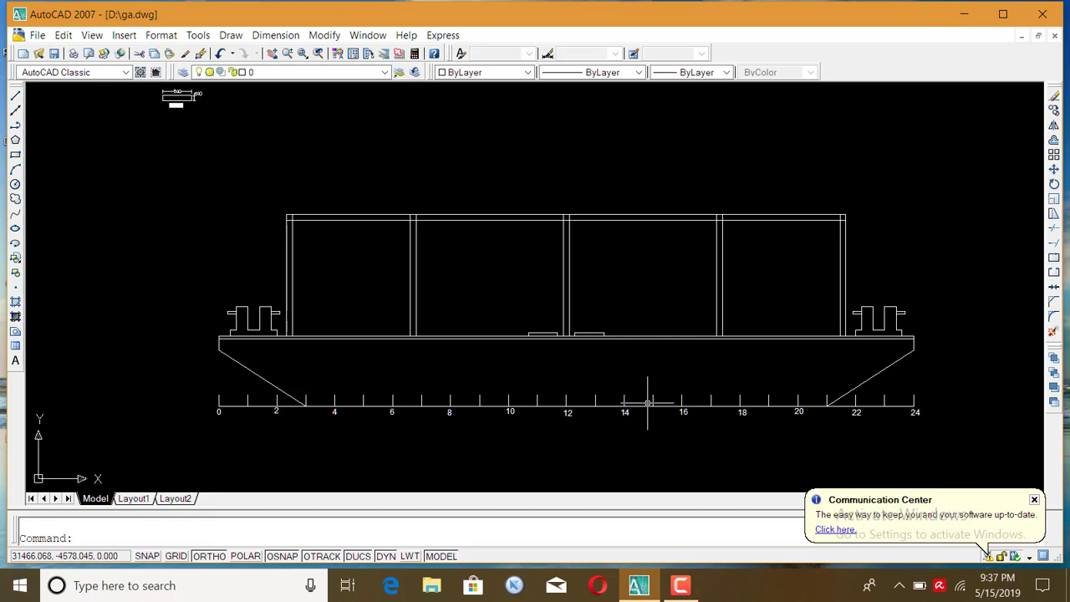
scroll(580, 311, "down", 3)
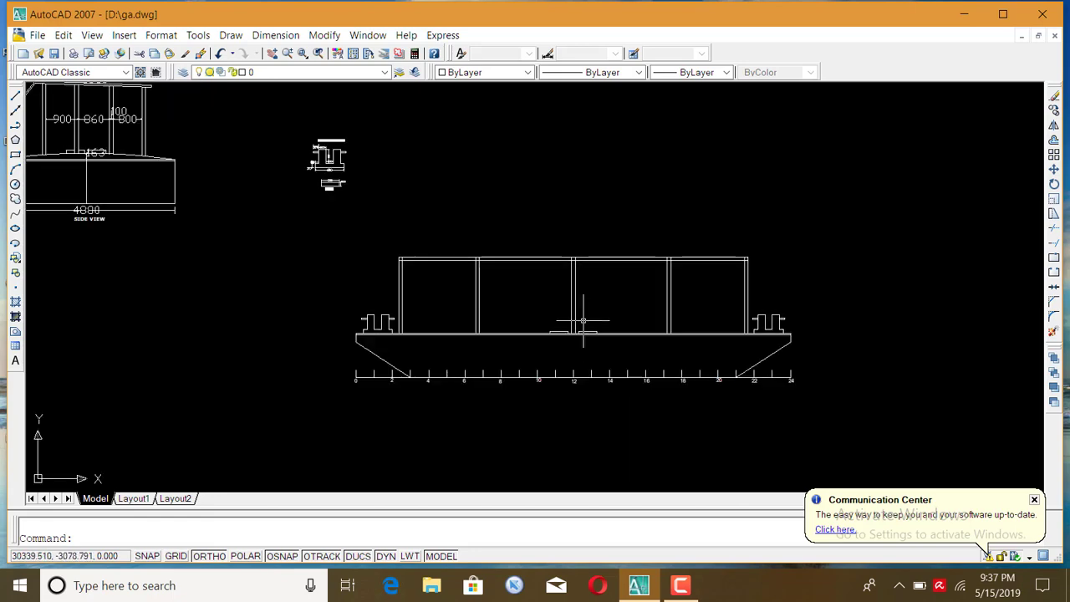
scroll(565, 321, "down", 3)
scroll(268, 252, "up", 2)
scroll(342, 293, "up", 2)
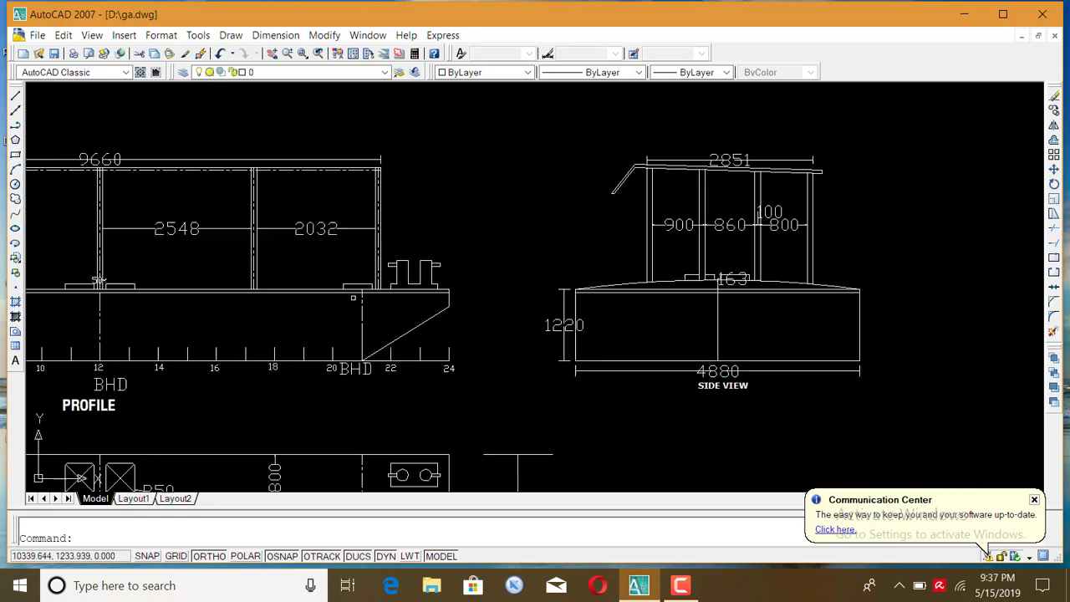
scroll(299, 269, "down", 2)
scroll(298, 269, "down", 2)
scroll(368, 284, "up", 3)
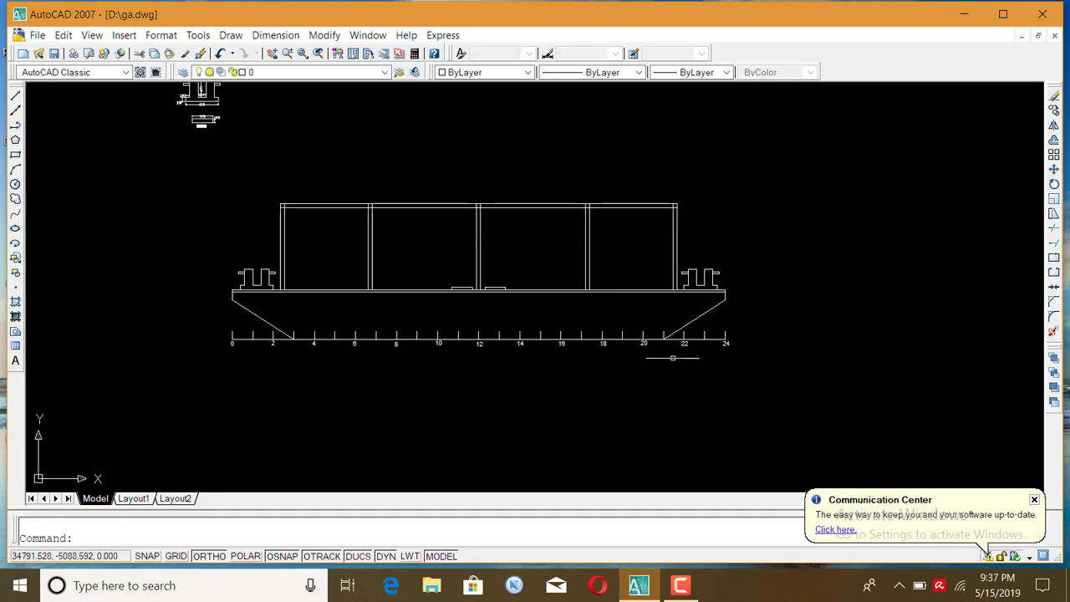
scroll(670, 290, "up", 2)
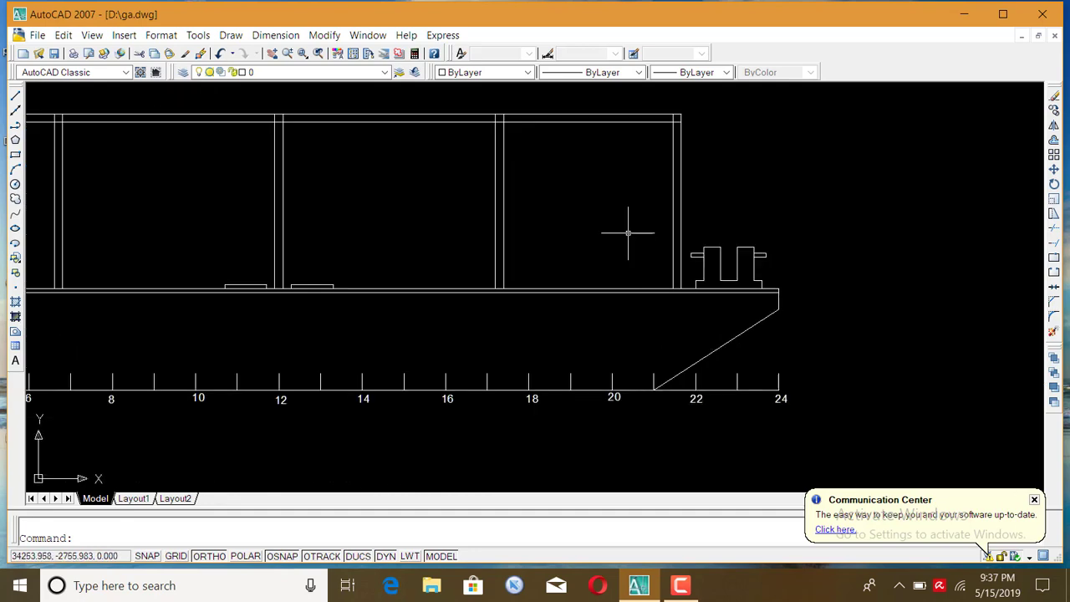
Offset the rightmost railing post line 100 to its left
type("o")
key("Return")
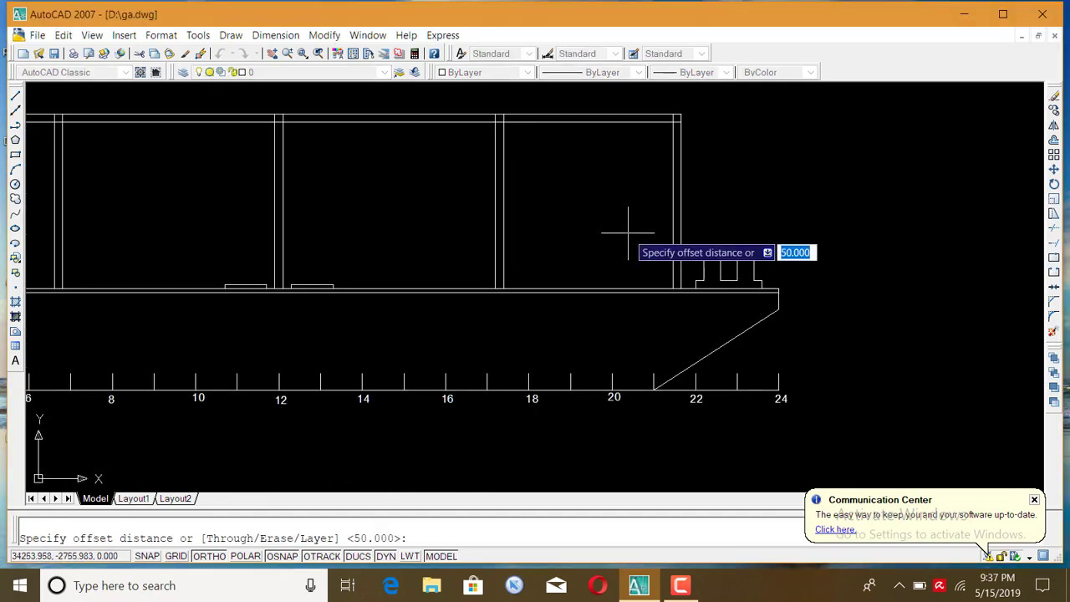
type("1")
key("Return")
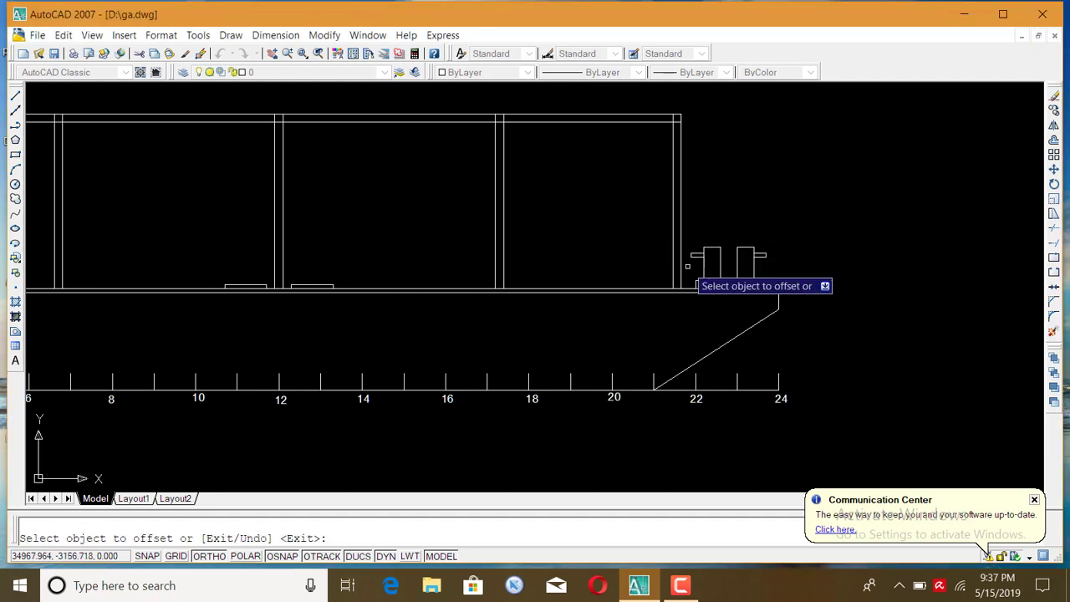
scroll(652, 266, "up", 2)
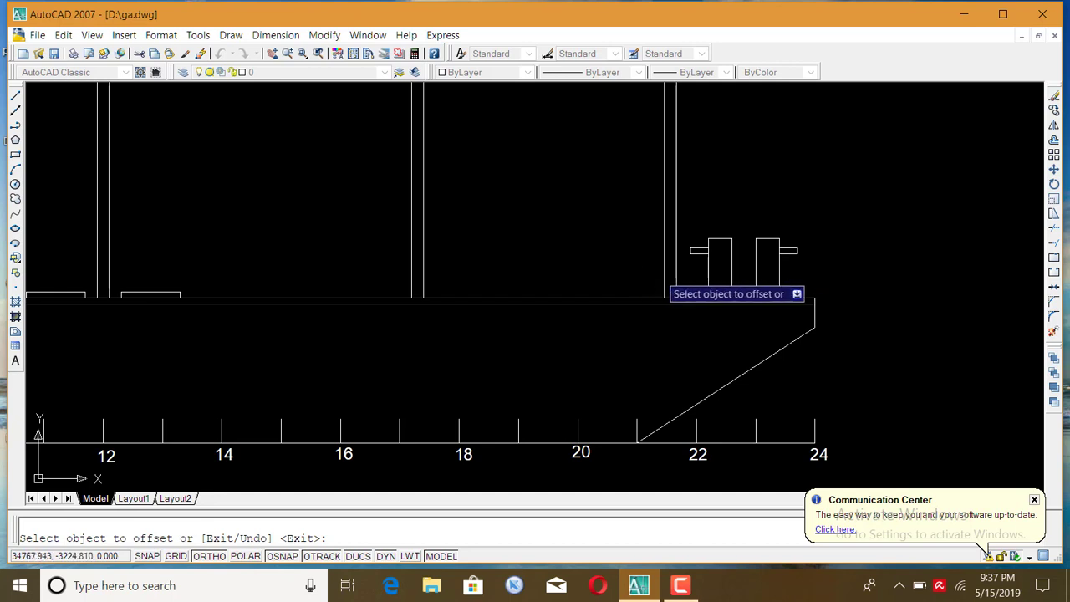
left_click(663, 274)
left_click(645, 270)
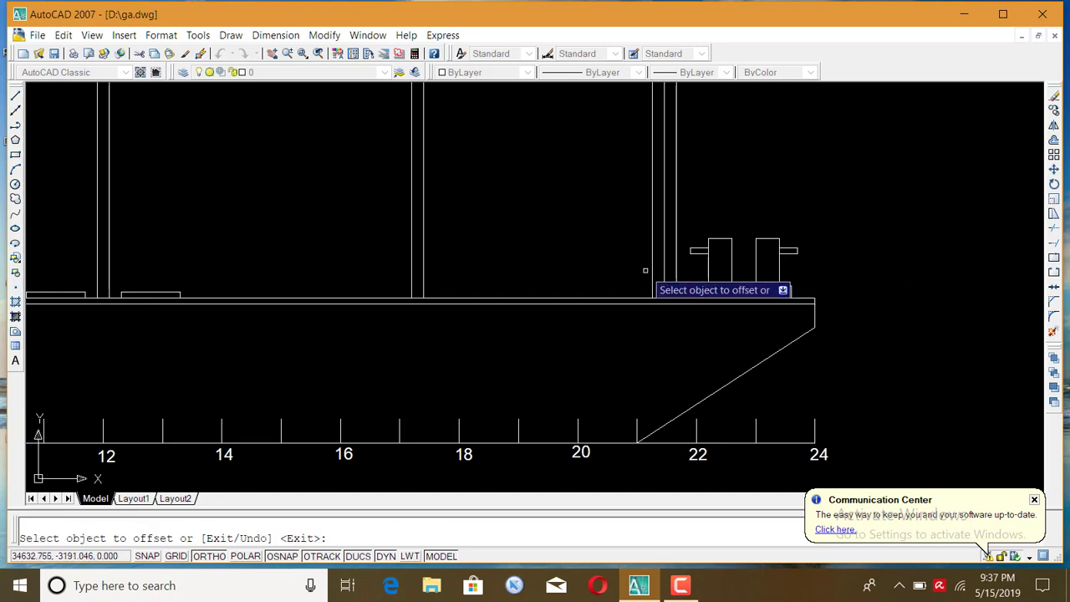
key("Return")
Offset the new vertical line 500 left and the deck line upward to outline the deck plate
key("Return")
type("500")
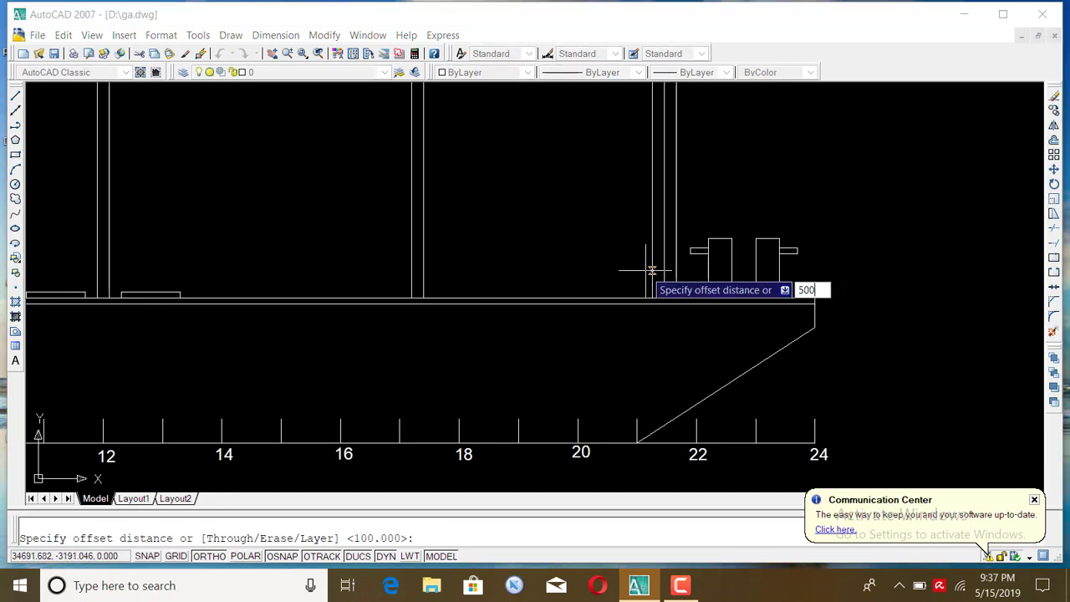
key("Return")
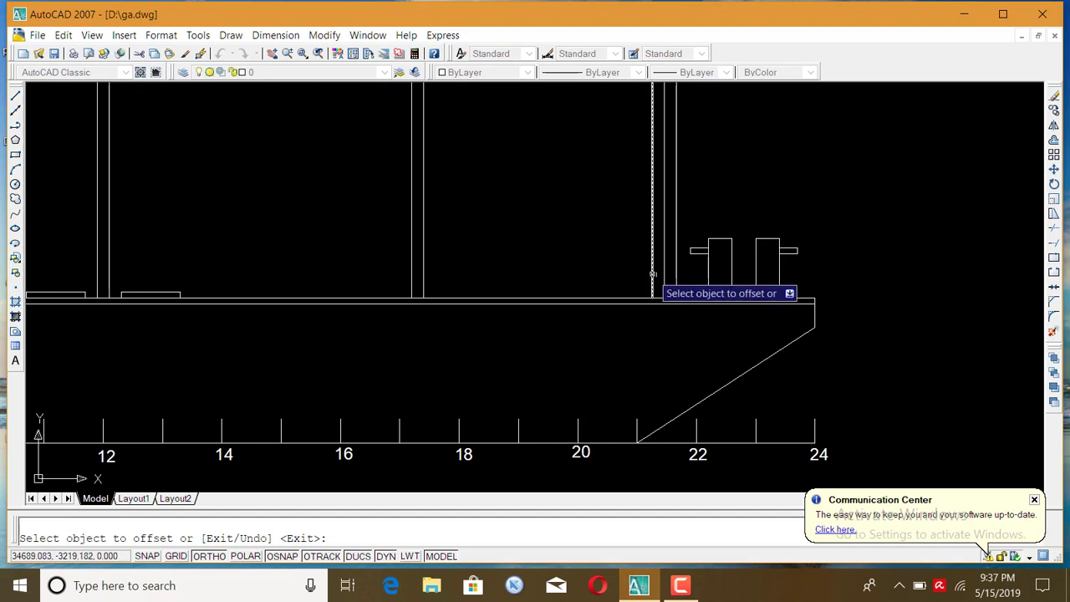
left_click(654, 274)
left_click(644, 288)
scroll(643, 304, "down", 2)
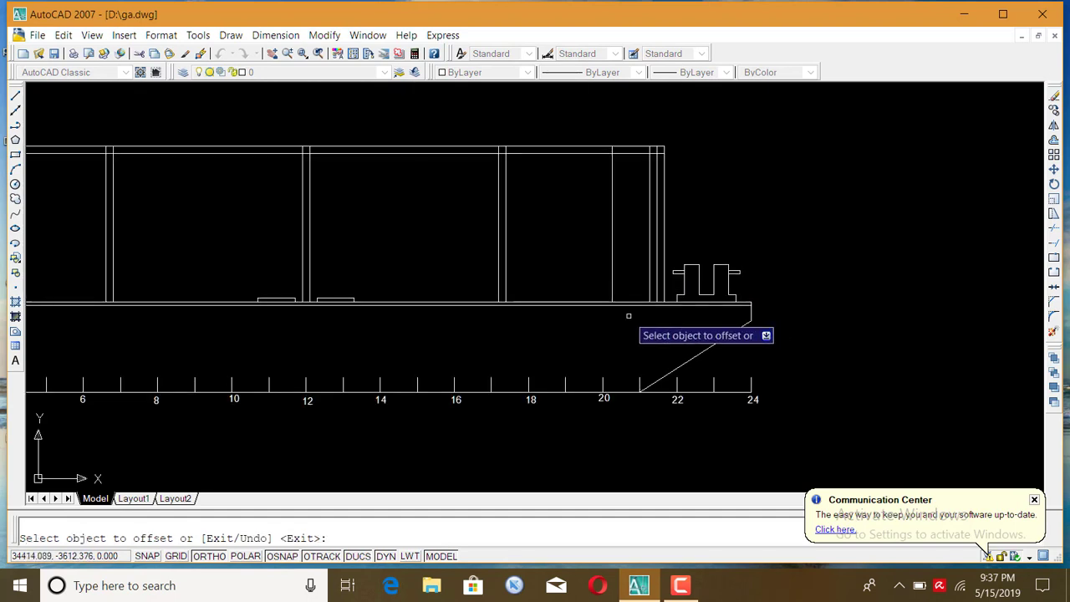
key("Return")
key("Return")
type("5")
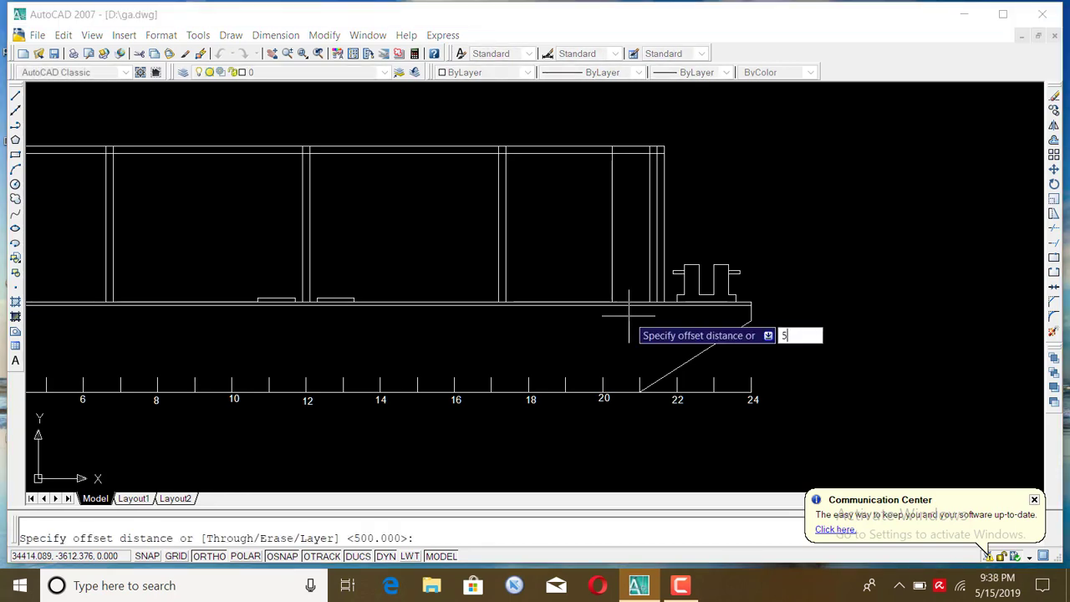
key("Return")
scroll(619, 305, "up", 1)
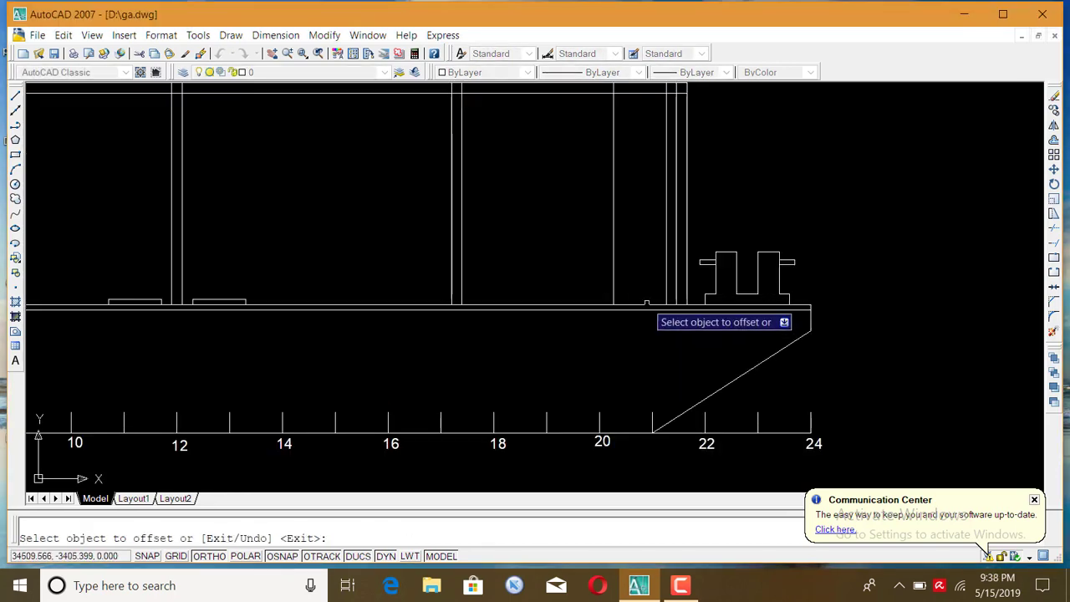
left_click(645, 306)
left_click(645, 294)
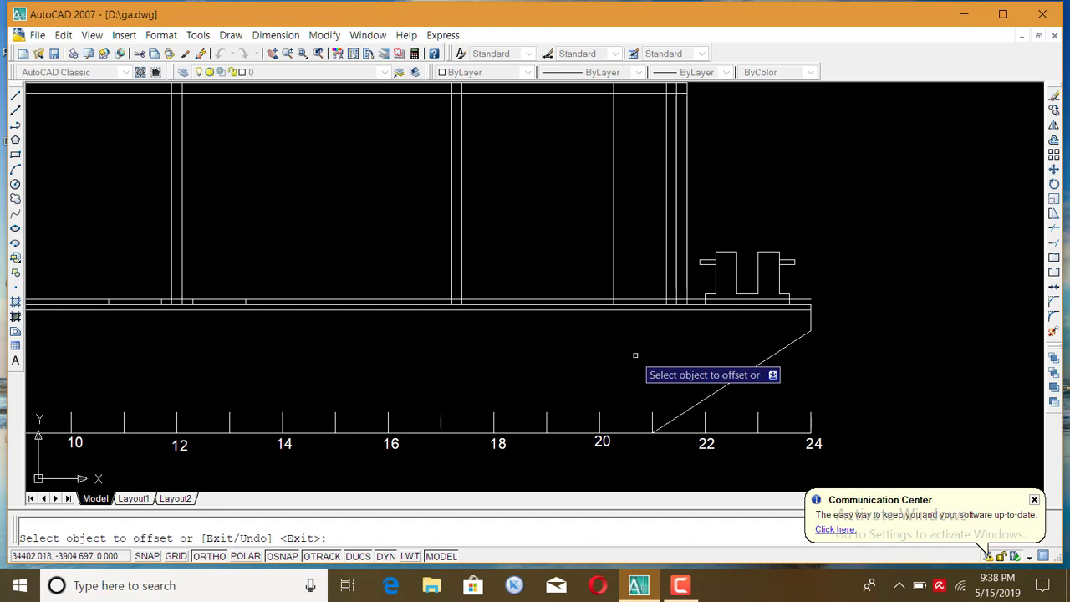
key("Return")
Trim the overhanging line ends around the new deck plate
type("tr")
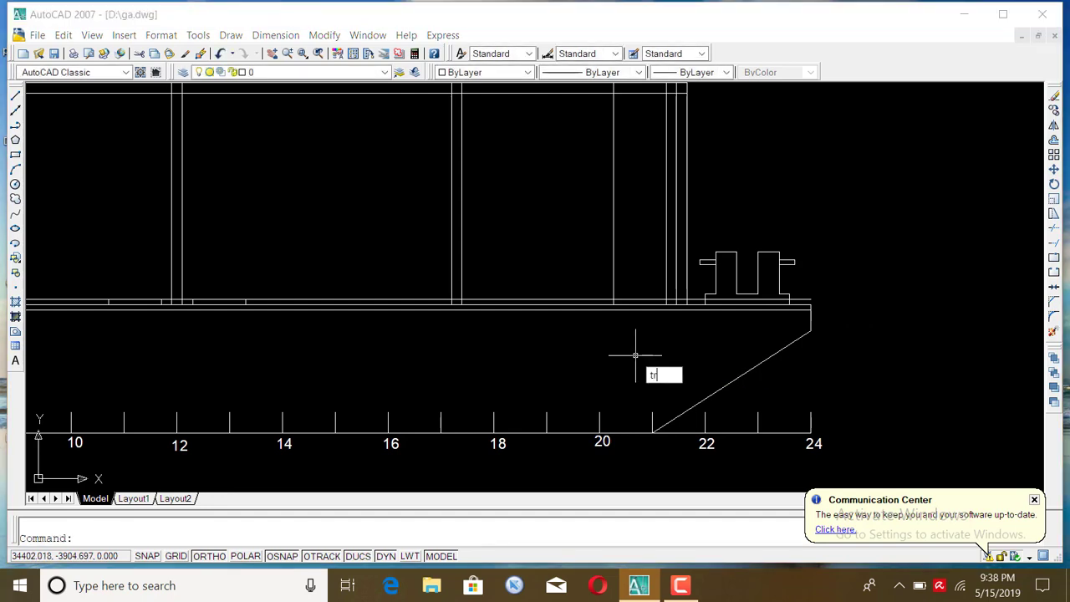
key("Return")
key("Return")
left_click(627, 256)
left_click(601, 266)
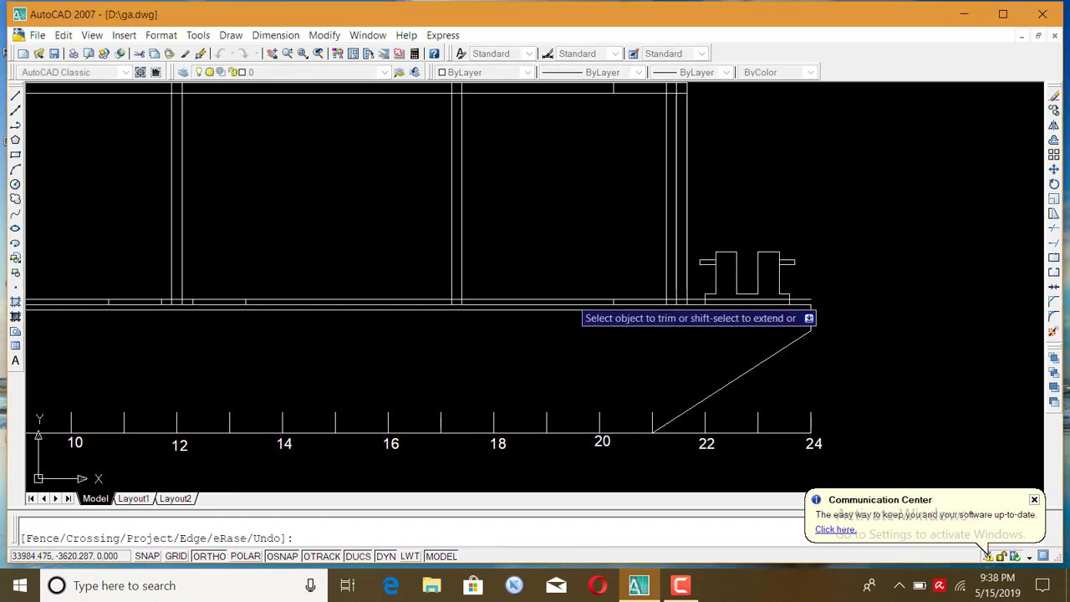
scroll(601, 292, "up", 3)
left_click(593, 294)
left_click(572, 277)
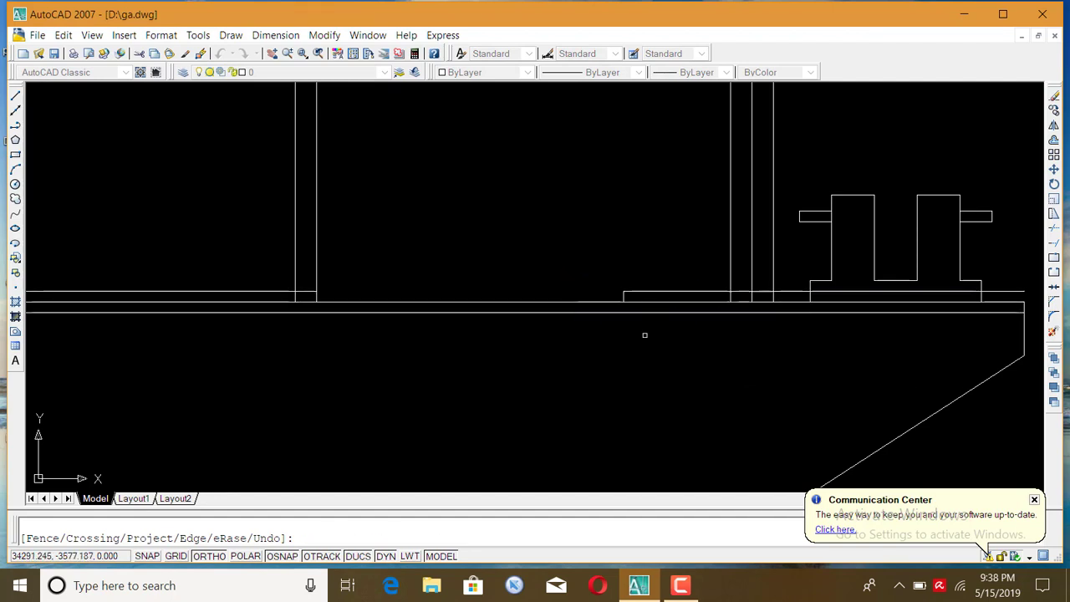
scroll(656, 346, "down", 2)
scroll(712, 314, "up", 2)
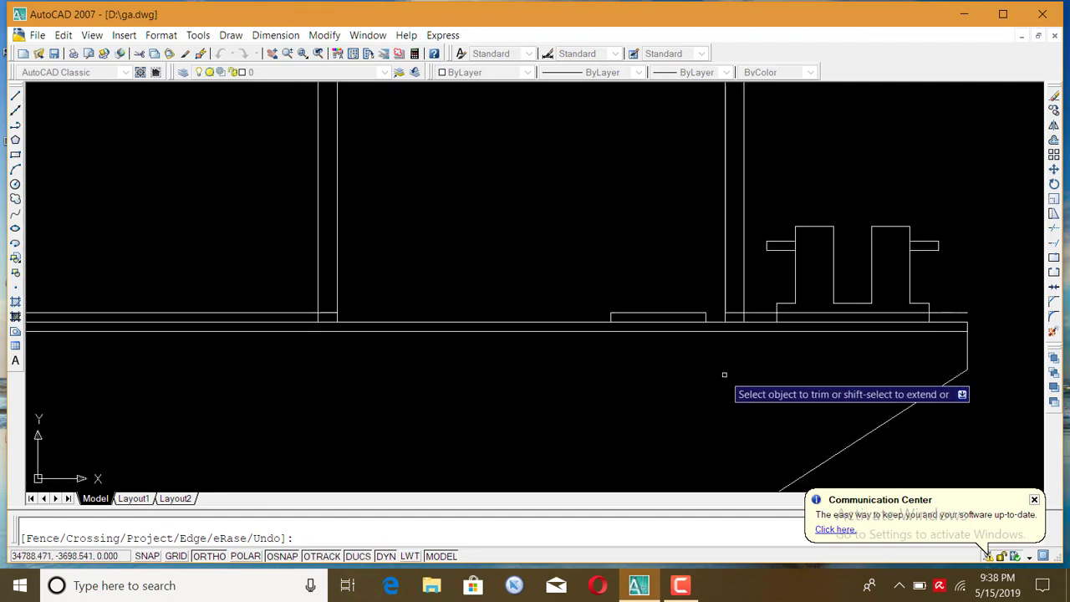
key("Return")
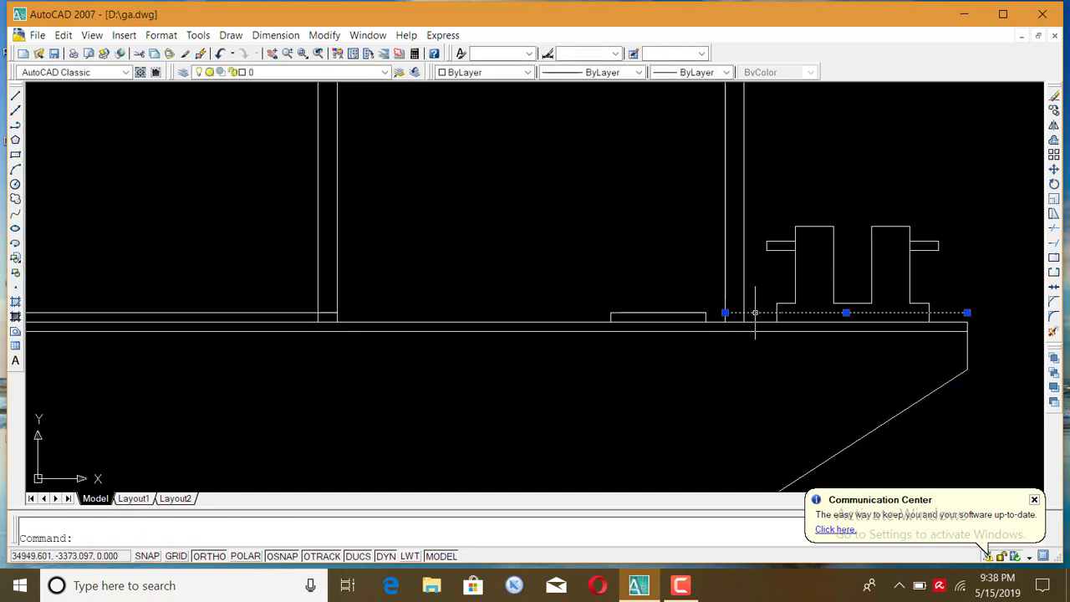
Erase the leftover construction lines and select the new short deck plate
key("Delete")
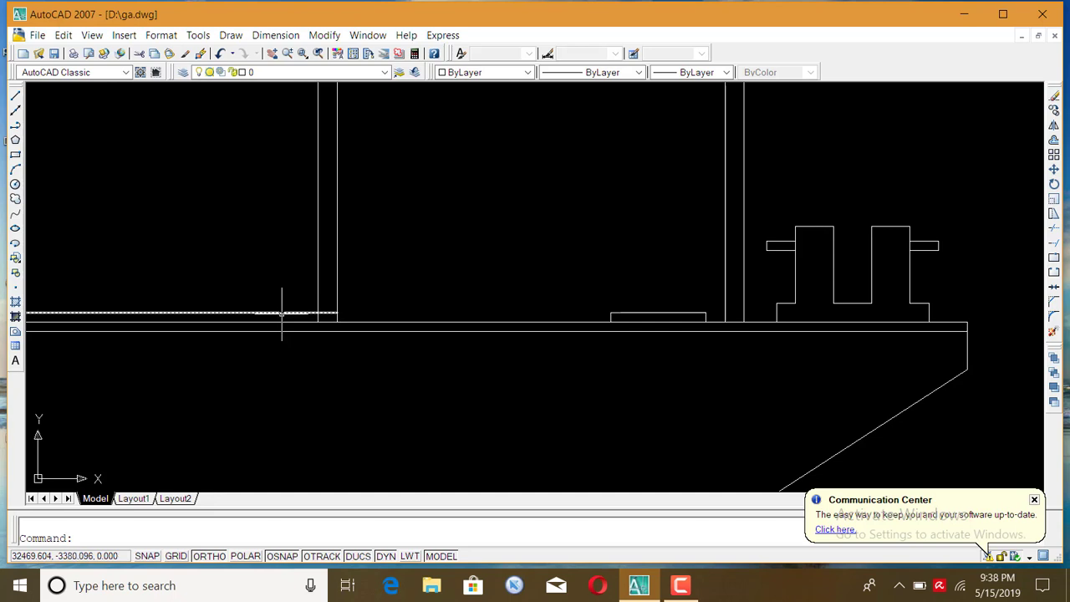
left_click(281, 313)
scroll(286, 311, "down", 5)
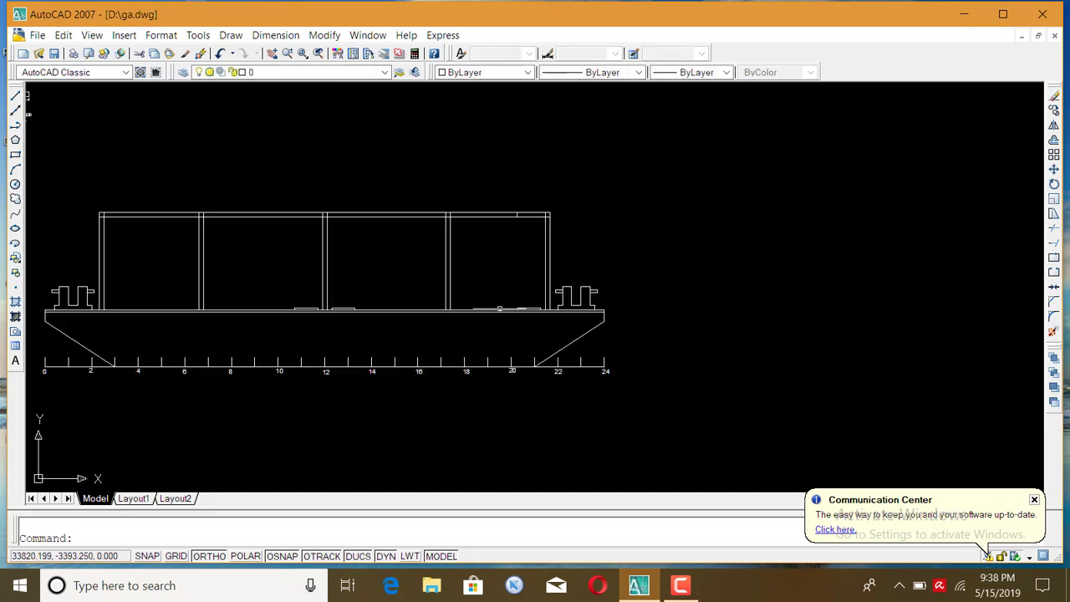
scroll(447, 289, "up", 3)
scroll(543, 322, "up", 5)
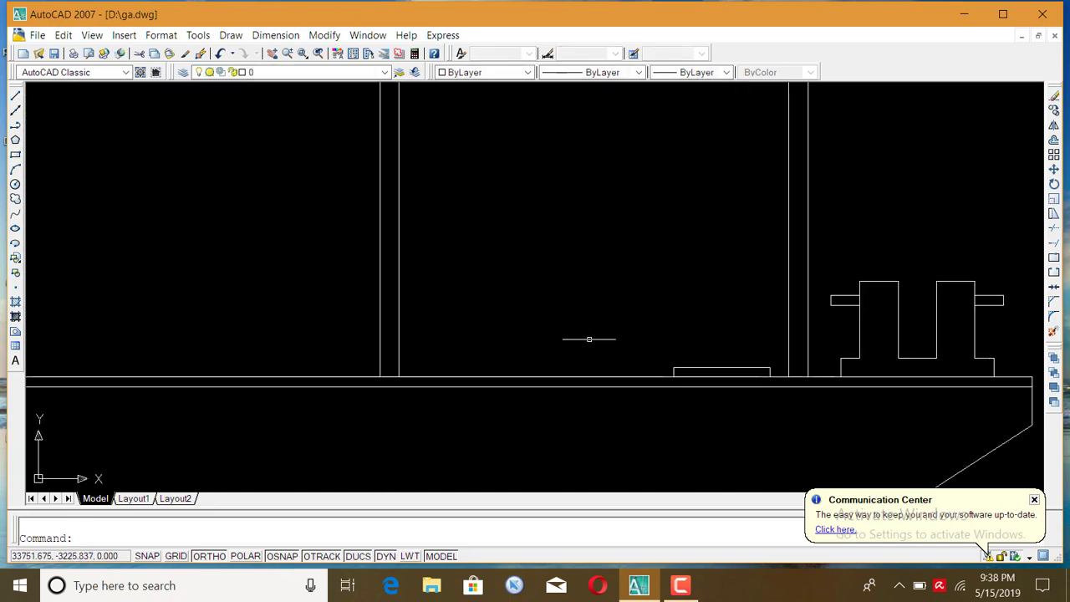
left_click(778, 372)
left_click(570, 310)
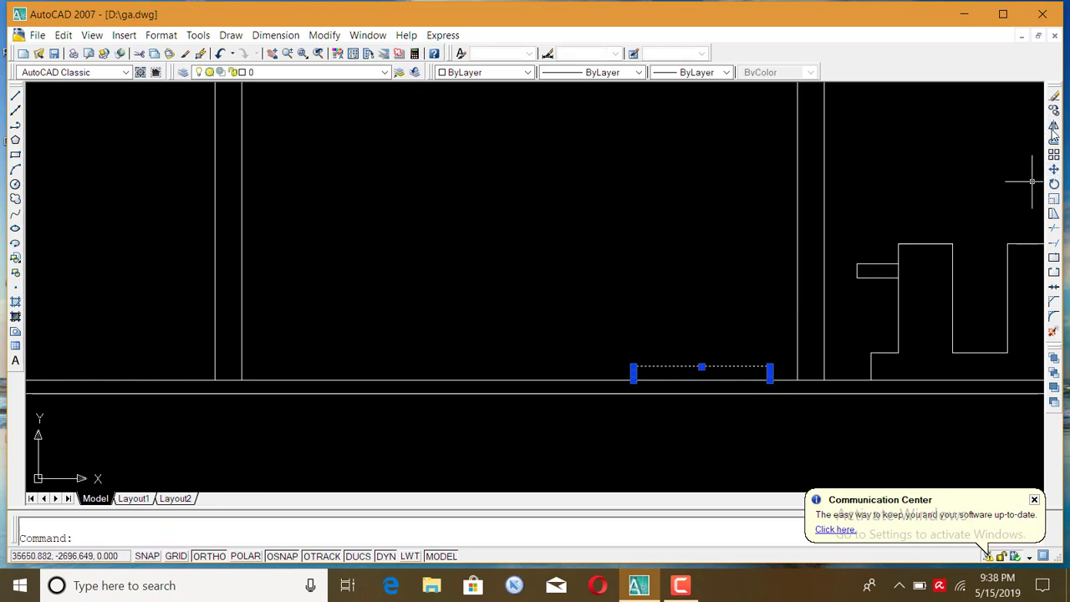
Mirror the short deck plate about the mid-deck frame 12 axis
left_click(1054, 127)
scroll(719, 172, "down", 5)
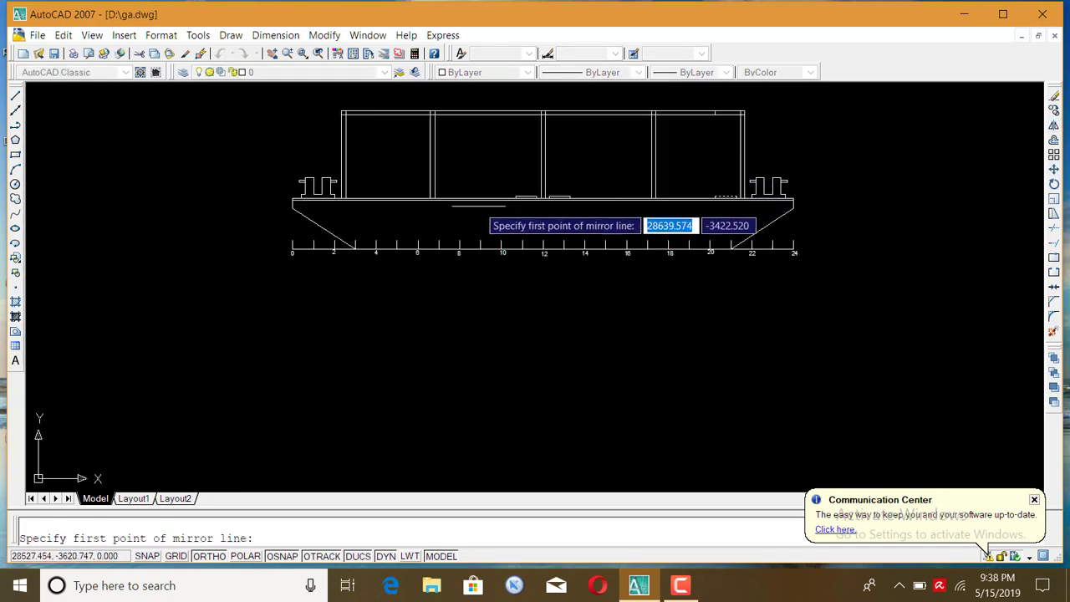
scroll(539, 205, "up", 2)
scroll(539, 205, "up", 3)
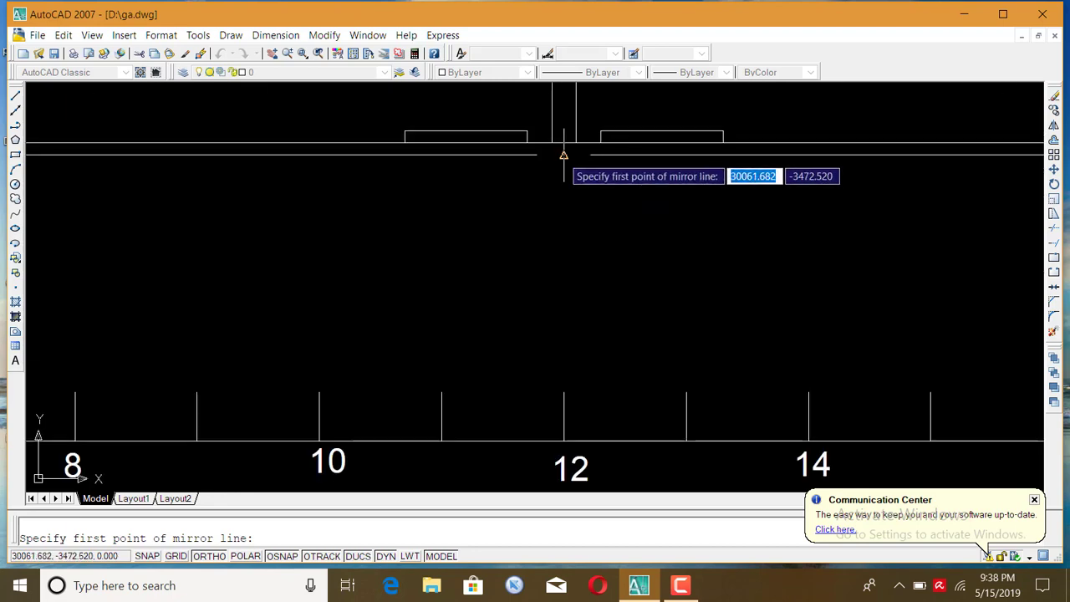
left_click(564, 155)
scroll(585, 239, "down", 4)
scroll(586, 270, "down", 2)
left_click(586, 270)
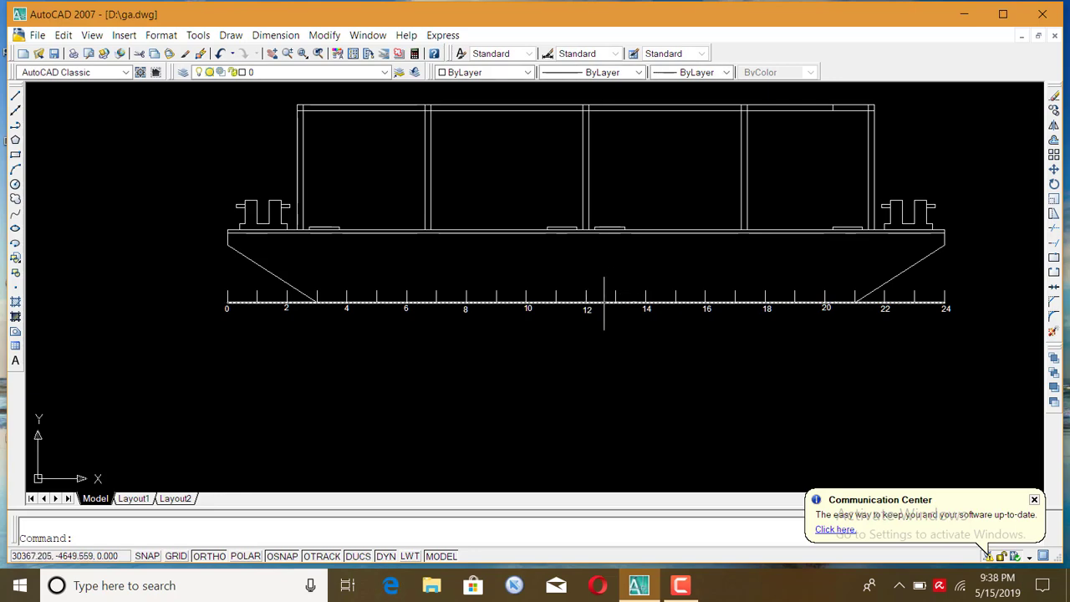
Zoom to the right-hand barge profile and start a Multiline Text block
scroll(592, 266, "down", 4)
scroll(105, 165, "up", 3)
scroll(104, 164, "down", 2)
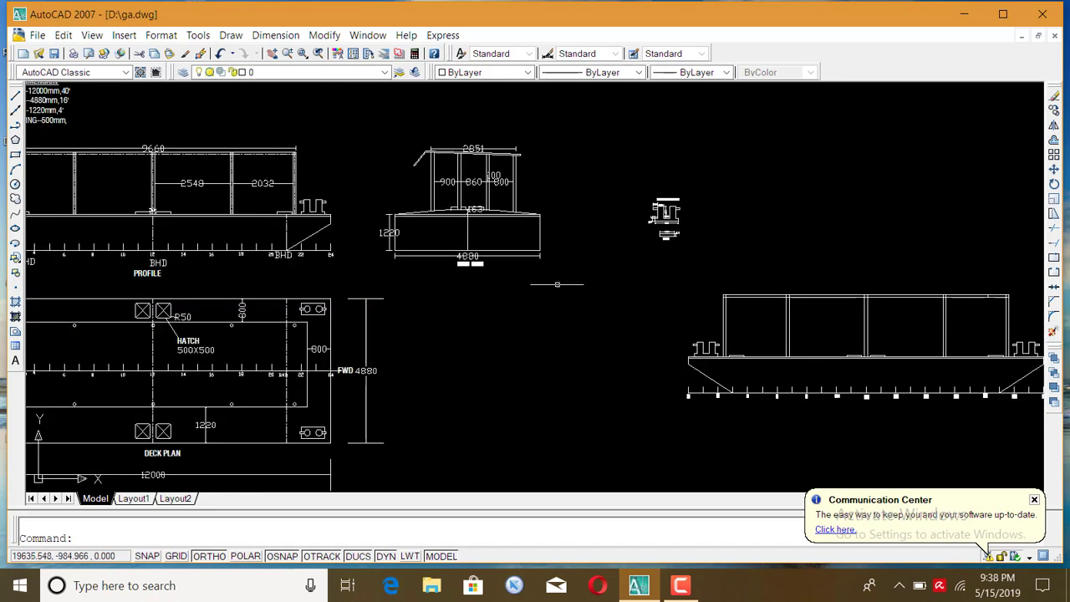
scroll(276, 228, "up", 2)
scroll(373, 246, "up", 1)
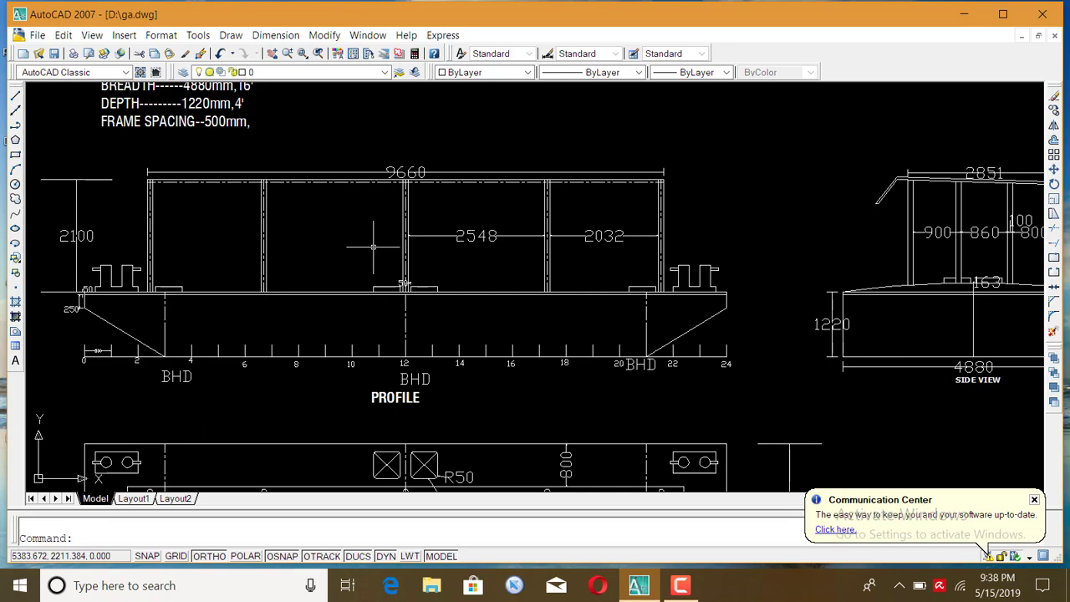
scroll(372, 246, "down", 2)
scroll(351, 247, "down", 2)
scroll(1041, 355, "up", 2)
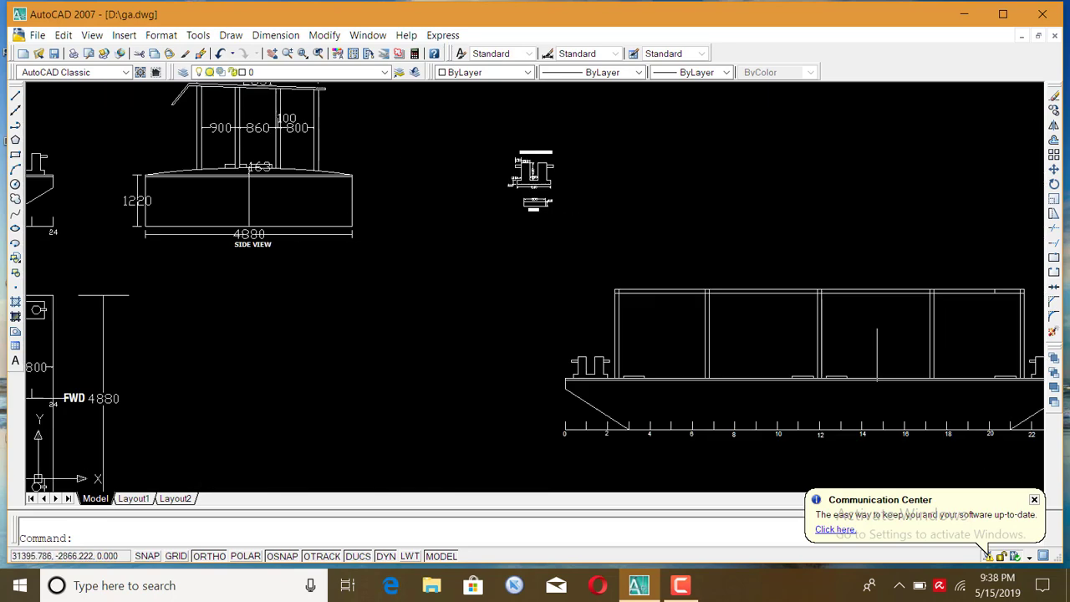
scroll(484, 276, "down", 3)
scroll(639, 309, "up", 3)
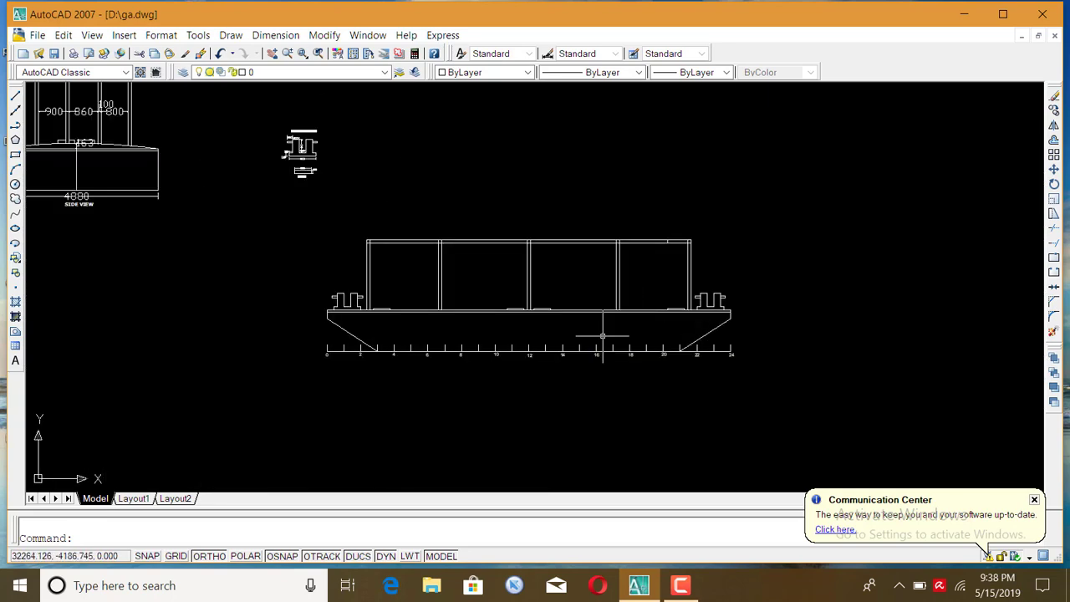
scroll(642, 414, "down", 1)
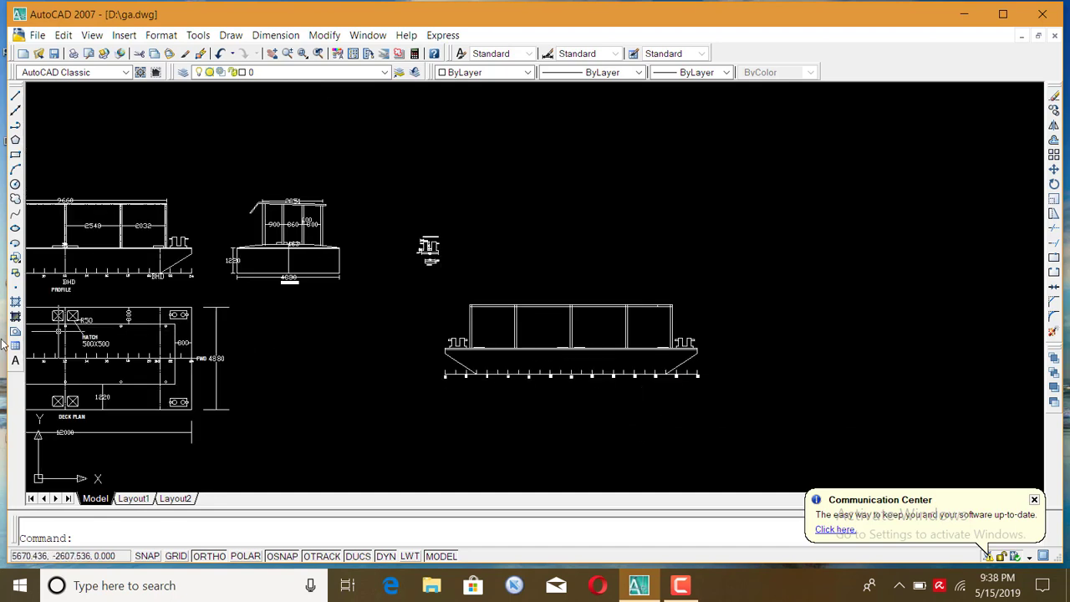
left_click(15, 360)
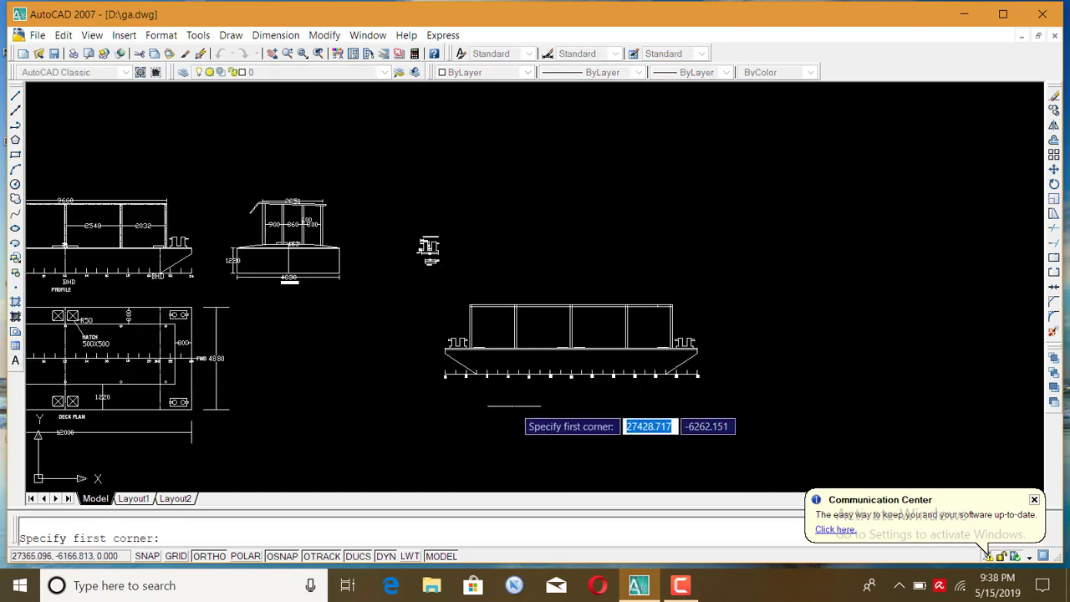
Place the text box beneath the right-hand profile with ortho on and enter PROFILE
left_click(513, 398)
left_click(631, 418)
key("F8")
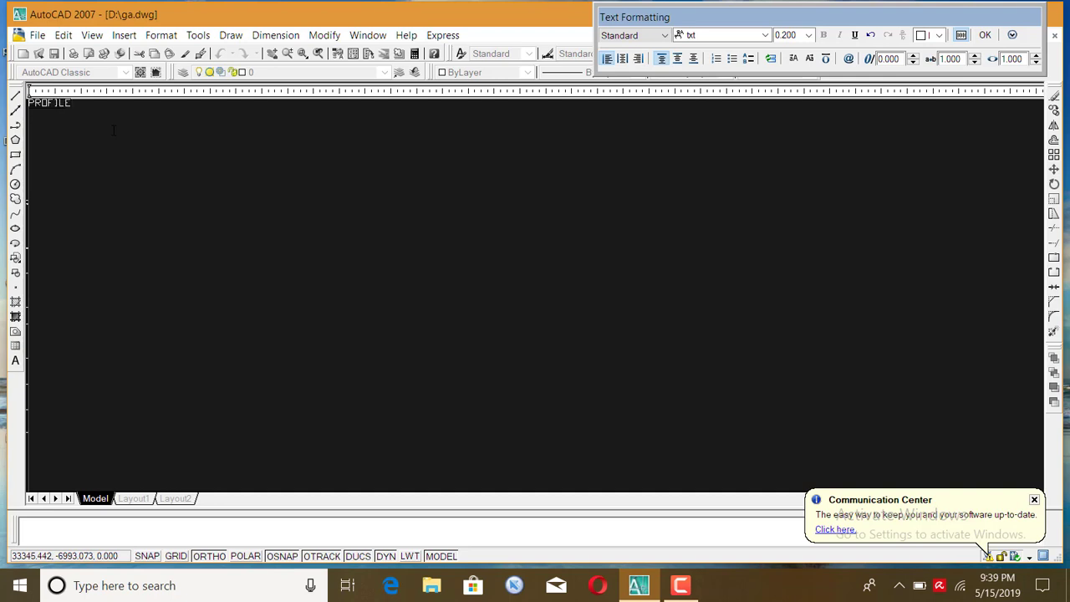
Format the PROFILE text at height 200 in the Arial font
left_click_drag(85, 109, 29, 102)
left_click(808, 35)
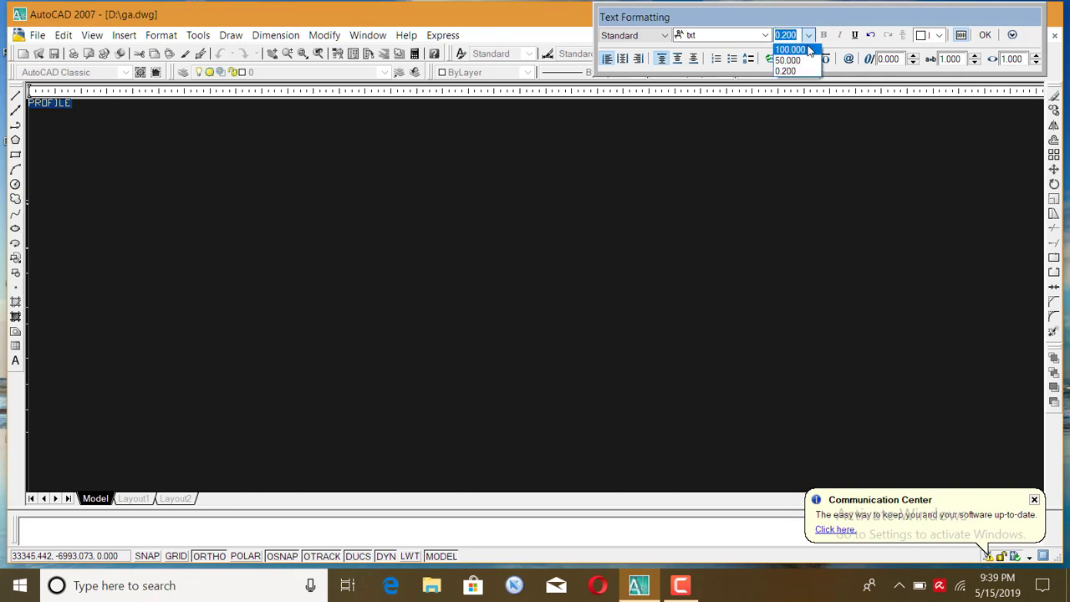
type("2")
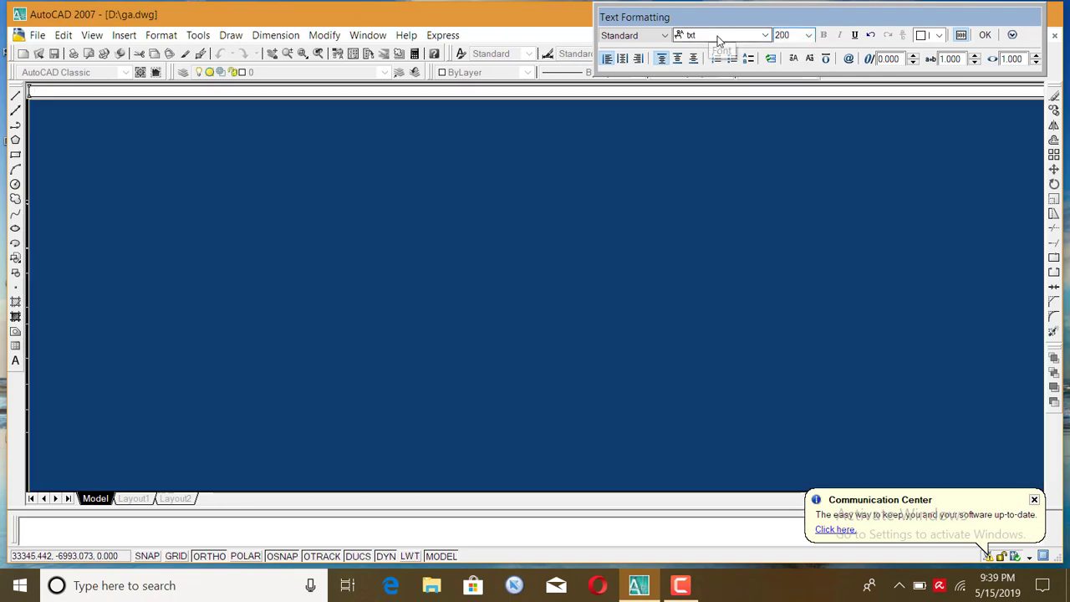
left_click(719, 38)
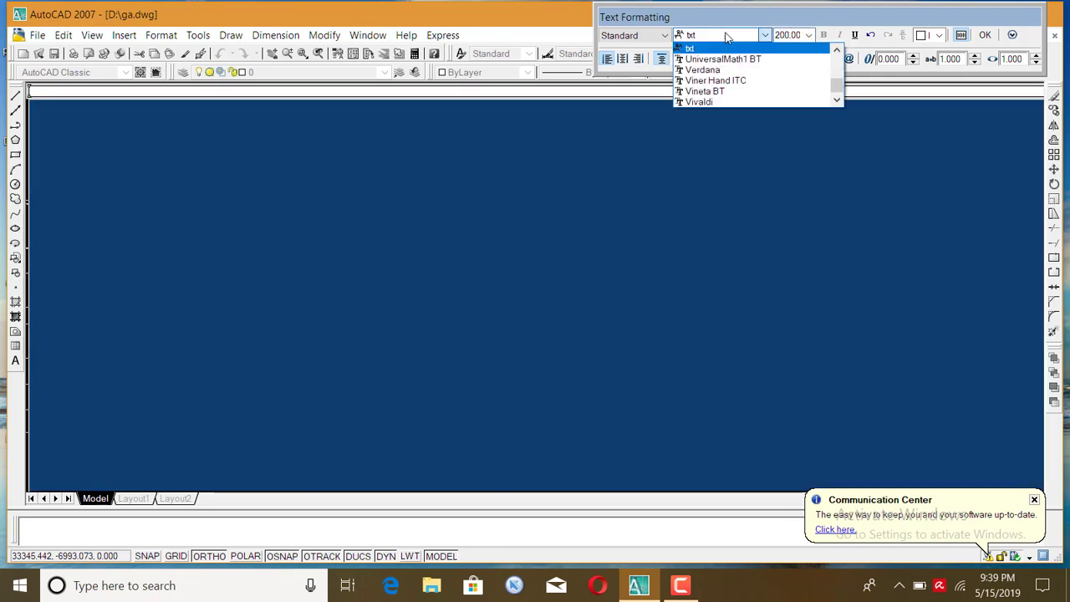
type("AcadEref")
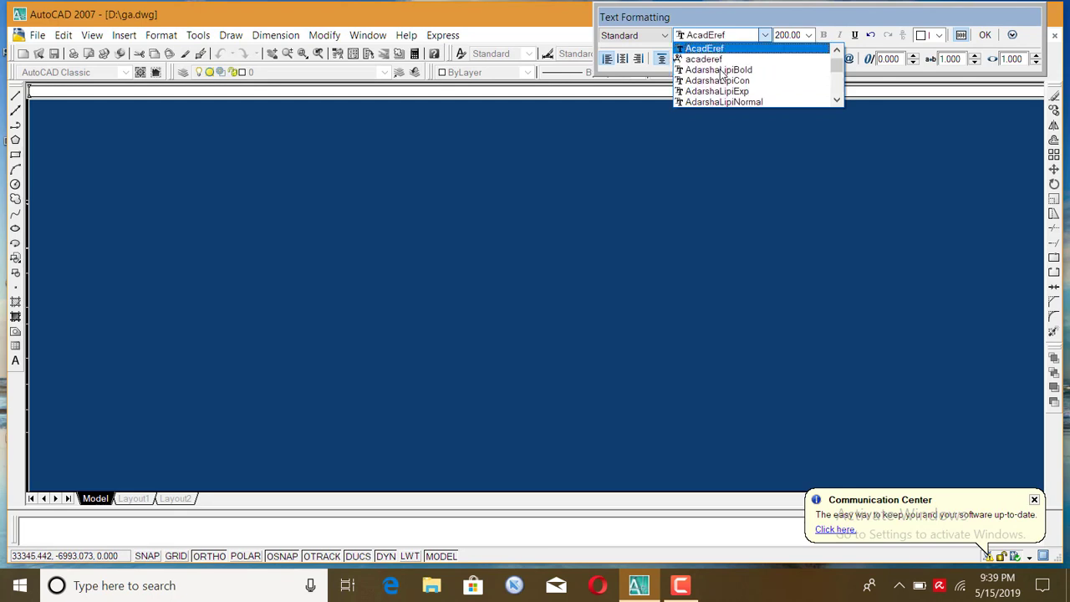
scroll(724, 83, "down", 2)
type("kash")
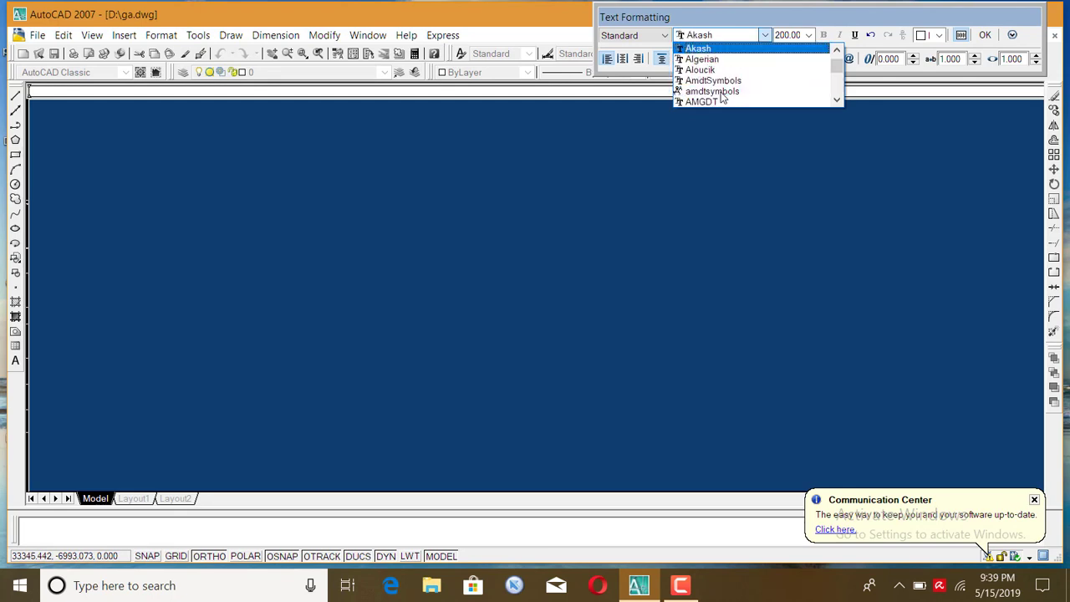
key("Down")
key("Down")
key("Down")
key("Down")
key("Down")
key("Down")
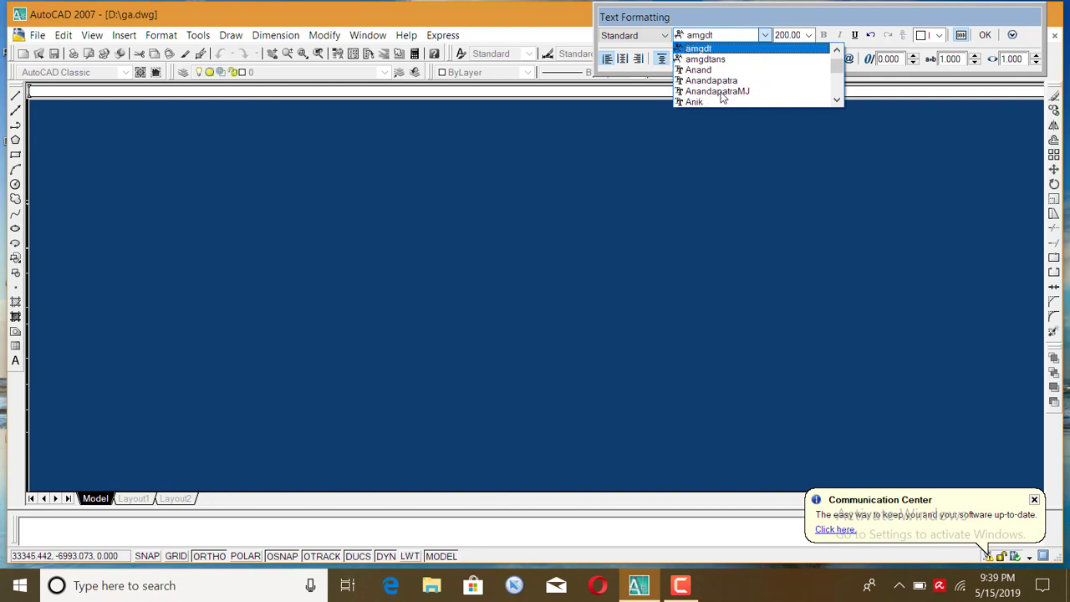
key("Down")
key("Down")
key("Down")
key("Down")
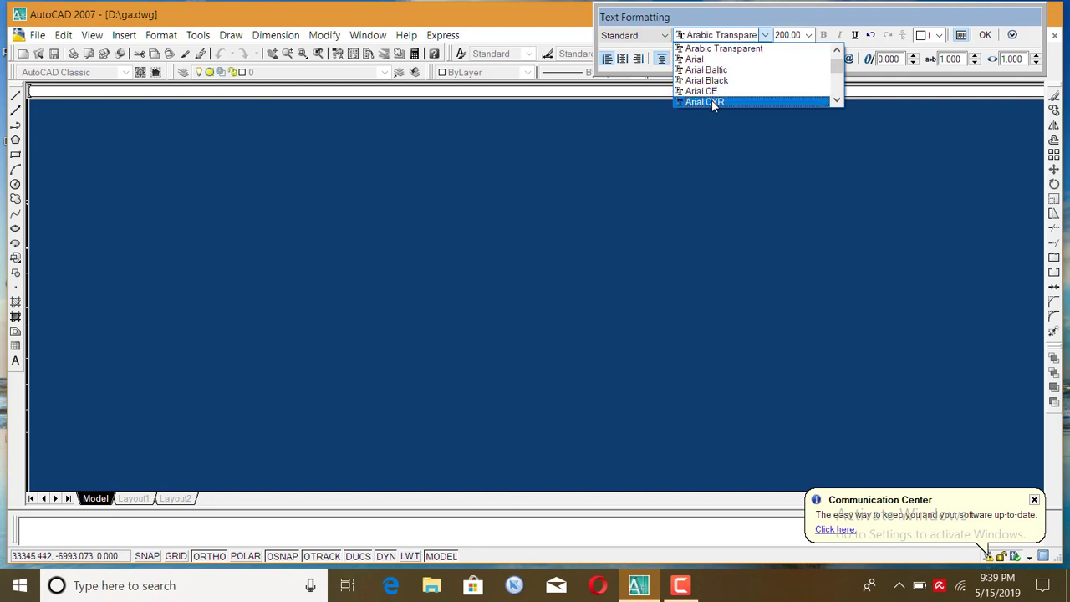
left_click(695, 59)
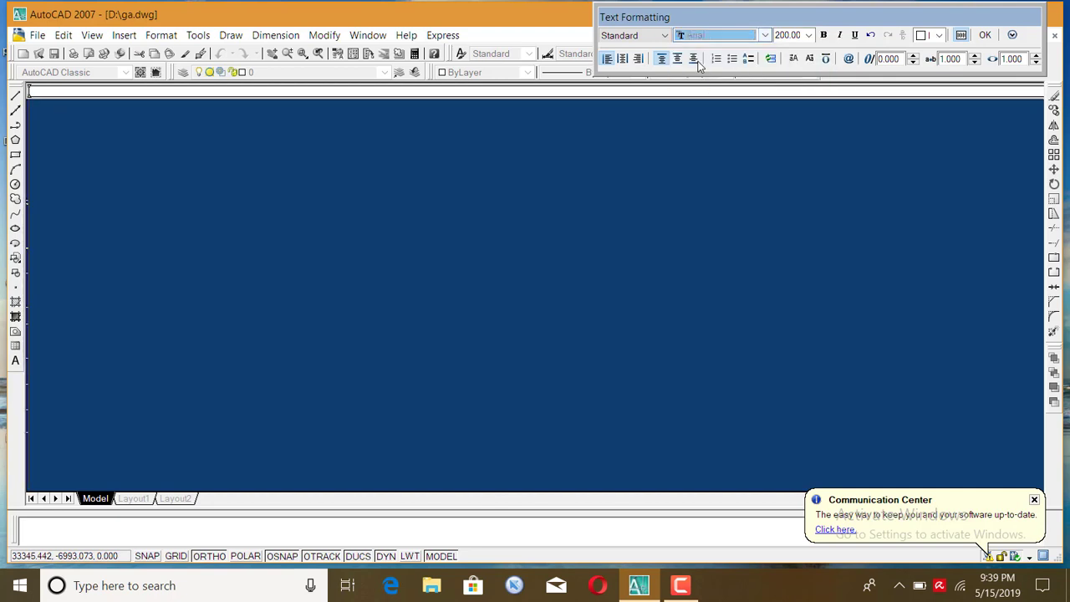
Finish the PROFILE text and move it to a new spot below the frame scale
left_click(984, 35)
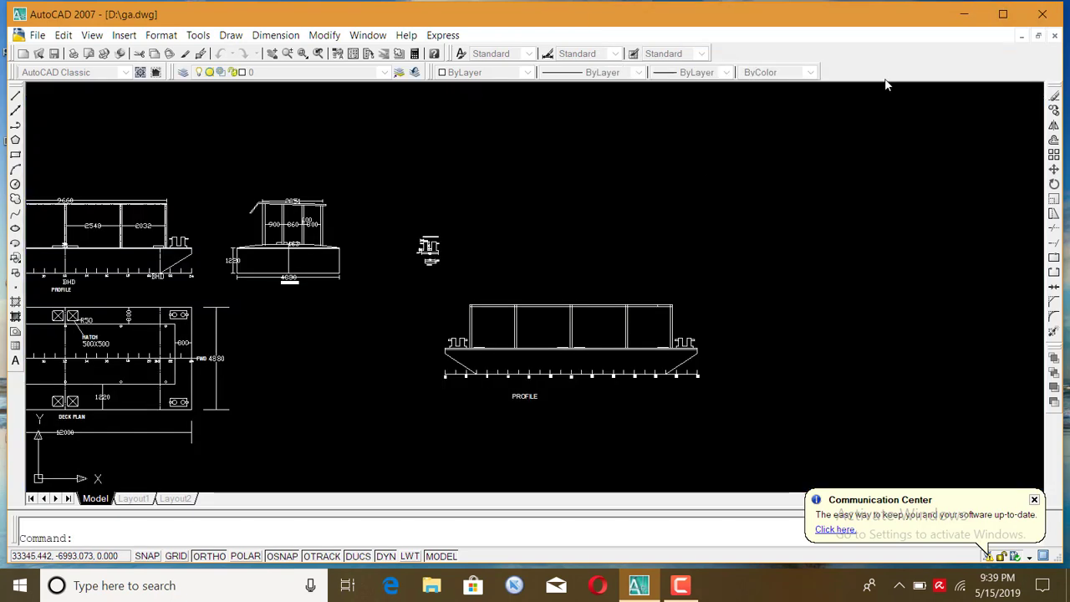
scroll(443, 343, "up", 5)
scroll(635, 325, "up", 3)
left_click(627, 317)
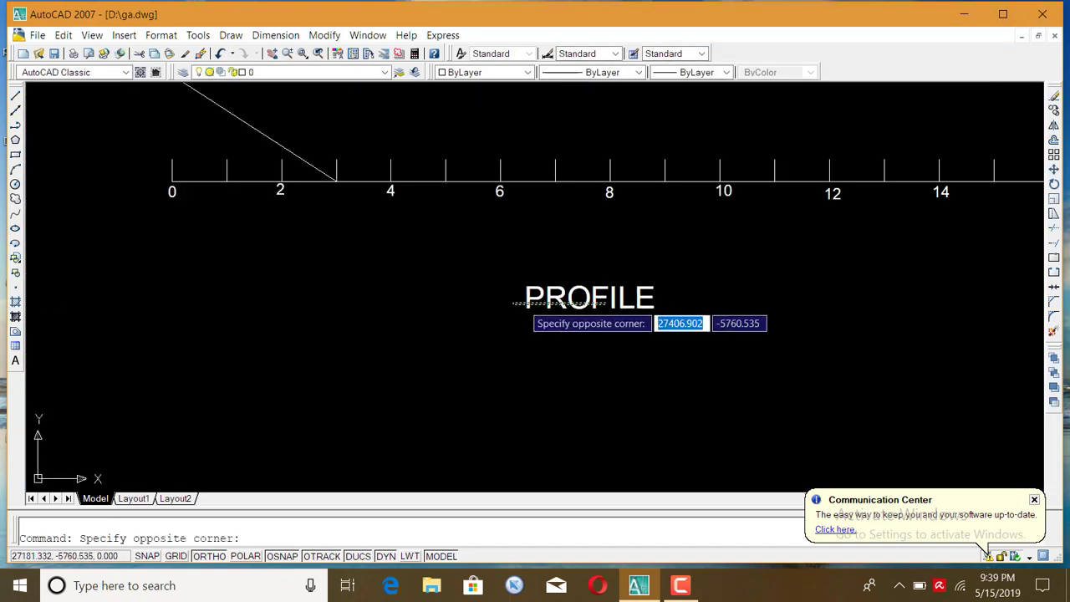
left_click(524, 303)
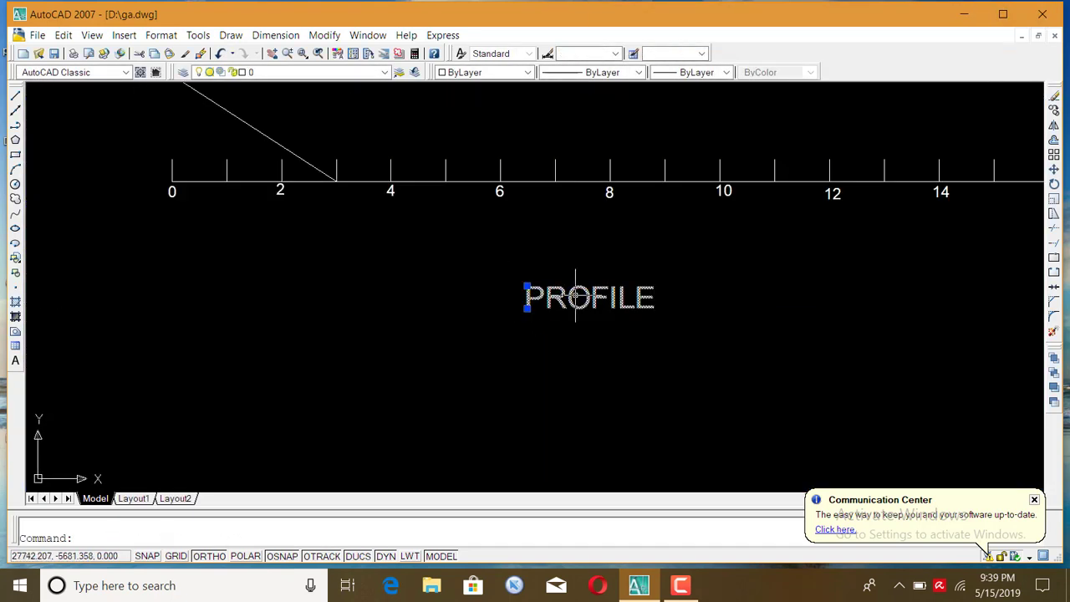
left_click(527, 285)
scroll(625, 298, "down", 2)
scroll(621, 298, "down", 1)
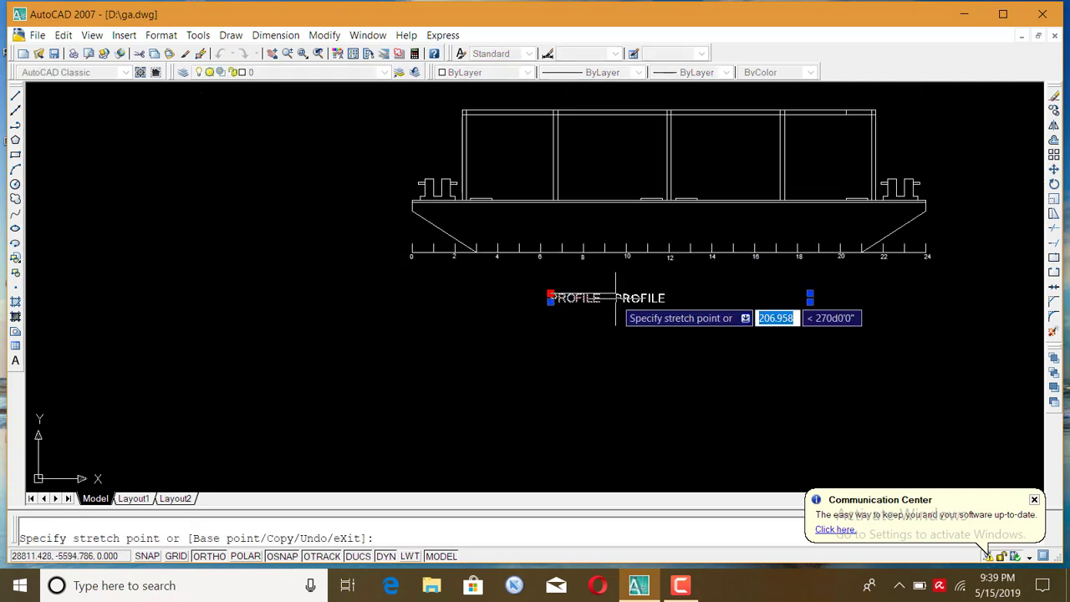
scroll(646, 295, "up", 1)
left_click(646, 294)
Shift PROFILE slightly higher so it sits just under the frame scale
scroll(493, 314, "down", 4)
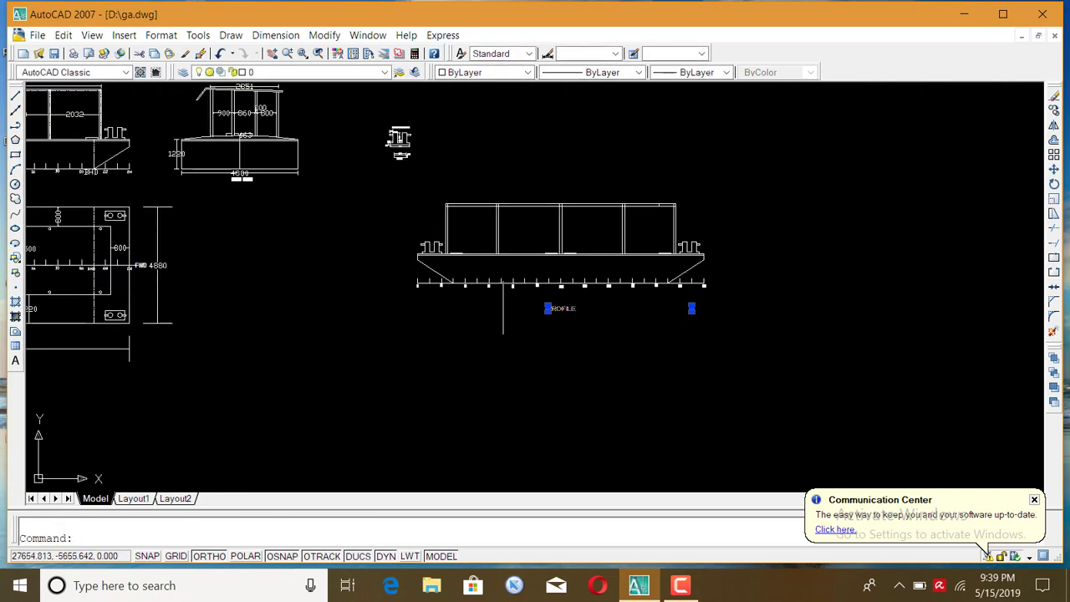
scroll(580, 284, "up", 3)
scroll(516, 330, "up", 5)
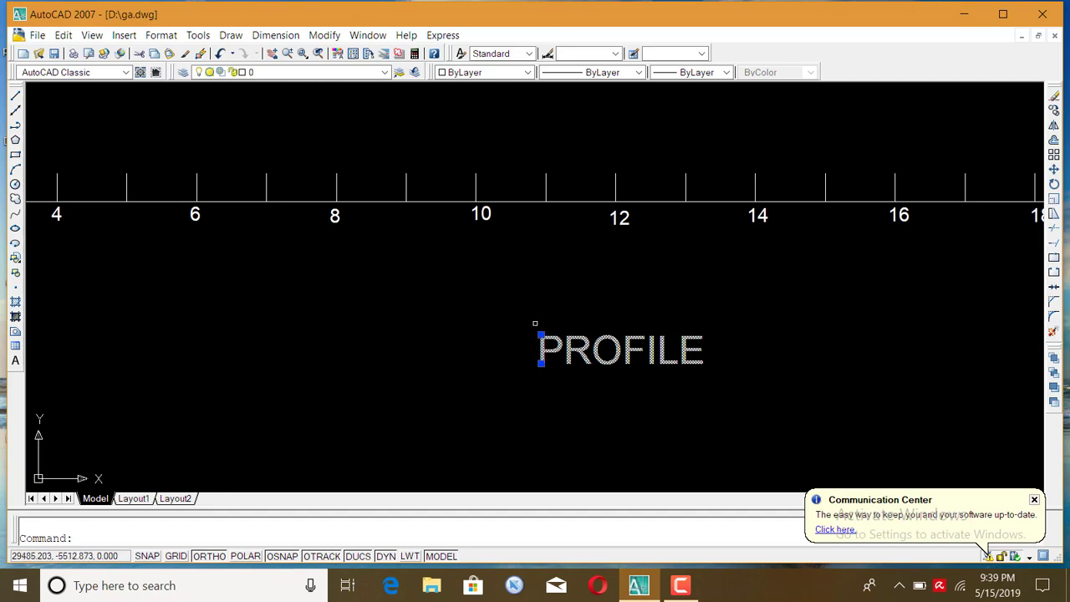
left_click(541, 335)
left_click(541, 283)
scroll(572, 331, "down", 8)
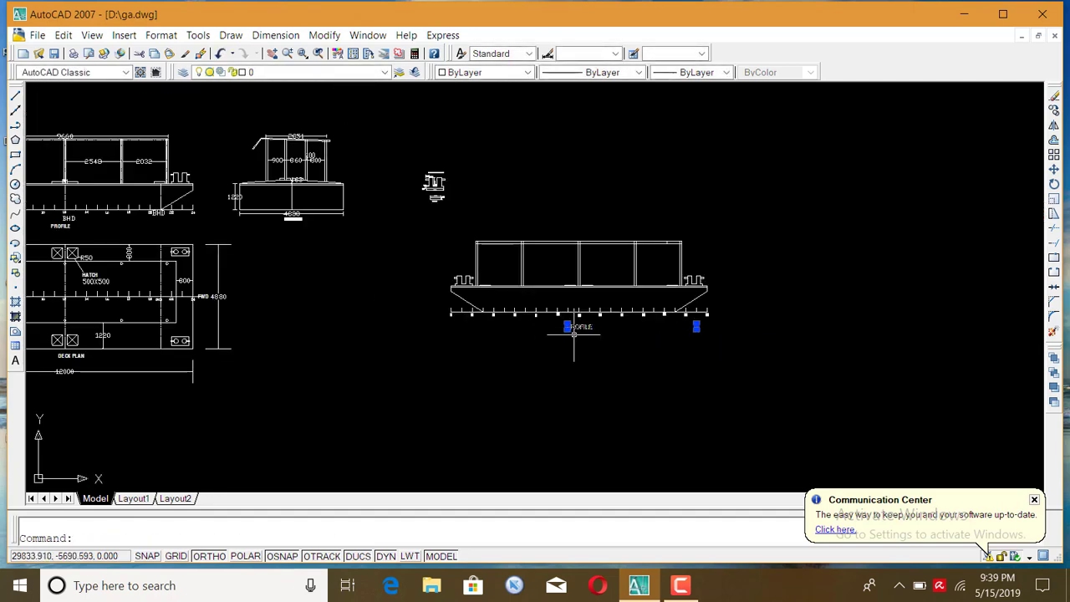
scroll(418, 359, "up", 3)
scroll(411, 381, "down", 2)
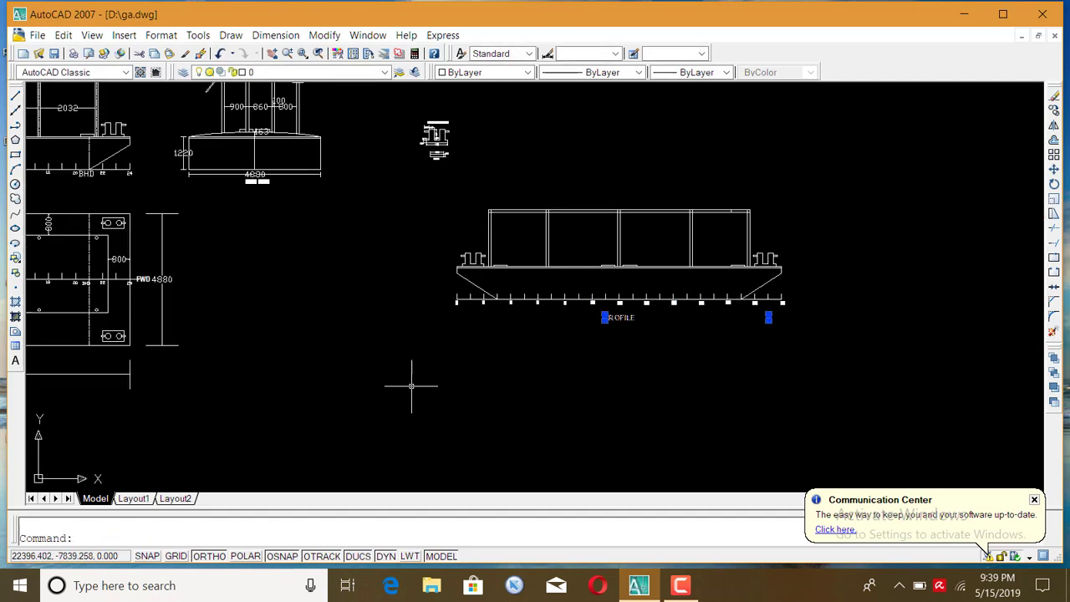
scroll(676, 283, "up", 2)
scroll(676, 283, "up", 2)
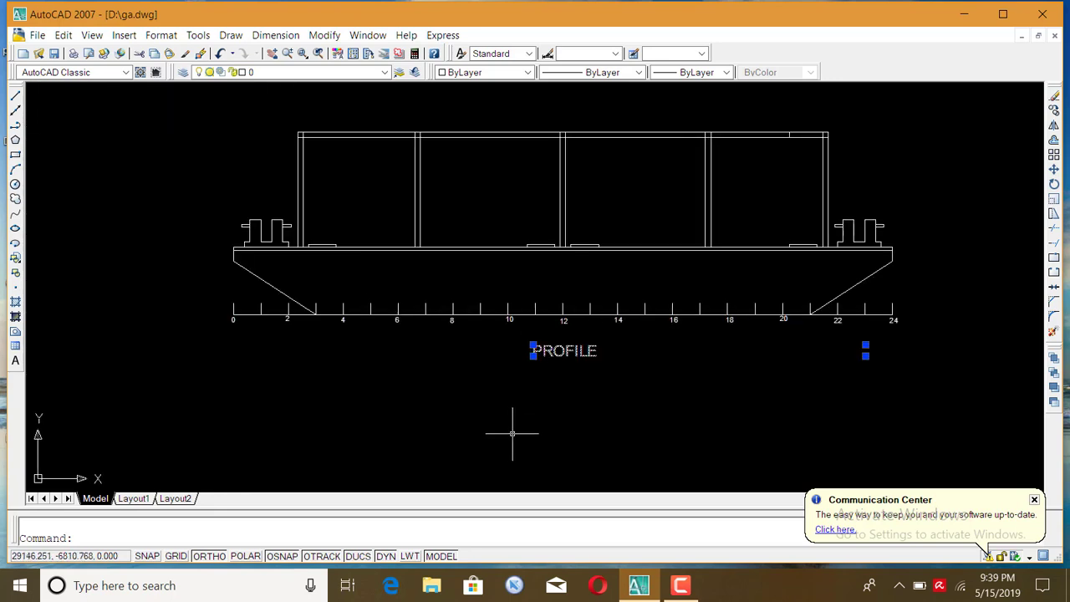
scroll(573, 378, "down", 4)
scroll(574, 382, "up", 1)
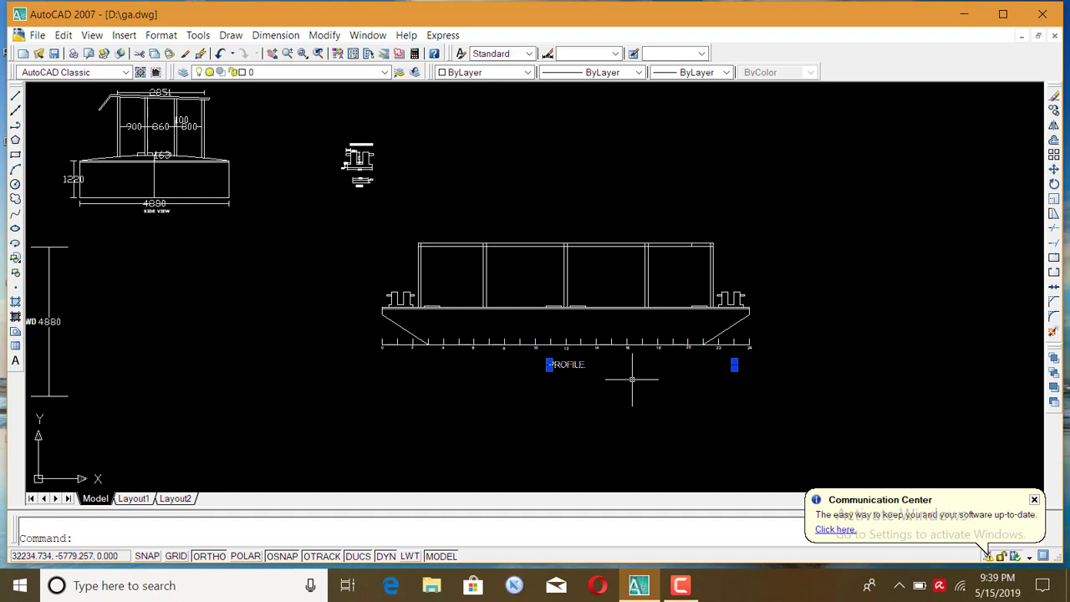
scroll(606, 385, "up", 2)
scroll(434, 339, "down", 2)
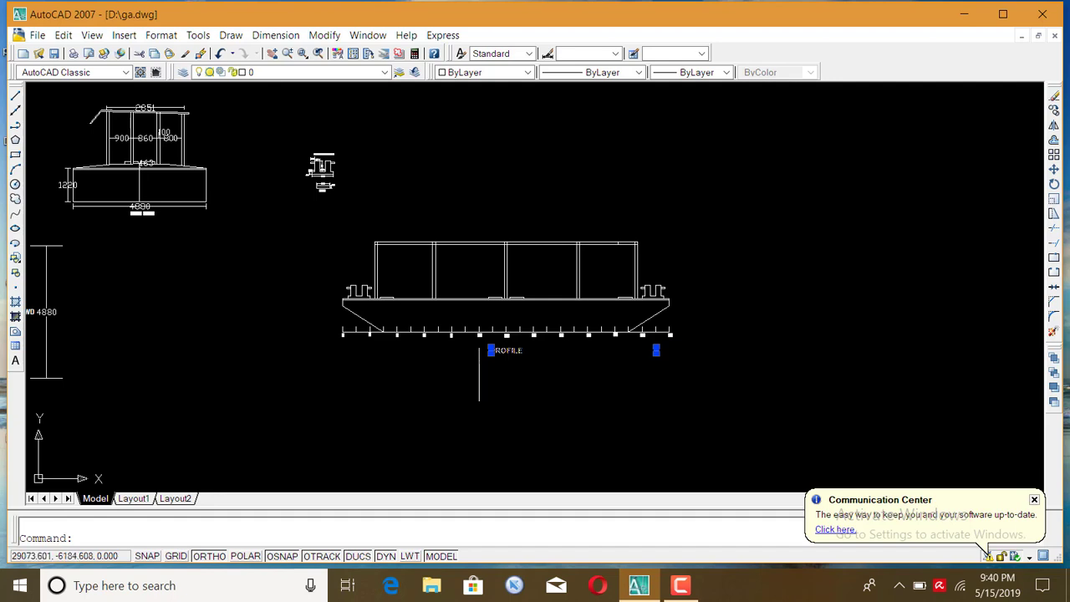
scroll(561, 335, "down", 1)
scroll(259, 332, "down", 1)
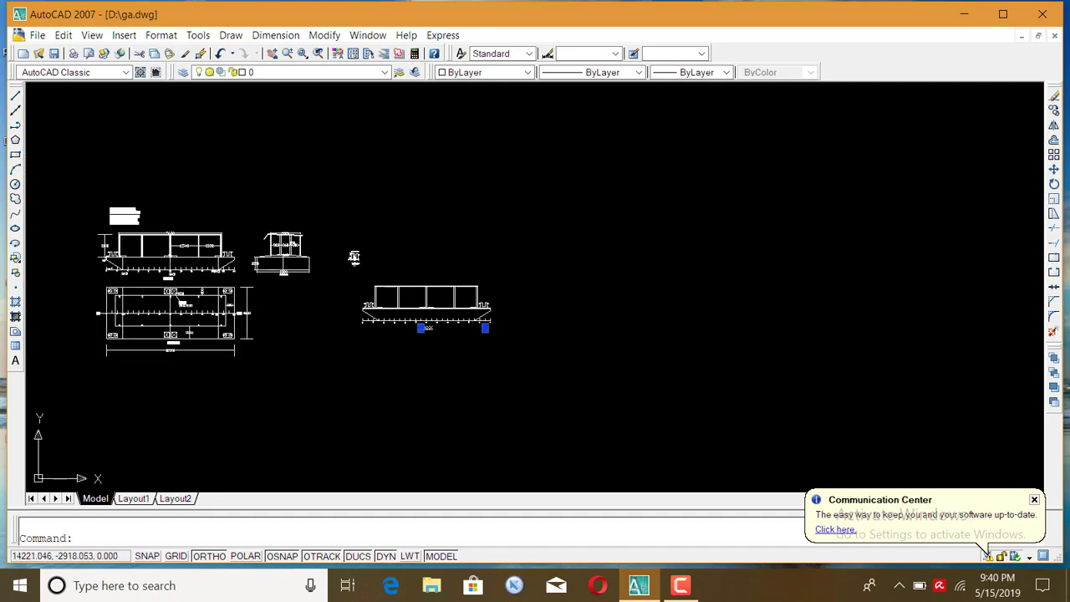
scroll(217, 310, "up", 2)
scroll(217, 309, "up", 1)
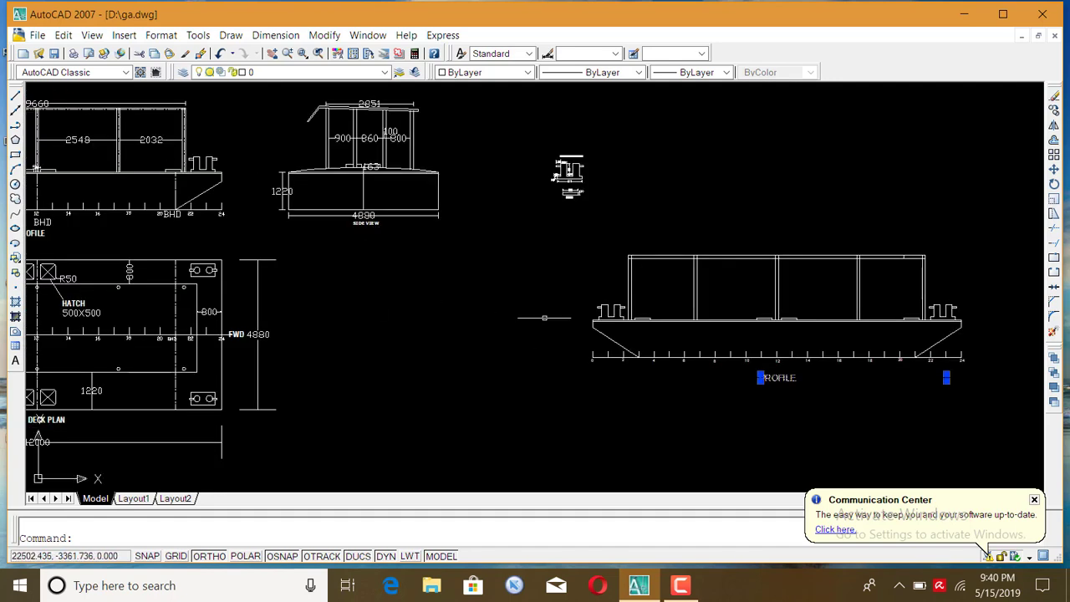
scroll(543, 317, "down", 2)
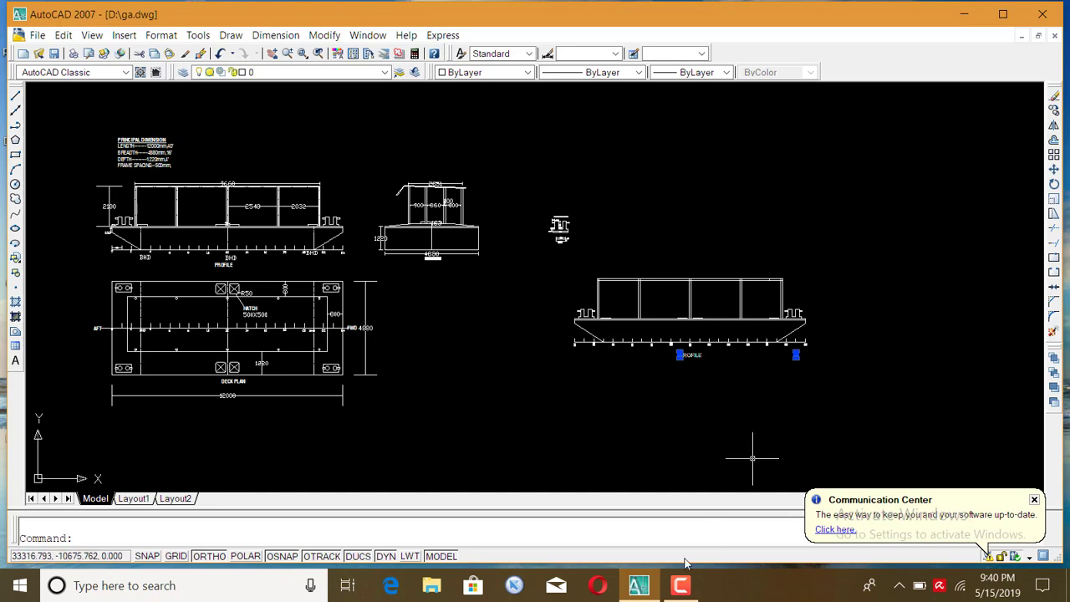
left_click(684, 584)
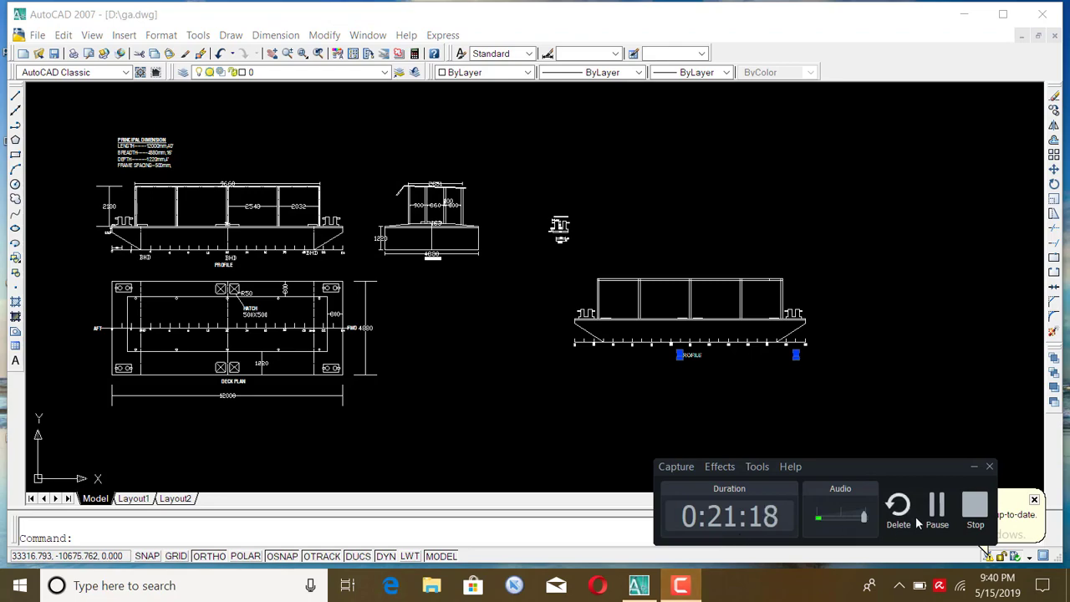